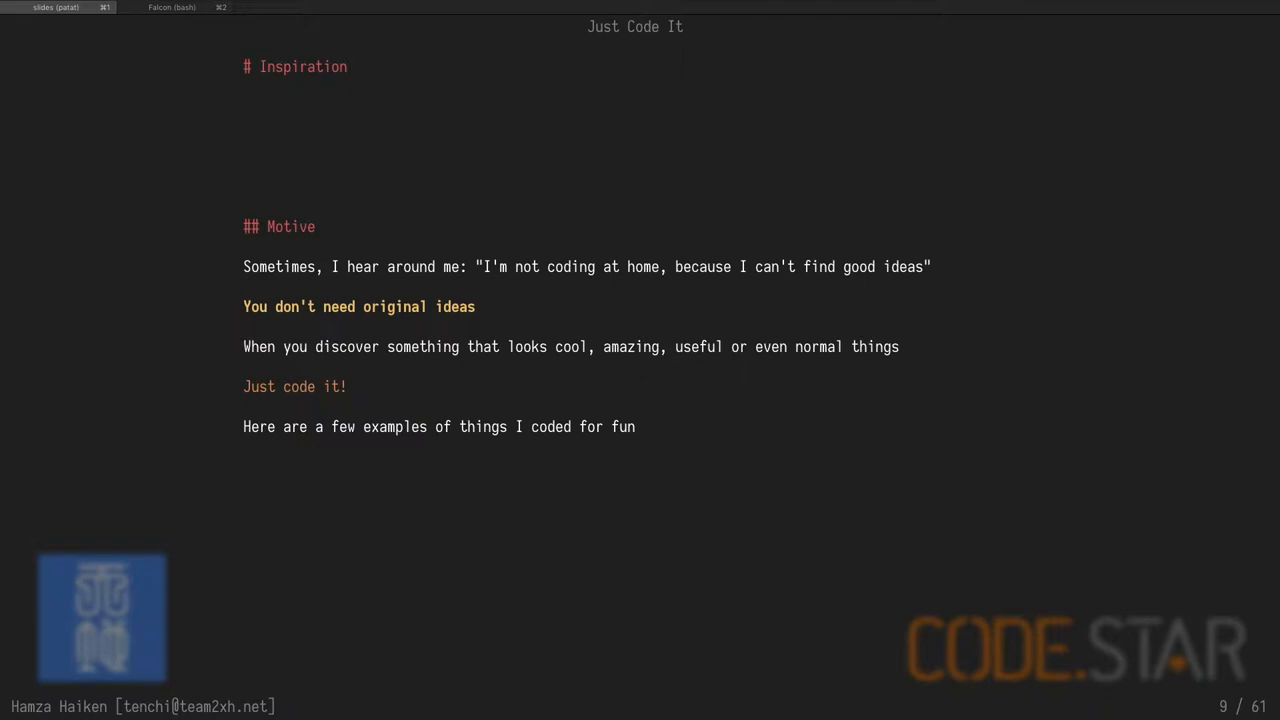
- Advance through the ray-tracing slide and its learning points to the font inspiration slide
key(Right)
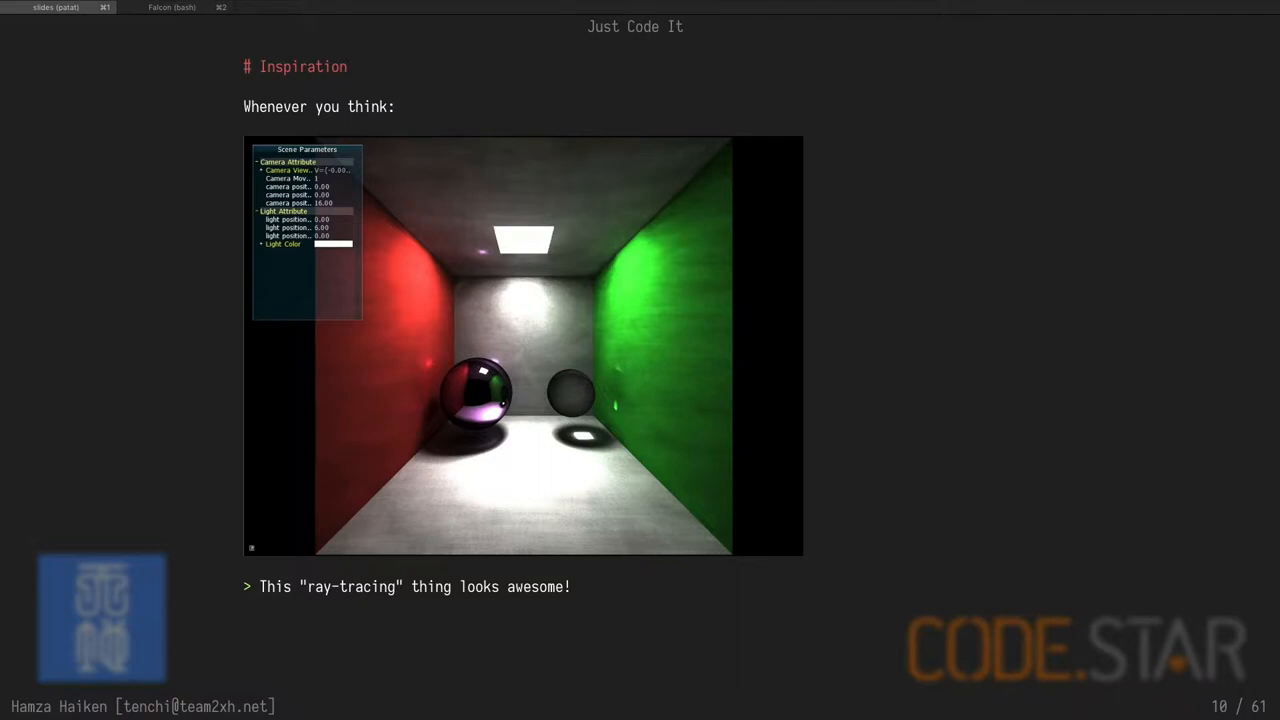
key(Right)
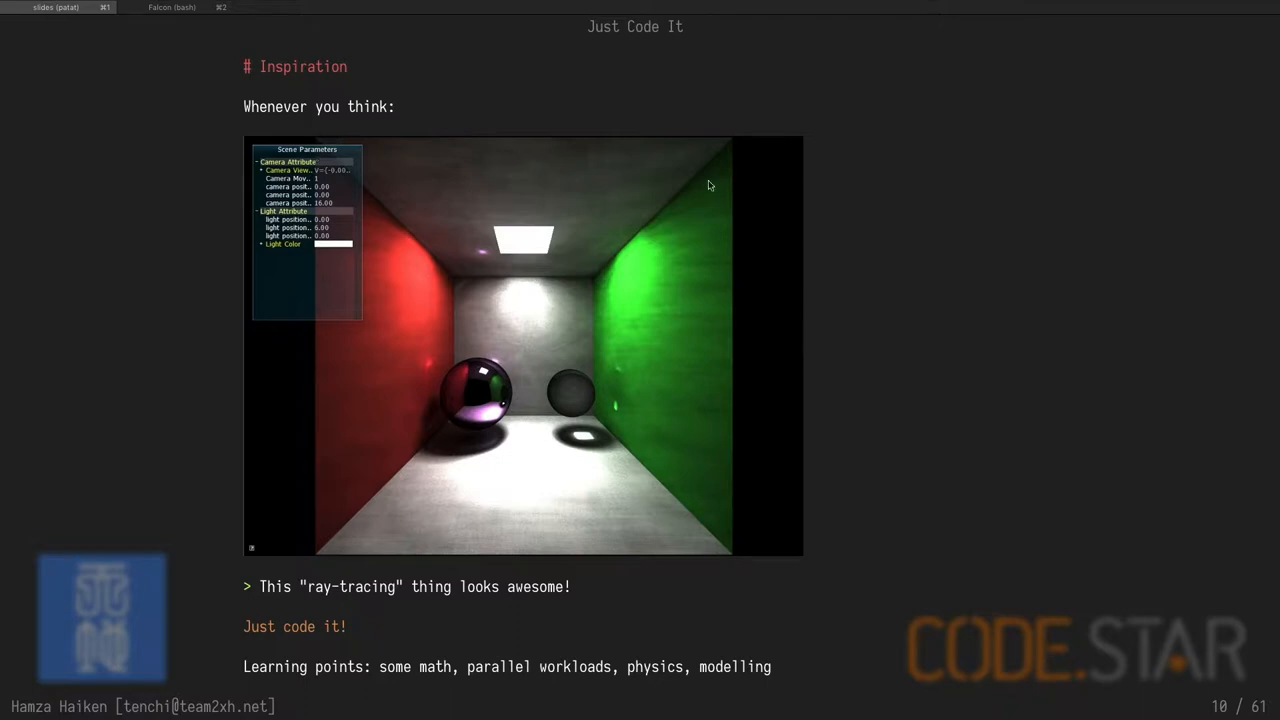
key(space)
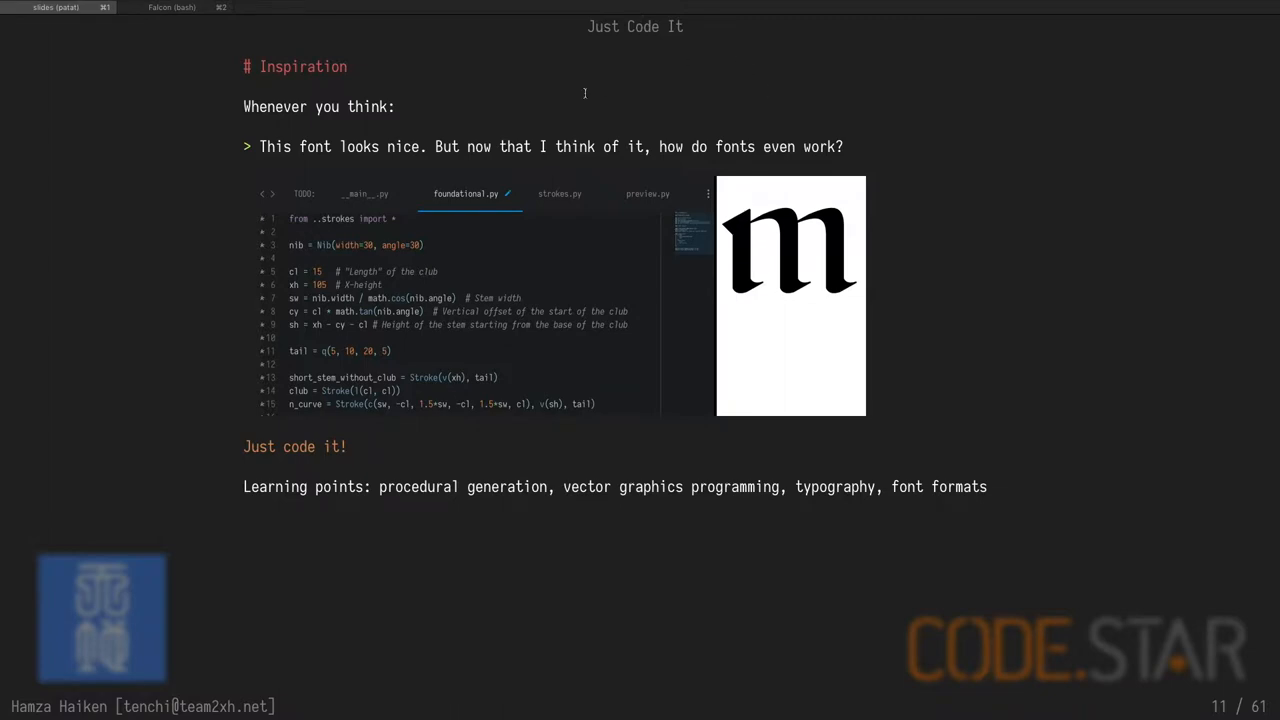
drag(344, 91, 571, 171)
click(565, 165)
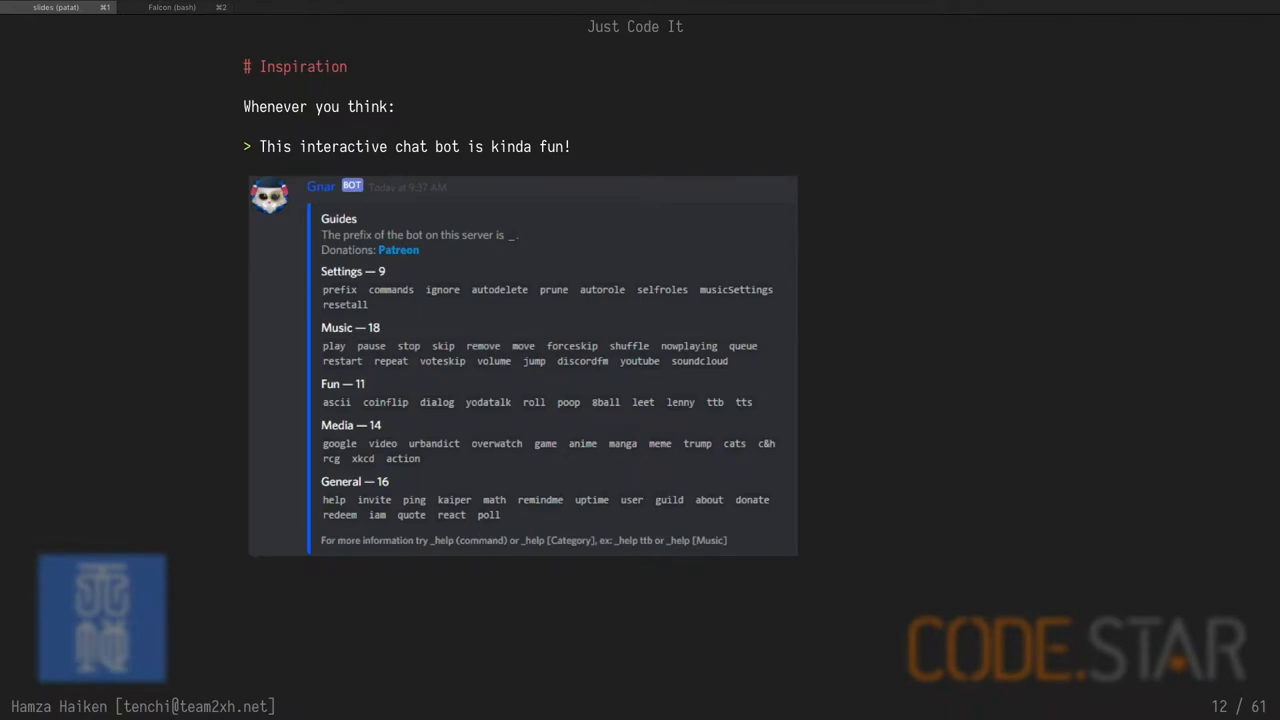
- Reveal the chat bot and IDE plug-in learning points
key(space)
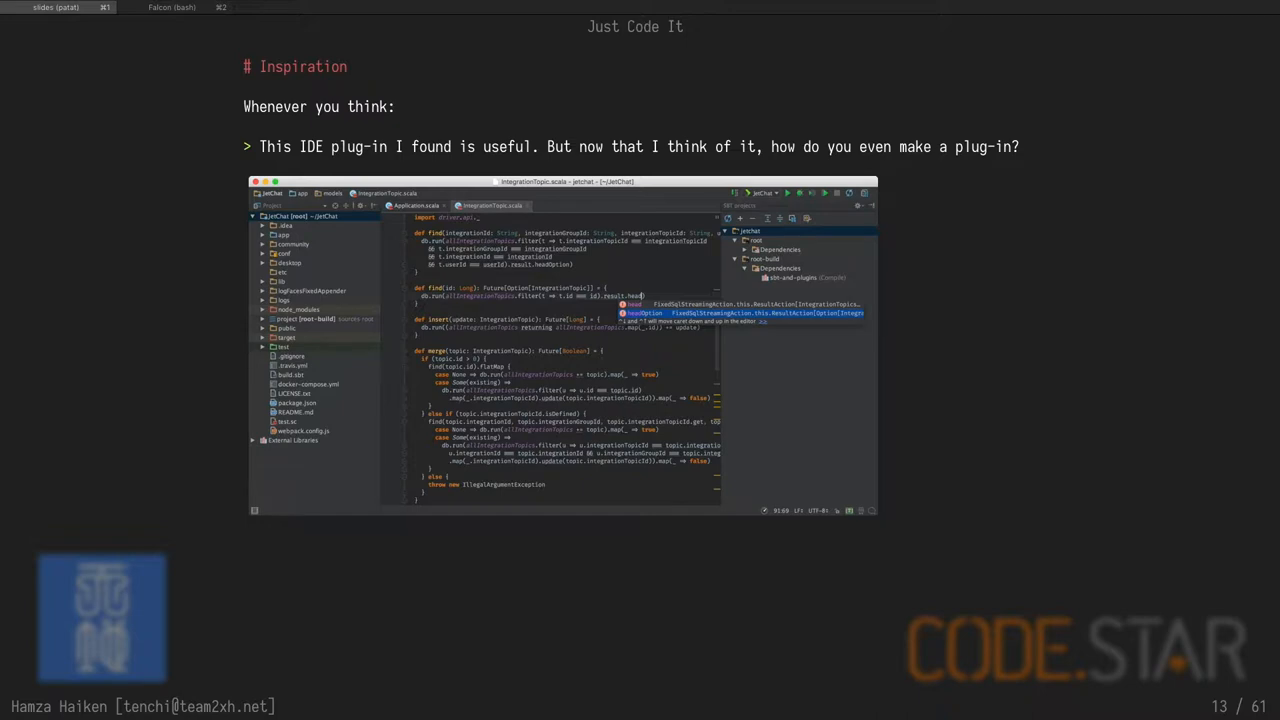
key(space)
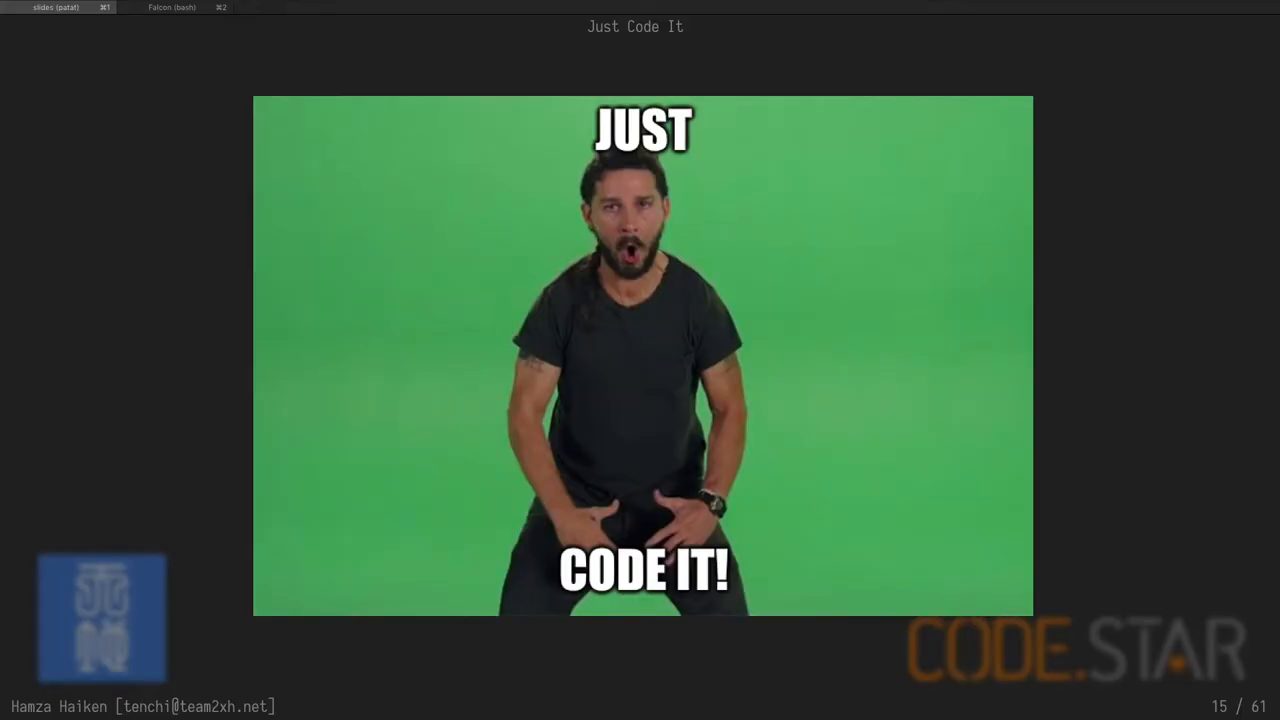
- Advance through the fractal, emulator and LaTeX typesetting slides toward the Reddit slide
key(space)
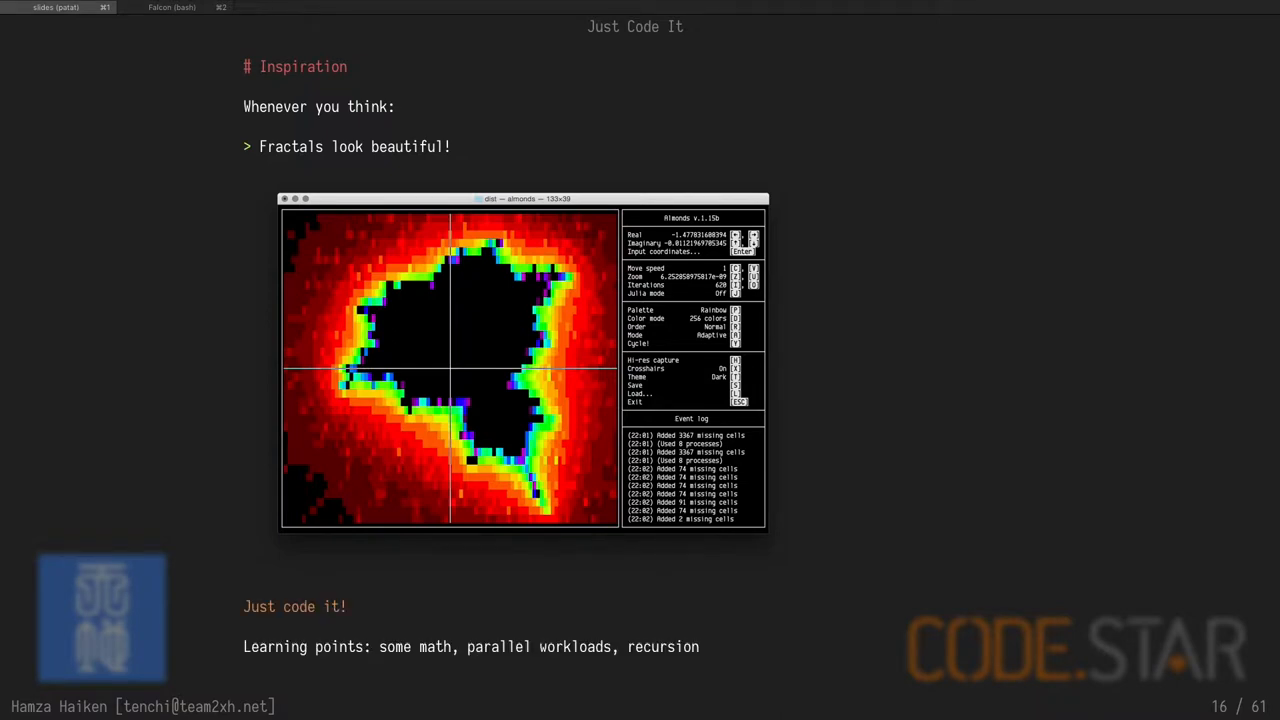
key(space)
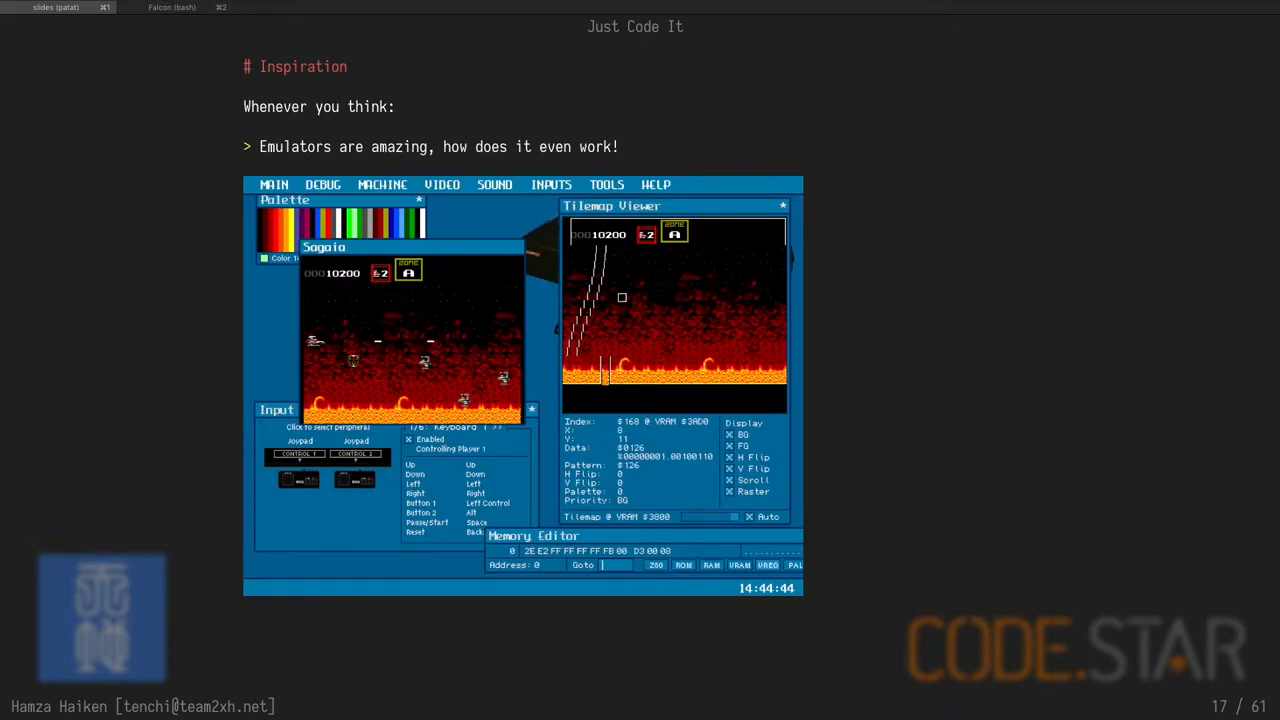
key(space)
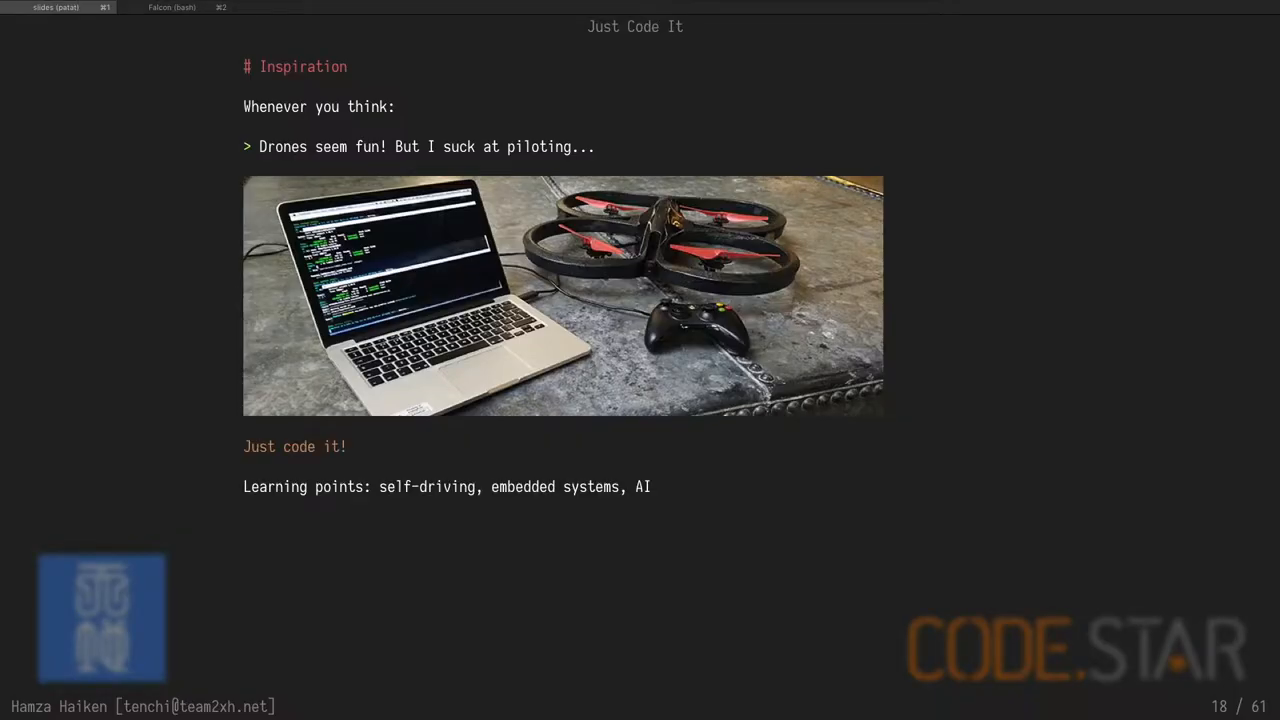
key(space)
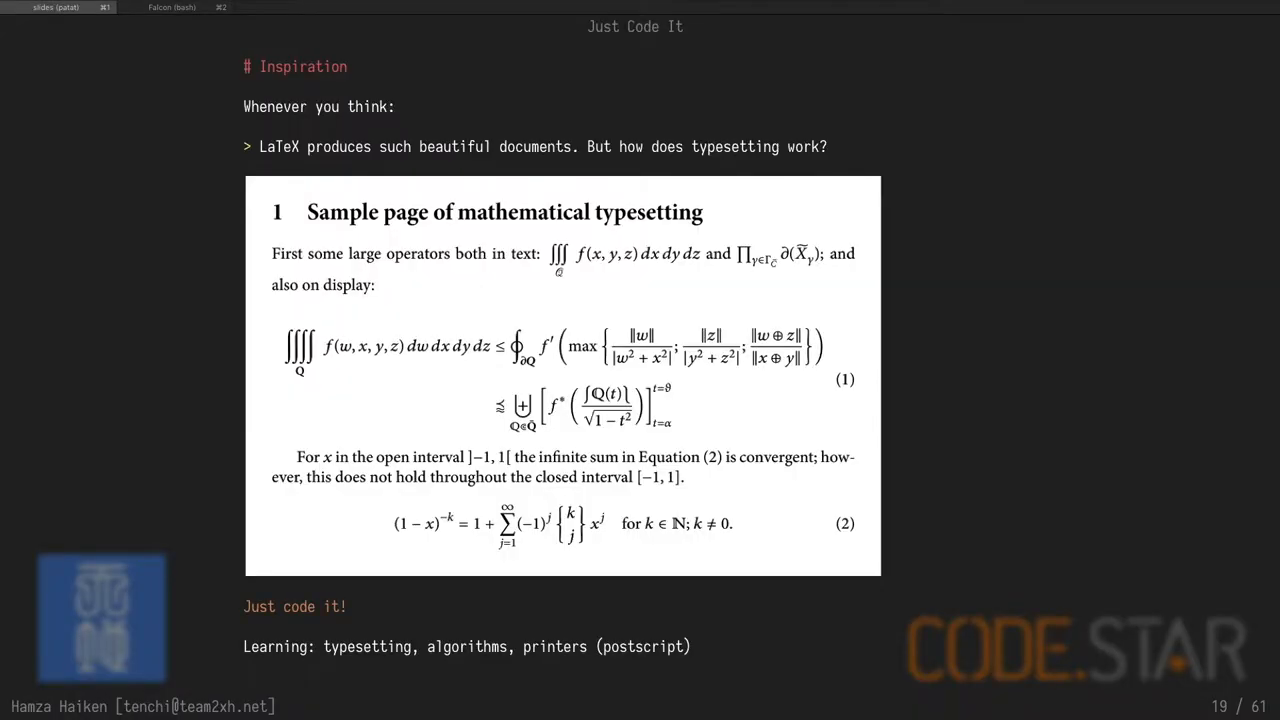
key(Right)
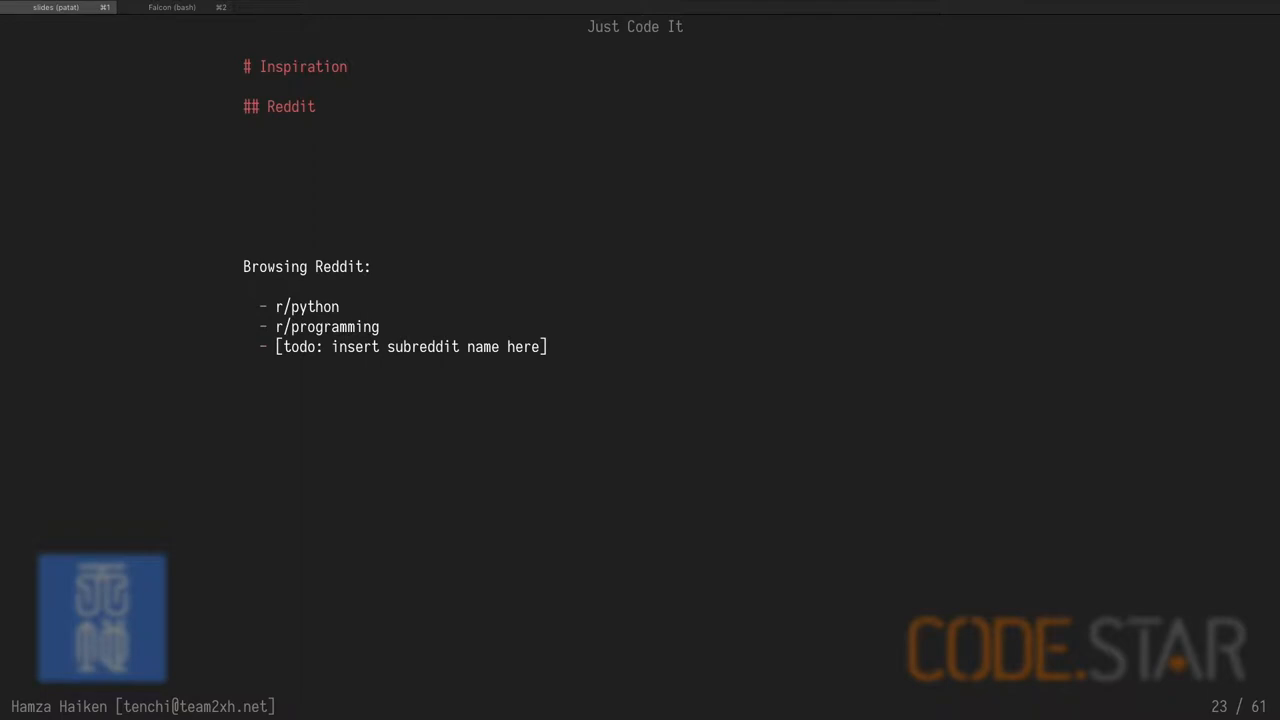
- Reveal the subreddit list, then advance past Starry Night and the double pendulum to the Inspiration slide
key(space)
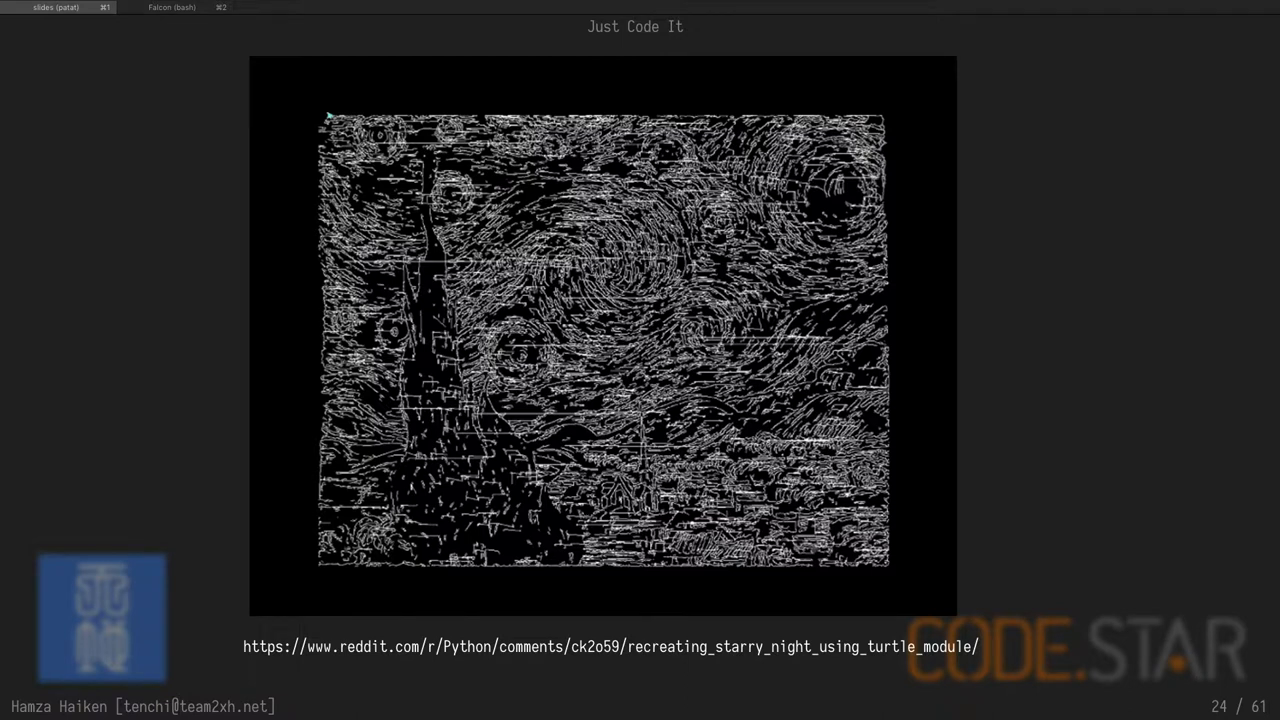
key(space)
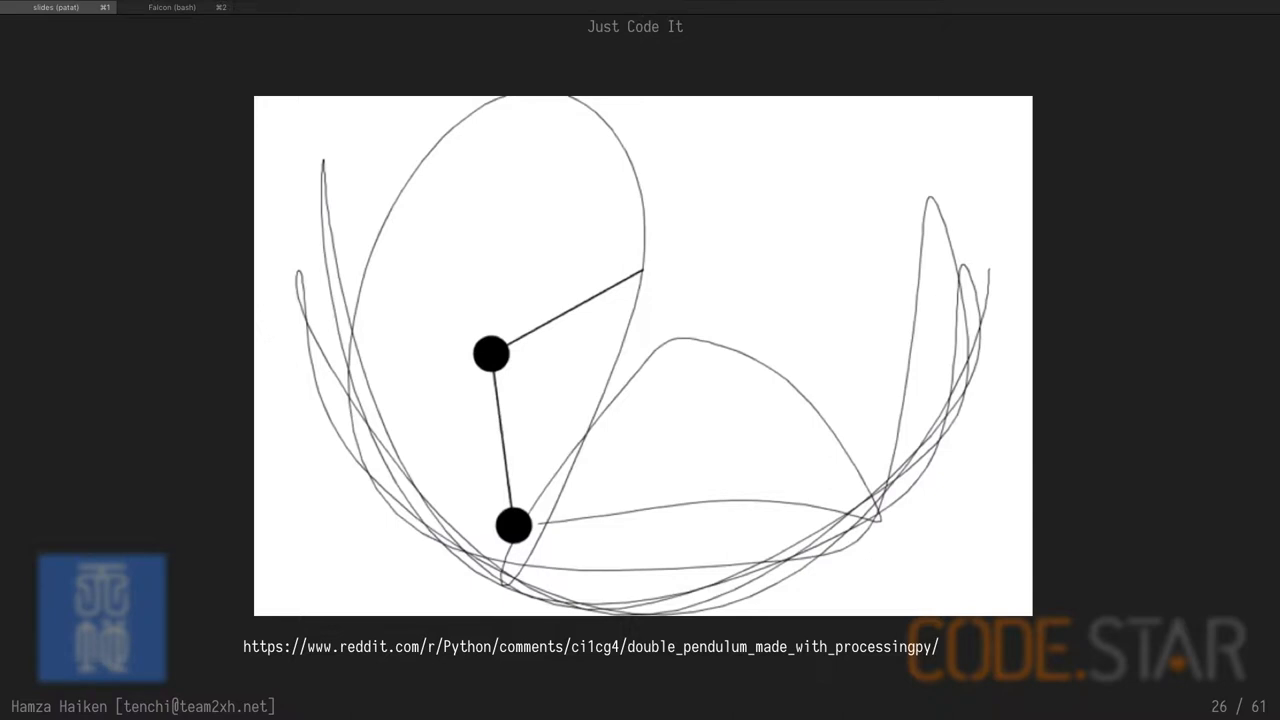
key(Right)
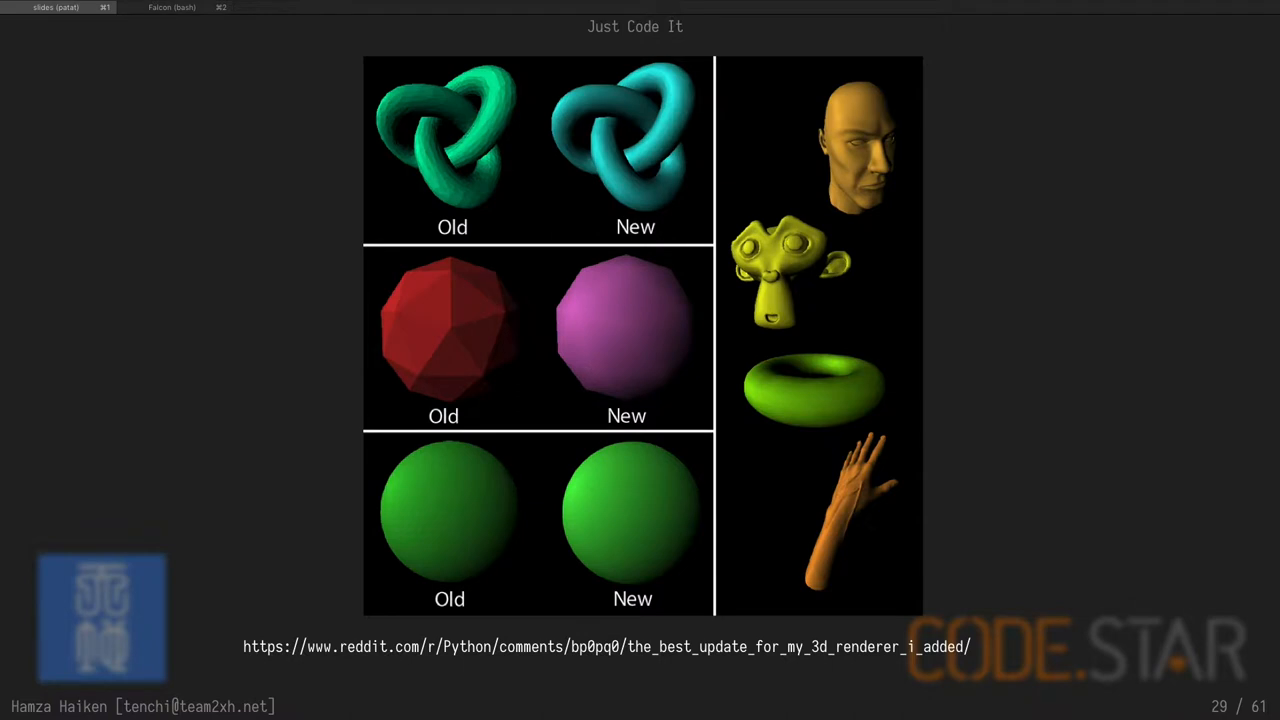
key(Right)
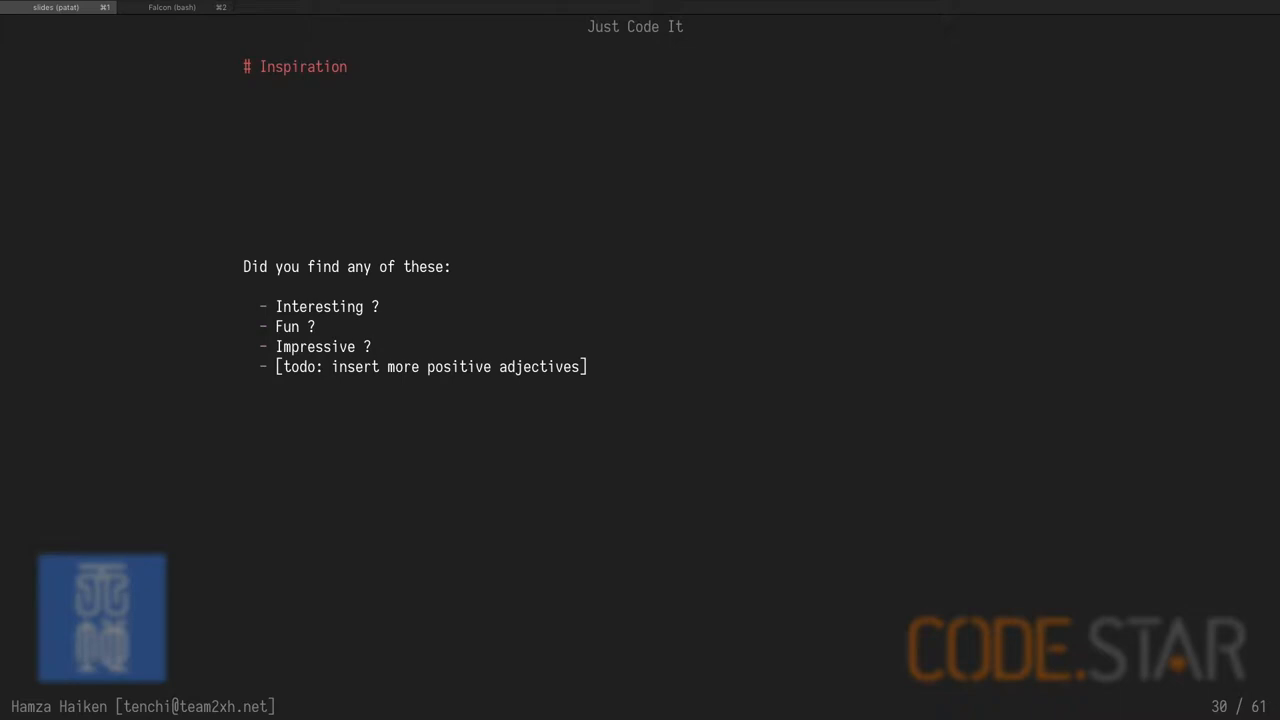
- Reveal the remaining Inspiration lines and advance to the CodeParade slide
key(Right)
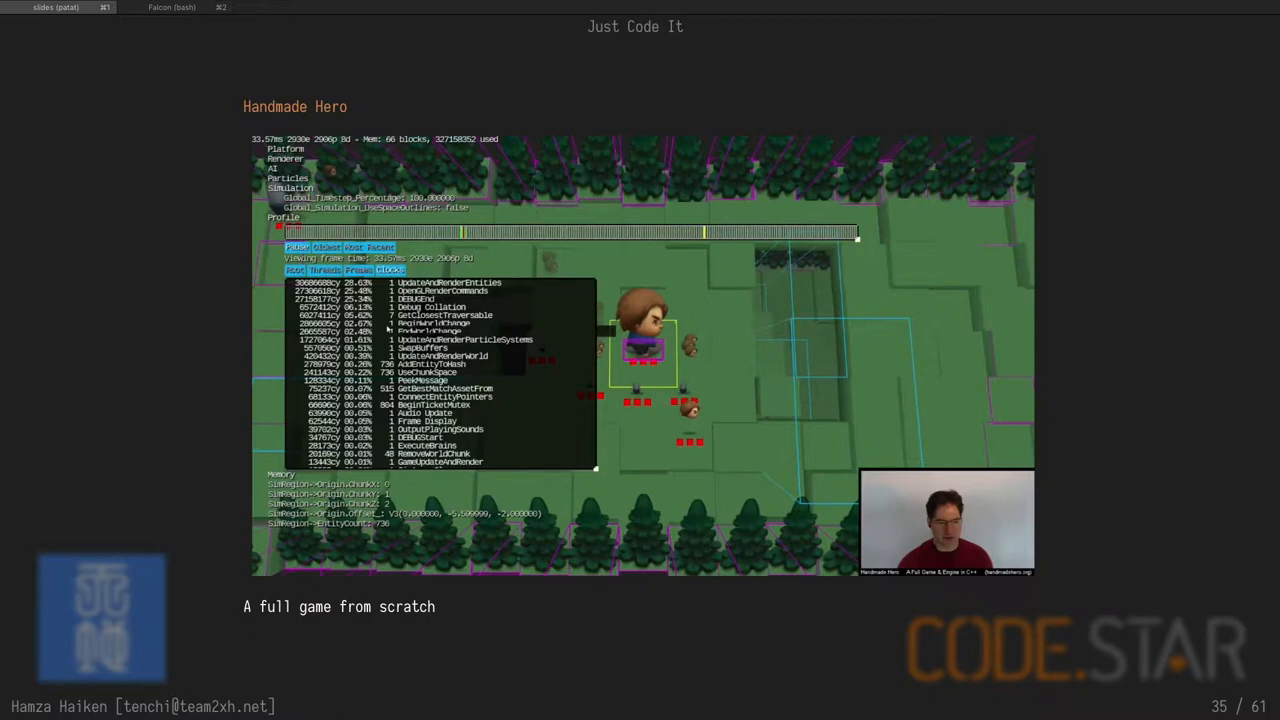
key(space)
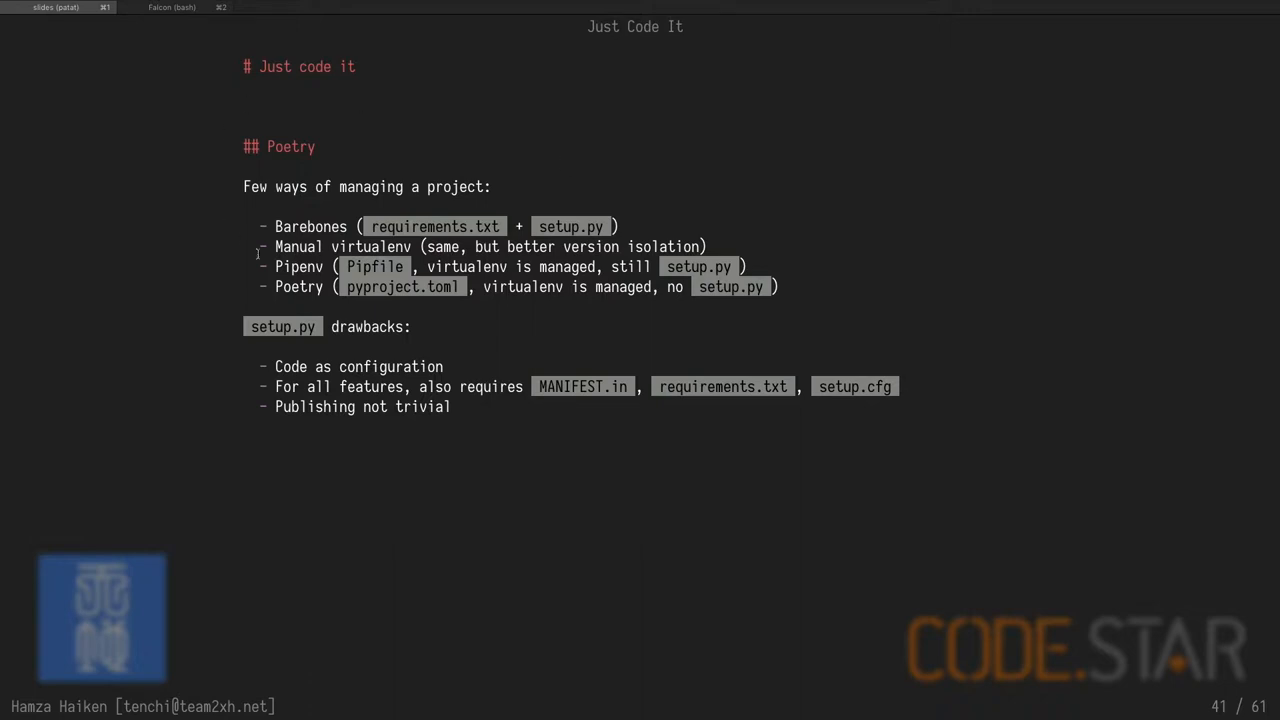
- Highlight the word Poetry in the fourth bullet and advance past the Poetry slide
double_click(295, 287)
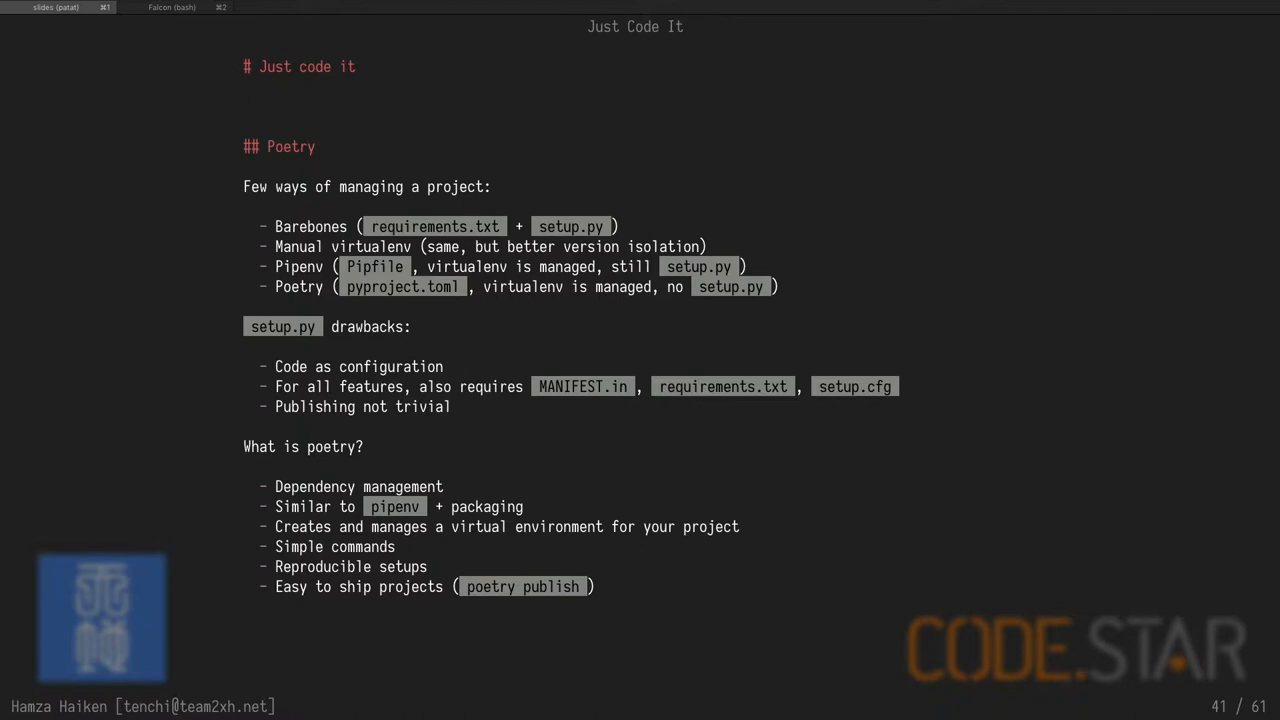
key(space)
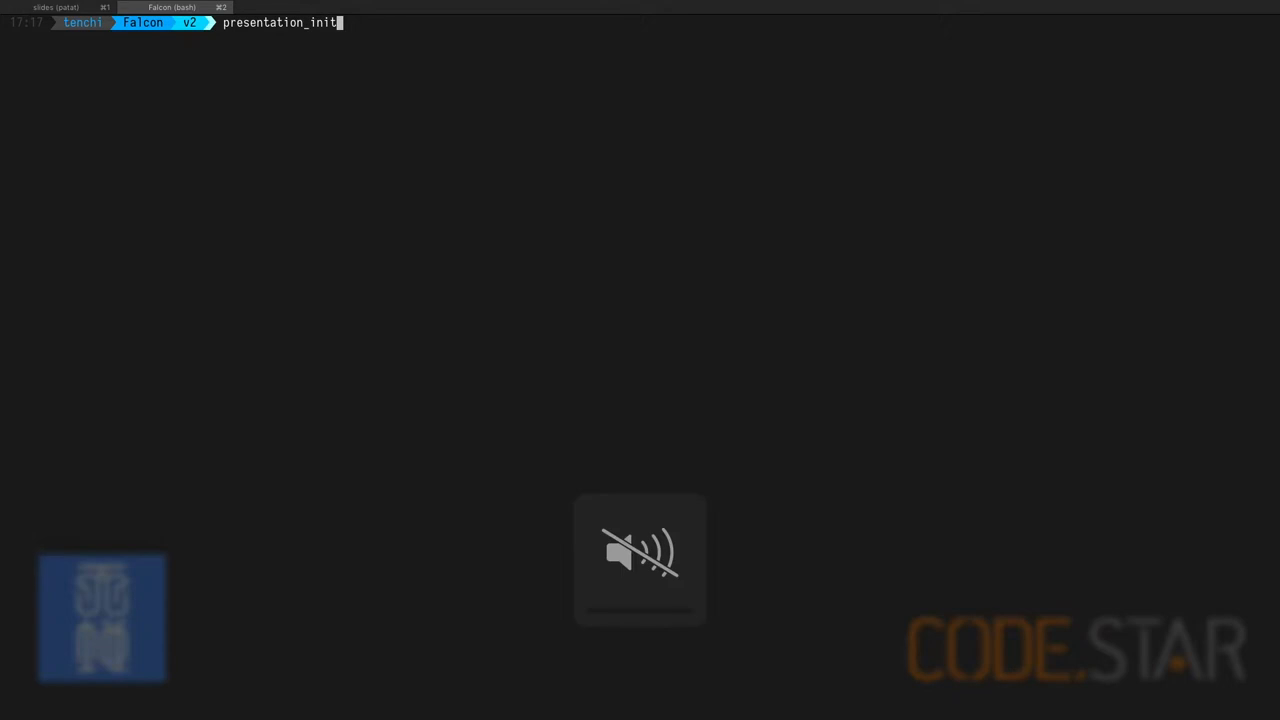
- Run presentation_init and start poetry init, keeping package name falcon and version 0.1.0
key(Return)
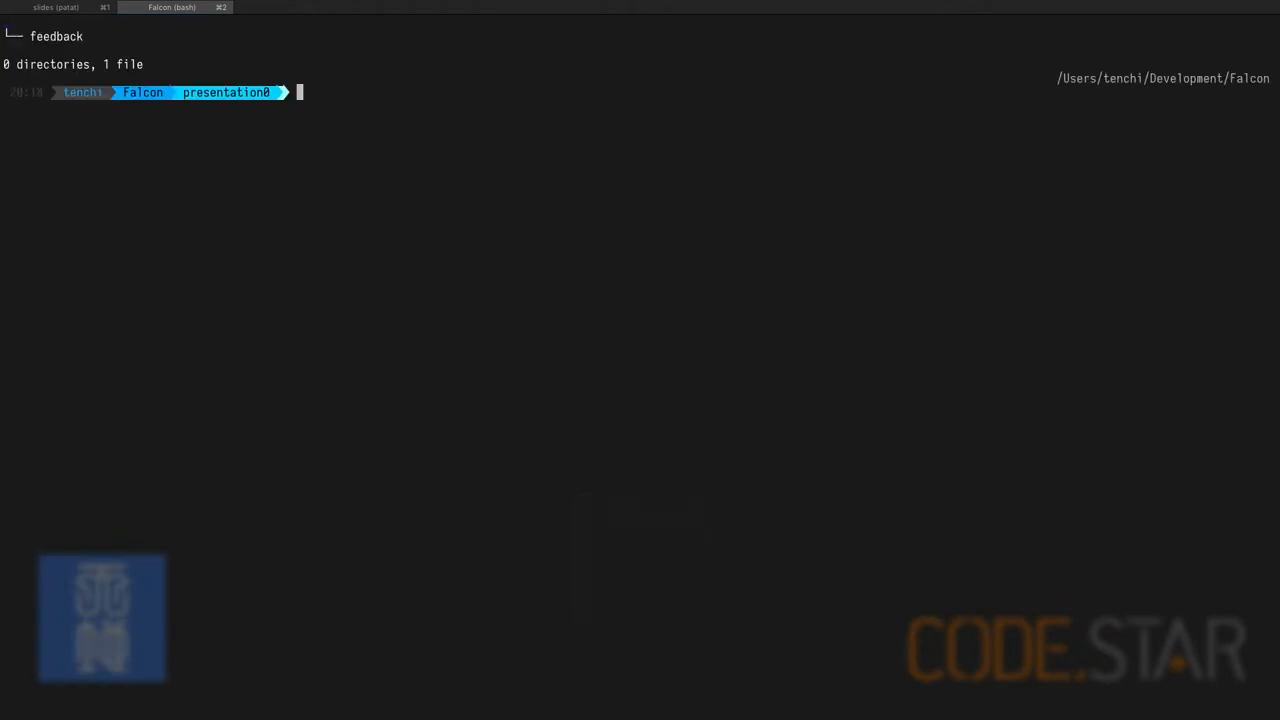
text(p)
text(oetry )
text(init)
key(Return)
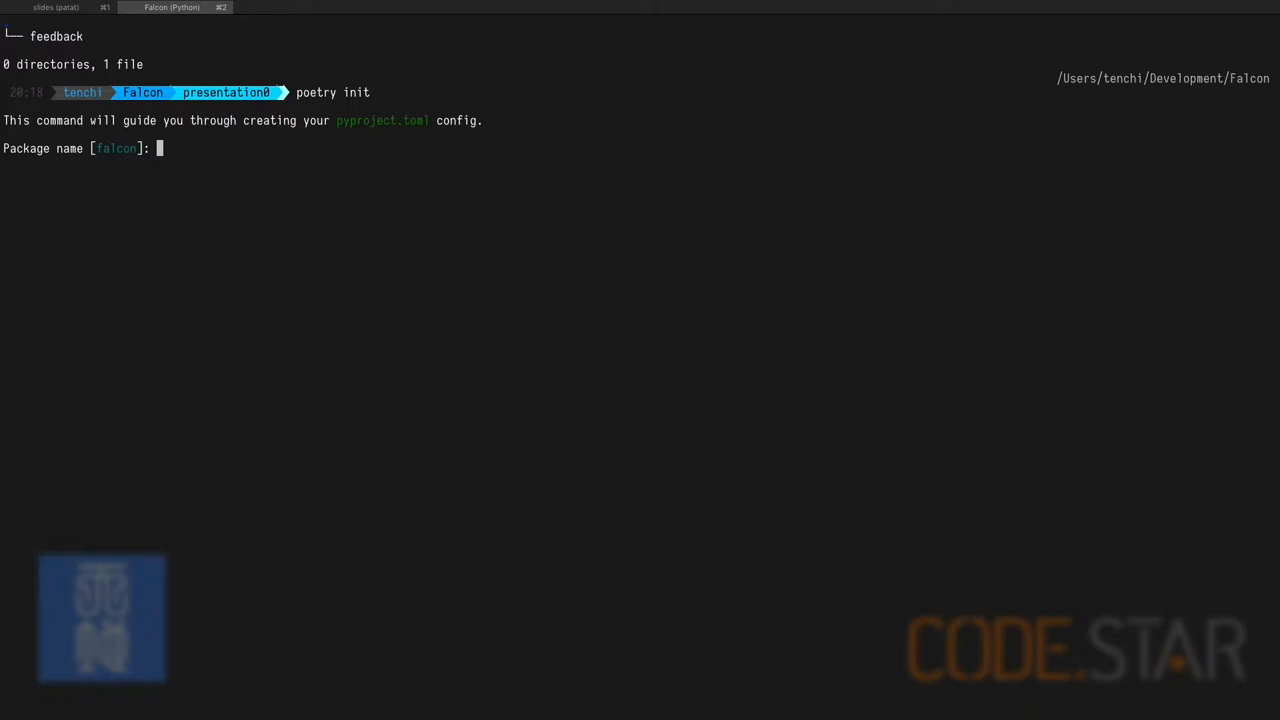
key(Return)
key(Return)
text(bla)
- Confirm description bla, the suggested author and MIT license, then generate pyproject.toml
key(Return)
key(Return)
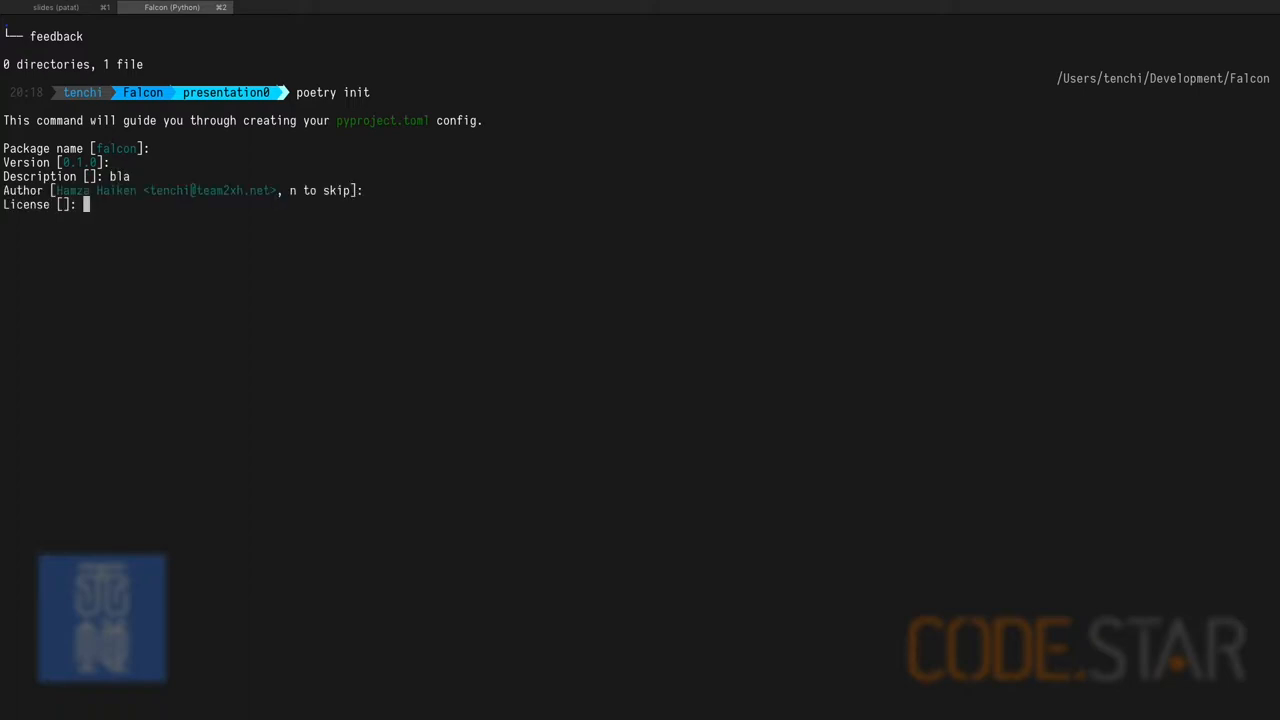
text(MIT)
key(Return)
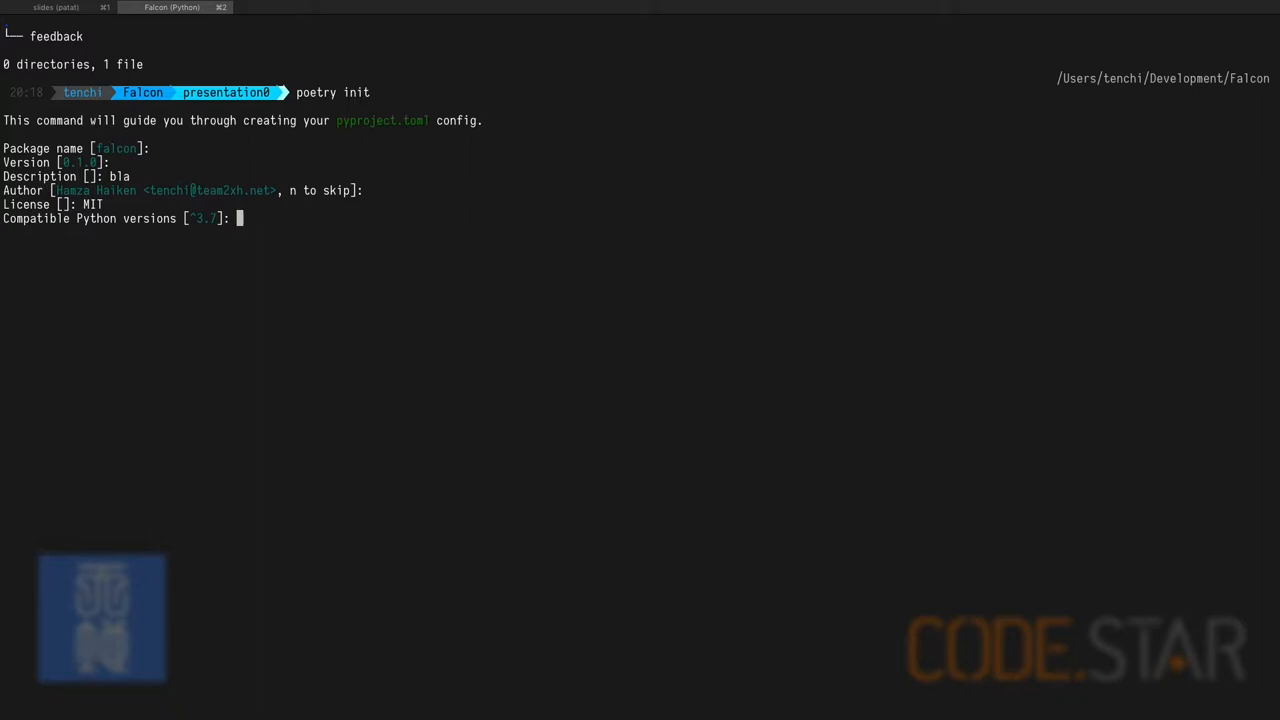
key(Return)
key(Return)
key(Return)
key(Return)
key(Return)
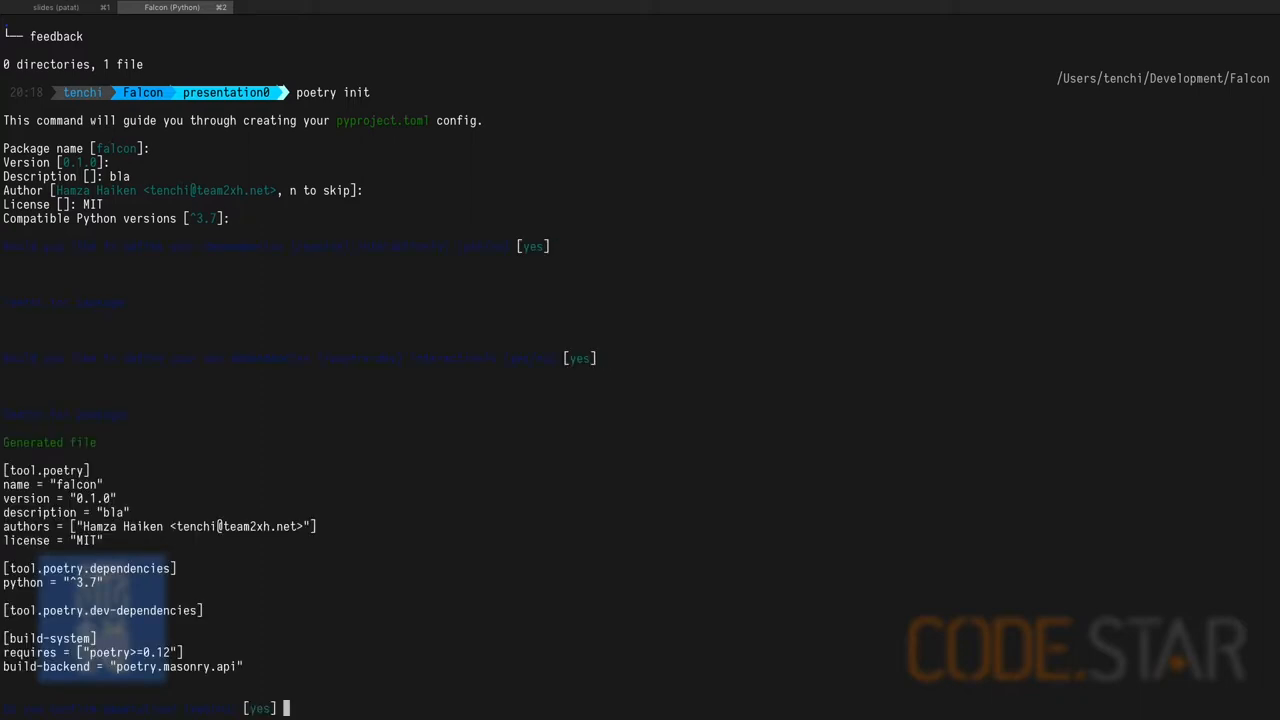
key(Return)
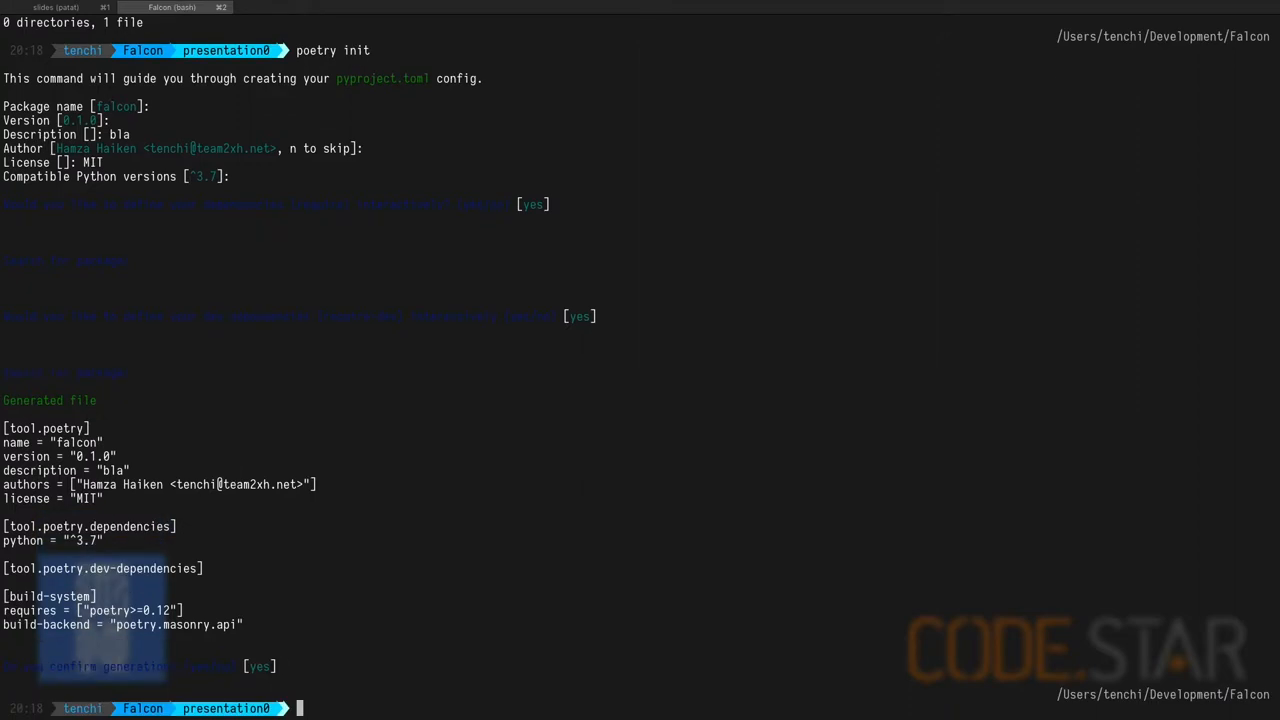
text(cat)
- Run pless pyproject.toml to display the generated configuration
key(BackSpace)
key(BackSpace)
key(BackSpace)
text(els)
key(BackSpace)
key(BackSpace)
key(BackSpace)
text(less pyproject.toml)
key(Return)
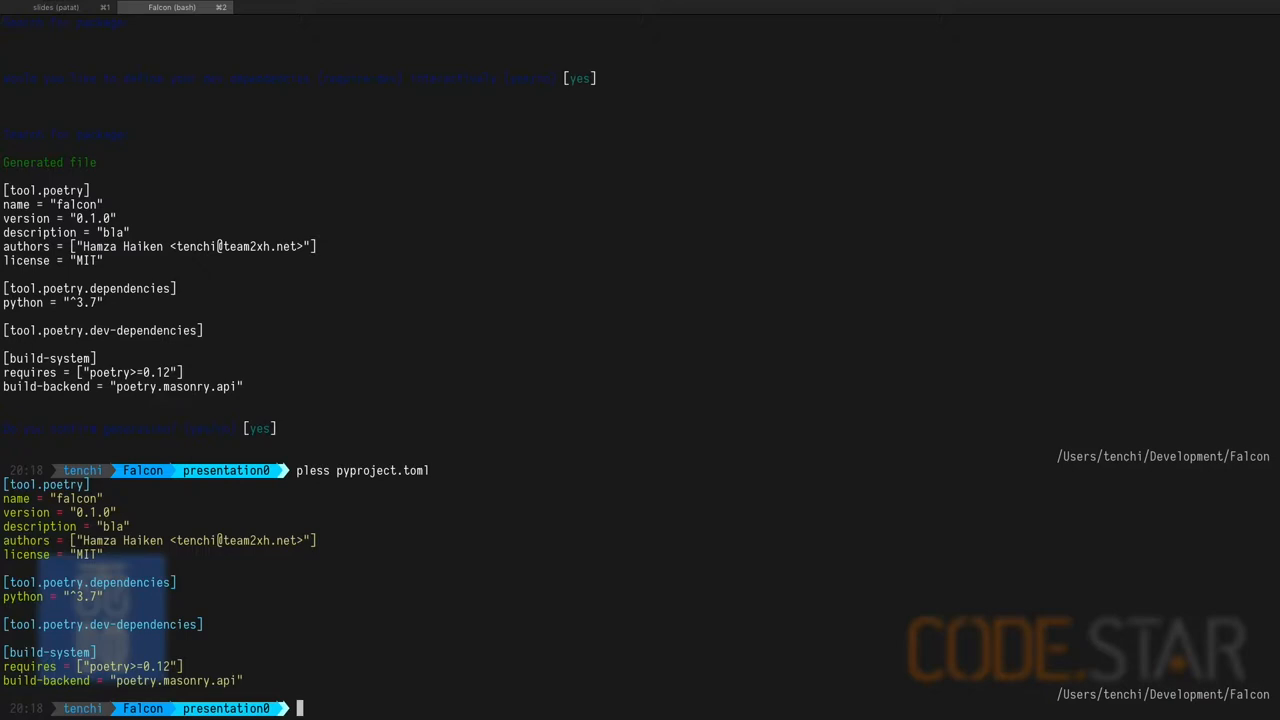
text(poet)
- Correct typos while entering the poetry command that names mido
key(BackSpace)
key(BackSpace)
key(BackSpace)
text(e)
key(BackSpace)
text(oetry)
text( mild)
key(BackSpace)
key(BackSpace)
text(ido)
- Run poetry add mido, then try importing mido in a plain Python interpreter
key(Left)
key(Left)
key(Left)
text(add)
key(Return)
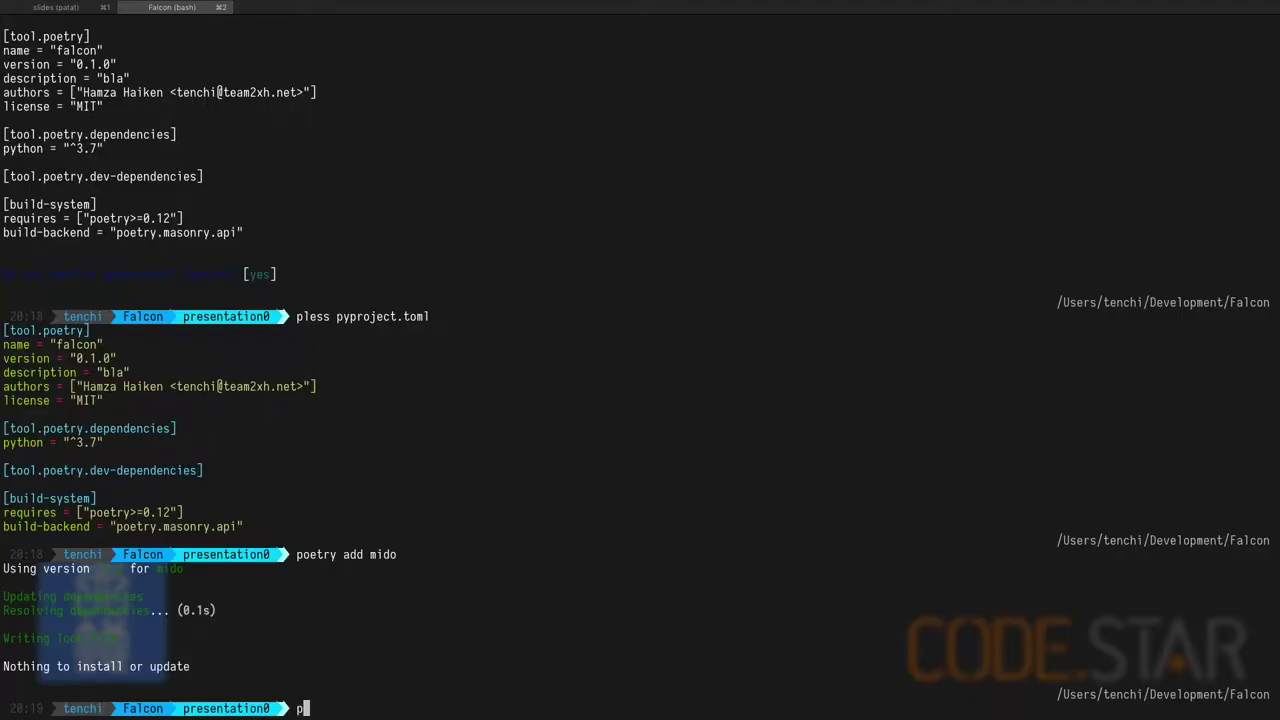
text(python)
key(Return)
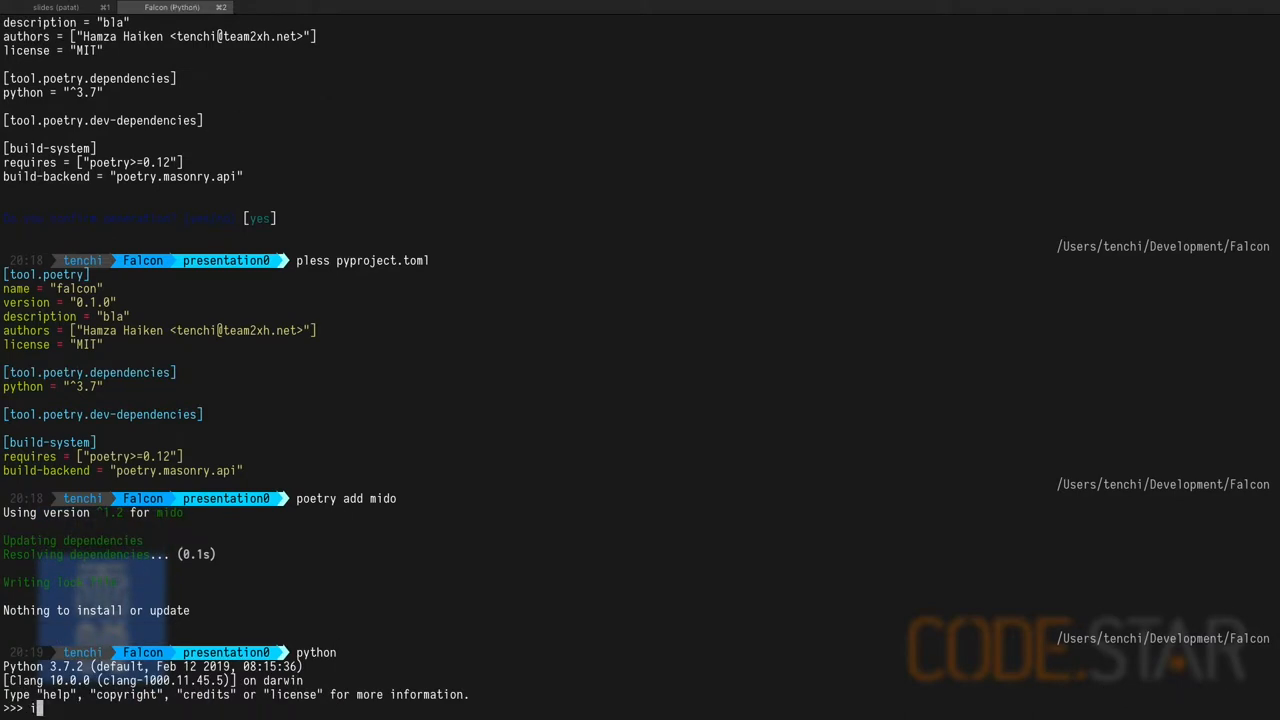
text(import mido)
key(Return)
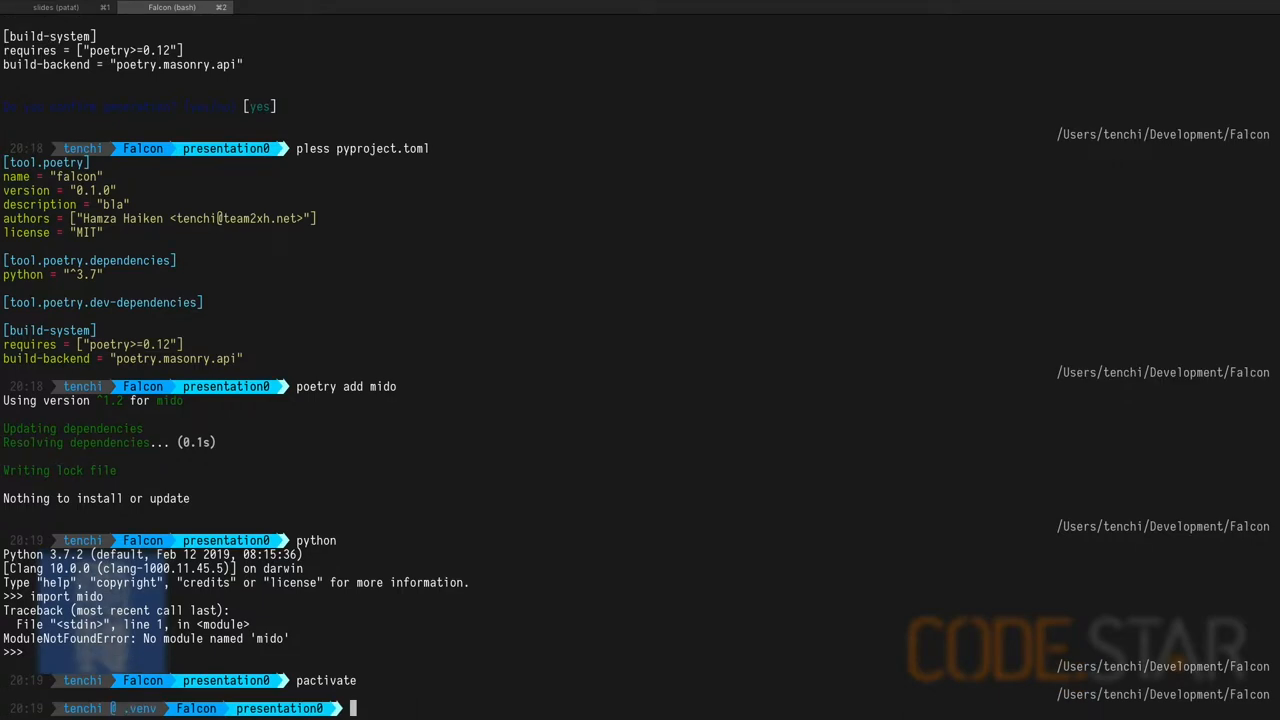
text(python)
- Confirm import mido succeeds in Python inside the activated virtual environment
key(Return)
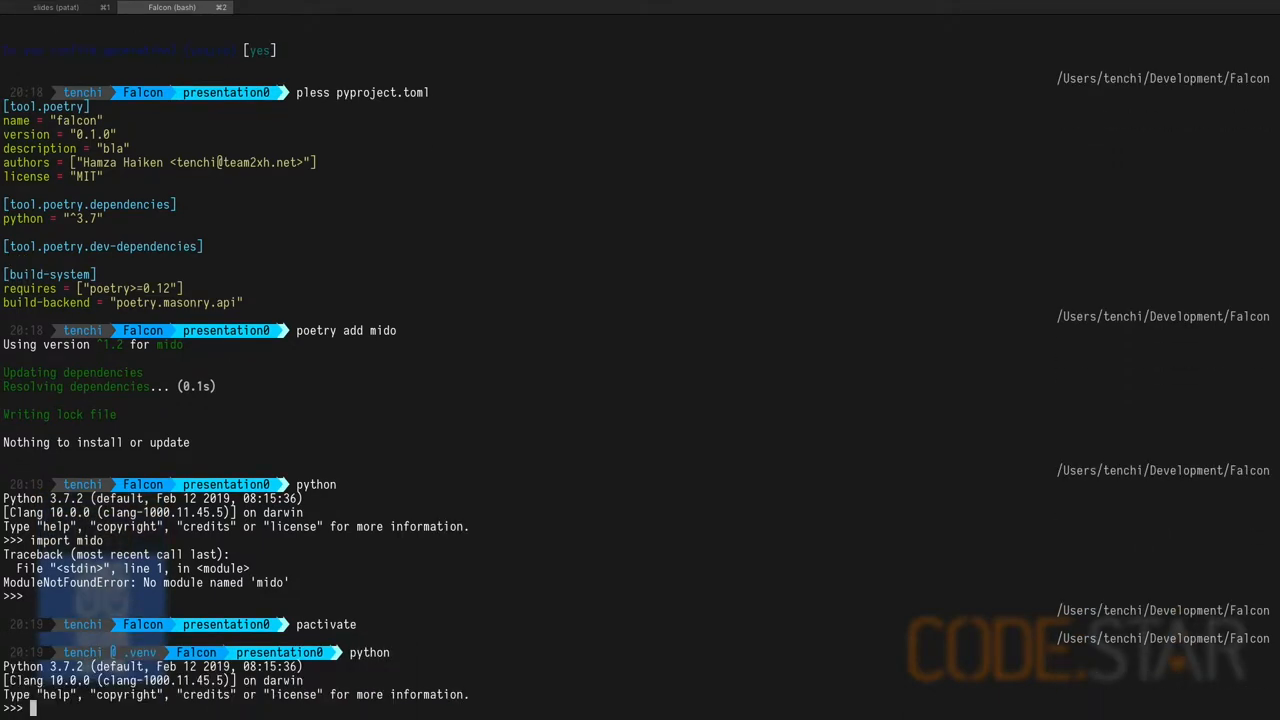
text(impor)
key(BackSpace)
text(do)
key(Return)
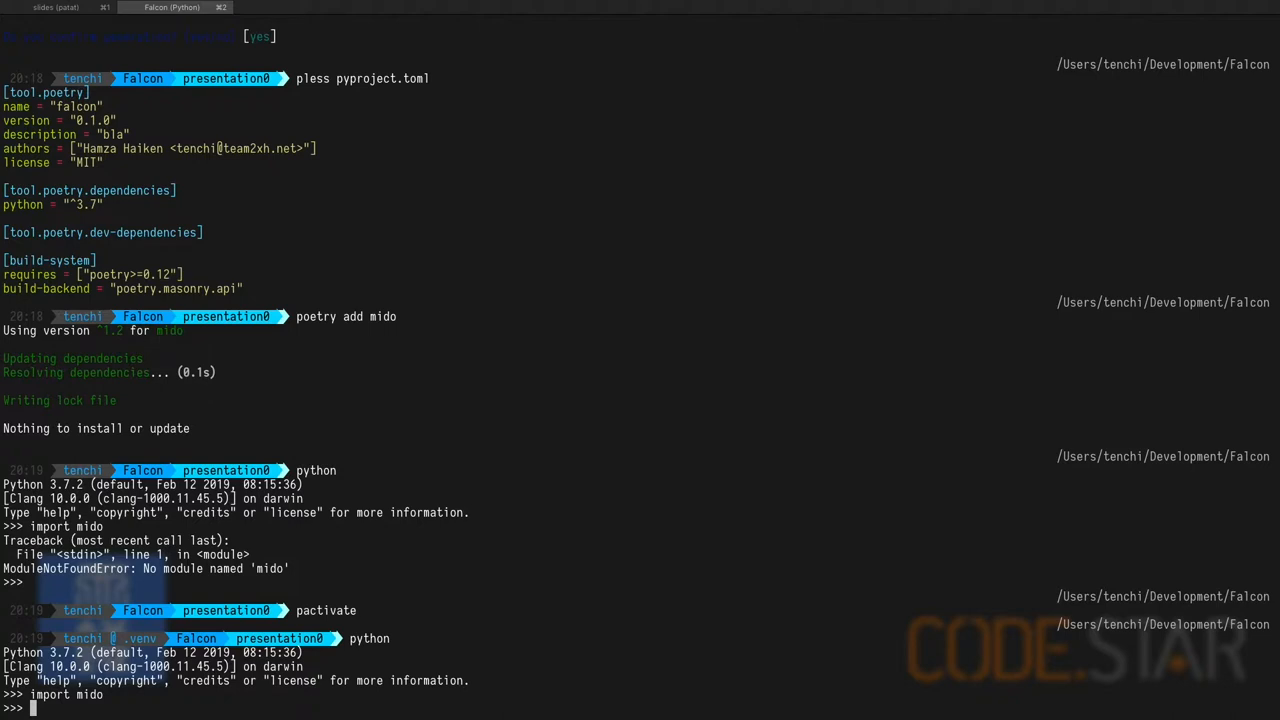
key(ctrl+d)
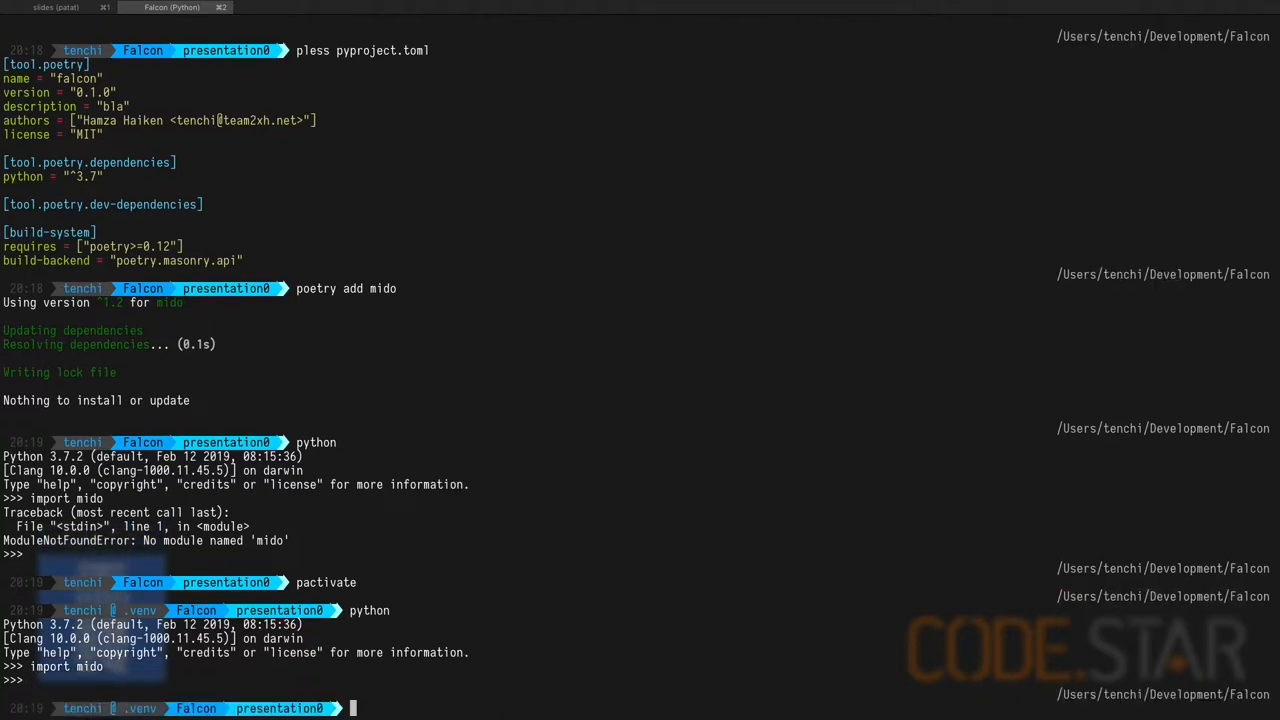
- Run presentation_next to advance the project step
key(super+1)
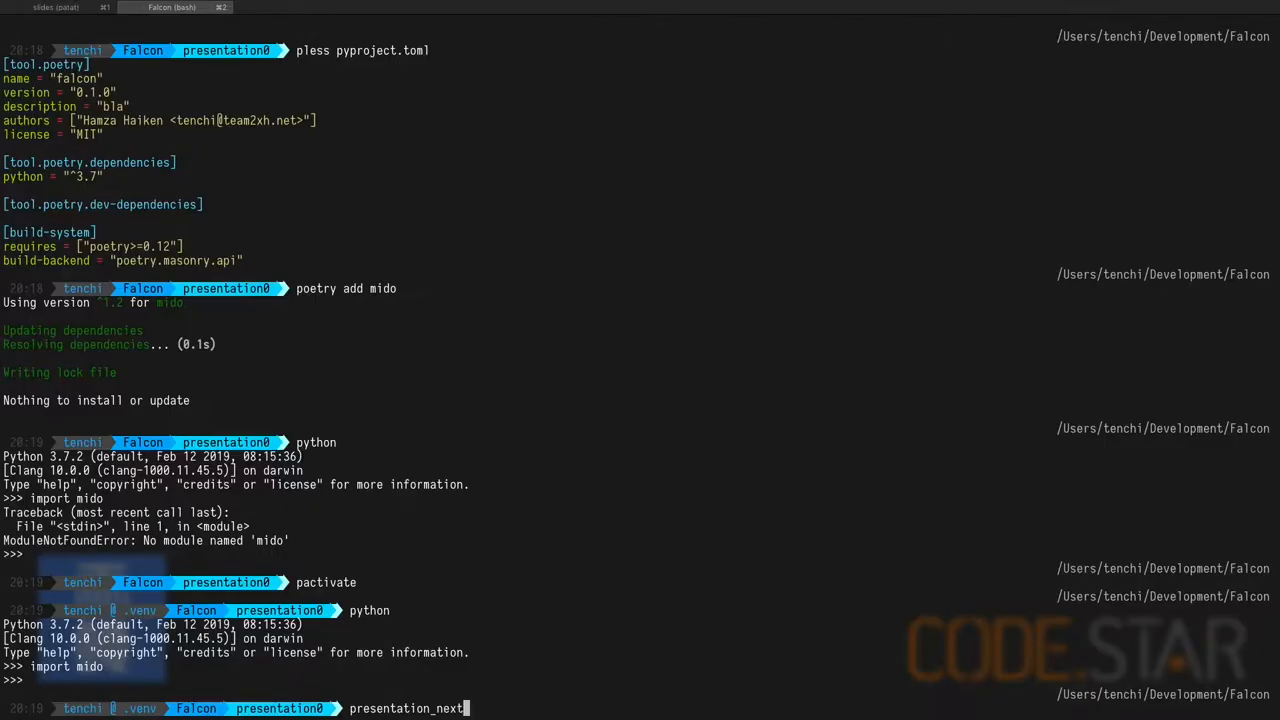
key(Return)
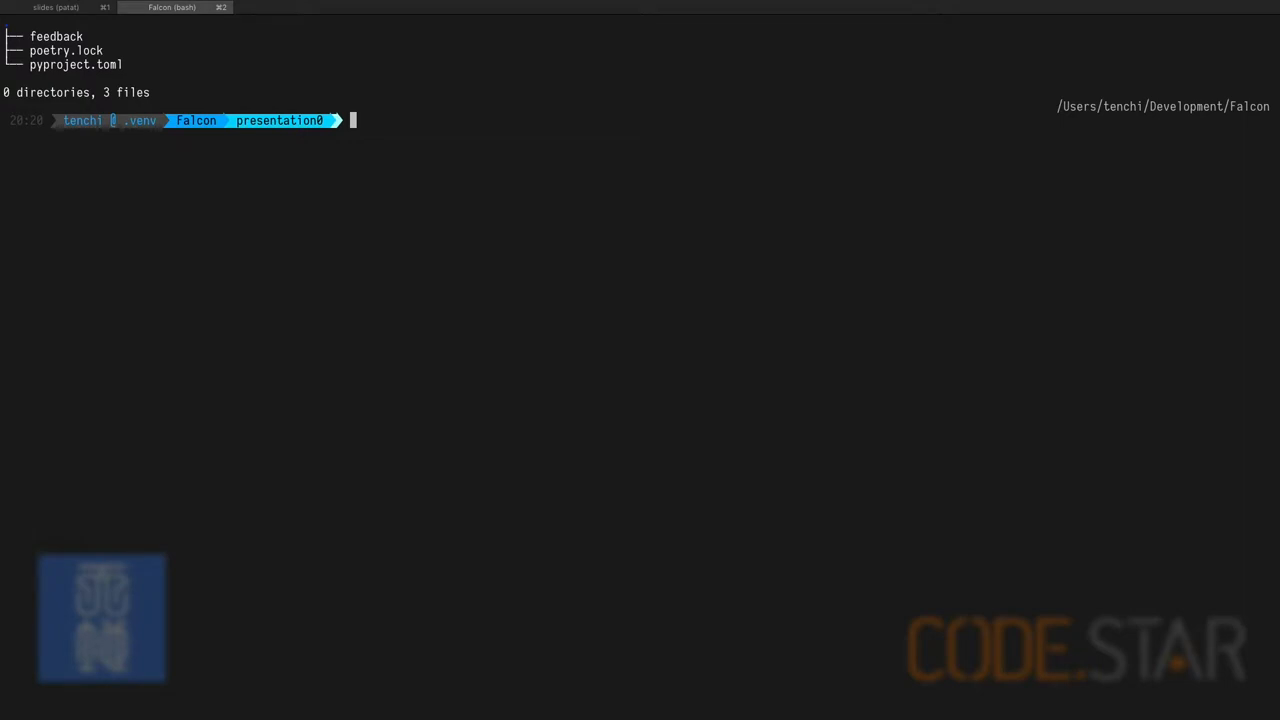
- Switch back to the slides and advance past the live-coding setup slide
key(super+1)
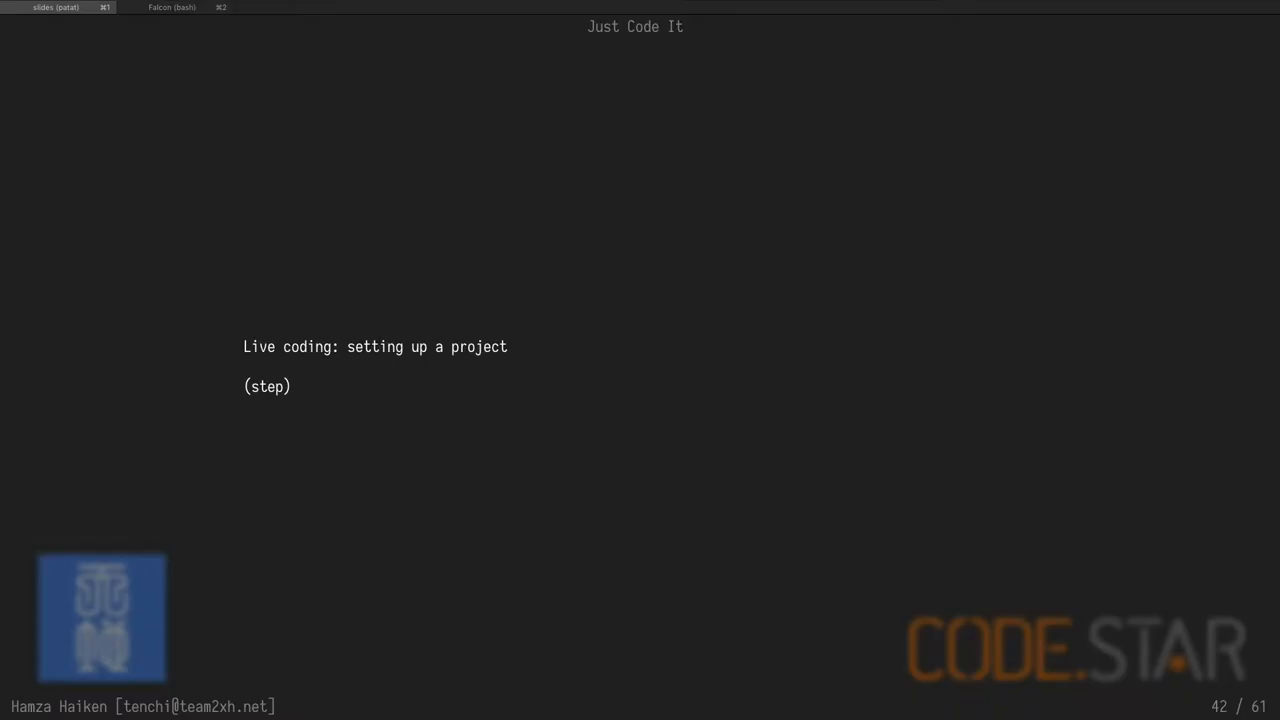
key(Right)
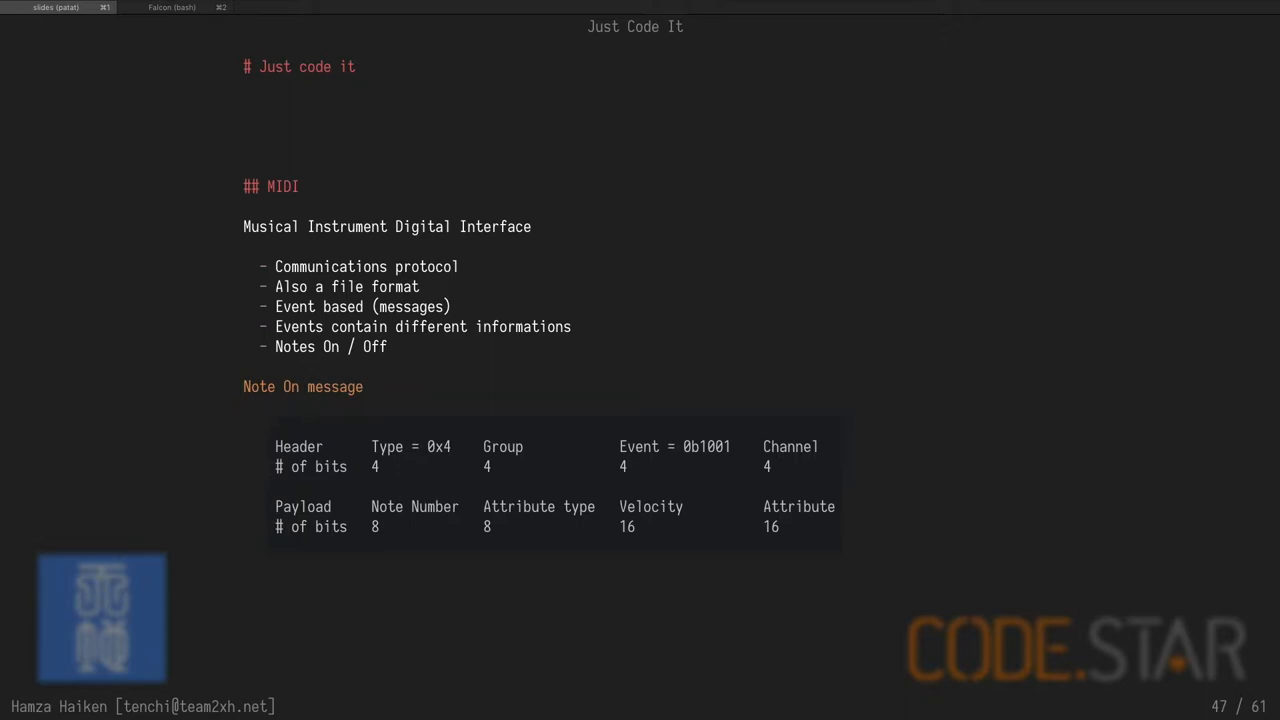
- Advance past the mido note to the 'Demo: music editor' slide and start launching FL Studio
key(space)
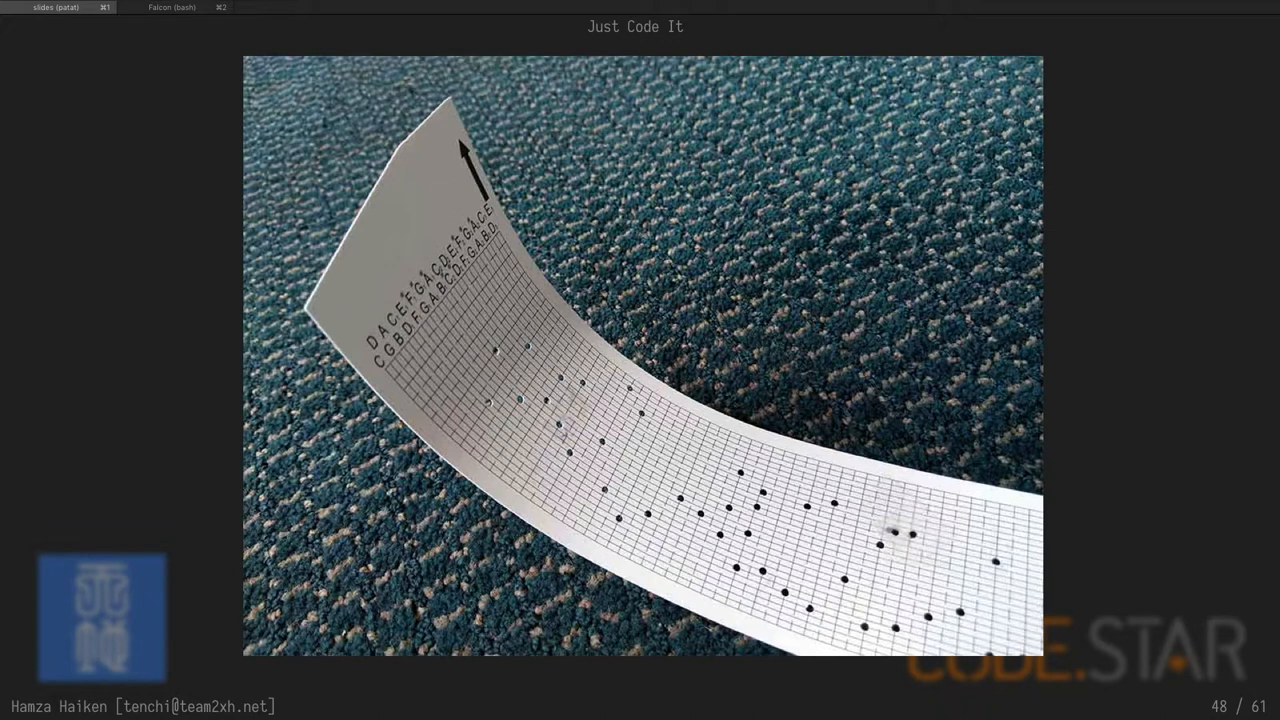
key(space)
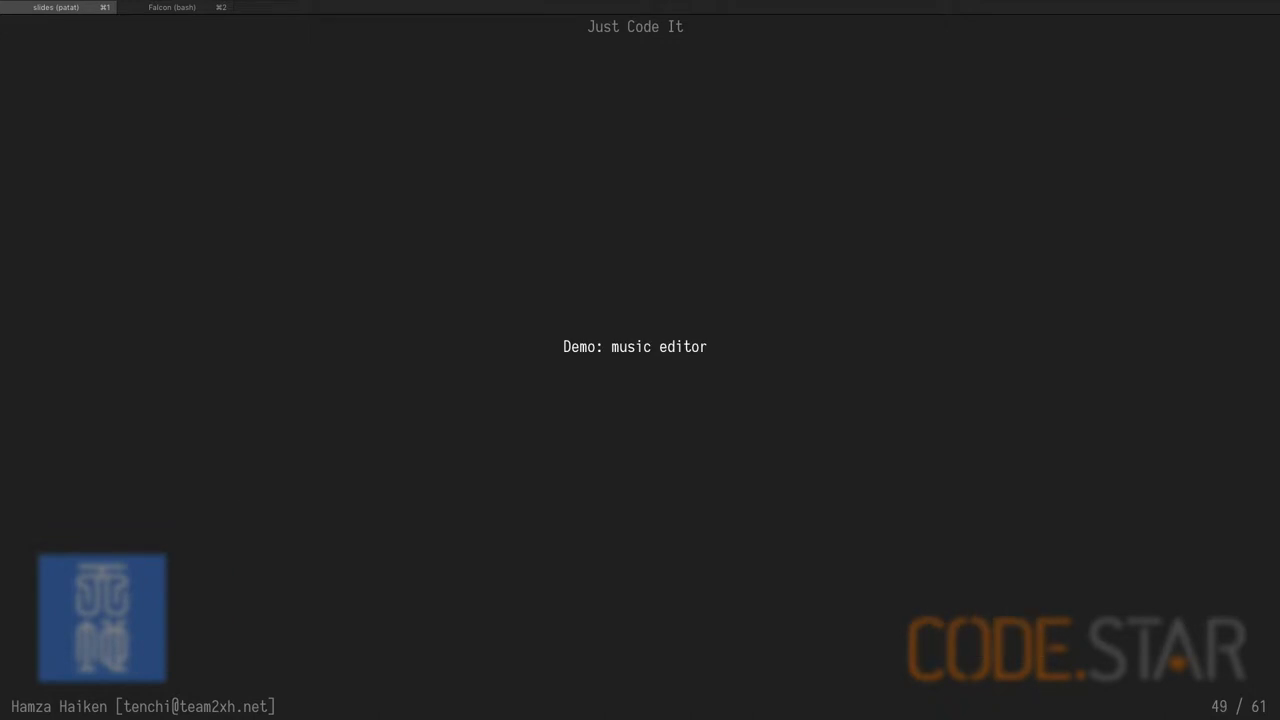
key(super+space)
text(fl)
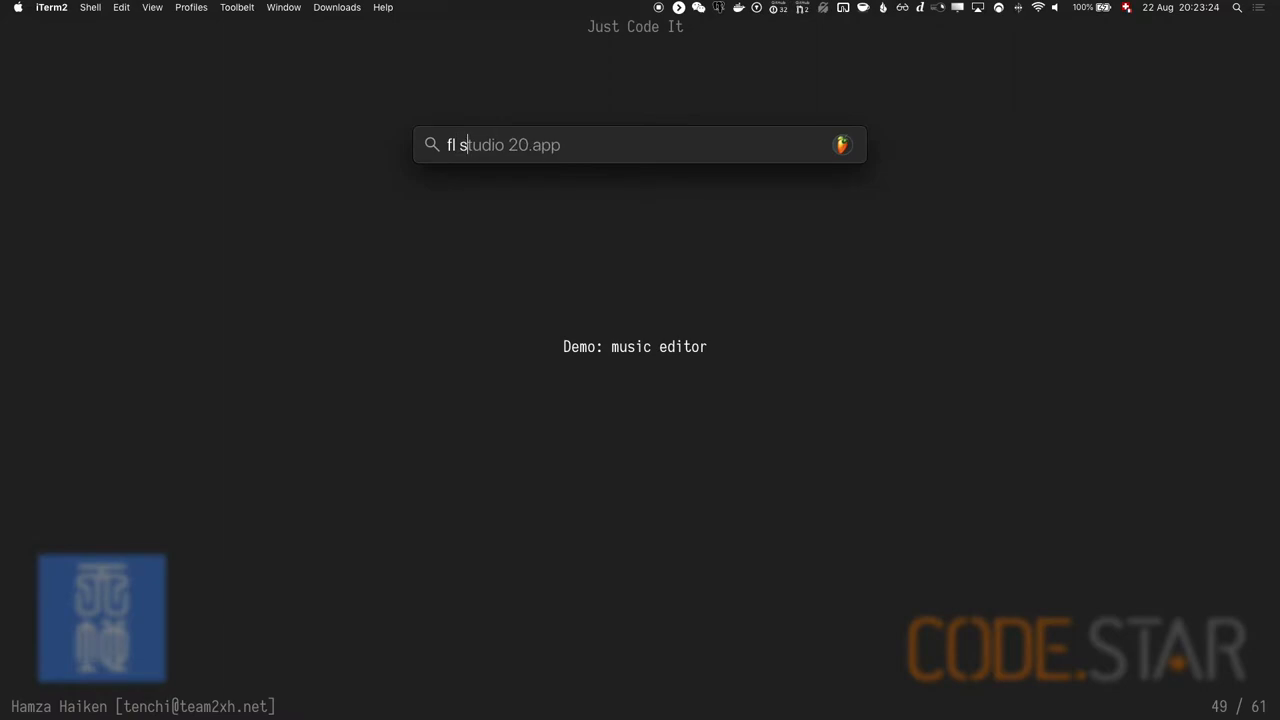
- Launch FL Studio 20, open the Music box melody's notes, play it back, then close the notes view
key(Return)
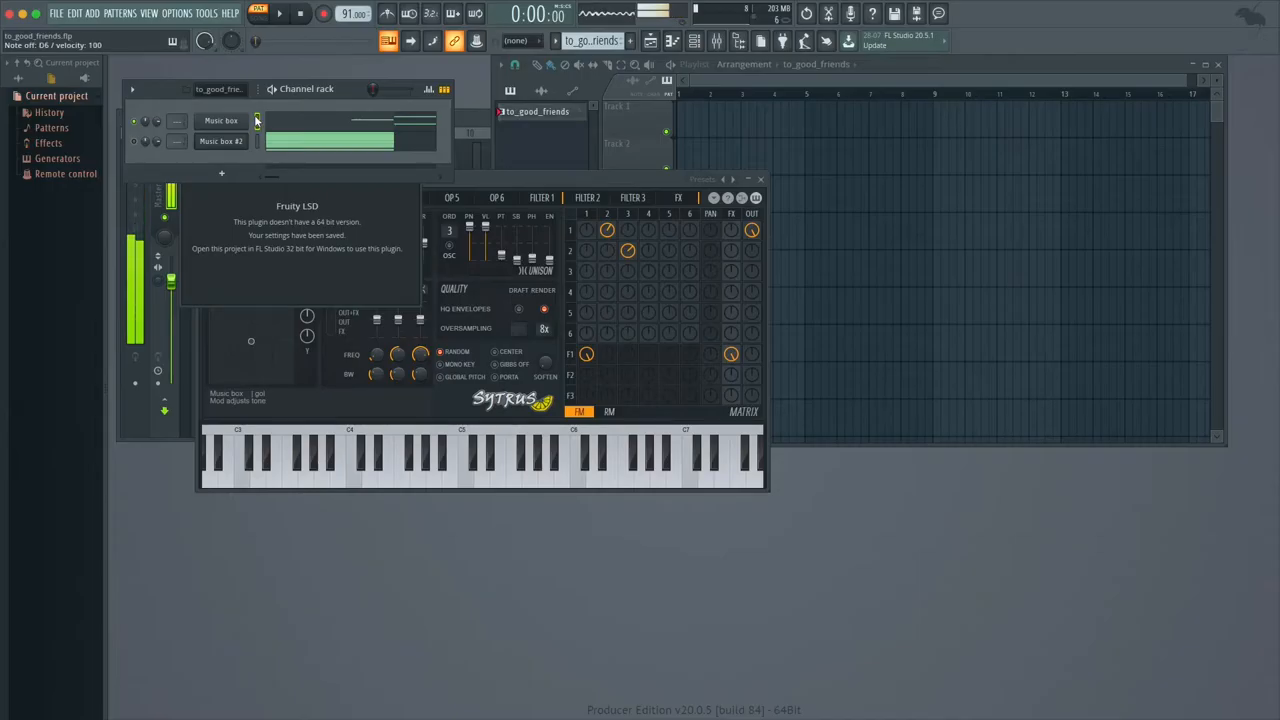
key(XF86AudioRaiseVolume)
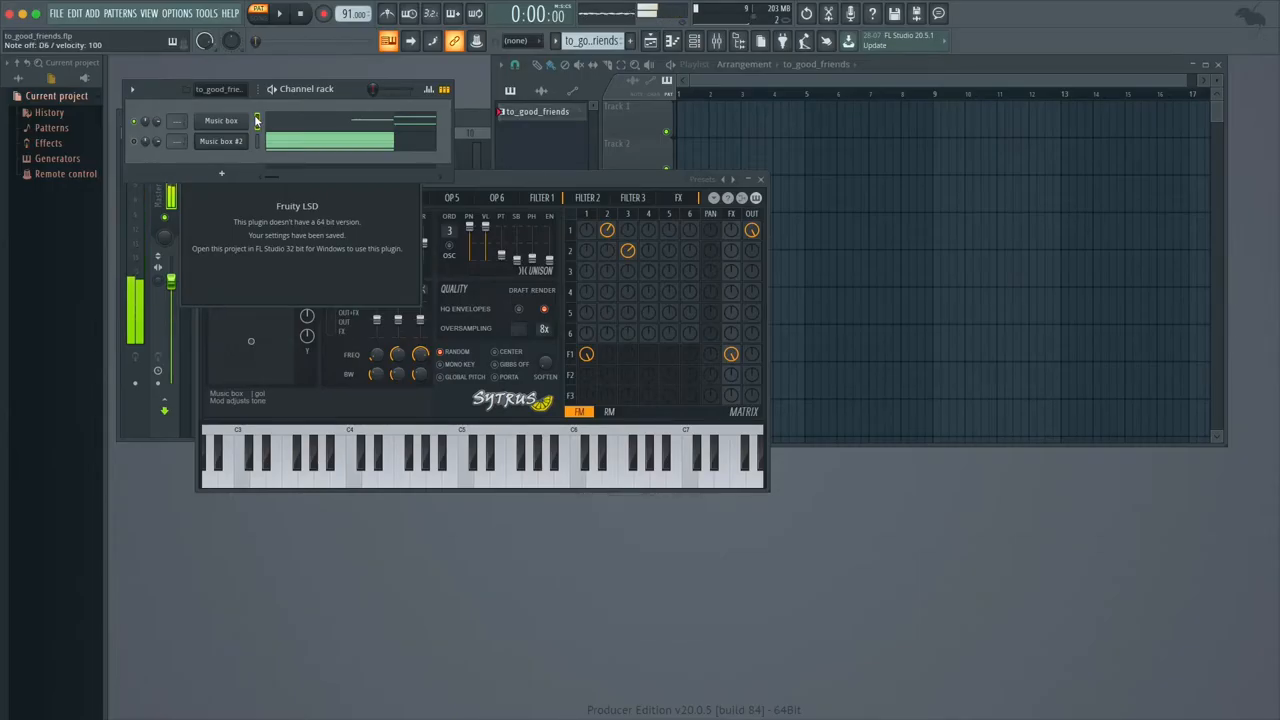
click(318, 127)
scroll(670, 432, up, 3)
scroll(670, 432, up, 2)
scroll(670, 432, up, 1)
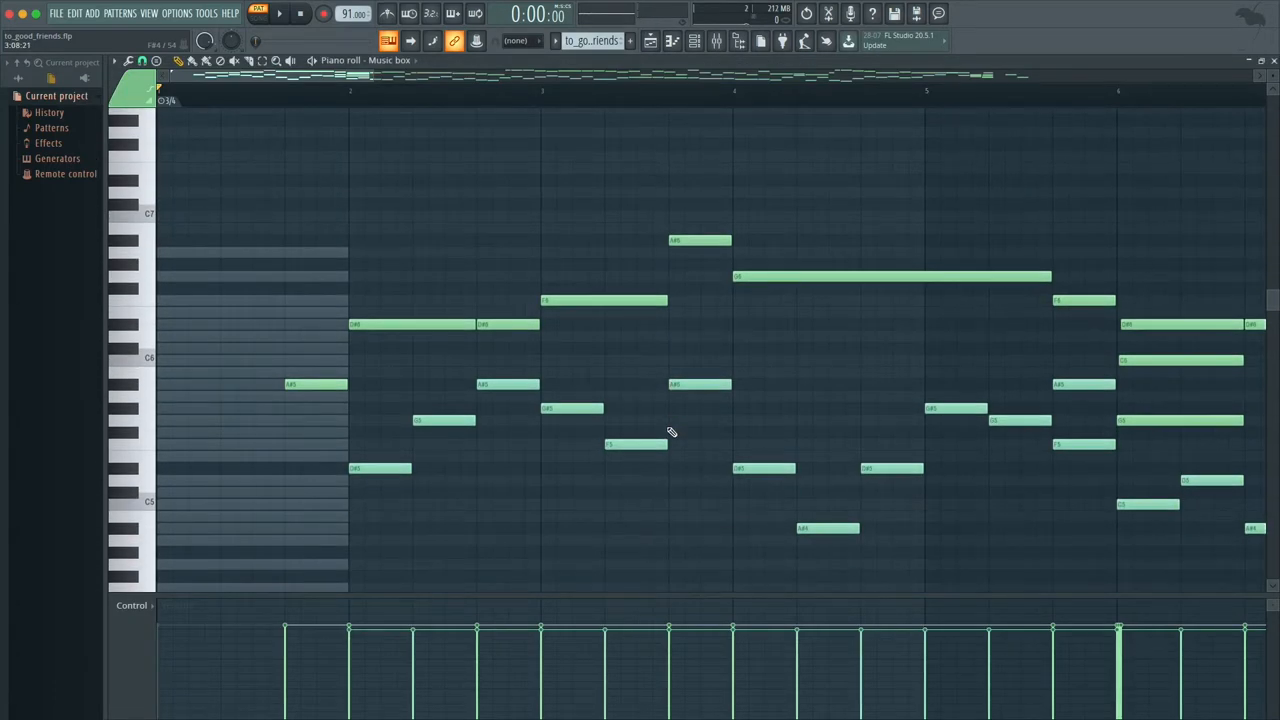
scroll(670, 432, right, 2)
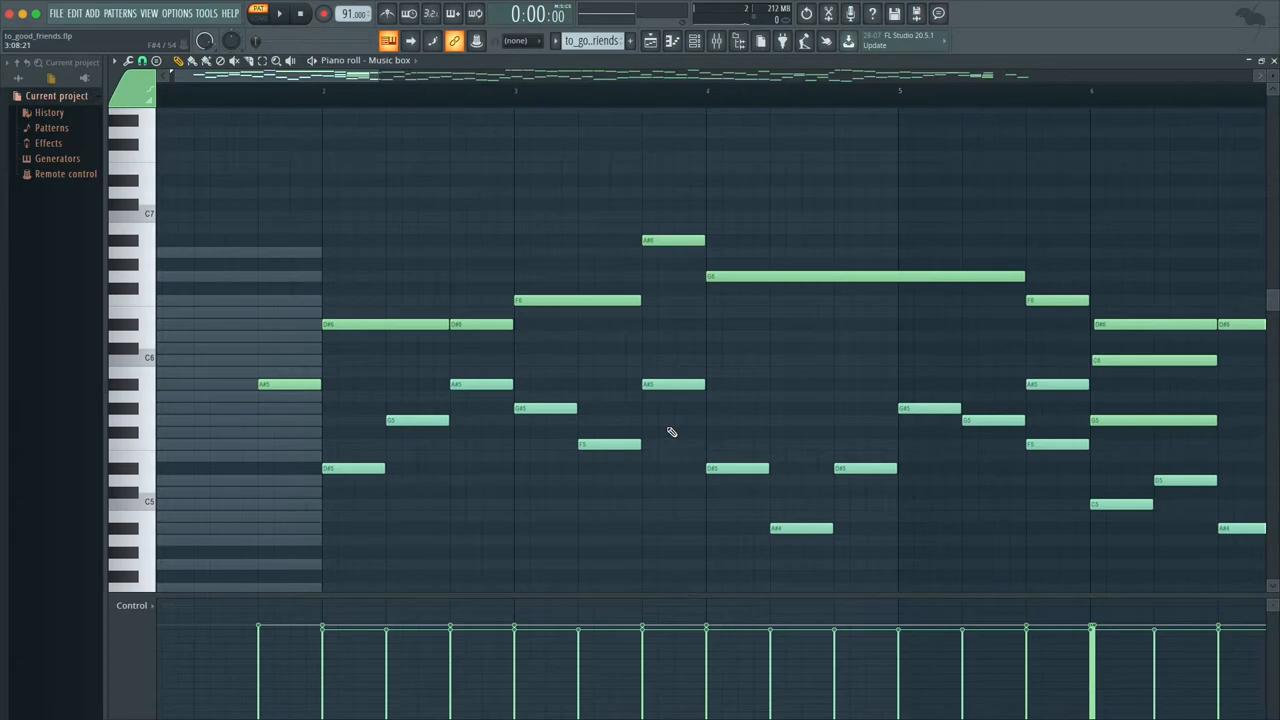
scroll(670, 432, right, 1)
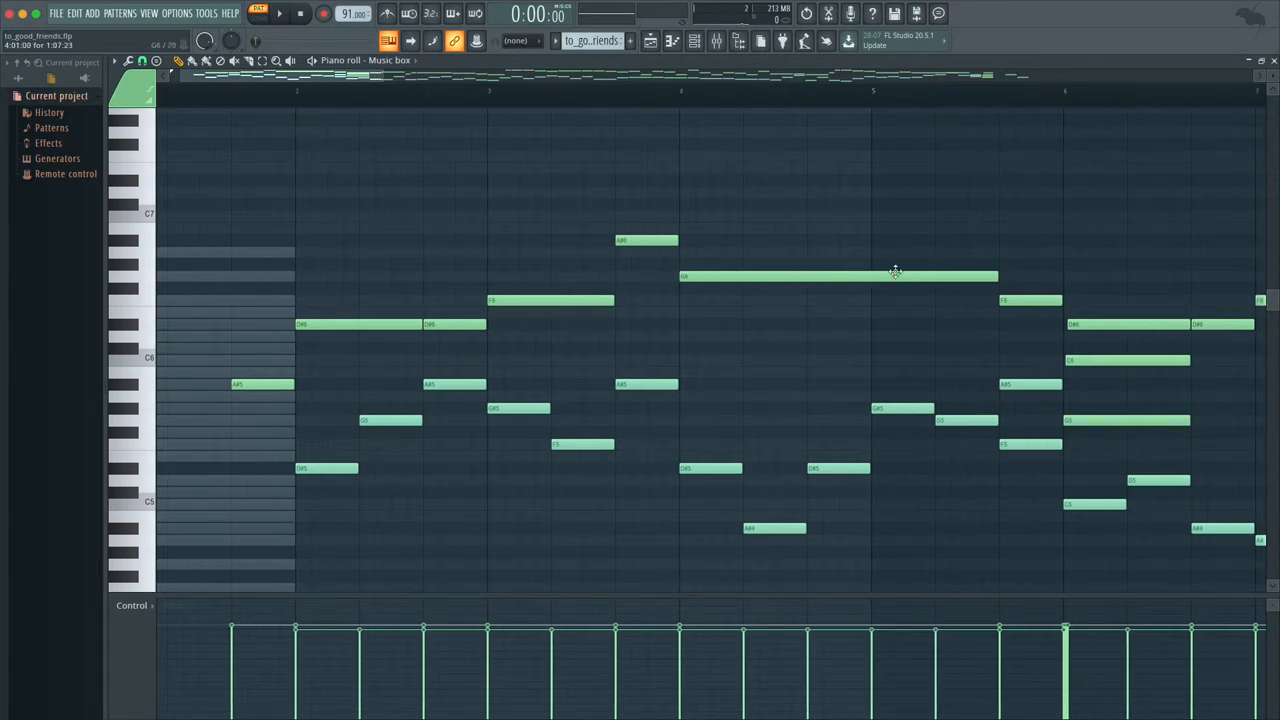
key(space)
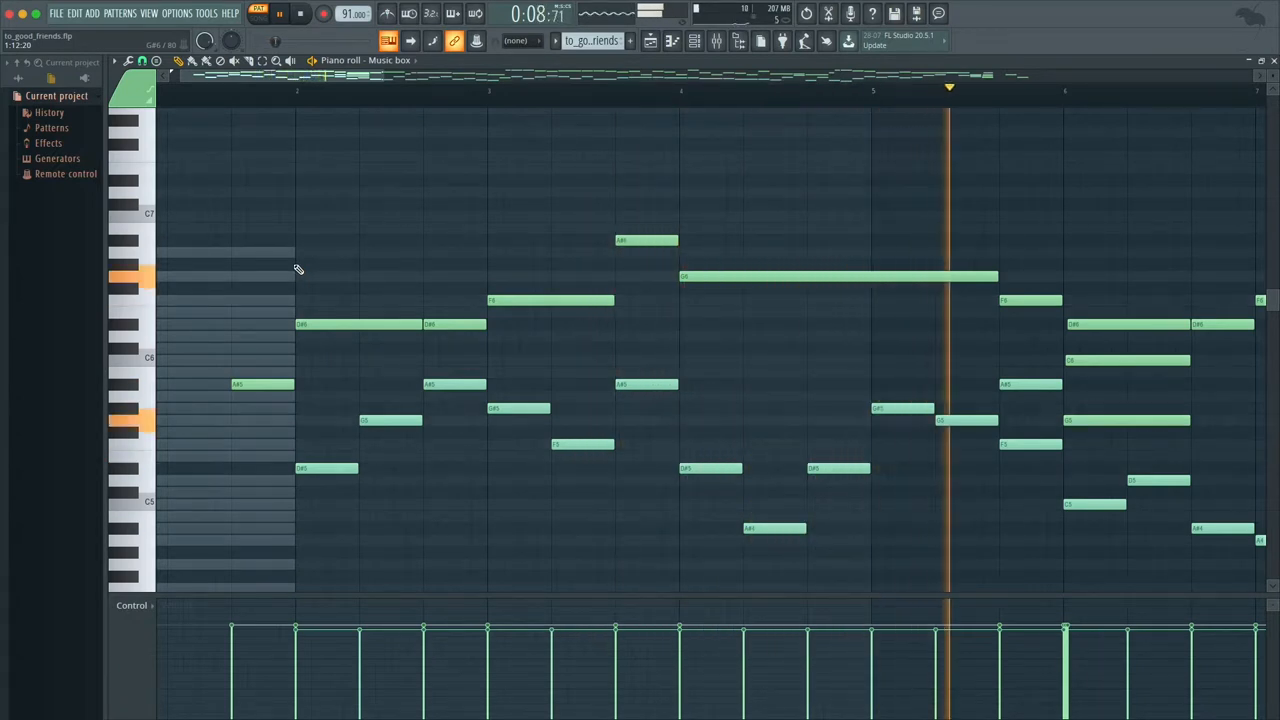
key(space)
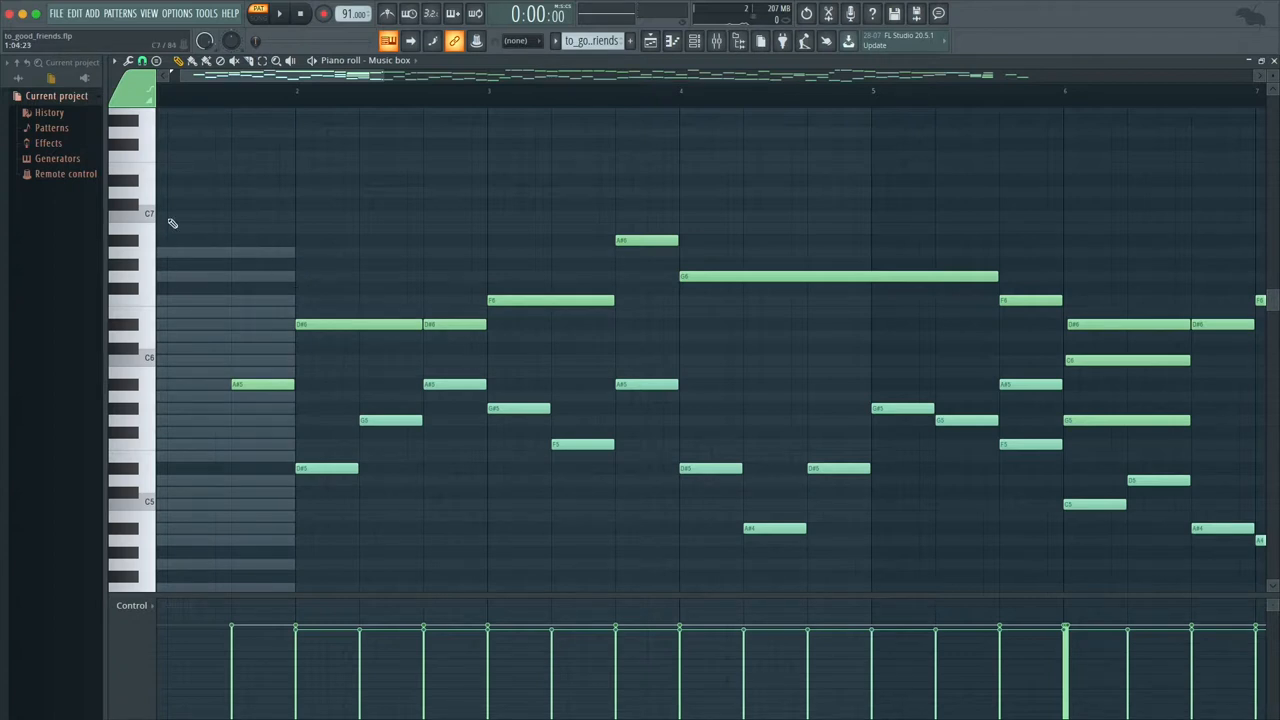
key(F7)
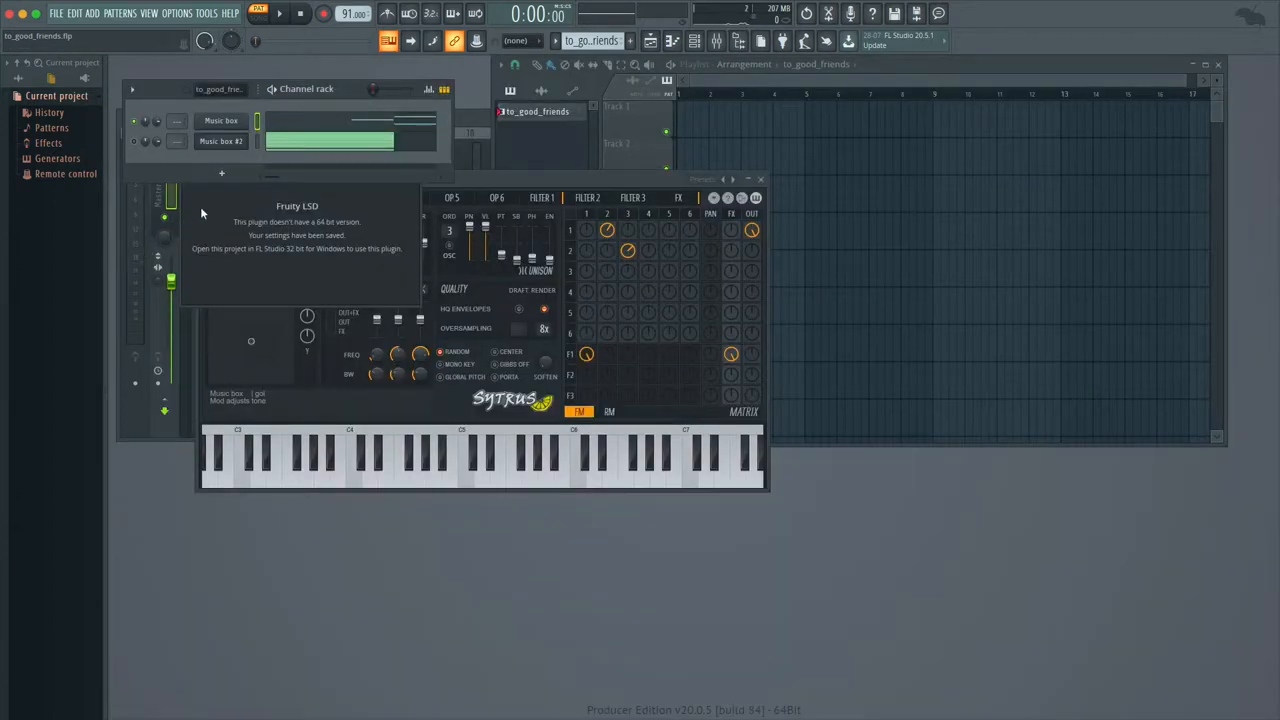
- In Music box #2's piano roll, select all notes and stretch them to end near bar 25
double_click(282, 148)
scroll(288, 267, down, 3)
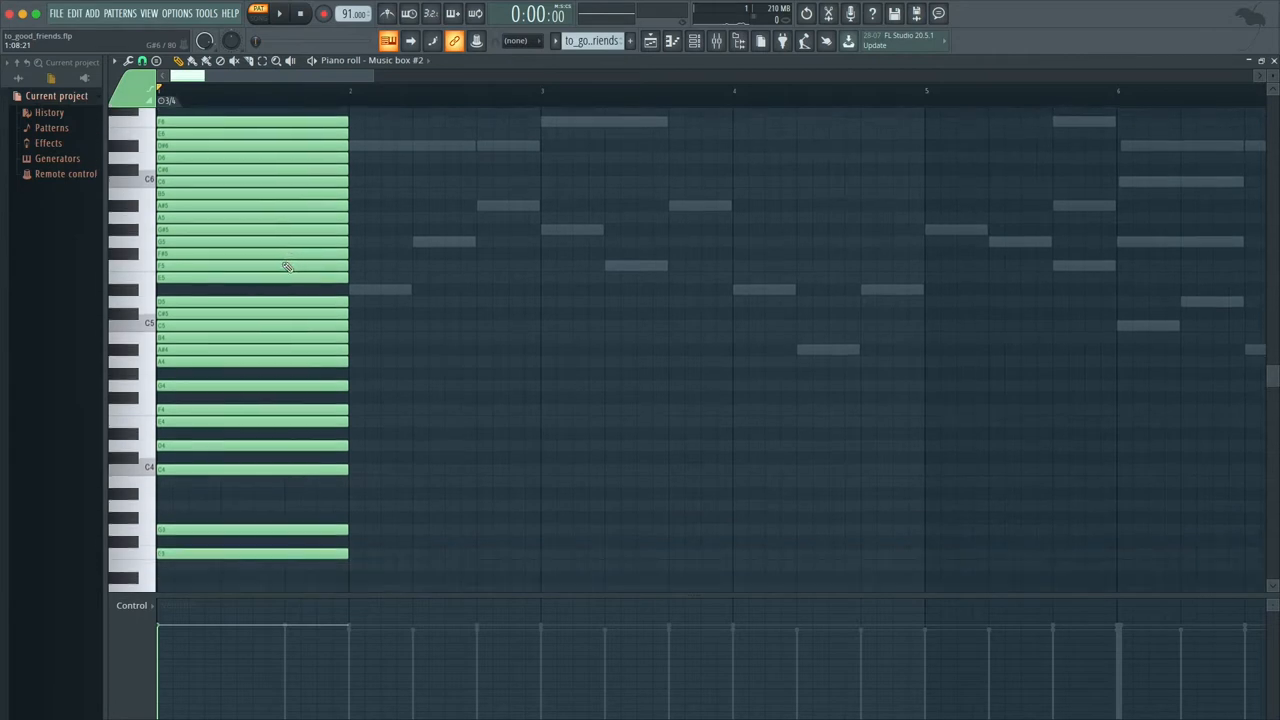
scroll(288, 267, up, 3)
scroll(288, 267, up, 3)
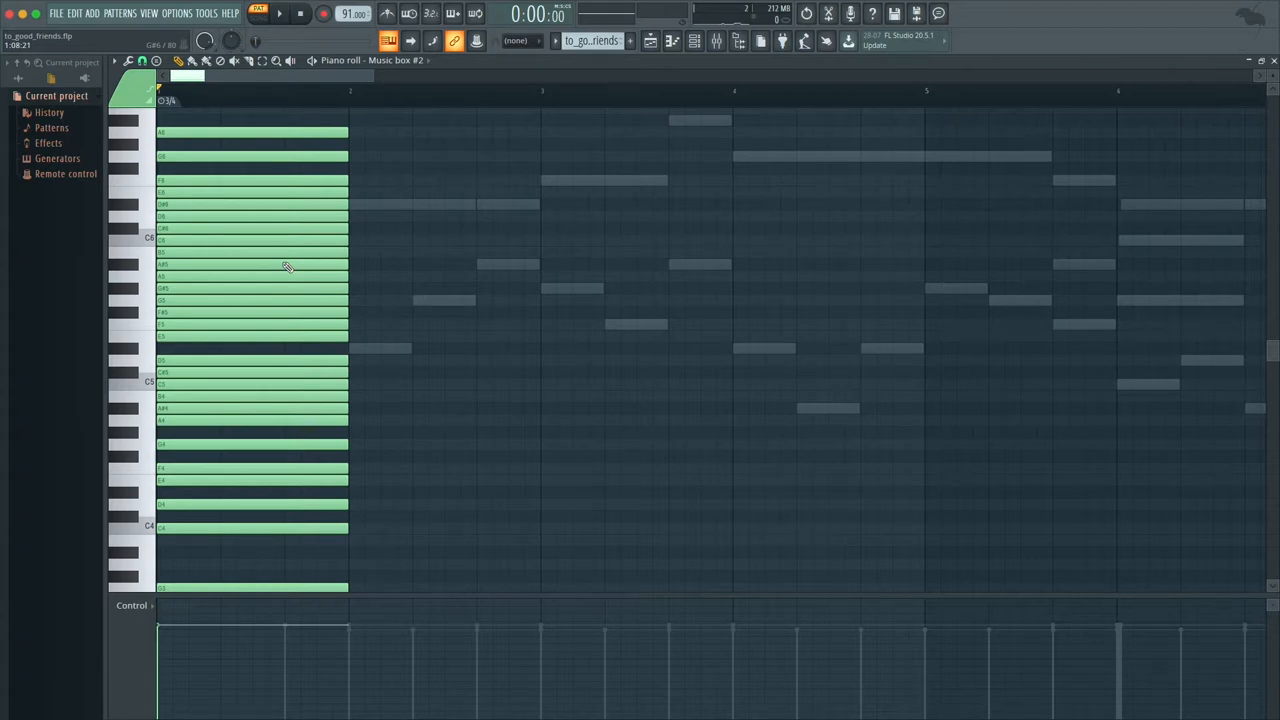
click(133, 352)
click(140, 447)
key(ctrl+a)
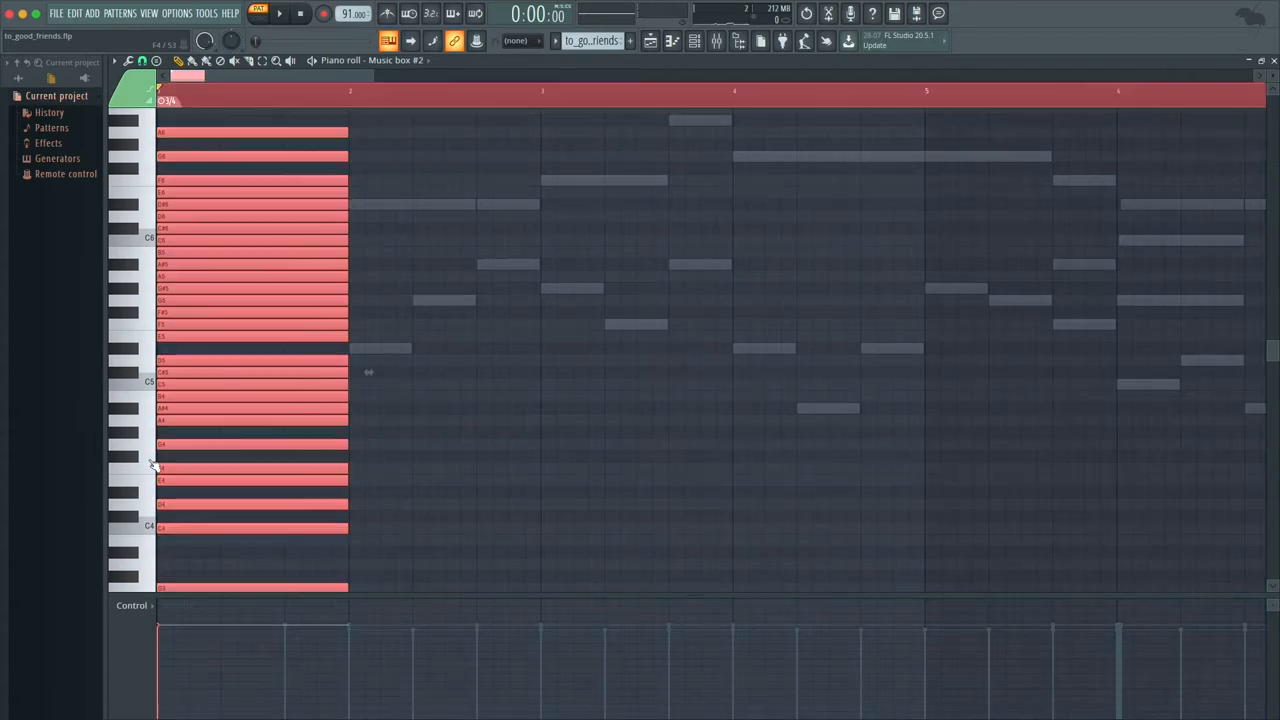
scroll(450, 406, down, 3)
scroll(452, 415, down, 3)
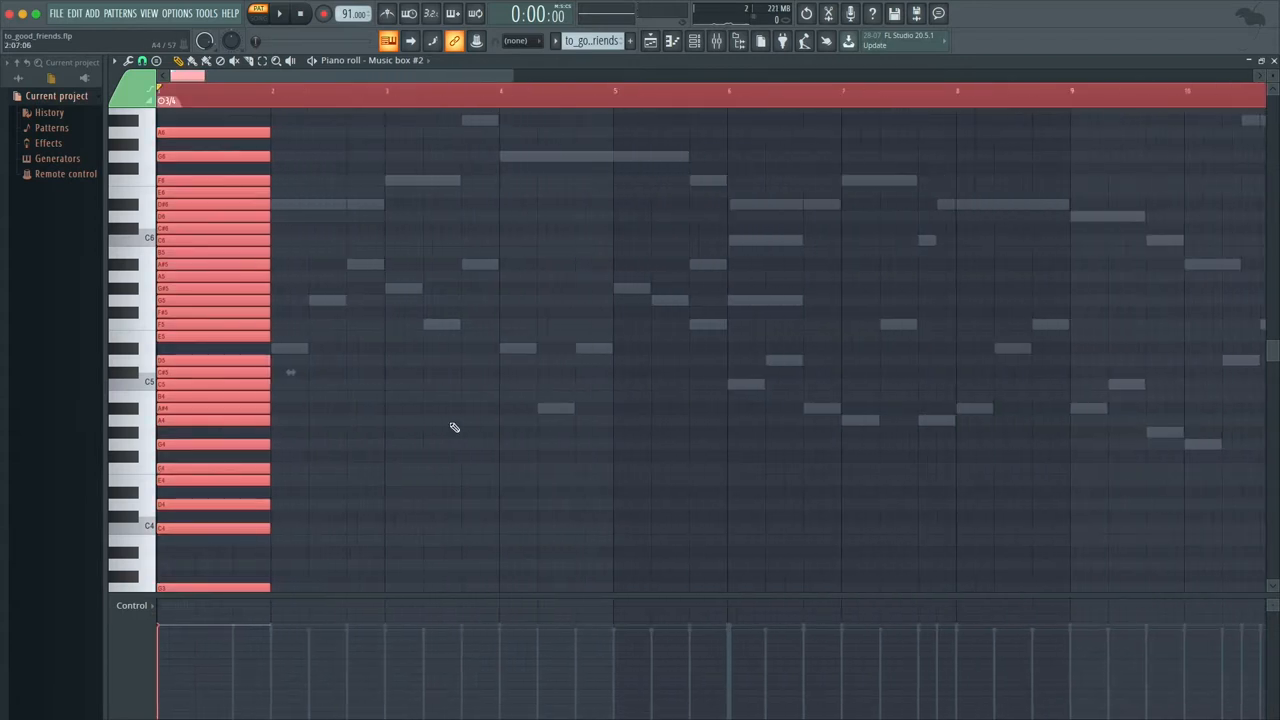
scroll(455, 425, down, 3)
scroll(458, 440, down, 2)
scroll(458, 441, down, 2)
scroll(458, 441, down, 2)
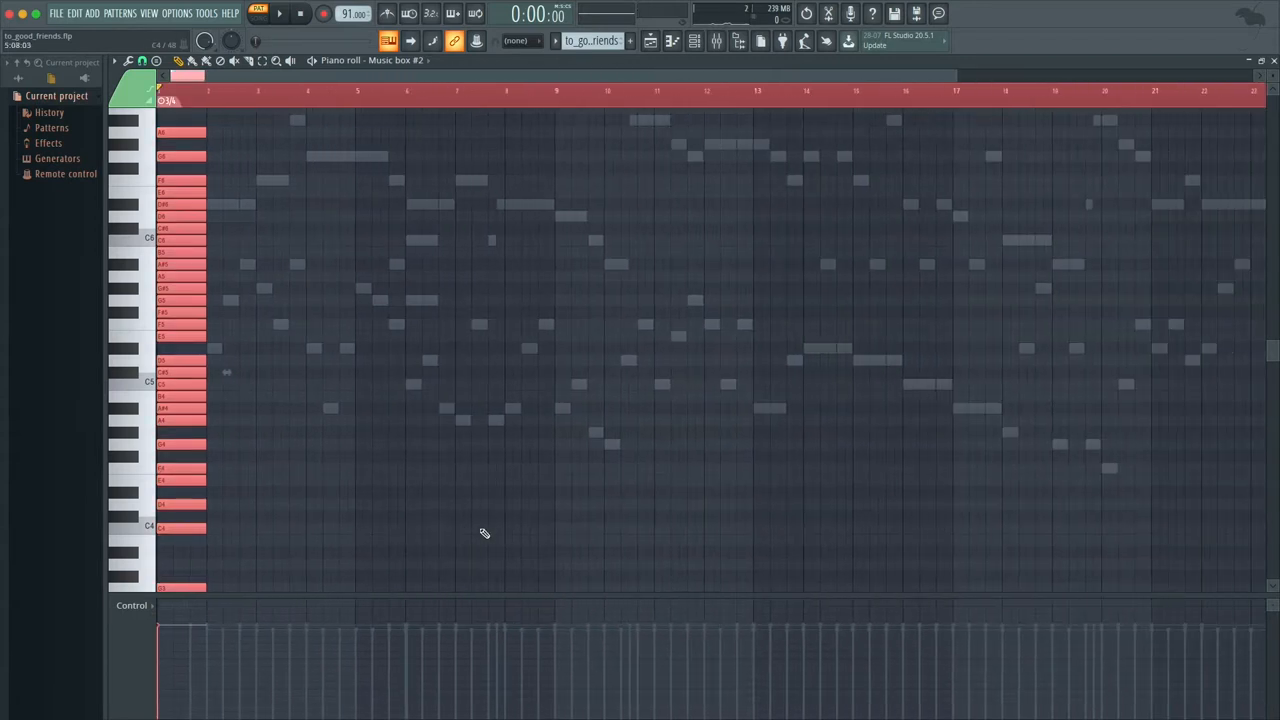
scroll(400, 438, down, 2)
scroll(320, 435, down, 2)
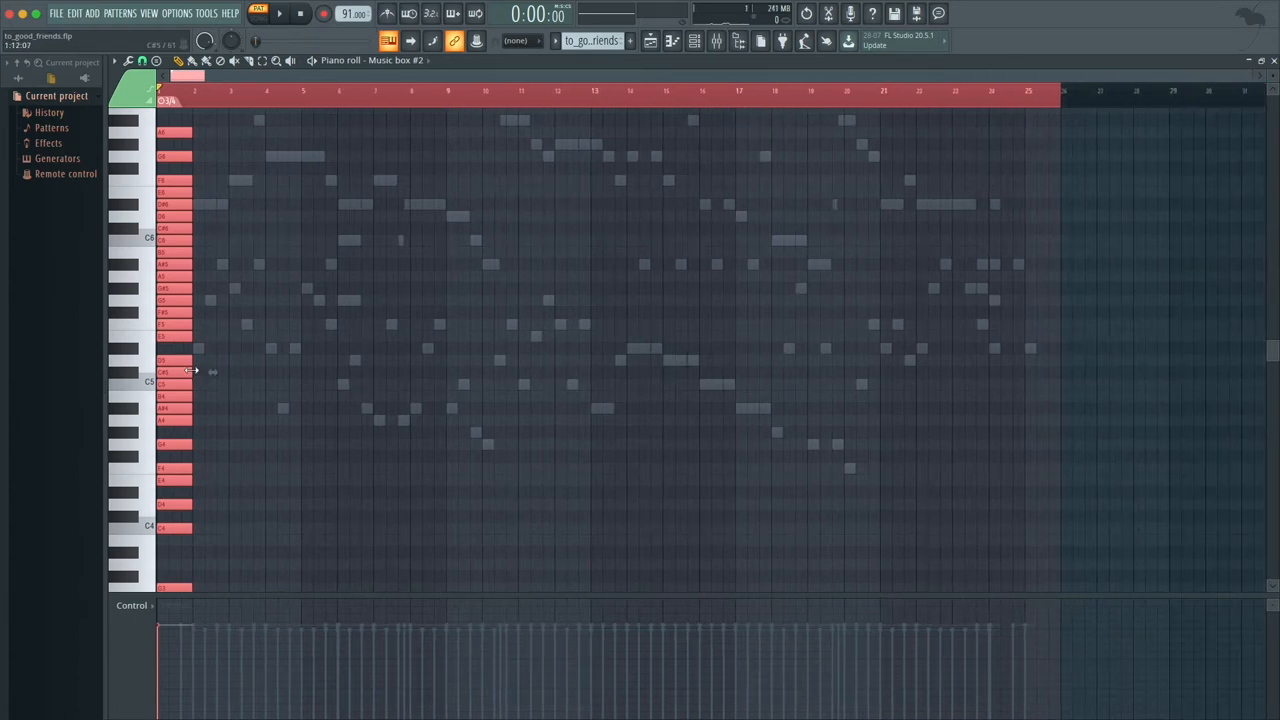
drag(192, 372, 1044, 431)
key(F7)
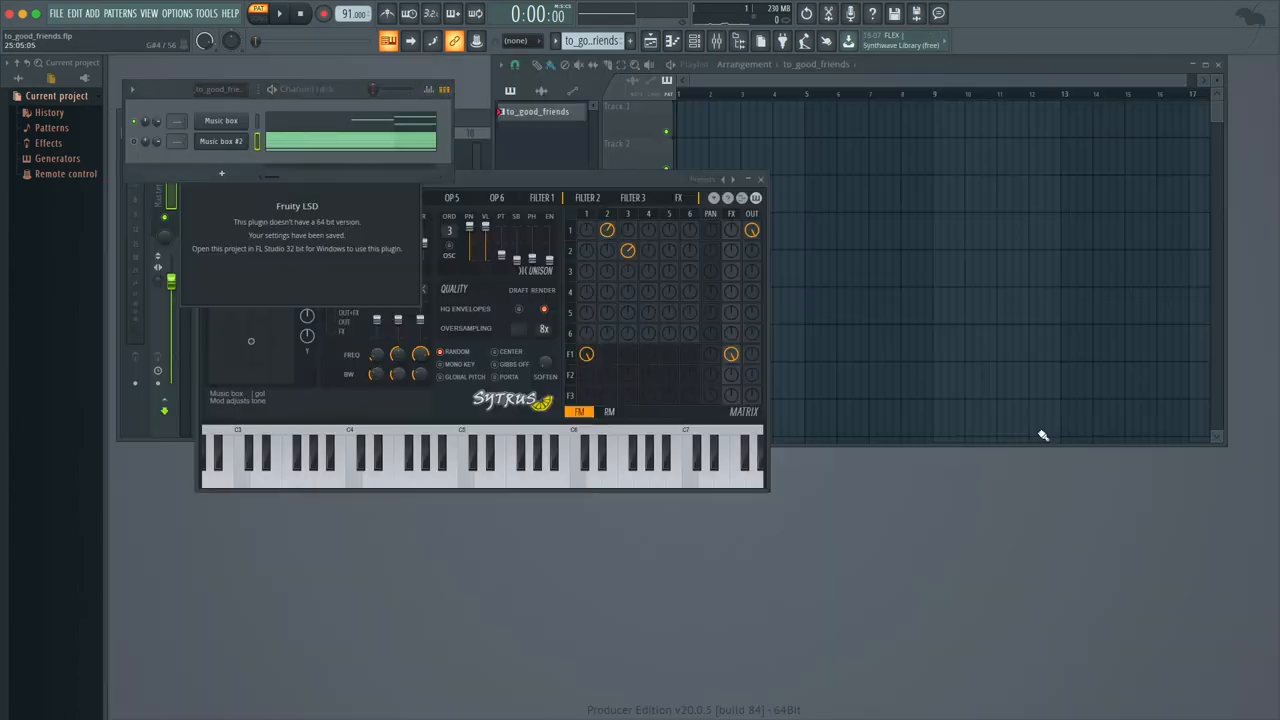
- Transpose the whole Music box melody down two semitones and play back the result
key(F7)
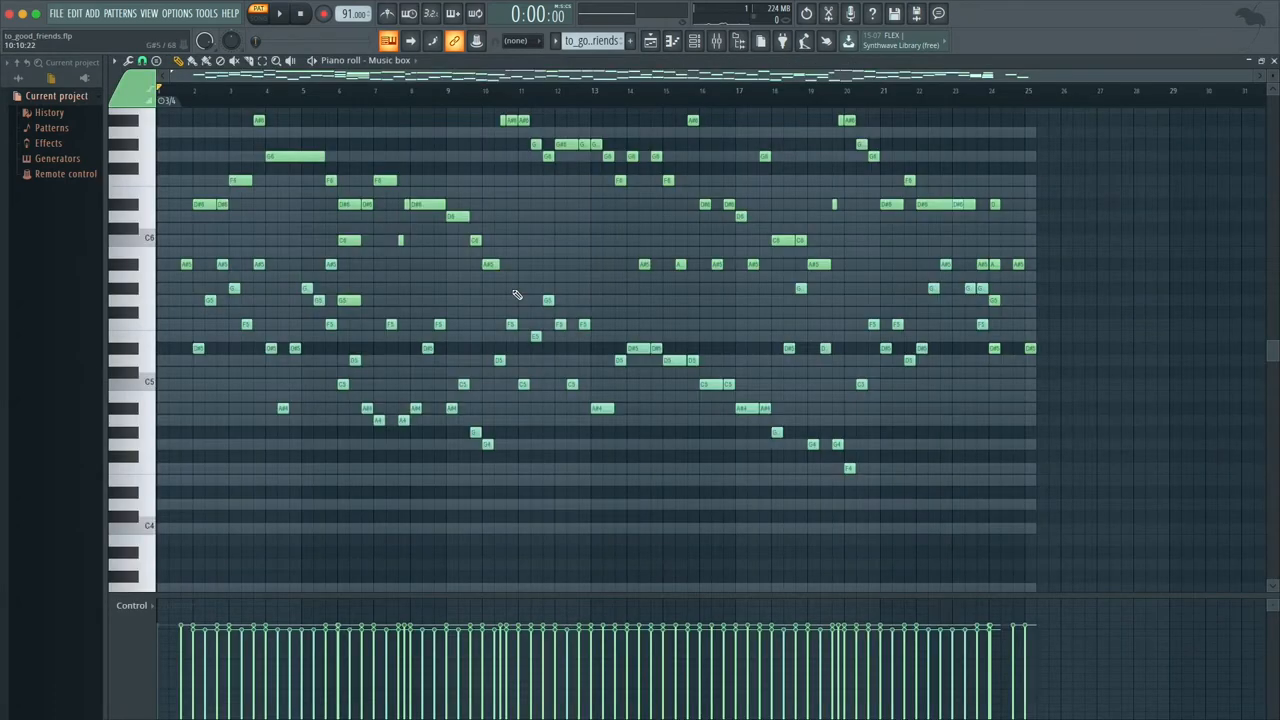
scroll(517, 293, up, 2)
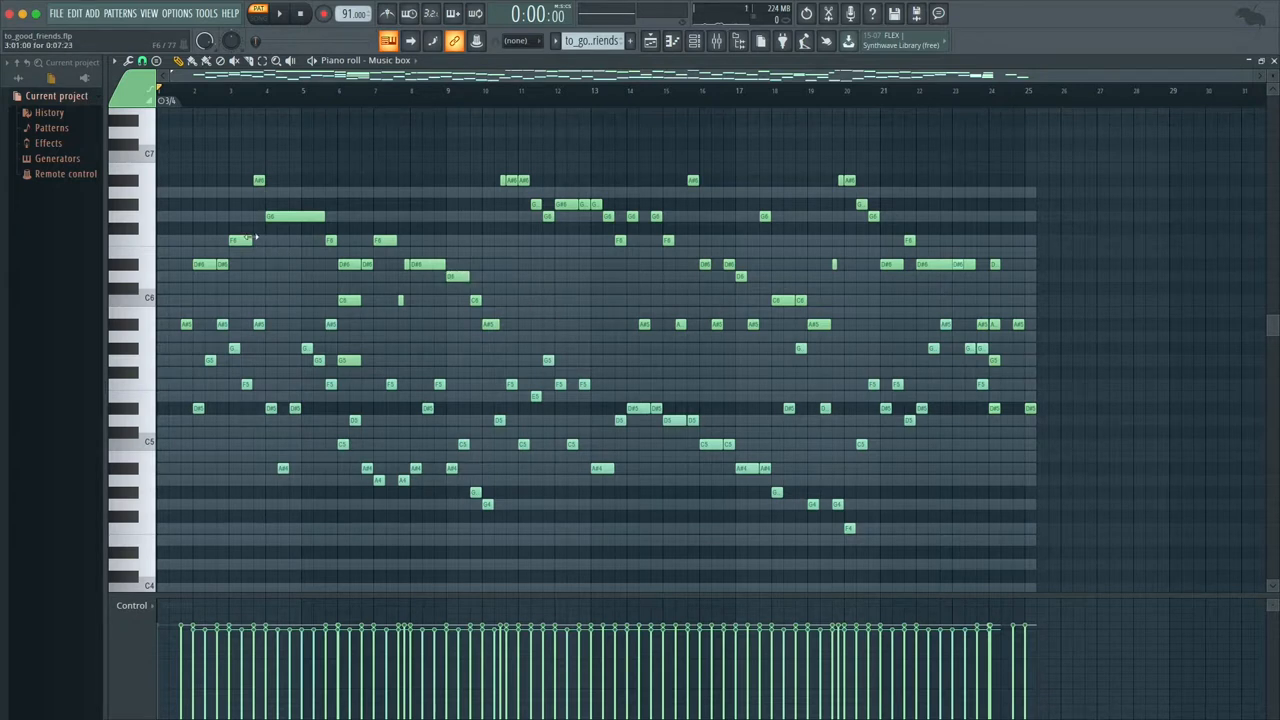
ctrl+click(127, 412)
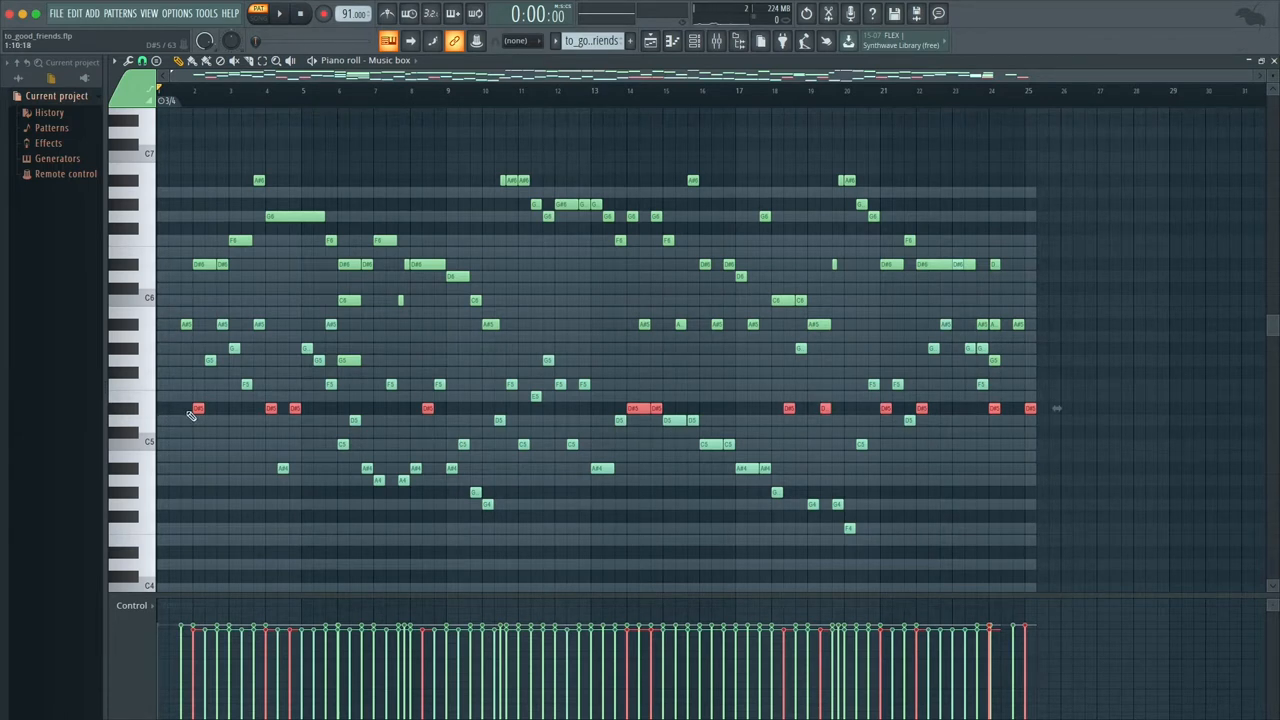
key(ctrl+a)
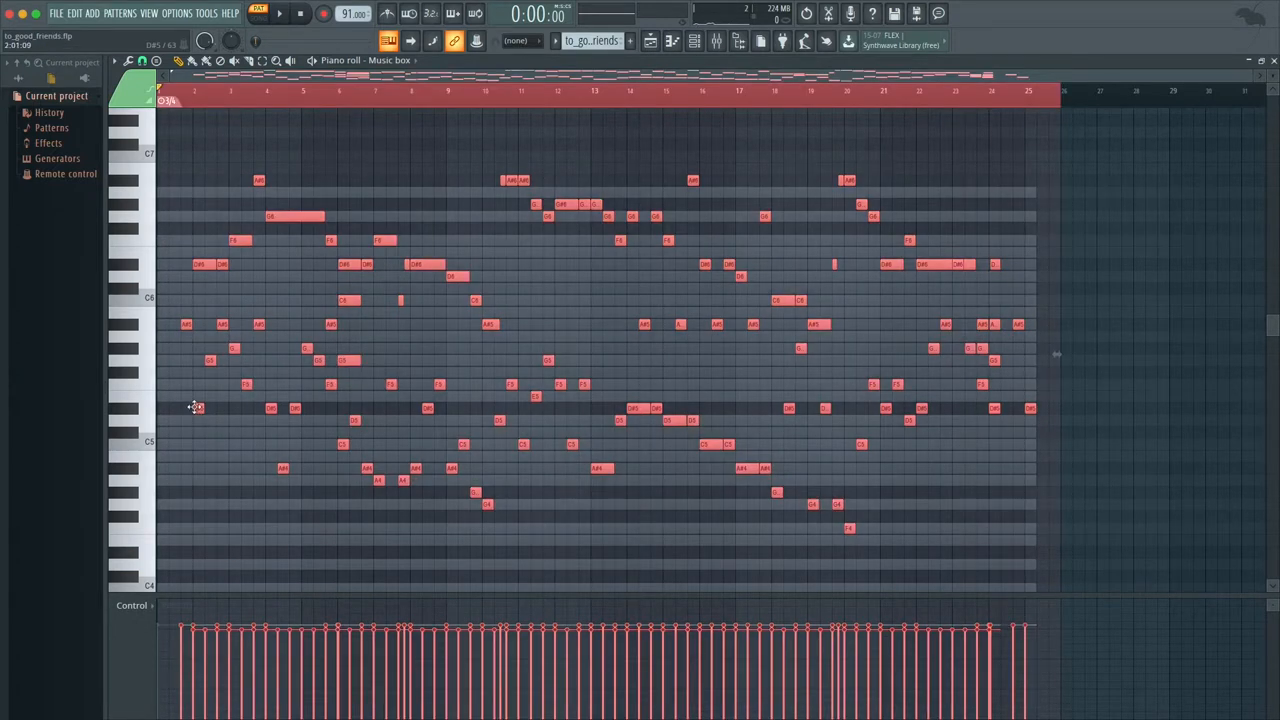
drag(195, 413, 196, 443)
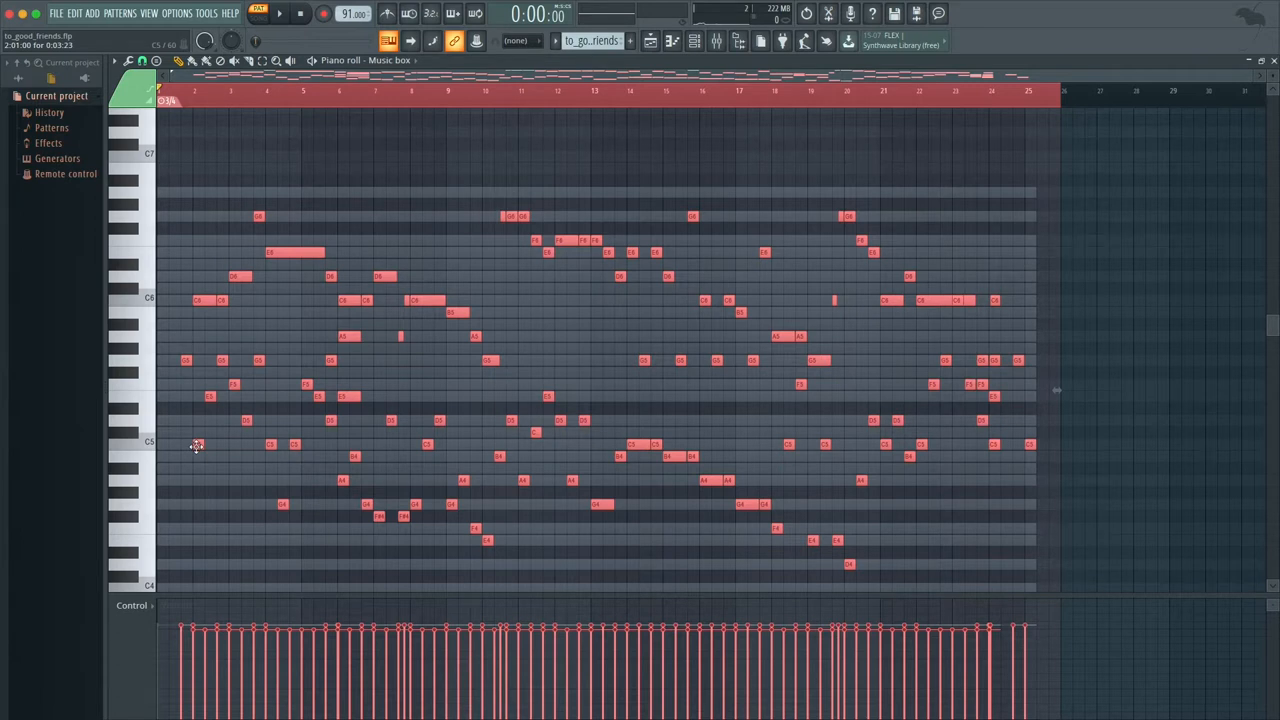
key(space)
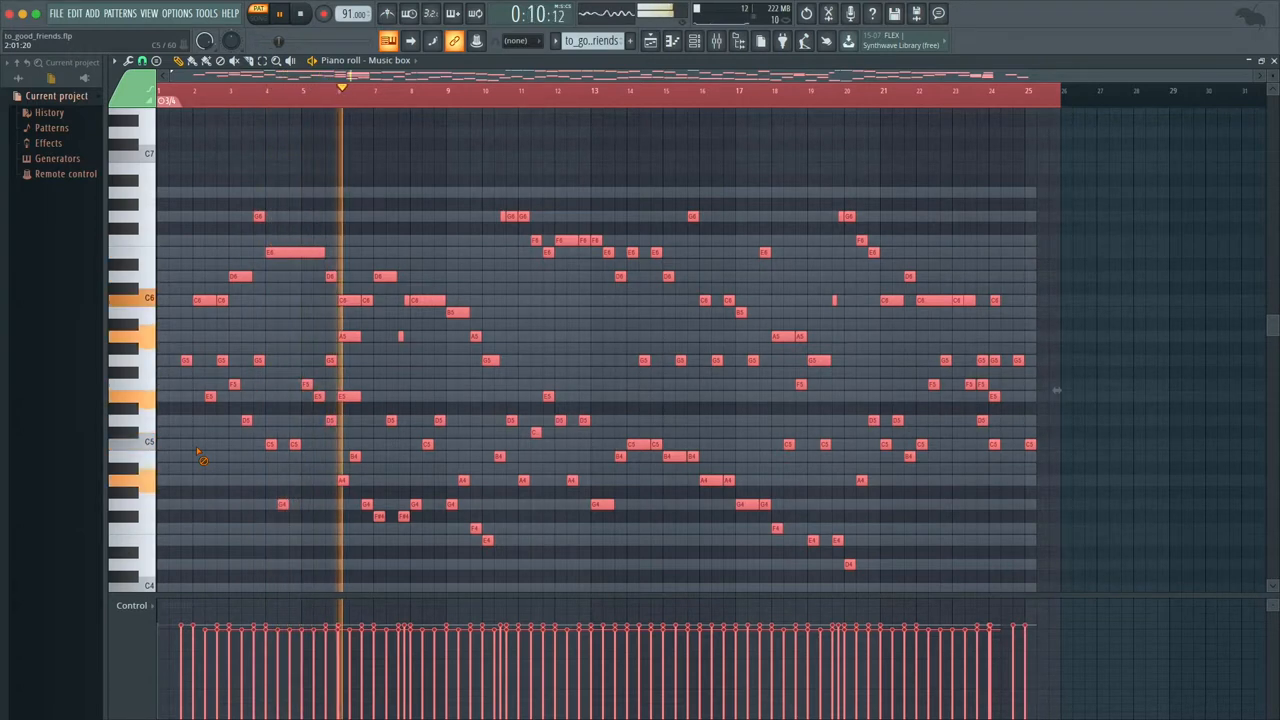
key(space)
- Quit FL Studio, answering the 'Save changes to to_good_friends.flp?' question
key(Escape)
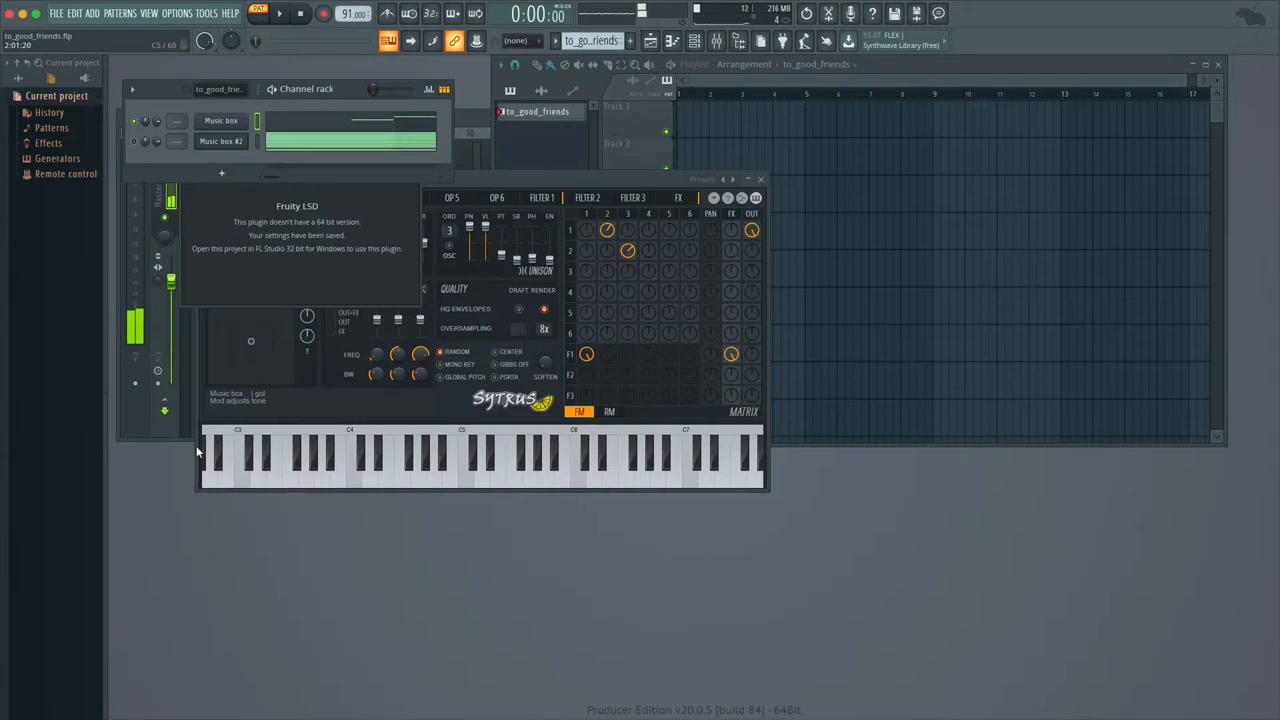
click(11, 13)
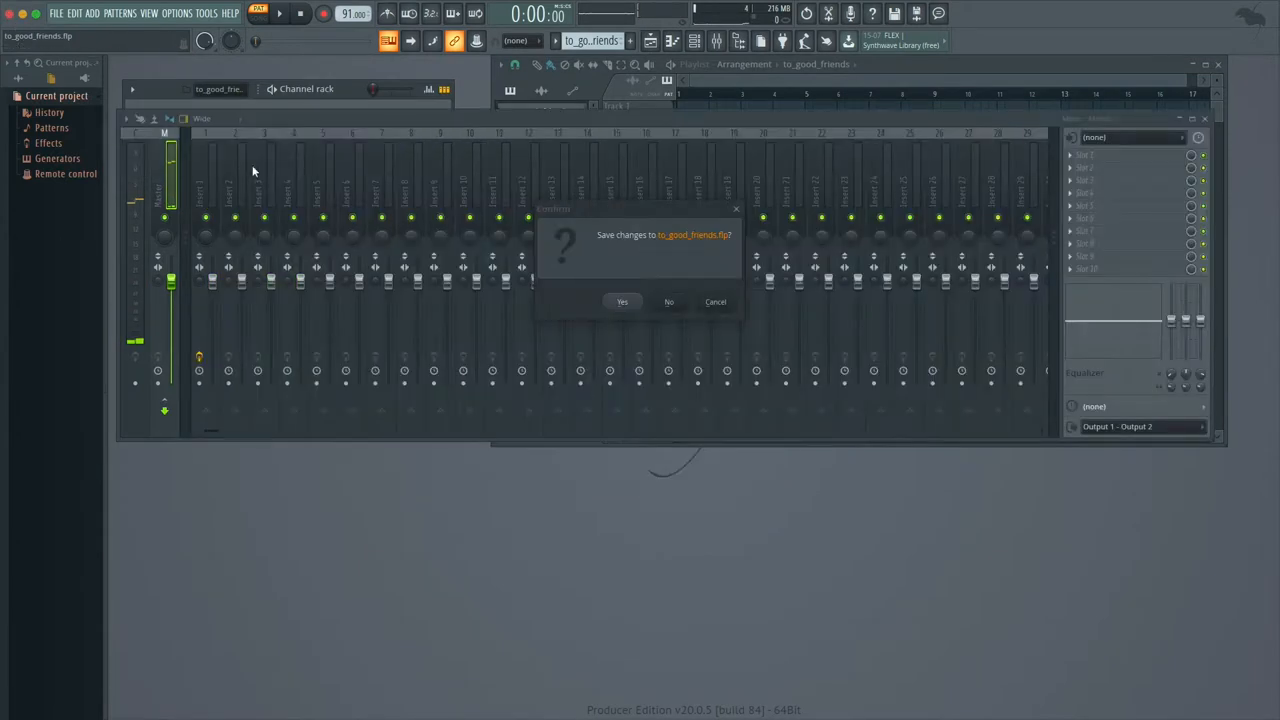
click(668, 301)
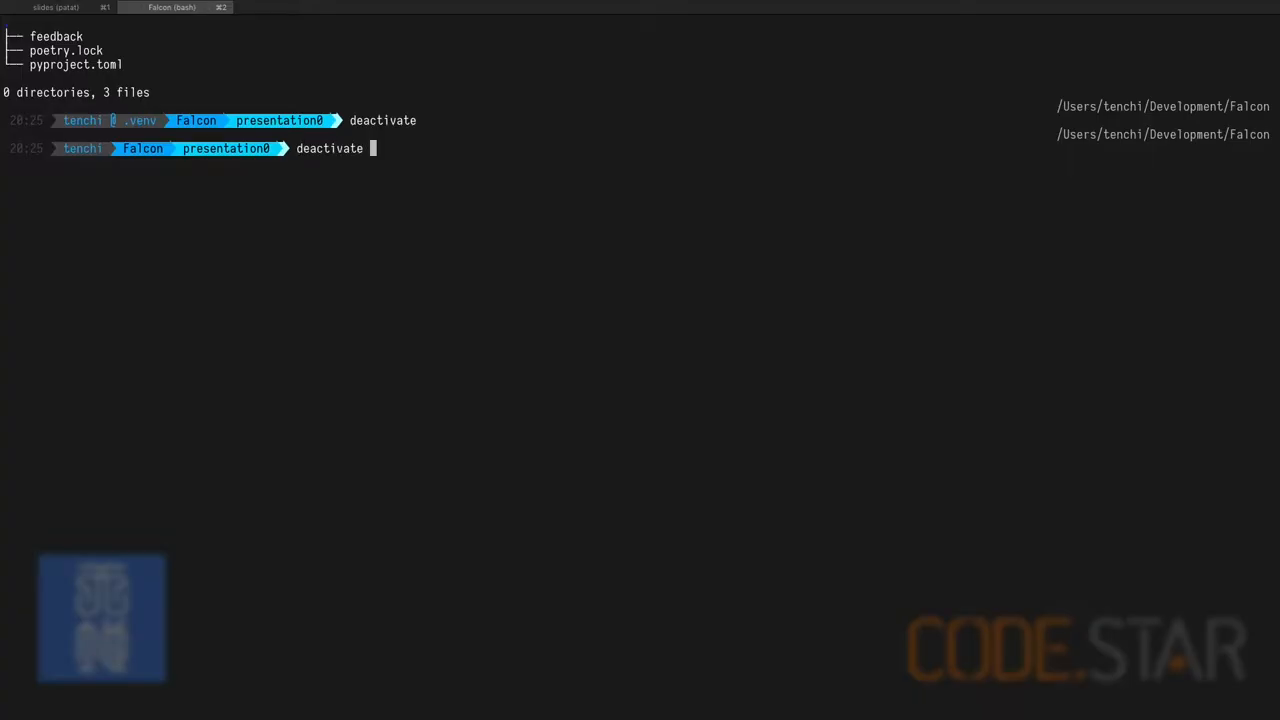
- Attempt git checkout presentation1, trying stash, hard reset and presentation_next to clear blockers
key(Return)
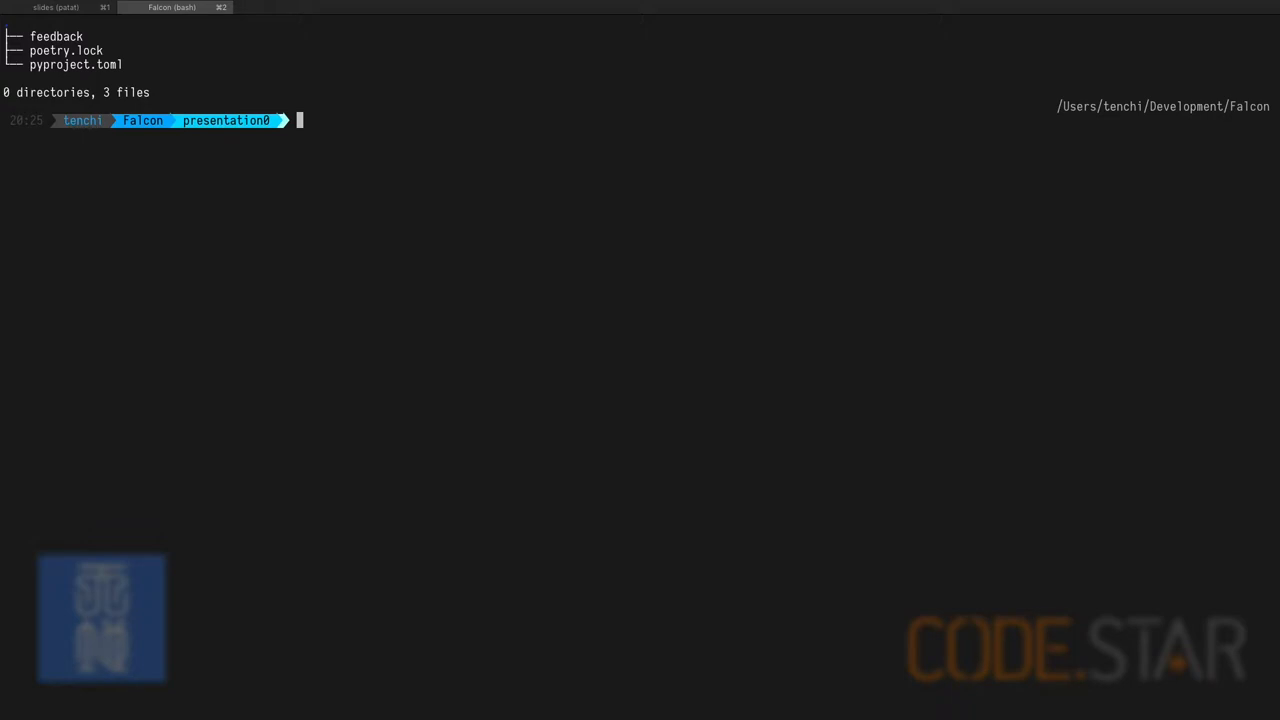
text(git )
text(checkout )
text(pfe)
key(BackSpace)
key(BackSpace)
text(resentation1)
key(Return)
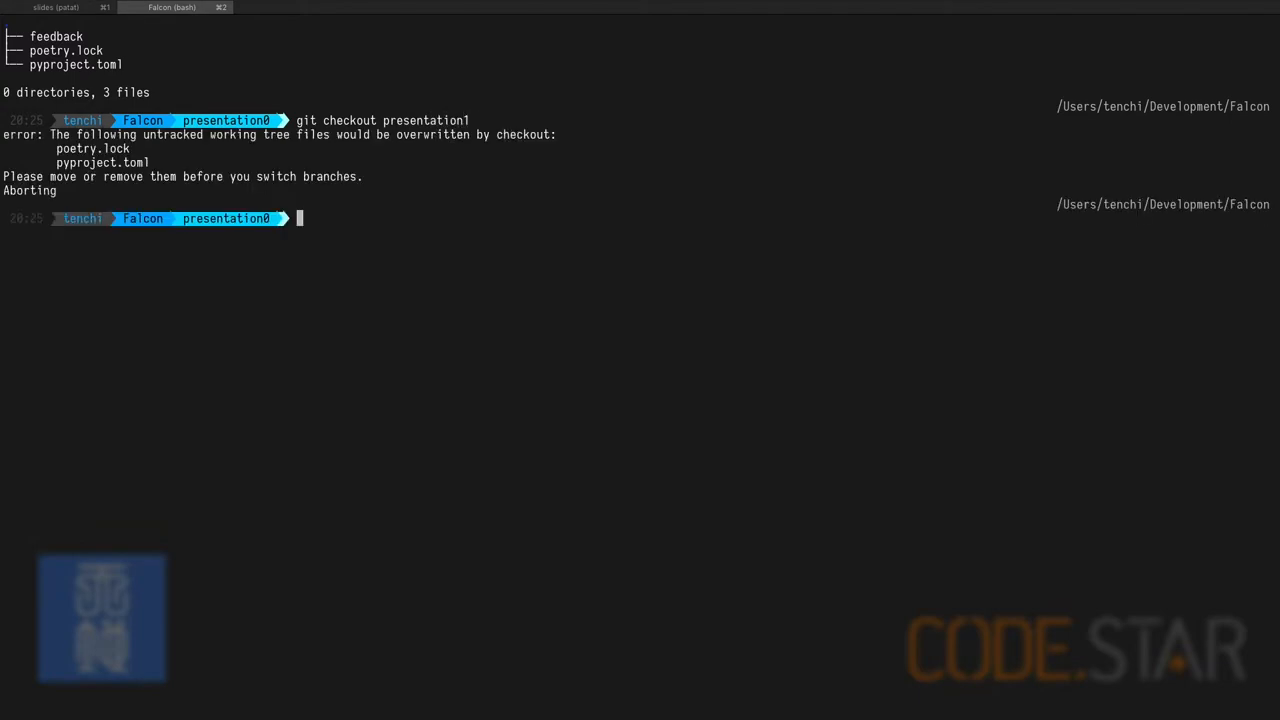
text(git staash)
key(Return)
text(git reset --hard)
key(Return)
key(Up)
key(Up)
key(Up)
key(Up)
key(Return)
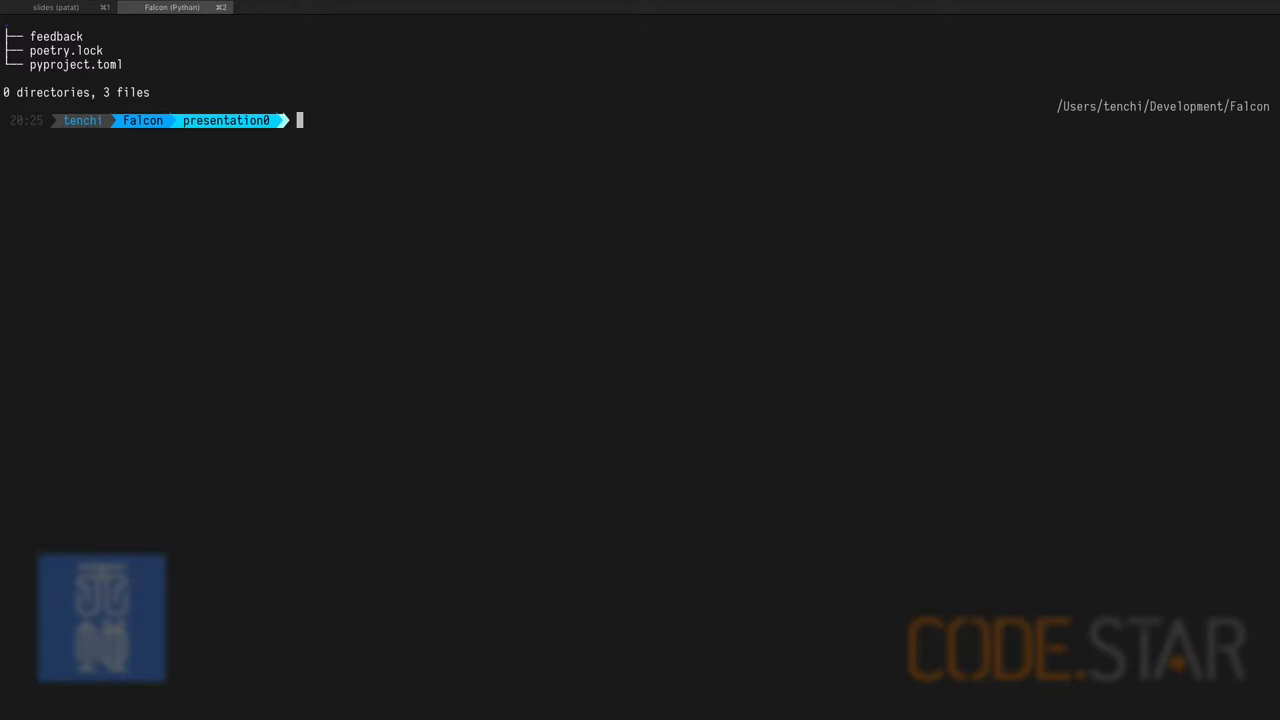
key(Up)
key(Up)
key(Up)
key(Up)
key(Return)
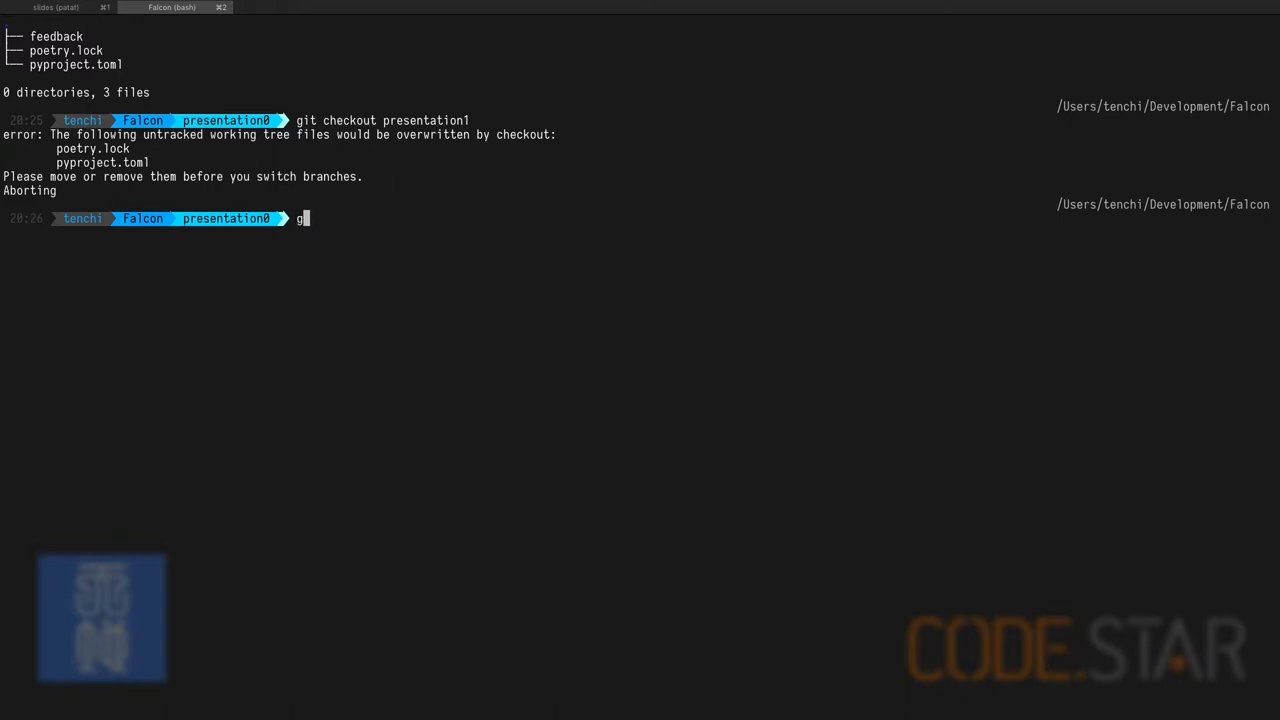
text(it stash)
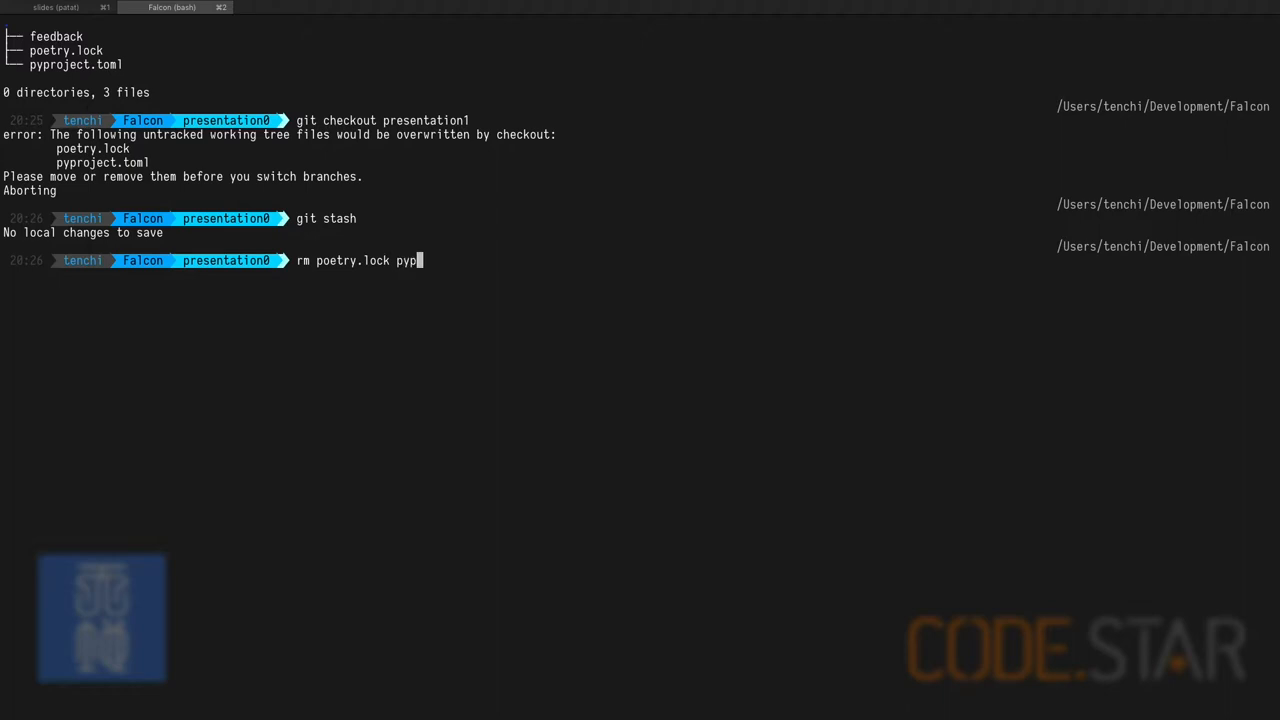
- Delete poetry.lock and pyproject.toml, check out presentation1, and list the file tree with ptree
key(Return)
text(git stash)
key(BackSpace)
key(BackSpace)
key(BackSpace)
text(checkout presentation1)
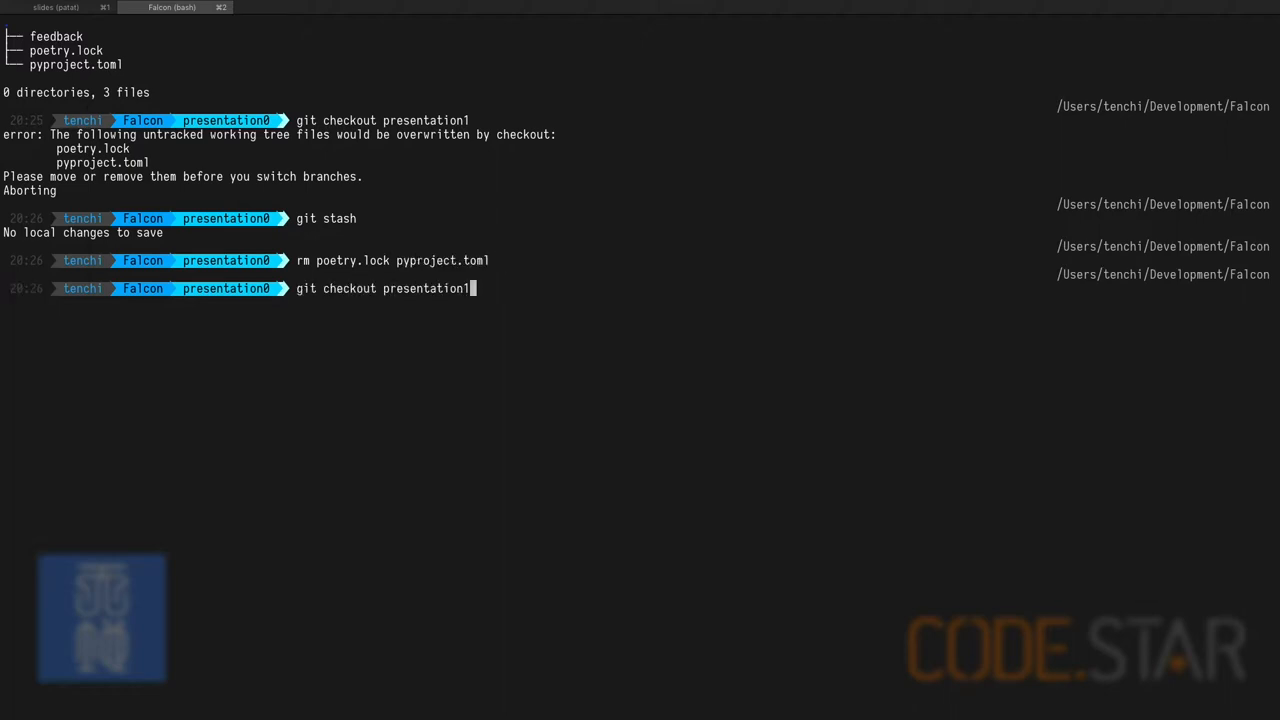
key(Return)
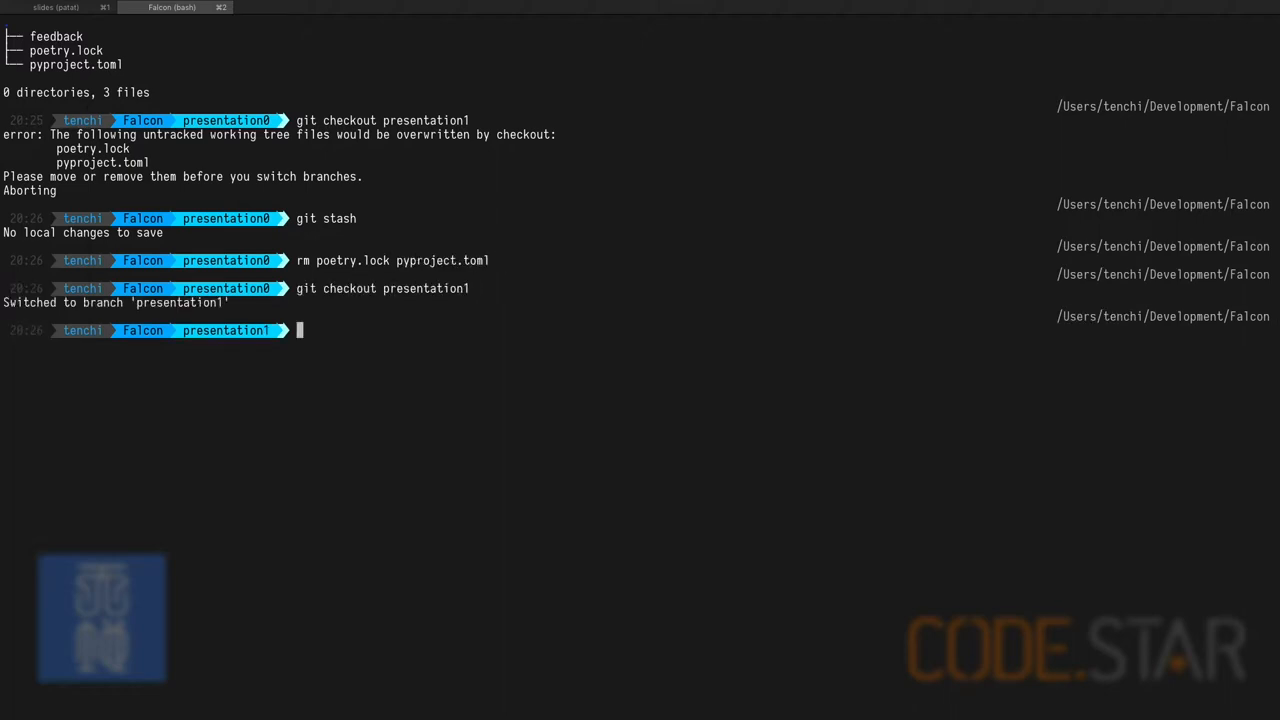
text(tree)
key(Return)
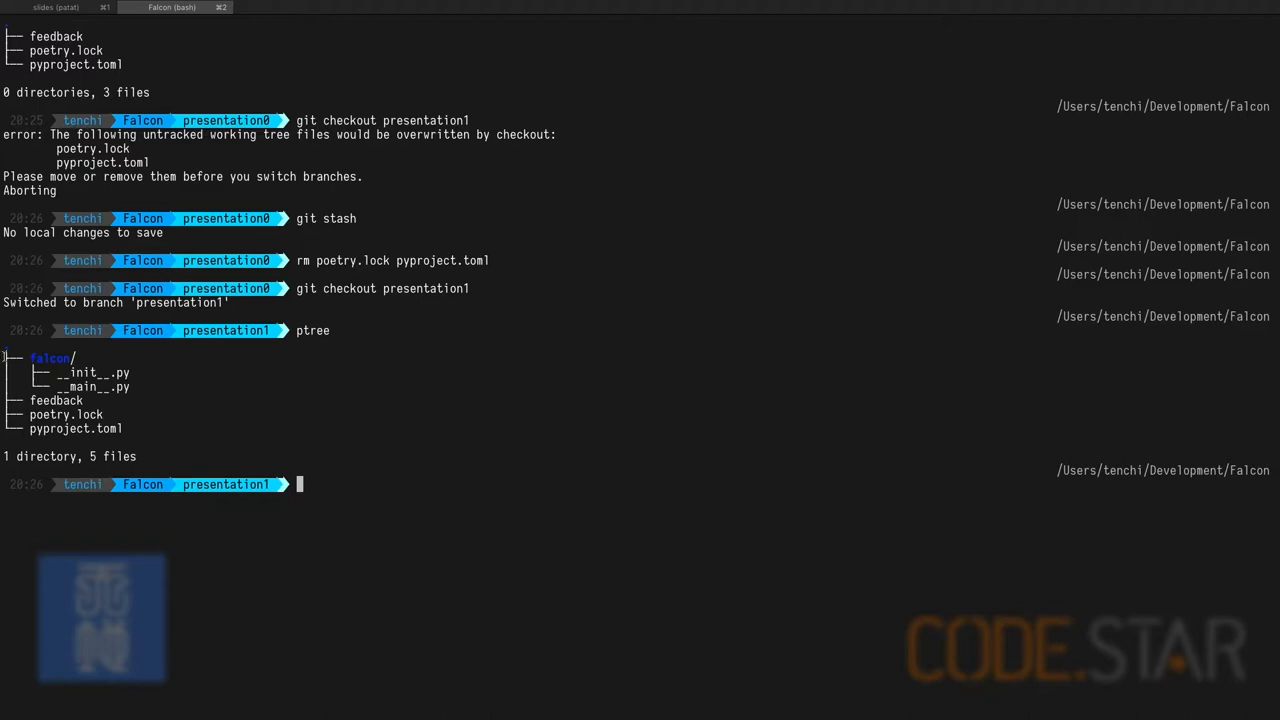
text(ubl)
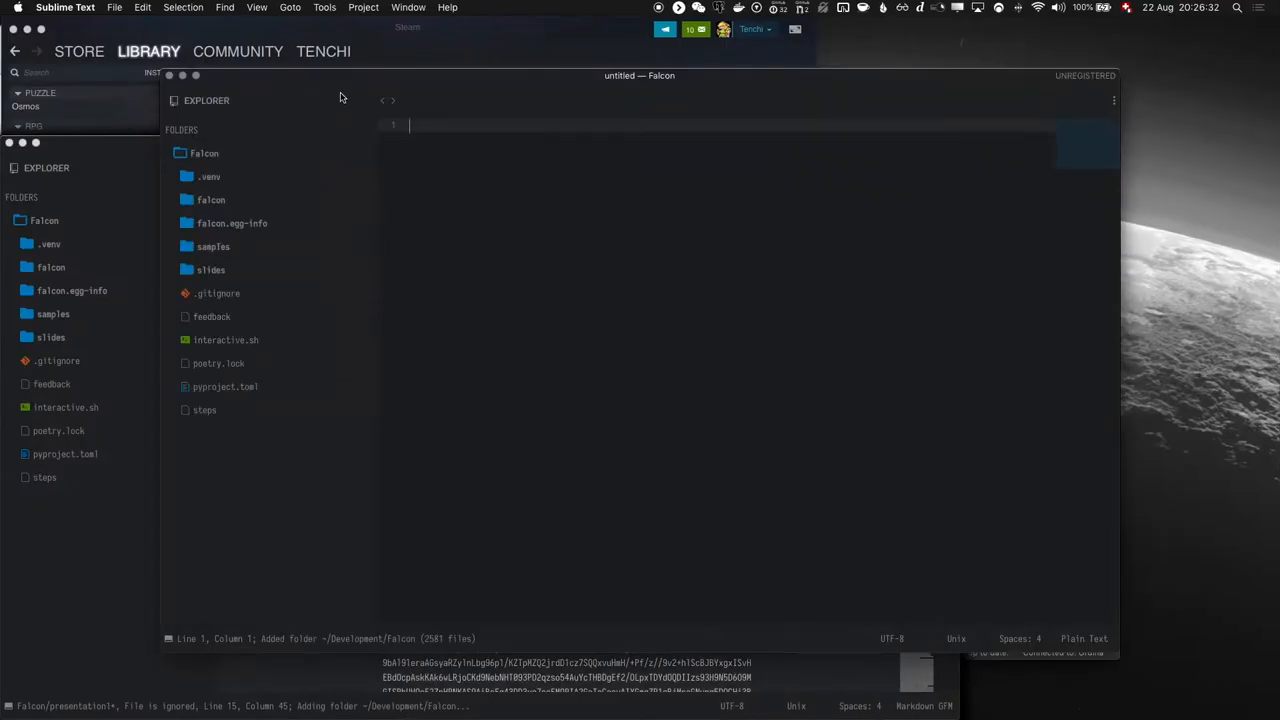
- Bring the new Falcon Sublime window forward from Mission Control showing falcon/__main__.py
key(ctrl+Up)
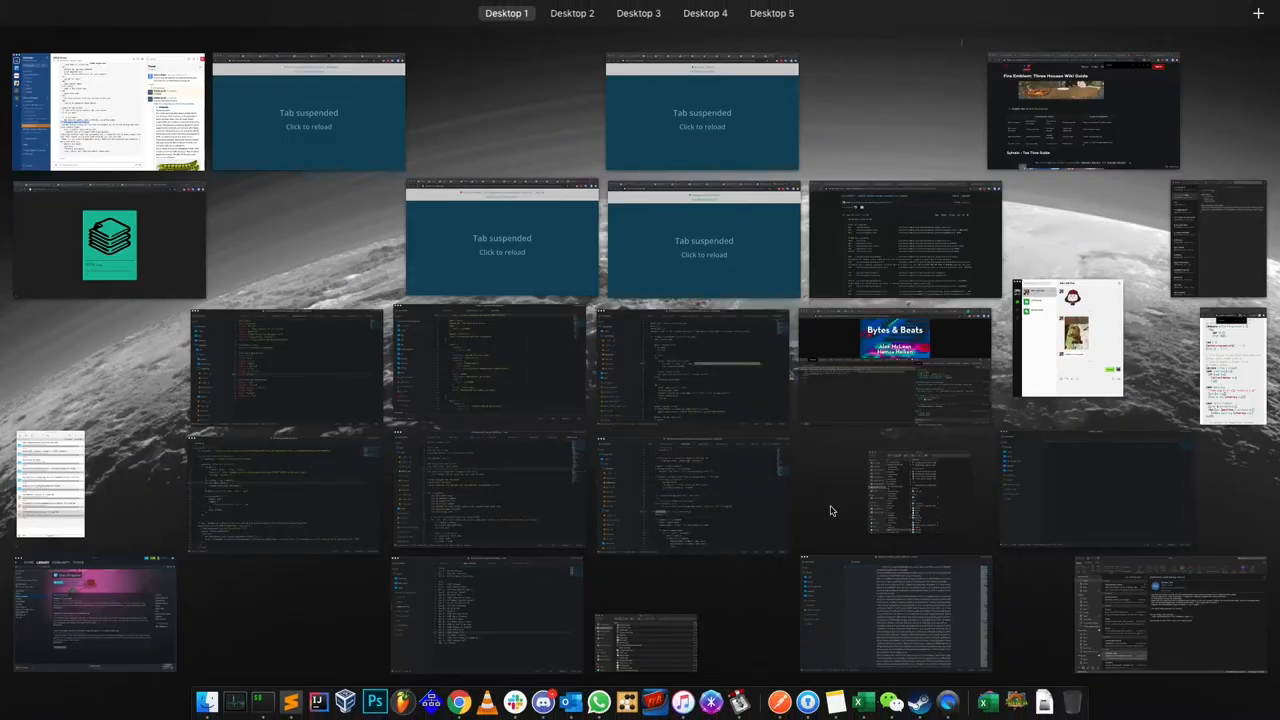
mouse_move(640, 50)
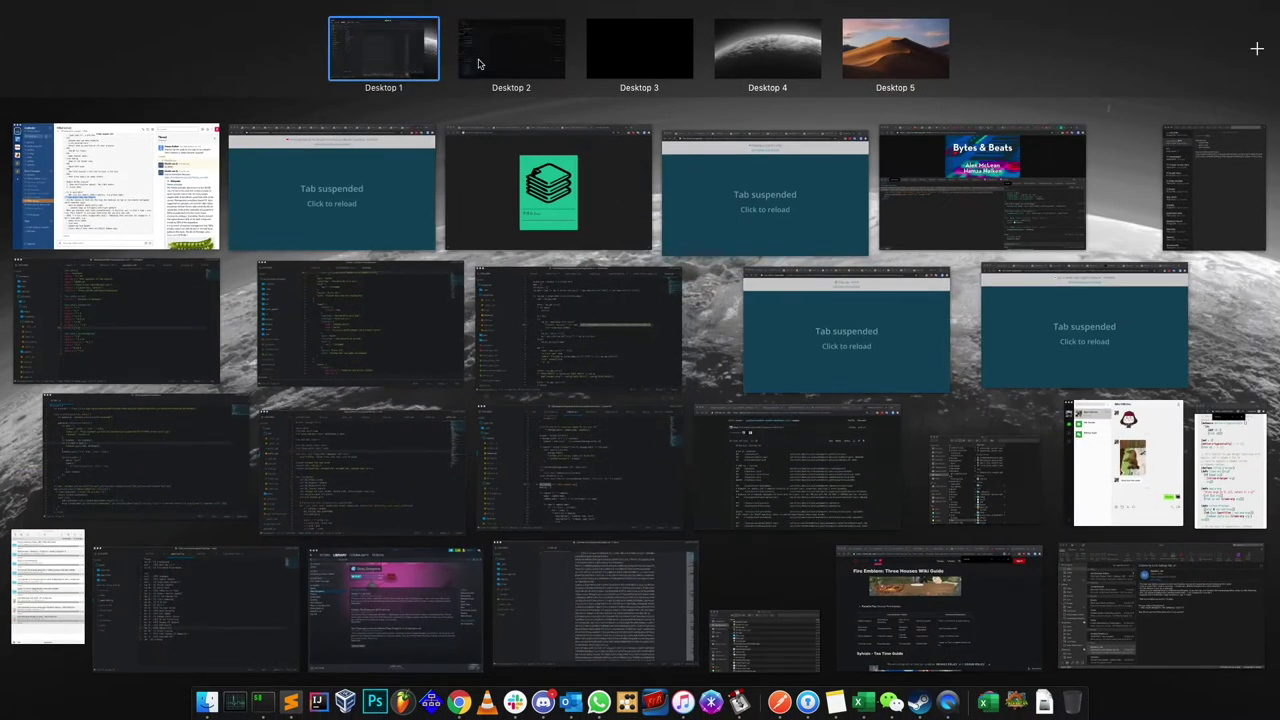
click(465, 52)
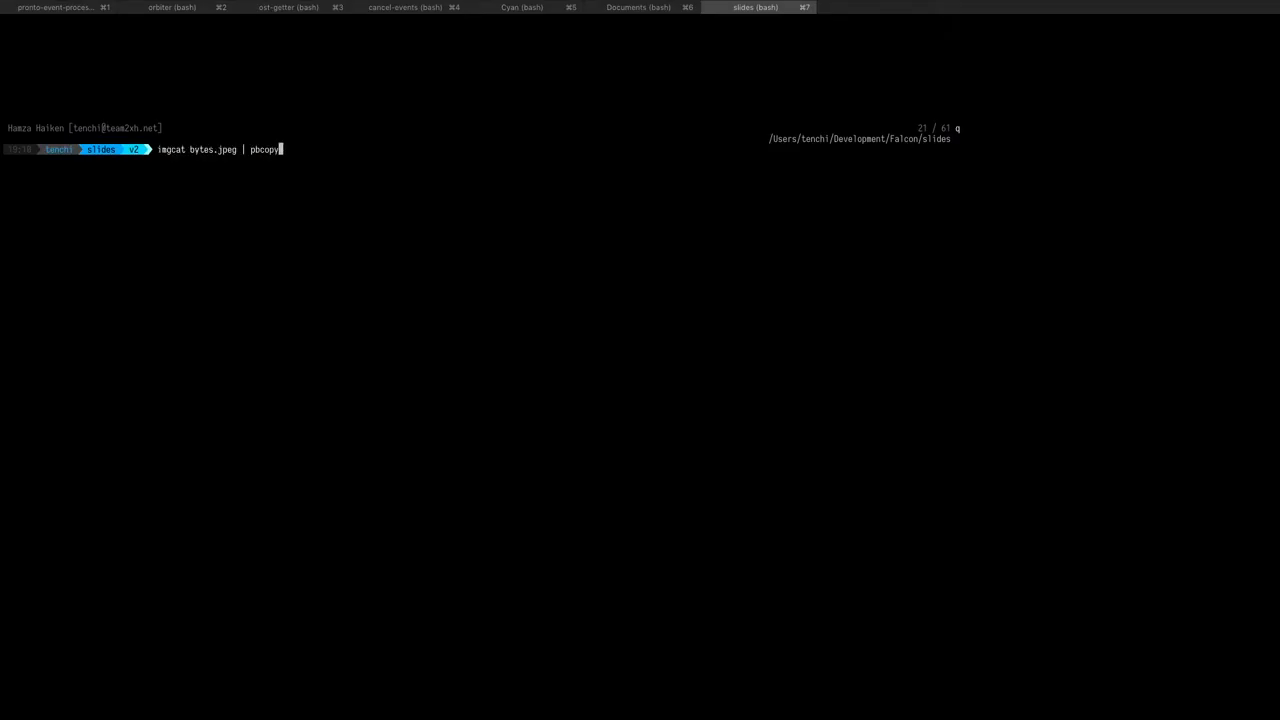
key(Up)
key(Down)
key(Down)
key(Down)
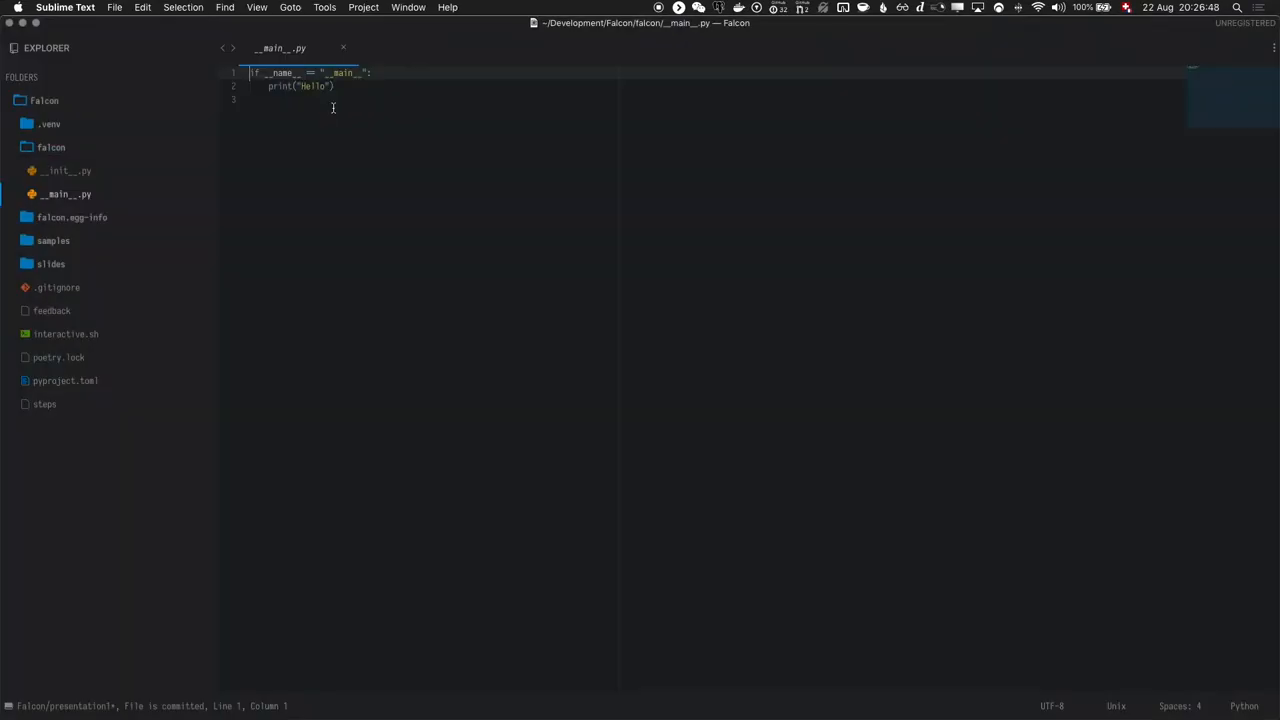
- In the terminal, git checkout presentation2 and run ptree to list its falcon package
key(super+Tab)
text(ptree)
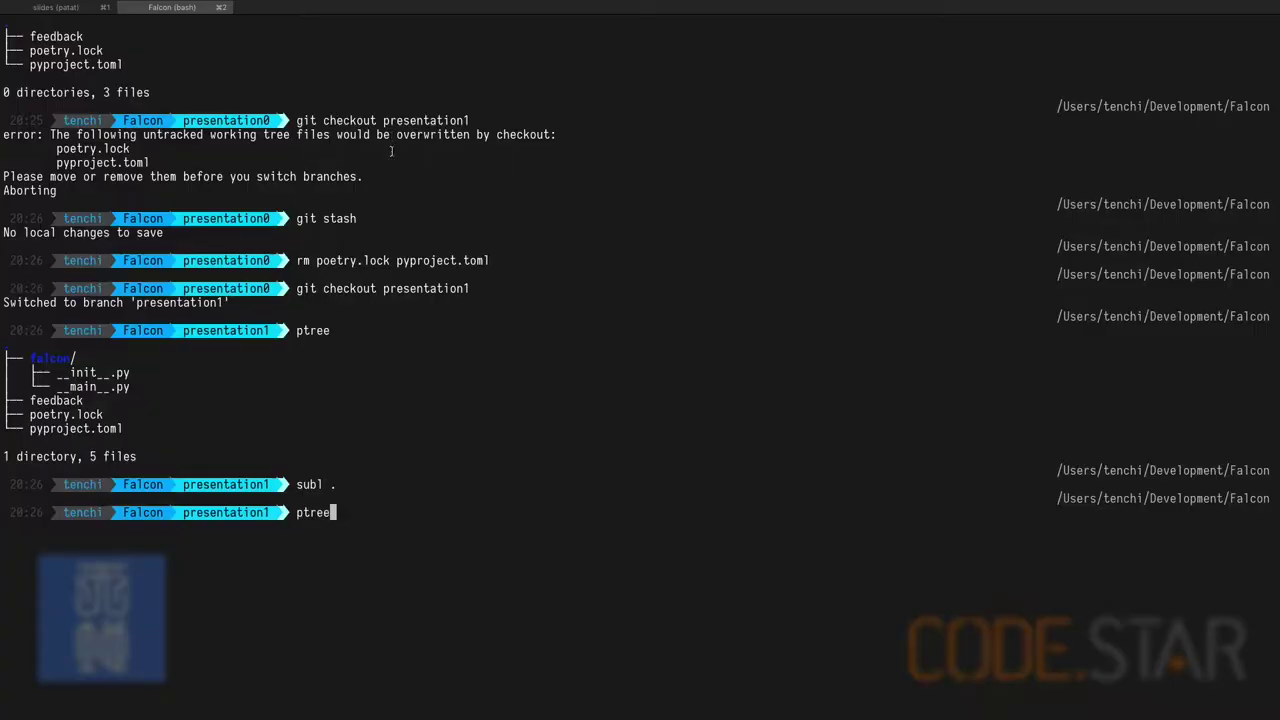
key(Up)
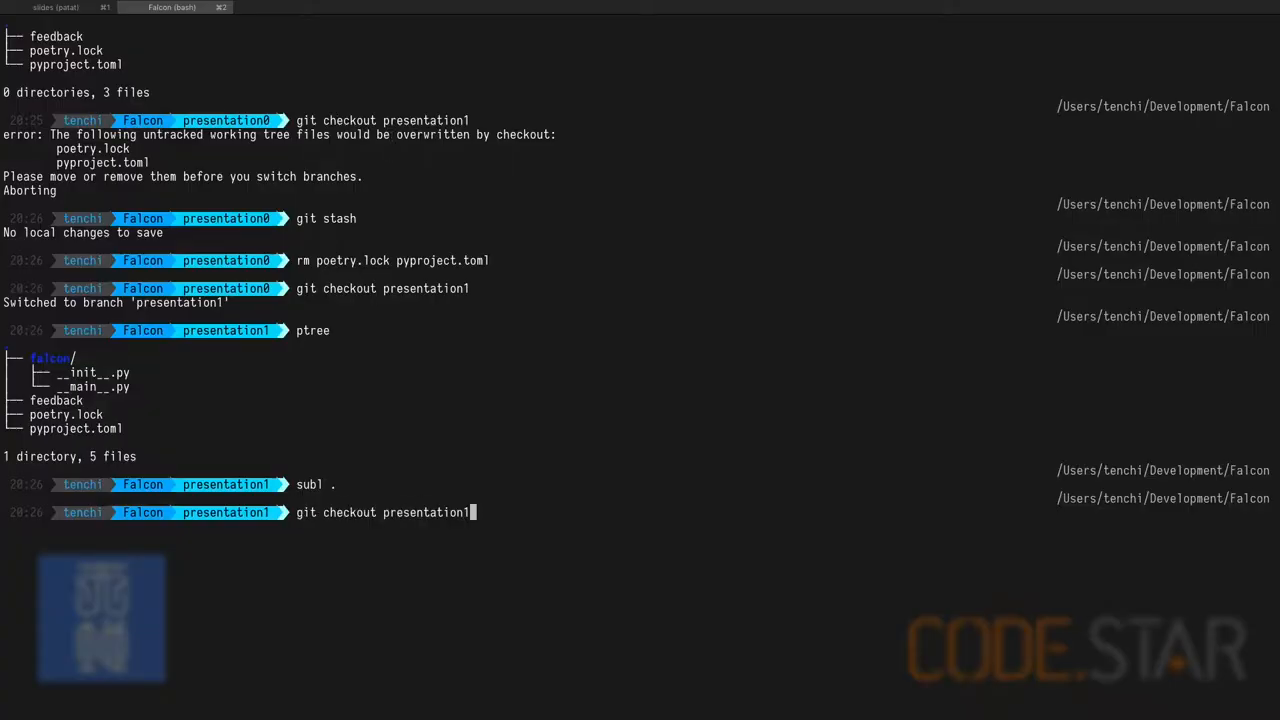
key(Return)
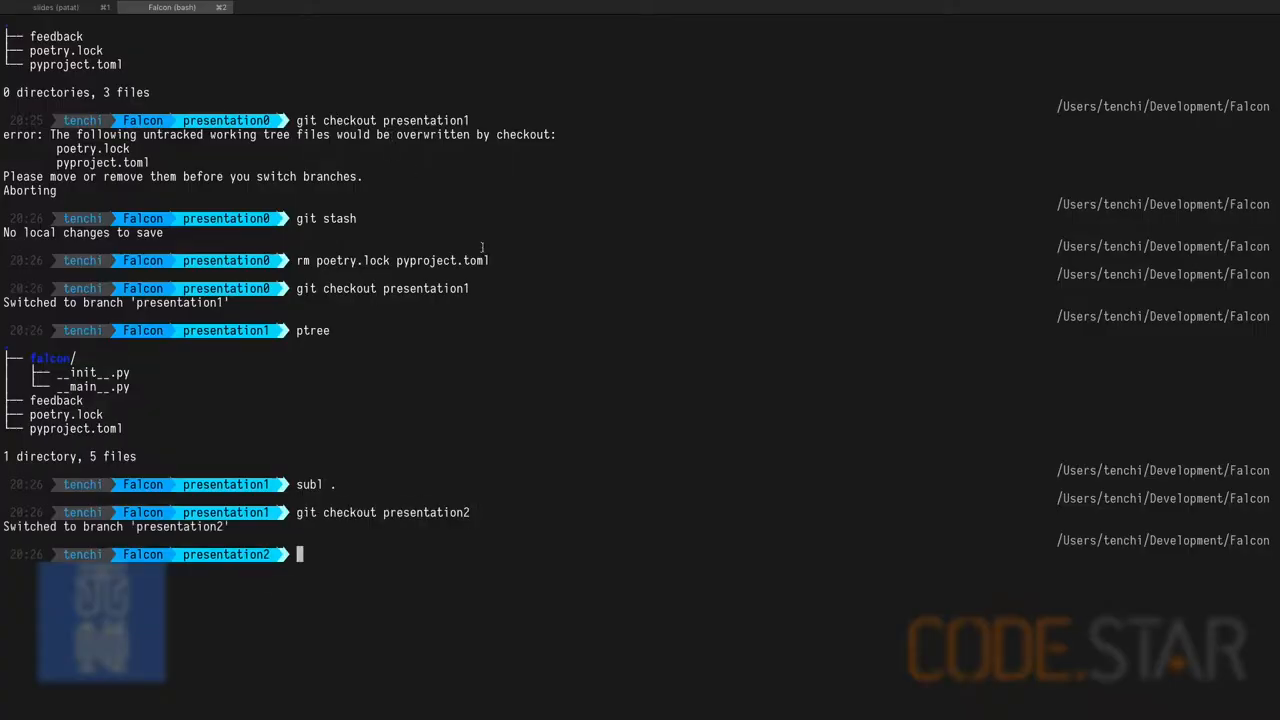
text(e)
key(Return)
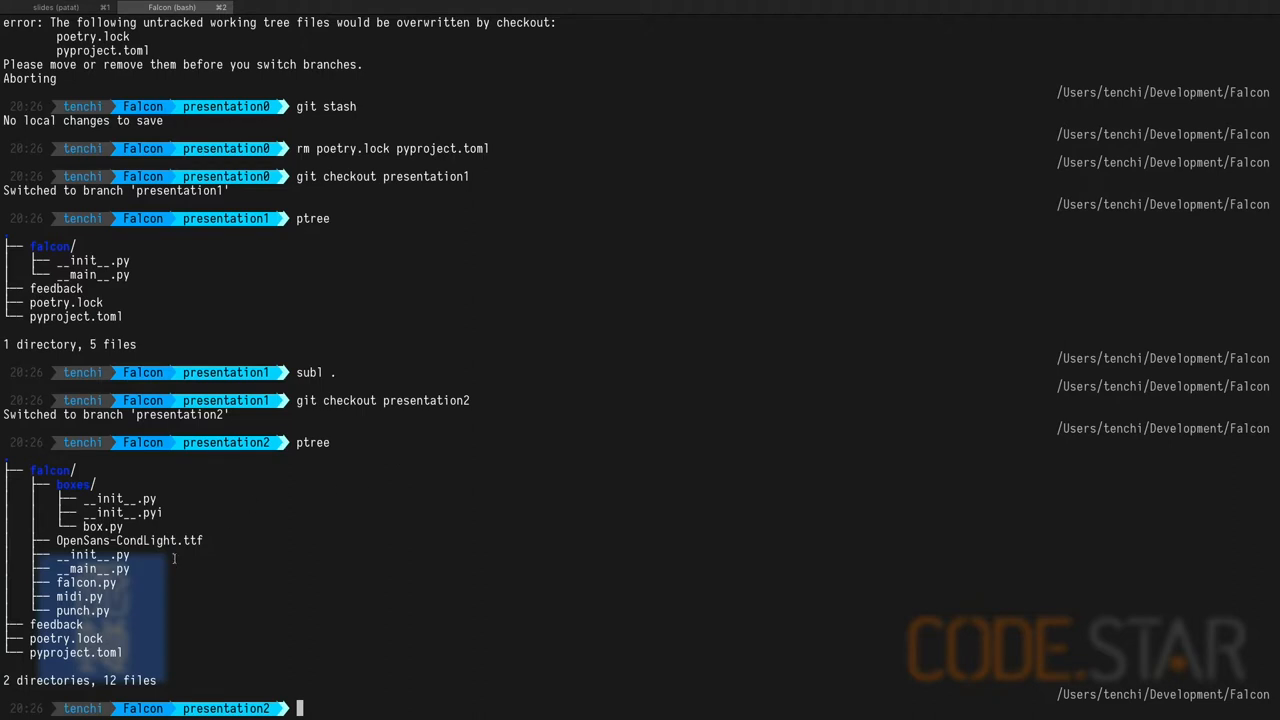
key(super+Tab)
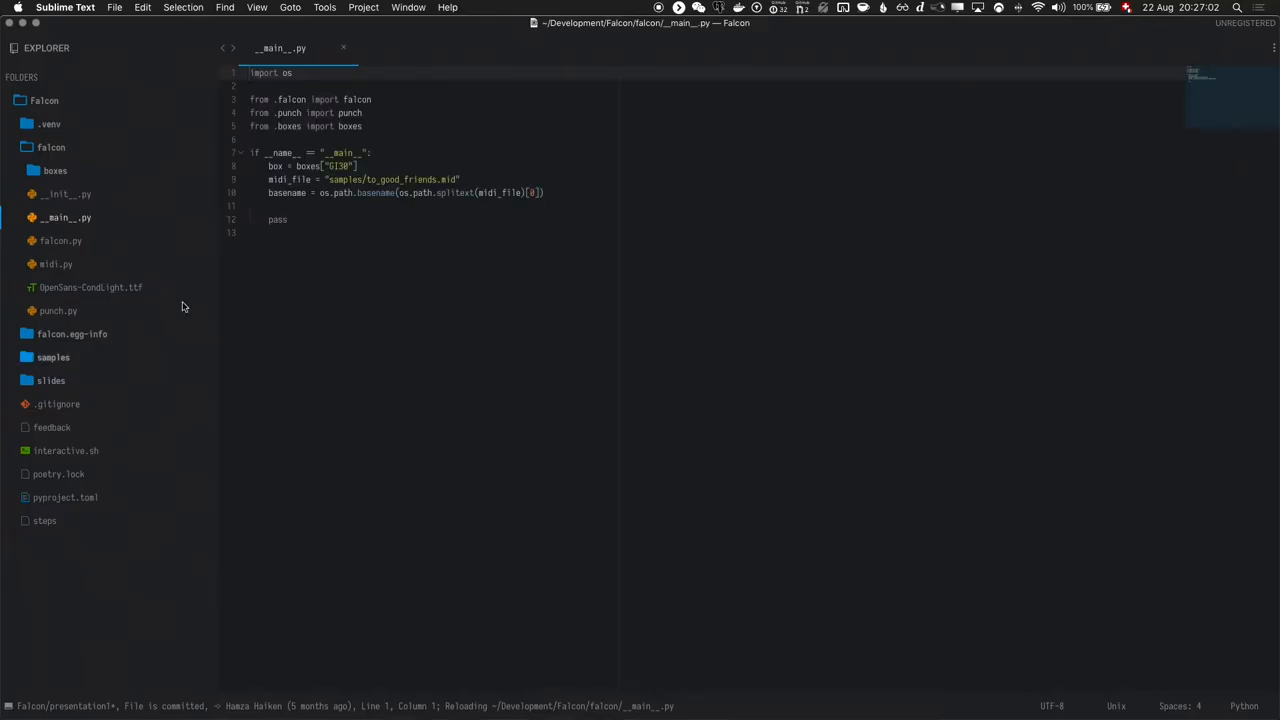
- Enlarge the editor text, expand the boxes folder and open box.py with the MusicBox class
key(super+comma)
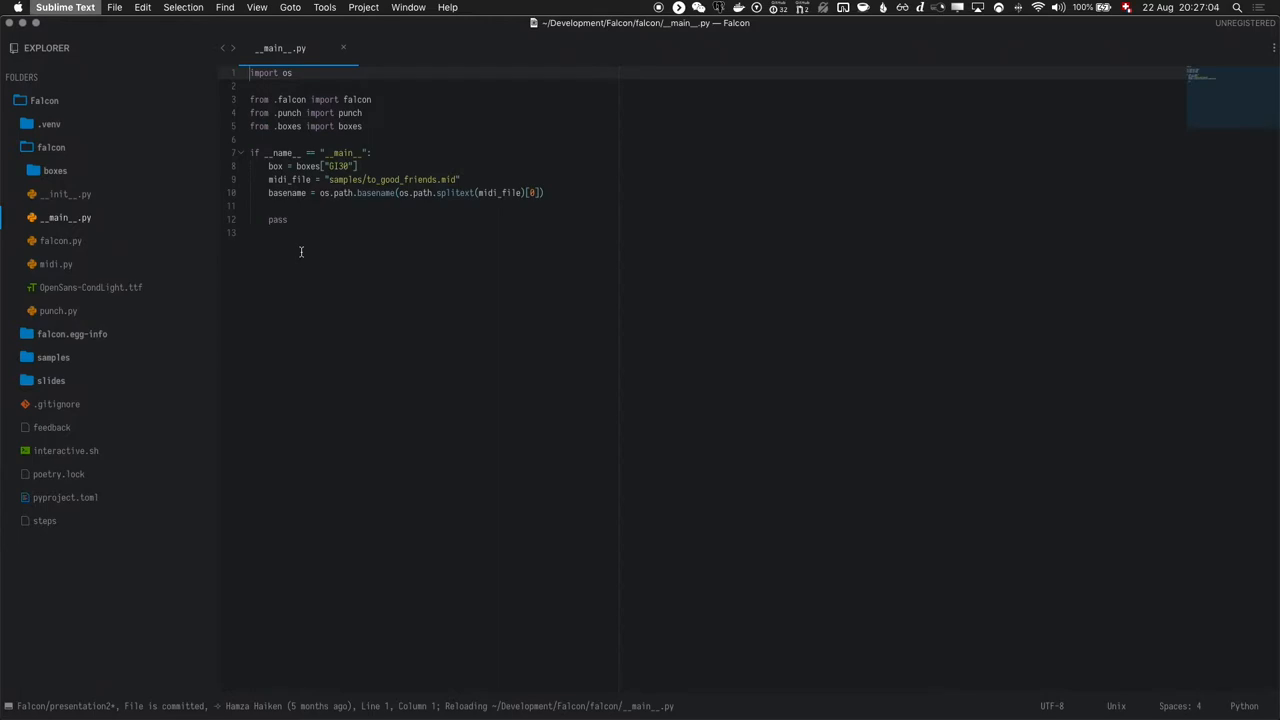
key(super+equal)
key(super+equal)
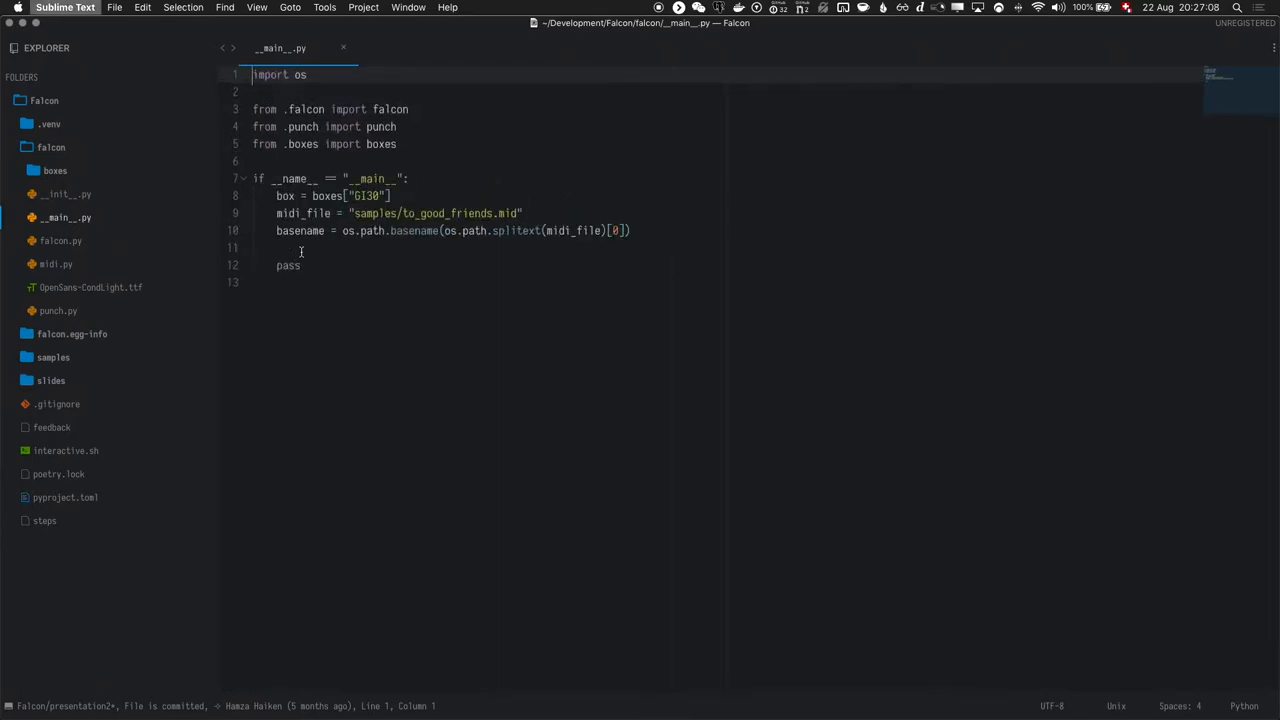
key(super+equal)
key(super+equal)
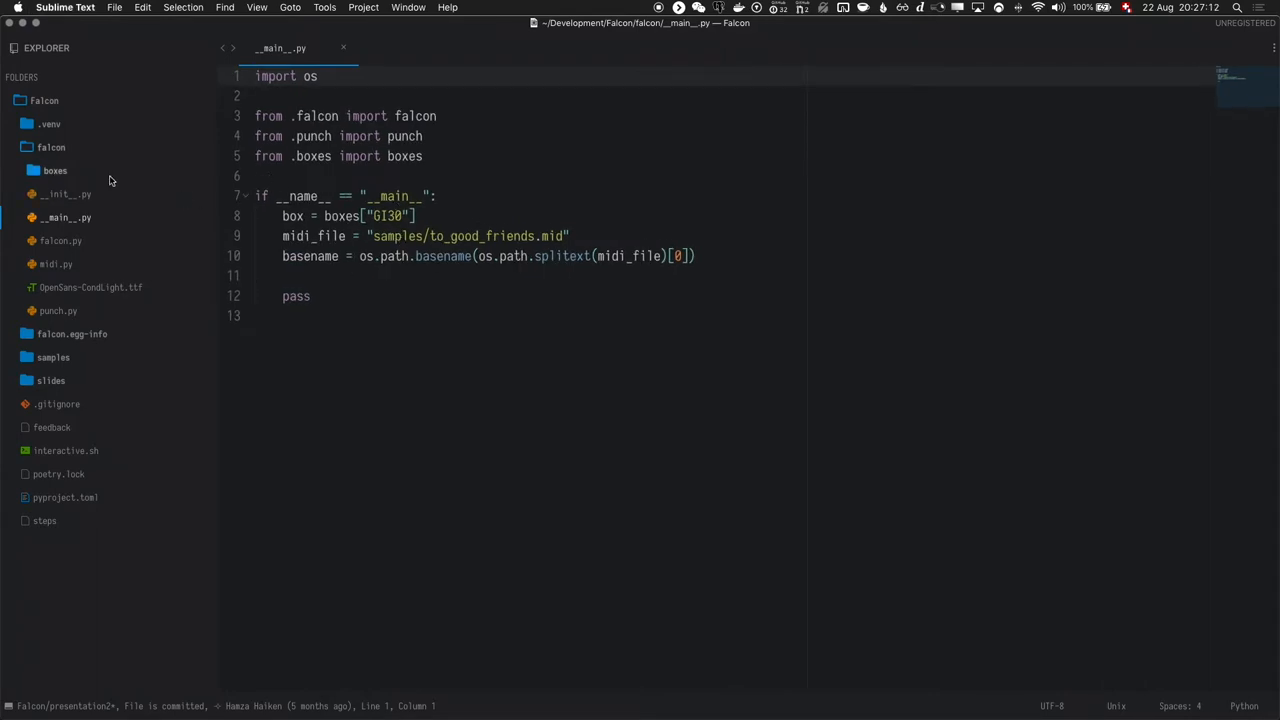
click(55, 171)
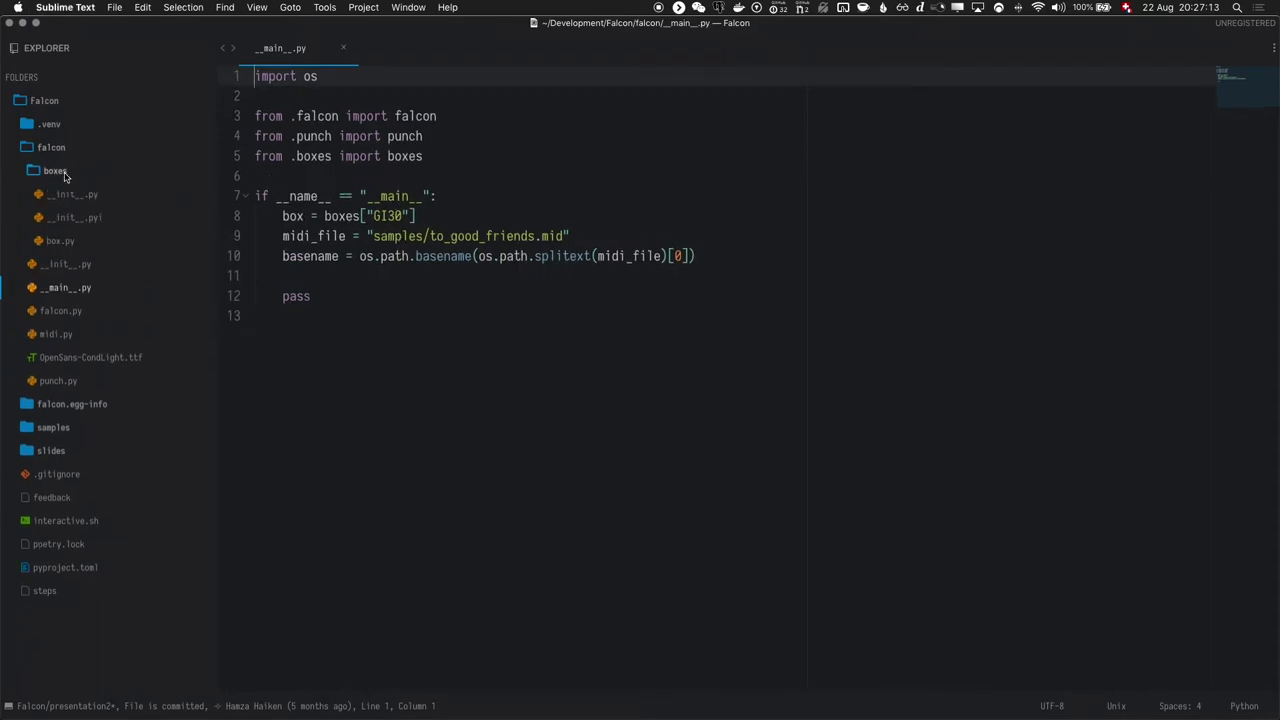
click(58, 241)
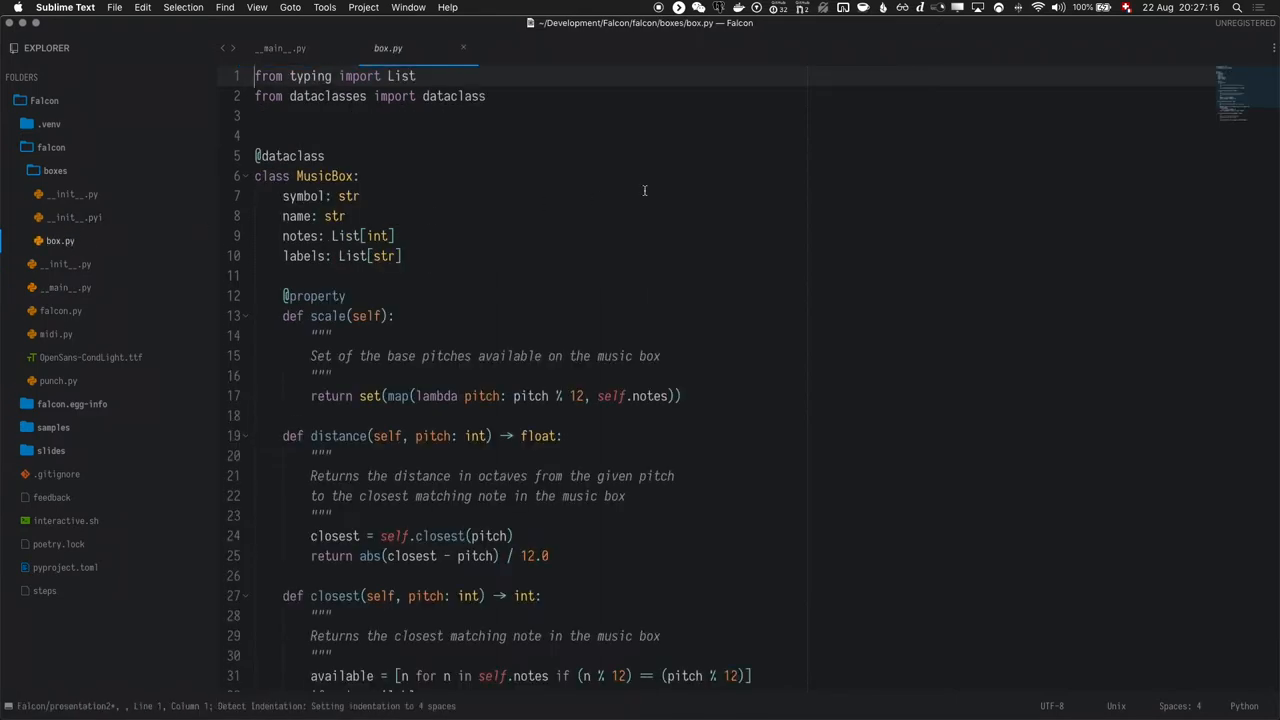
scroll(644, 190, down, 1)
scroll(644, 190, down, 1)
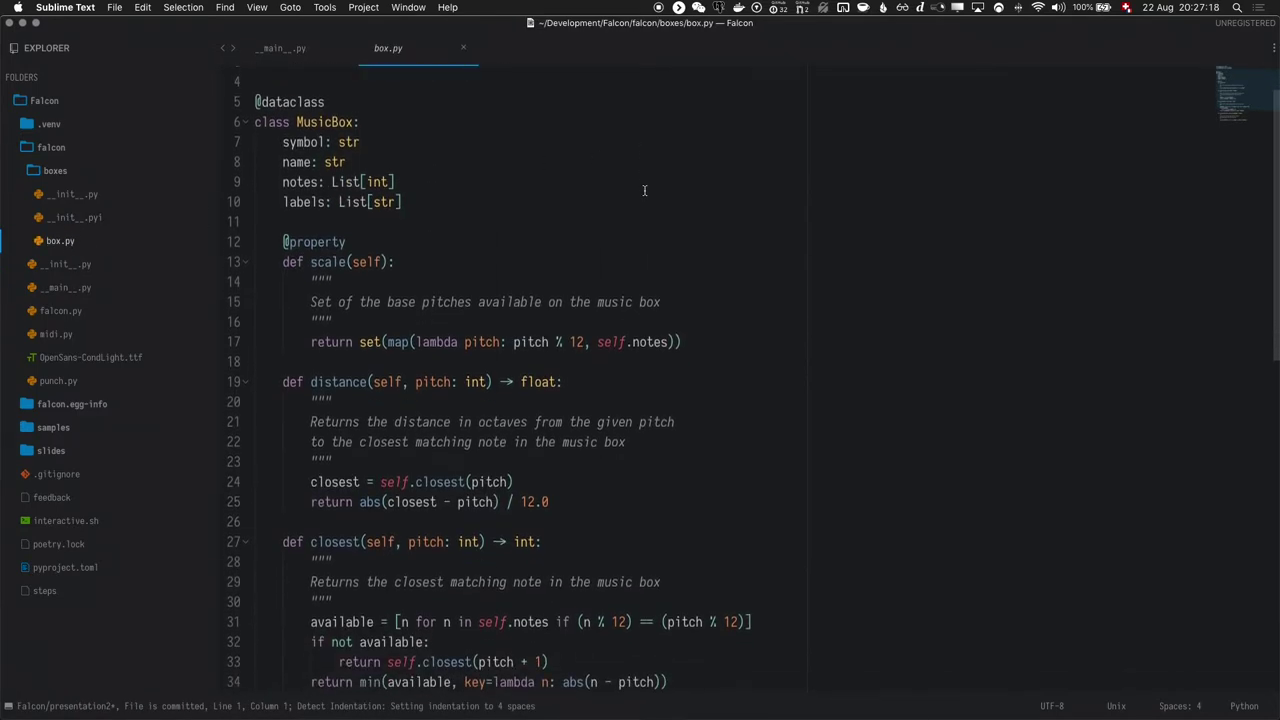
triple_click(293, 182)
triple_click(298, 202)
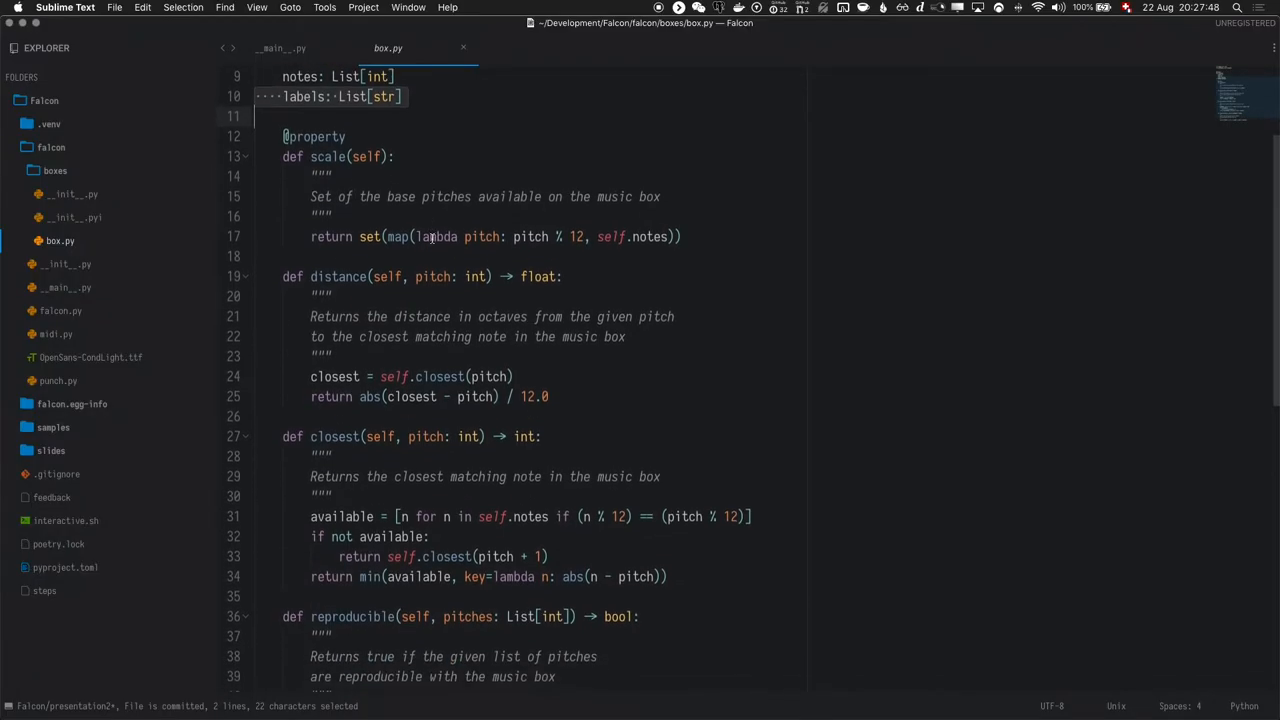
scroll(432, 238, down, 2)
double_click(351, 237)
drag(351, 237, 334, 360)
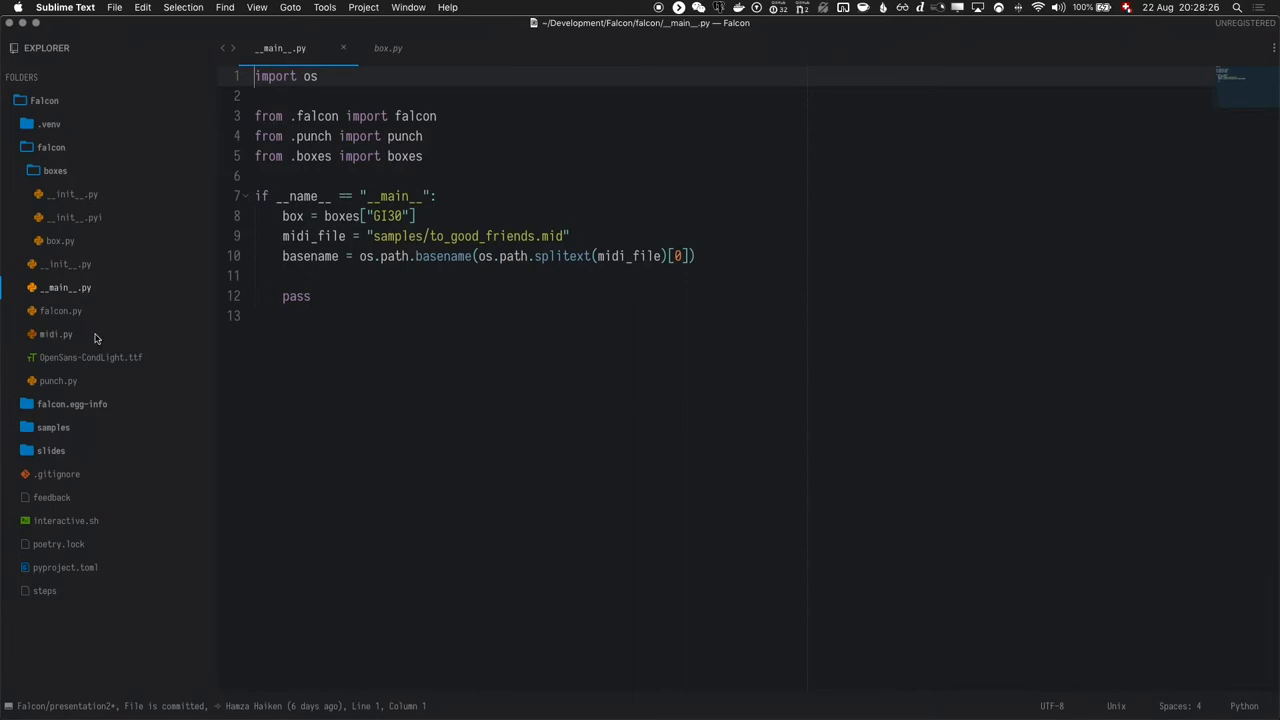
- Open falcon.py from the sidebar, then return to the terminal app
click(62, 311)
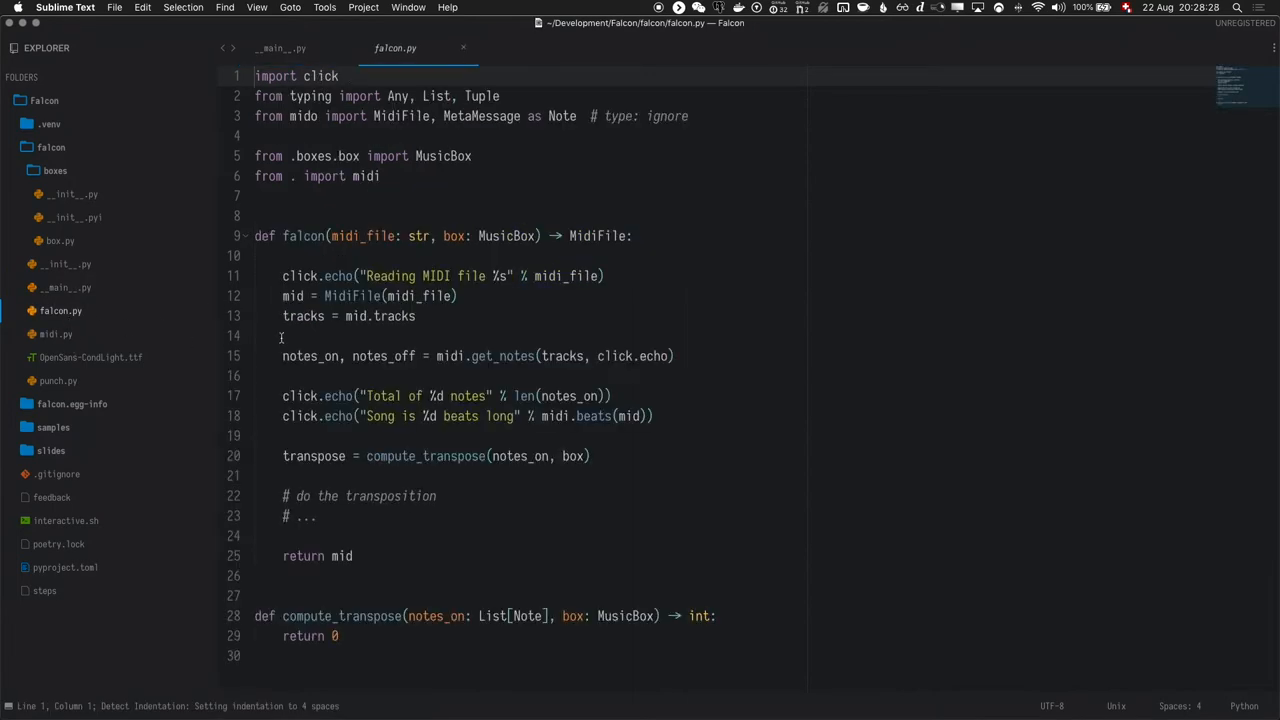
key(super+Tab)
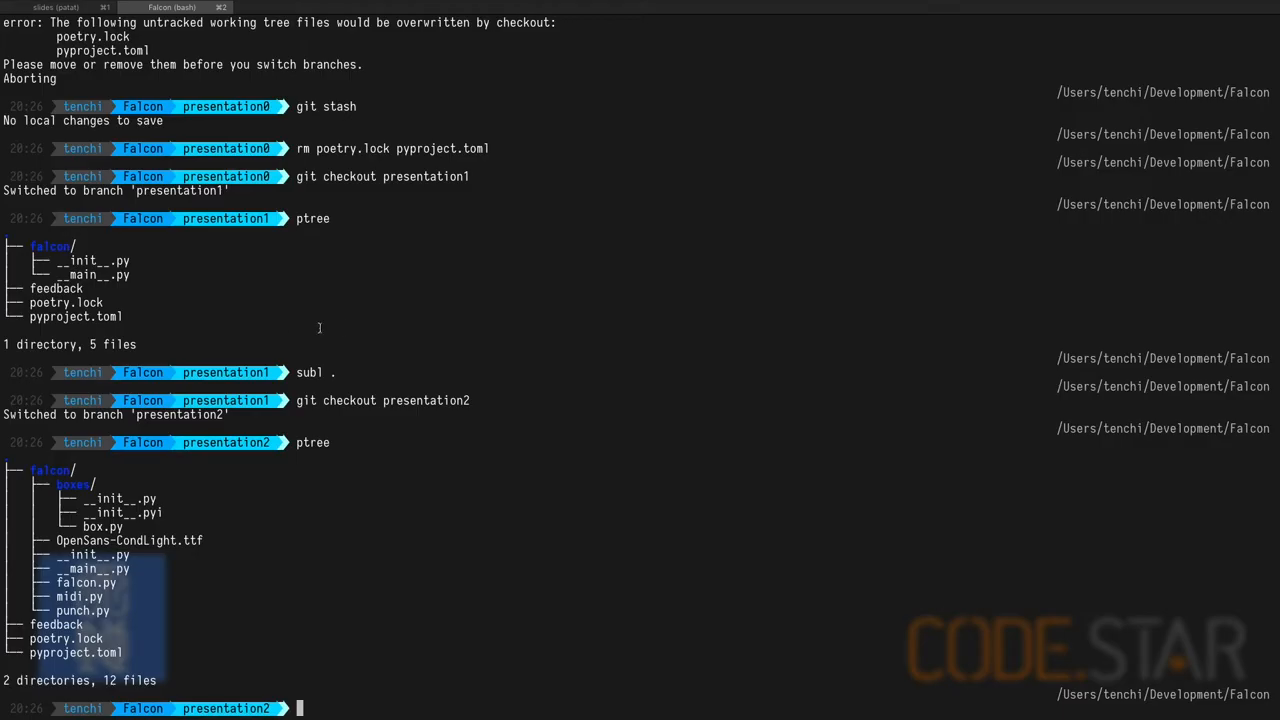
- Switch to the patat slideshow tab and advance to the 'Drawing a punchcard' slide
key(super+1)
key(space)
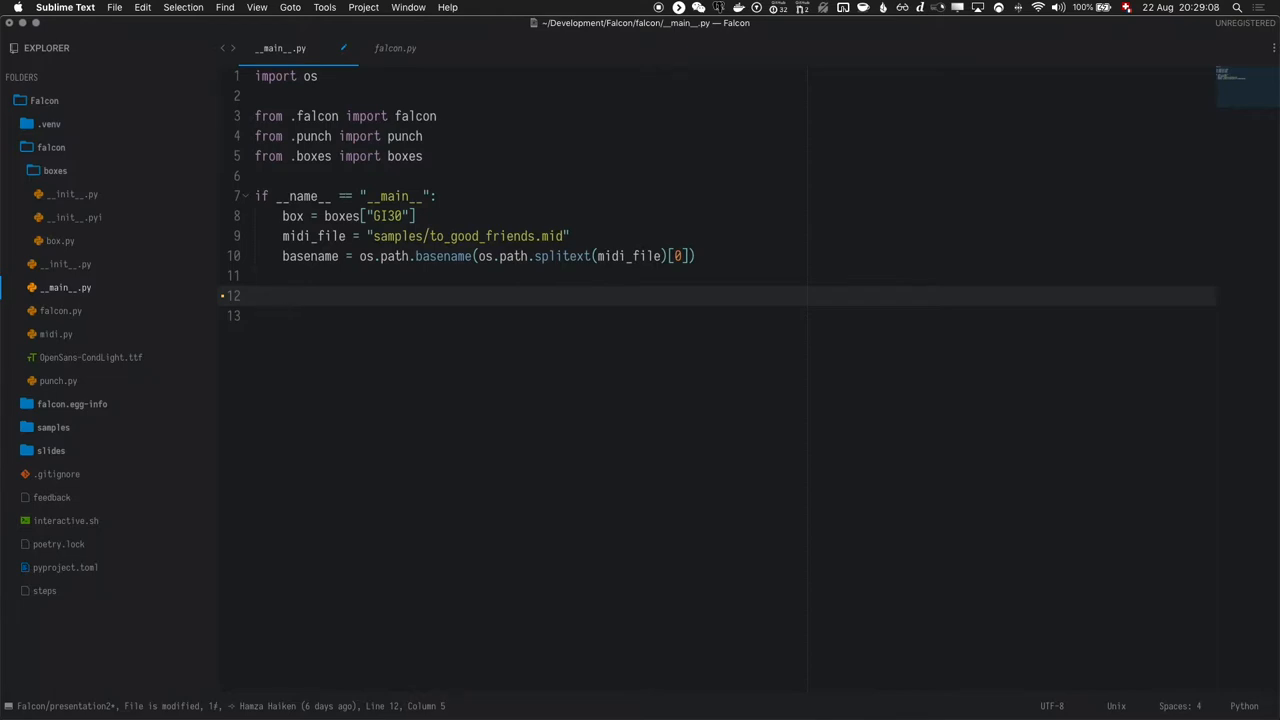
text(m)
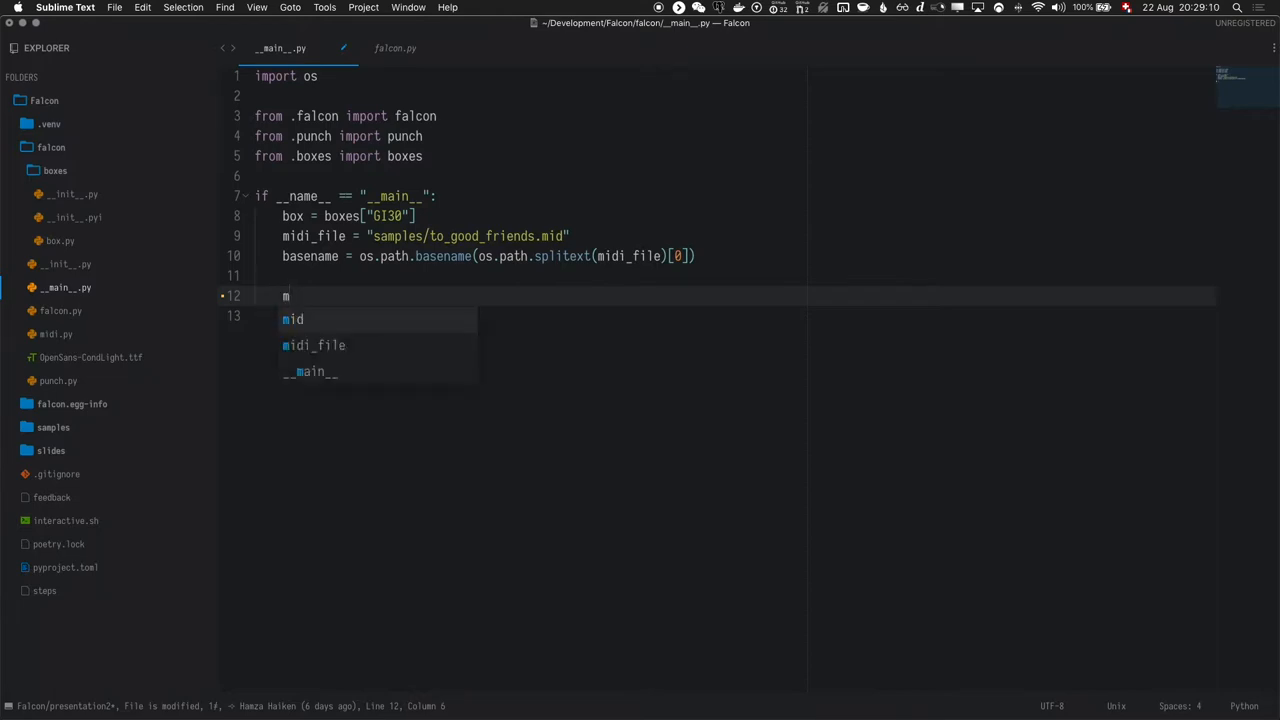
text(od)
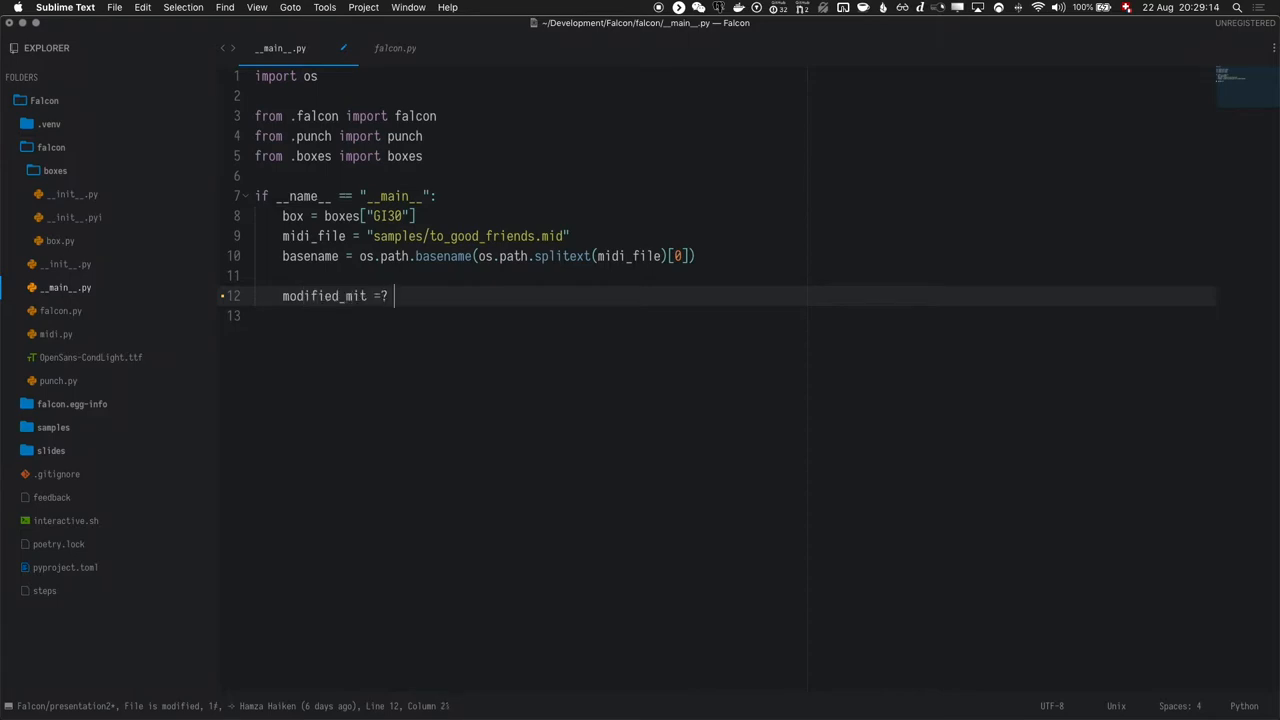
text(falco)
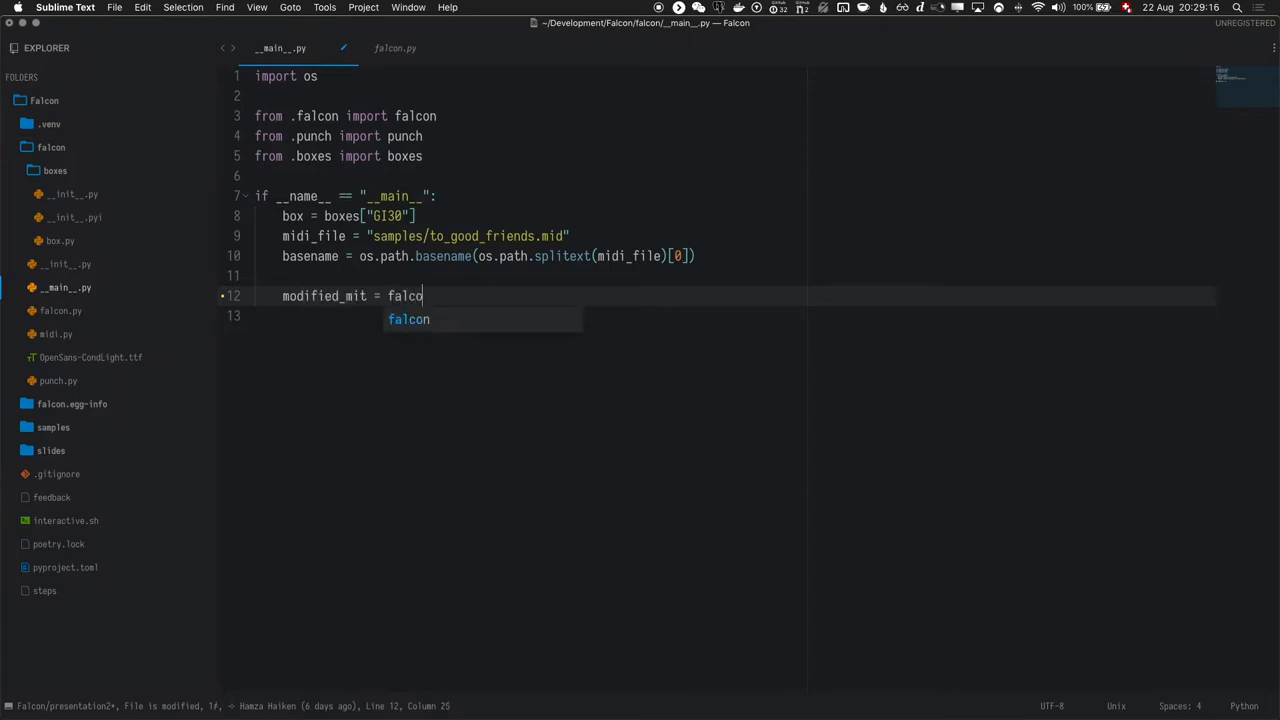
text(n(midi_)
- Write modified_mid = falcon(midi_file, box), fixing the boox and modified_mit typos
key(Tab)
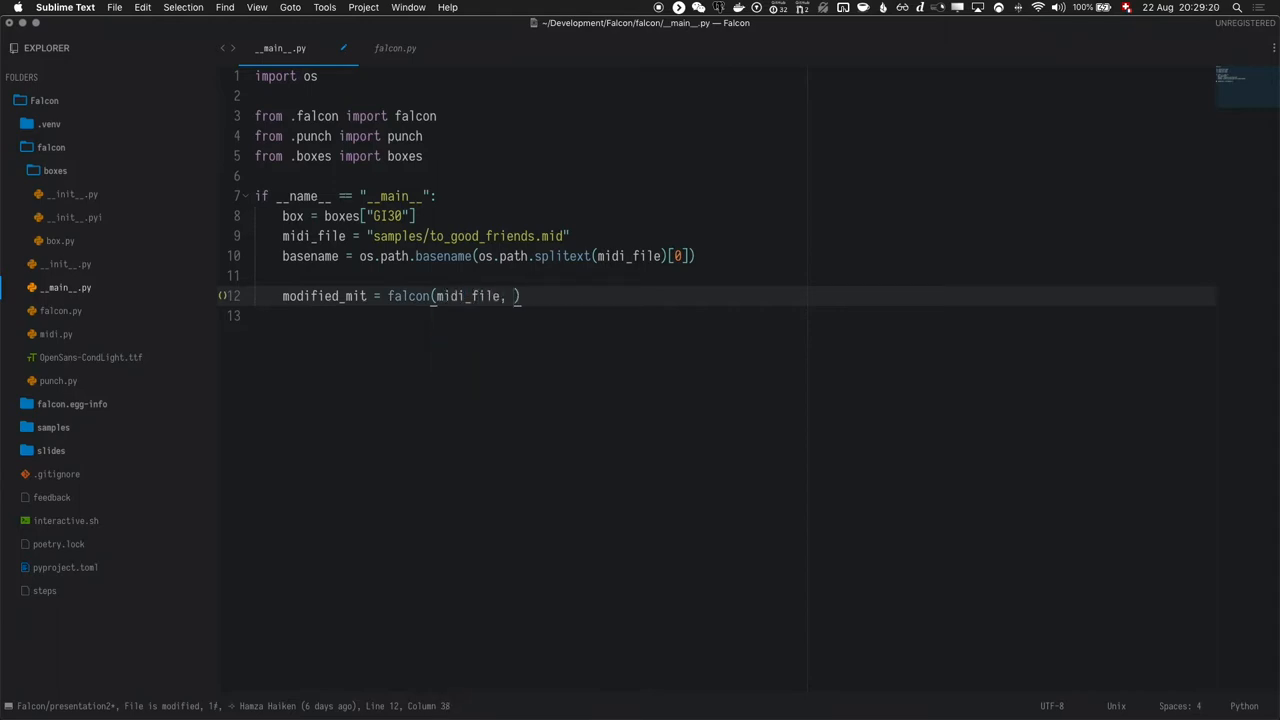
text(boox)
key(BackSpace)
key(End)
key(Return)
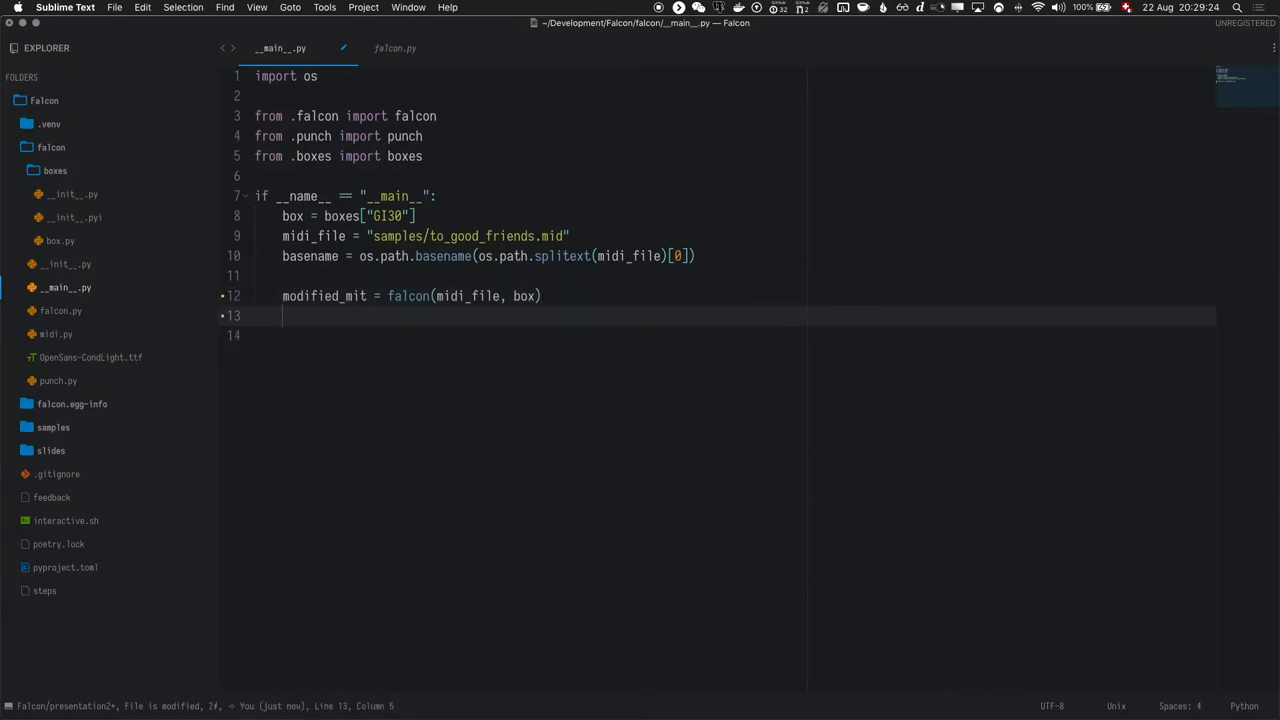
click(366, 296)
key(BackSpace)
text(d)
key(Down)
text(p)
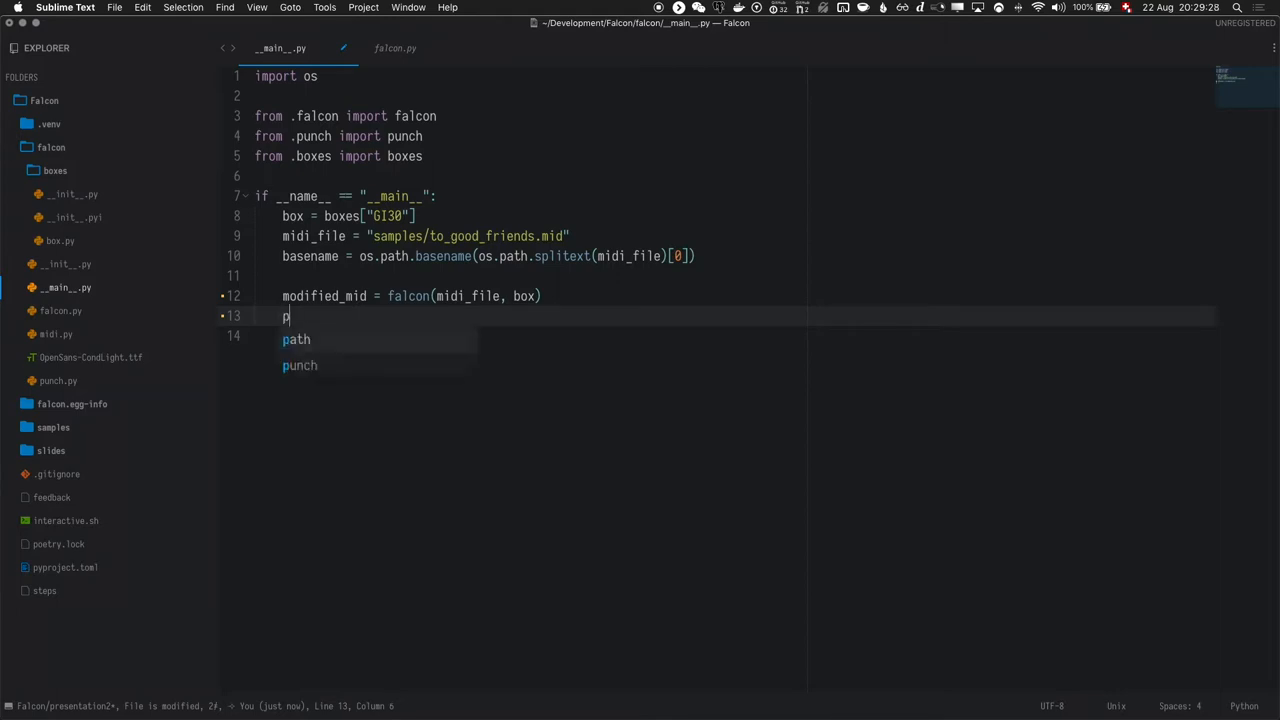
text(ucn)
text(ch()
text("m)
- Add the punch(basename, modified_mid, box) call on the next line
key(BackSpace)
text(output.)
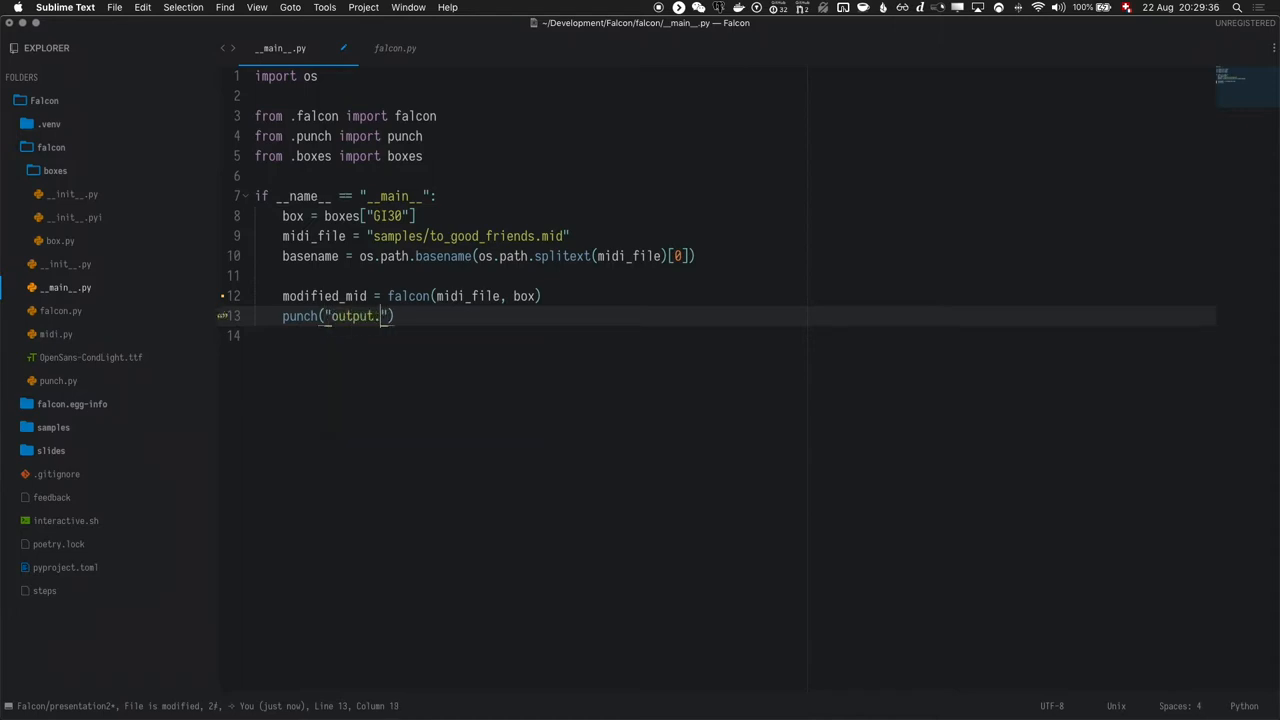
text(p)
key(BackSpace)
text(m)
key(BackSpace)
key(BackSpace)
key(BackSpace)
key(BackSpace)
text(bas)
key(Tab)
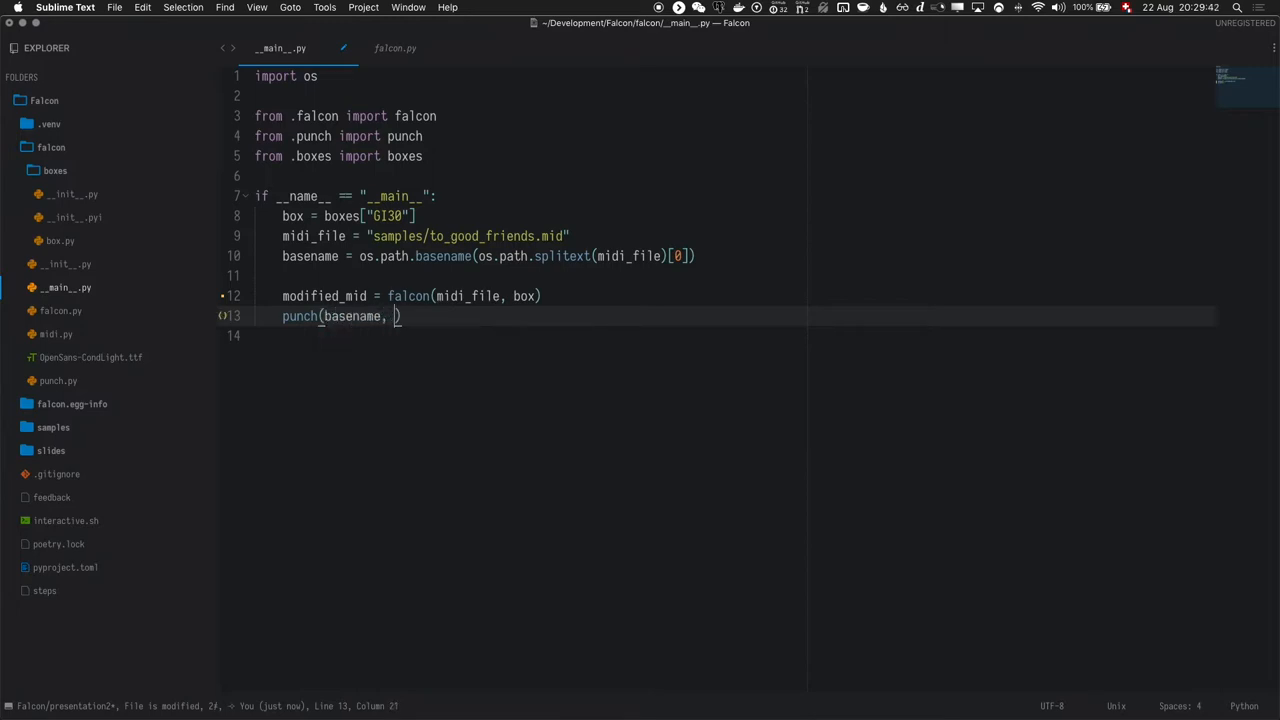
text(mid)
key(BackSpace)
key(BackSpace)
text(od)
key(Tab)
text(boox)
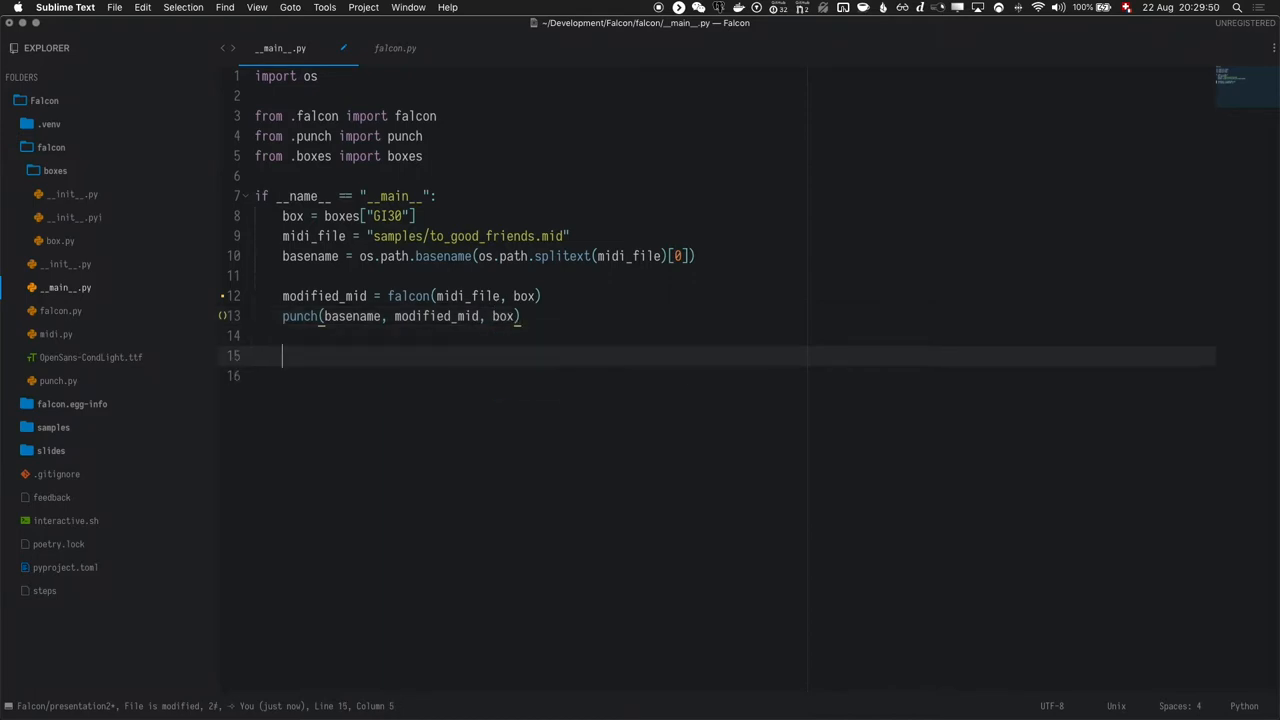
text(mod)
- Save the modified MIDI as basename_symbol.mid via modified_mid.save(...) and save __main__.py
key(Tab)
text(.save("%s_%s.mid" % (bas)
key(Tab)
text(, box.symbol)
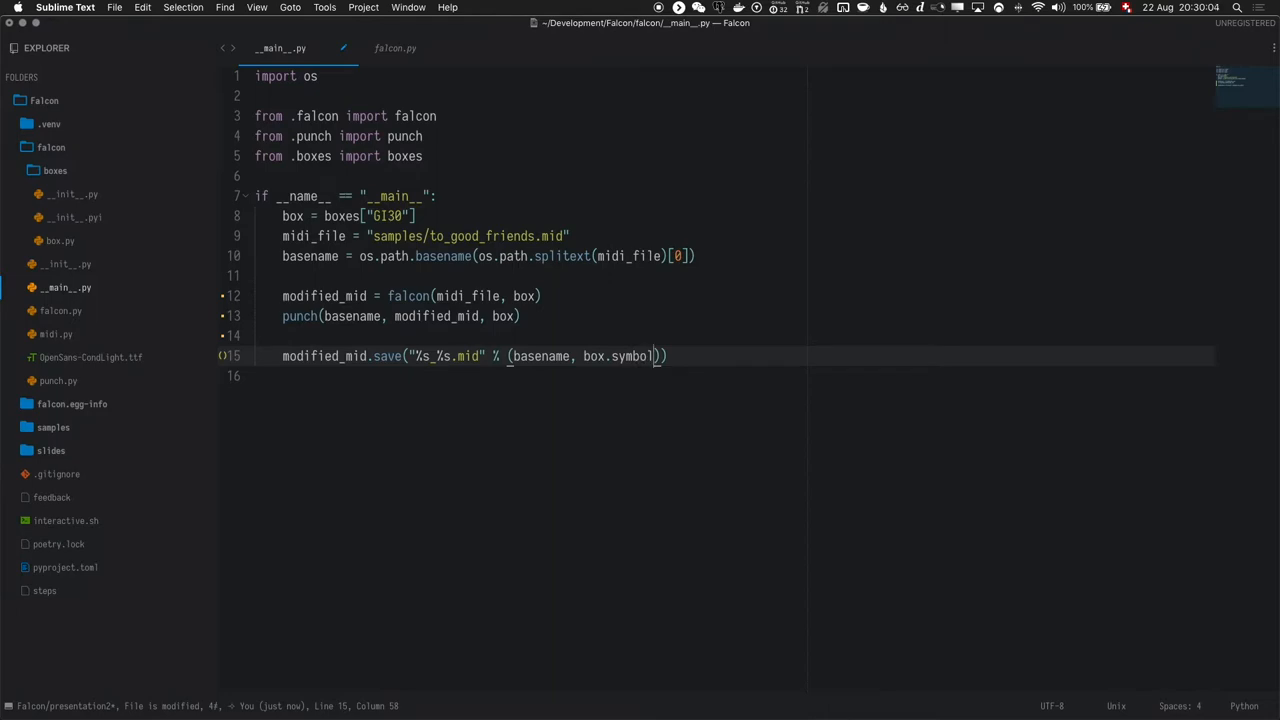
key(super+s)
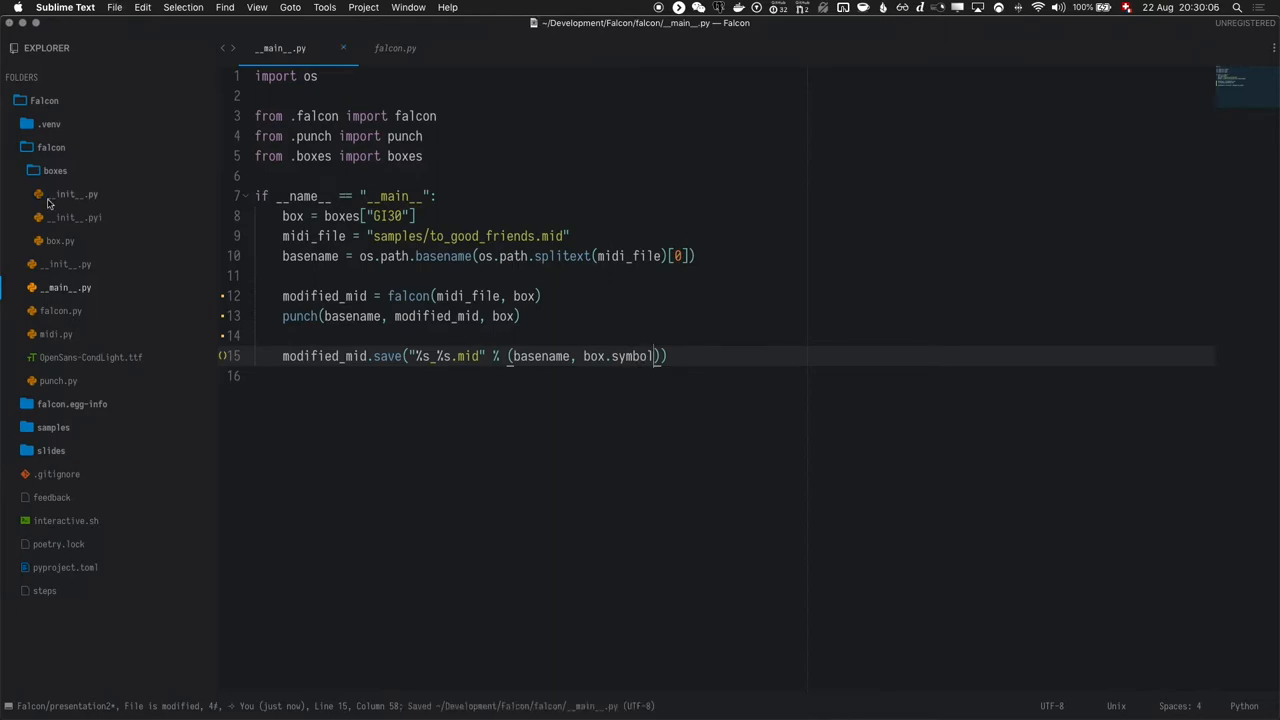
click(52, 318)
scroll(440, 358, down, 2)
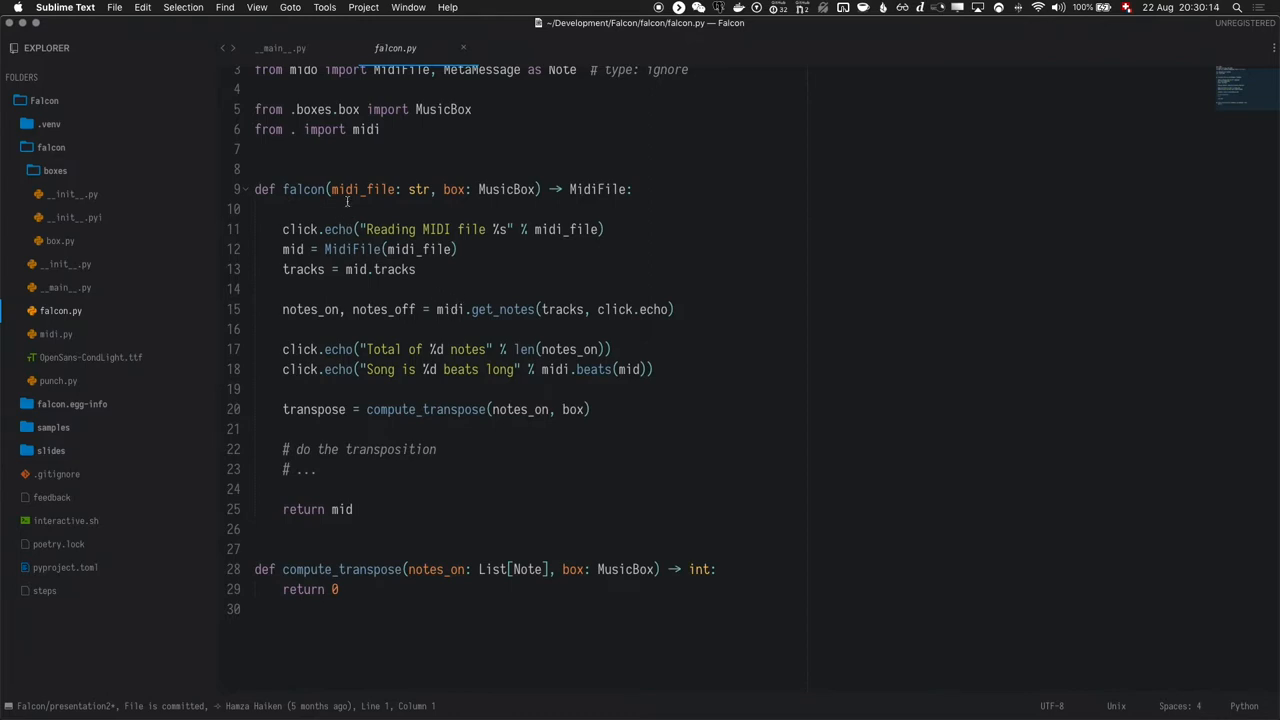
double_click(340, 249)
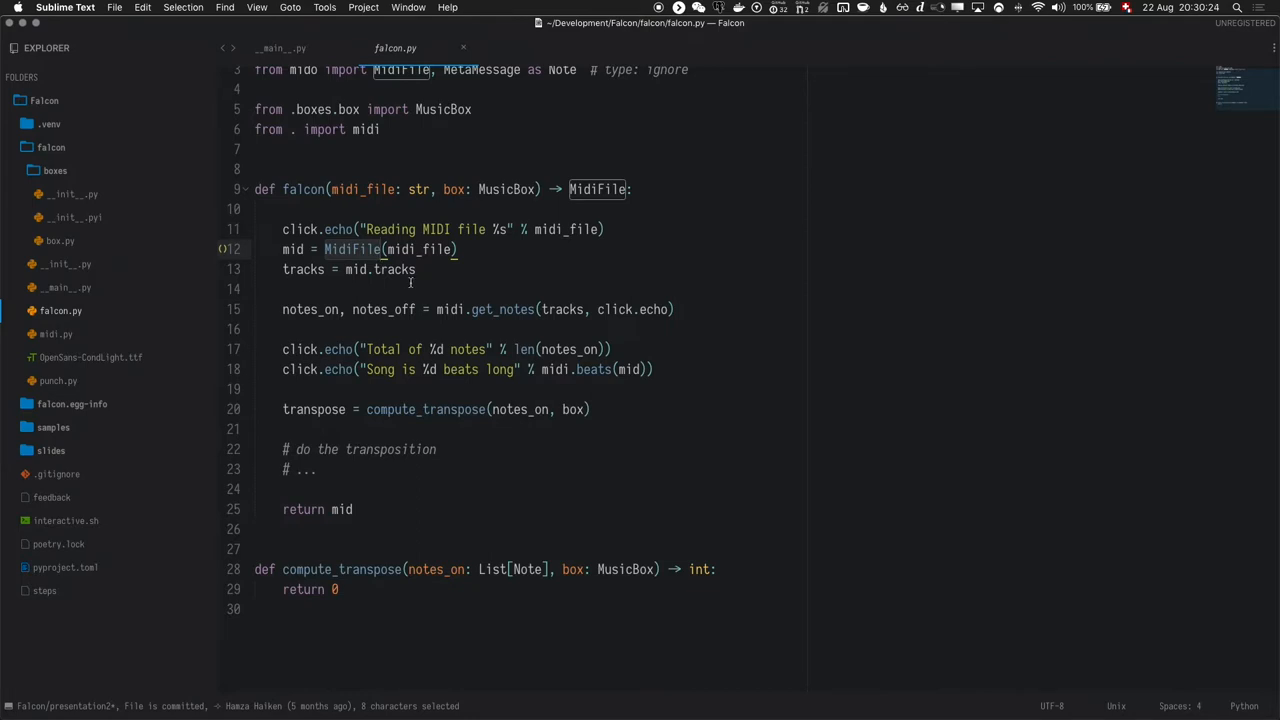
double_click(403, 270)
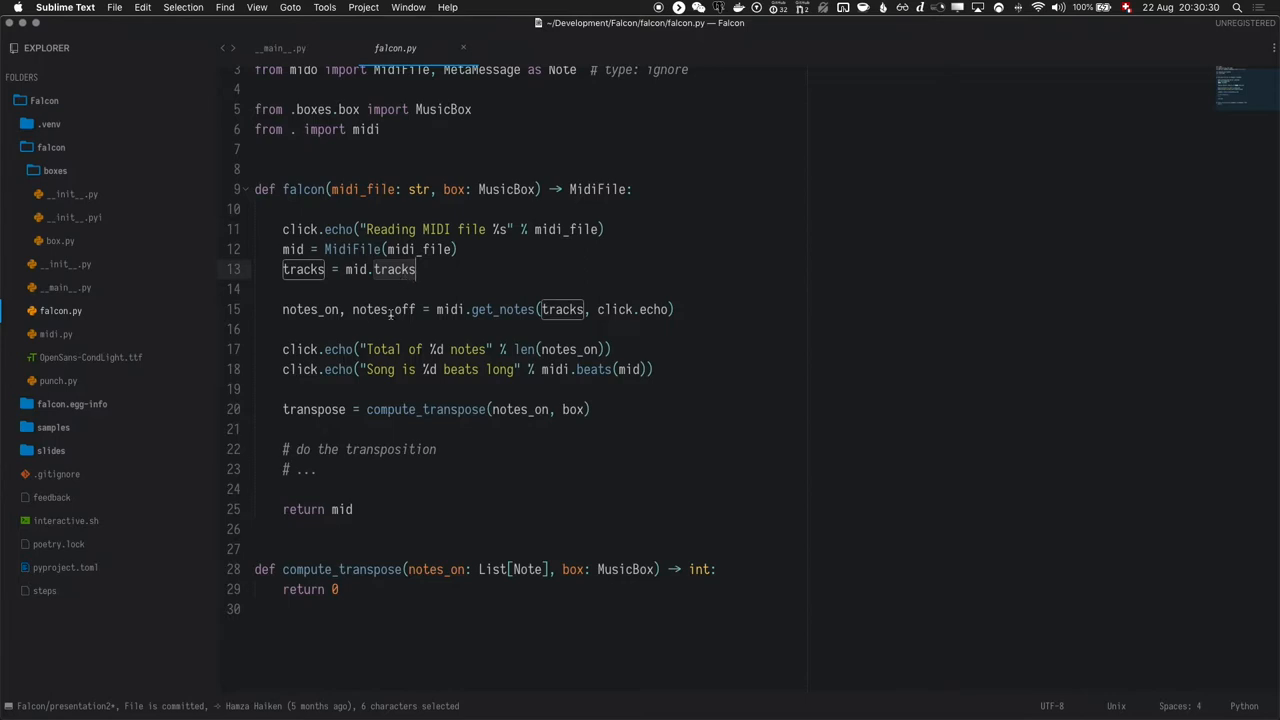
double_click(315, 310)
drag(315, 311, 365, 310)
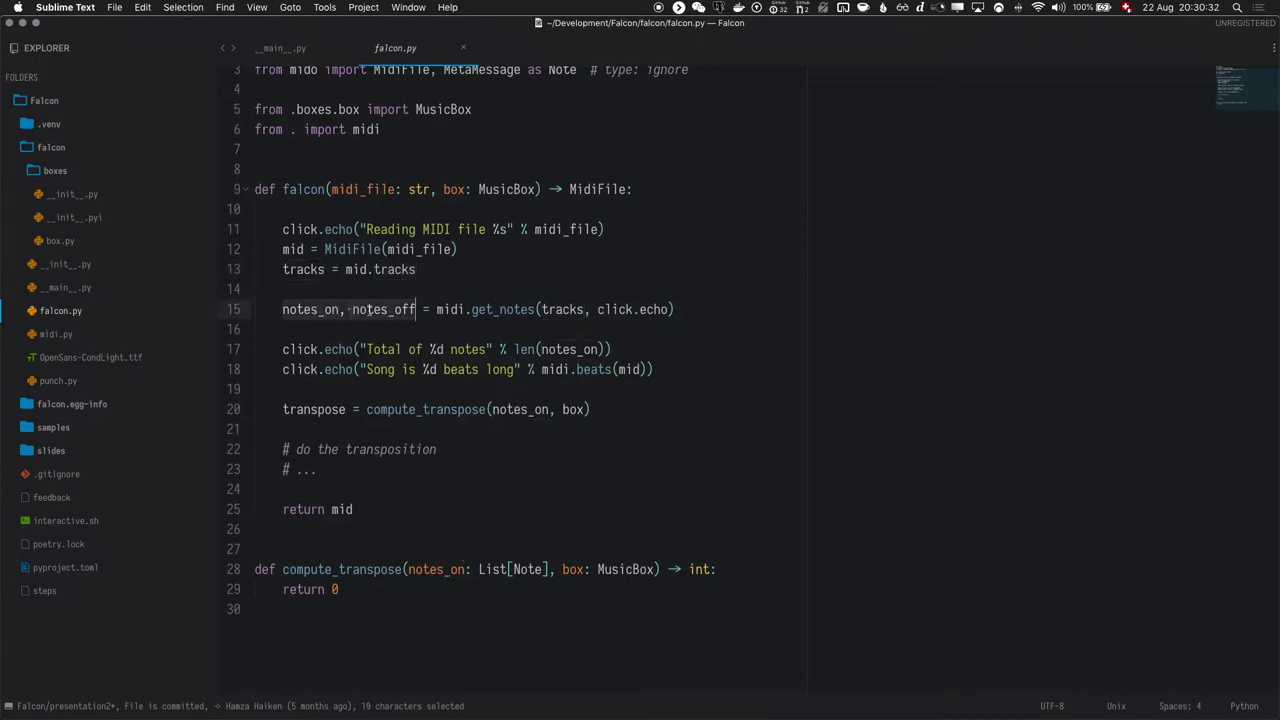
double_click(500, 313)
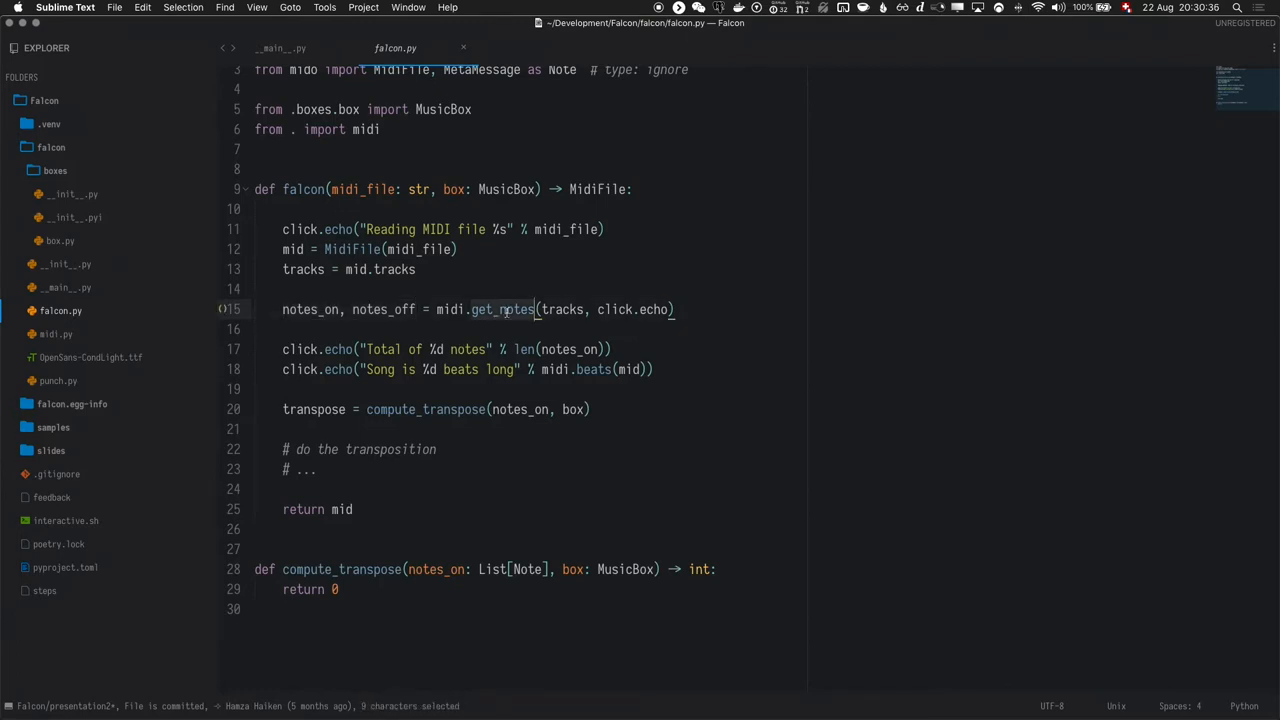
double_click(313, 409)
double_click(370, 409)
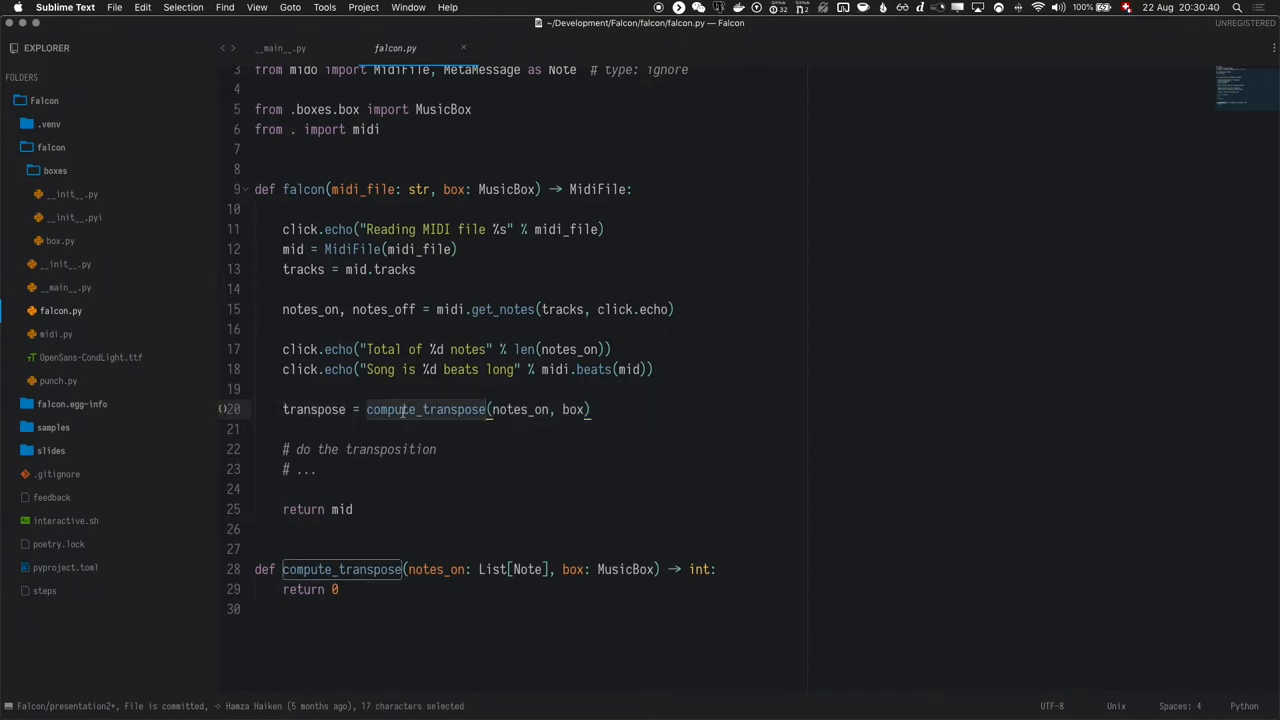
double_click(312, 589)
- Replace the return 0 placeholder with an empty all_distances list
key(Down)
key(BackSpace)
key(BackSpace)
key(BackSpace)
key(BackSpace)
key(BackSpace)
key(BackSpace)
key(BackSpace)
key(BackSpace)
key(BackSpace)
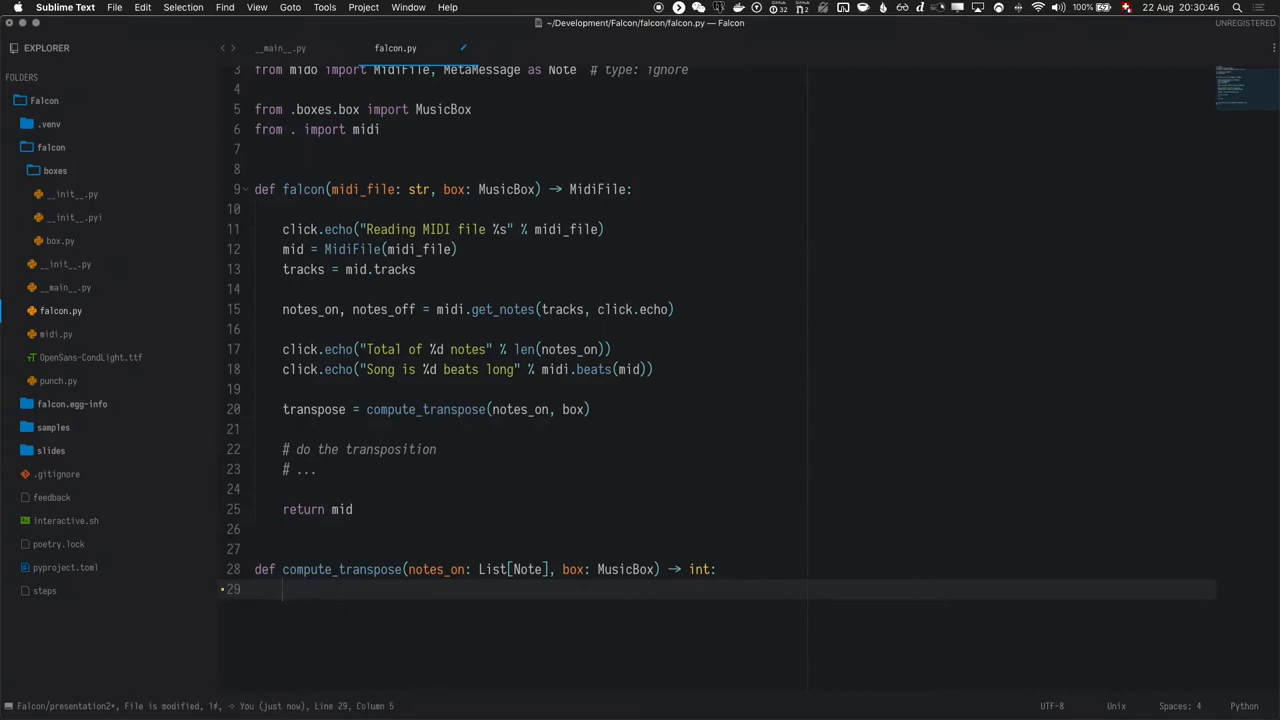
key(Return)
key(Up)
text(istance = [)
key(Left)
key(Left)
key(Left)
text(s)
key(End)
key(Return)
key(Return)
text(for key in rage()
- Loop over range(-48, 49) and build the shifted pitches list for each note
key(BackSpace)
key(BackSpace)
key(BackSpace)
key(BackSpace)
text(nge(-48, 49)
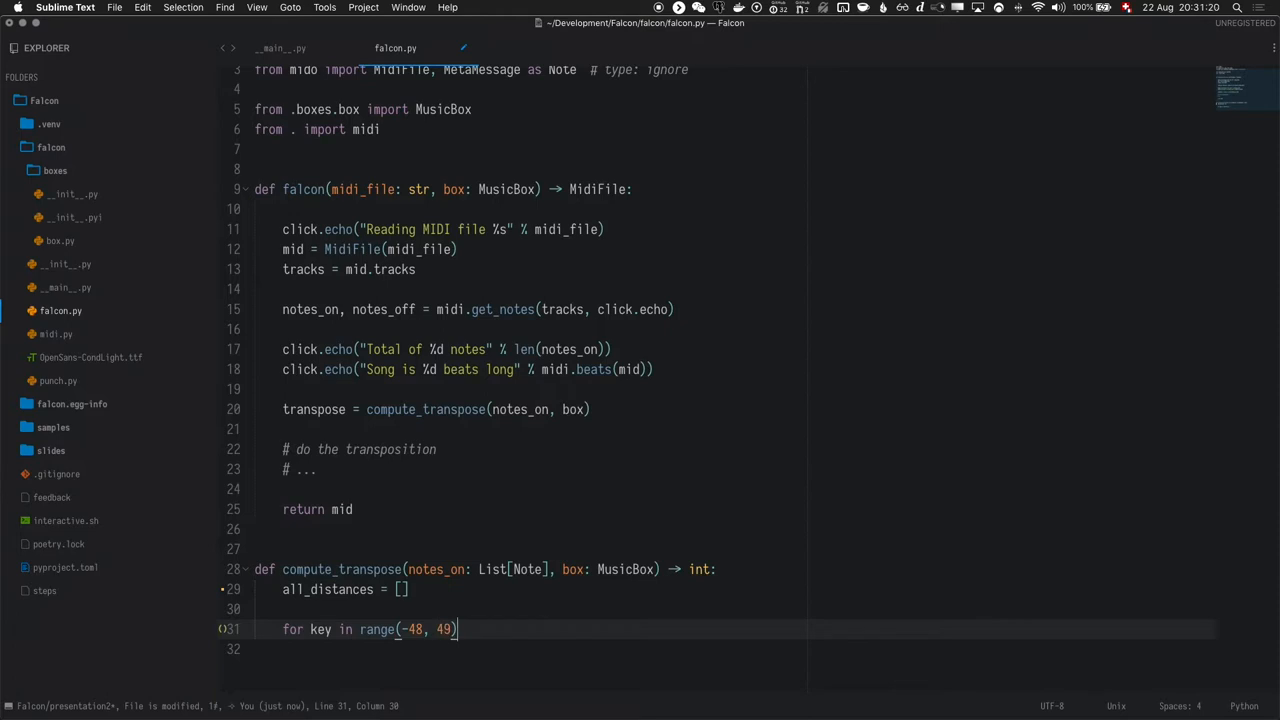
text():)
key(Return)
text(pitch)
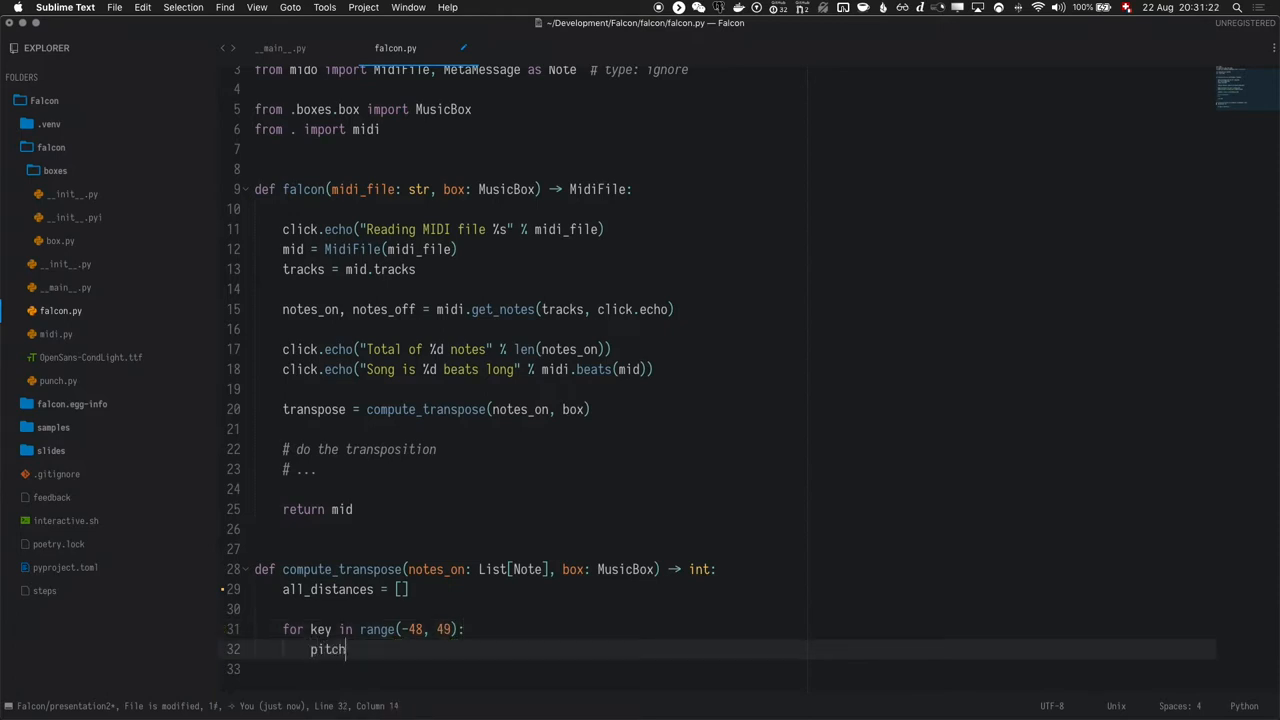
text(es = [n.note )
text(+ key)
key(alt+Left)
key(alt+Left)
key(alt+Right)
key(alt+Left)
key(Left)
key(shift+Right)
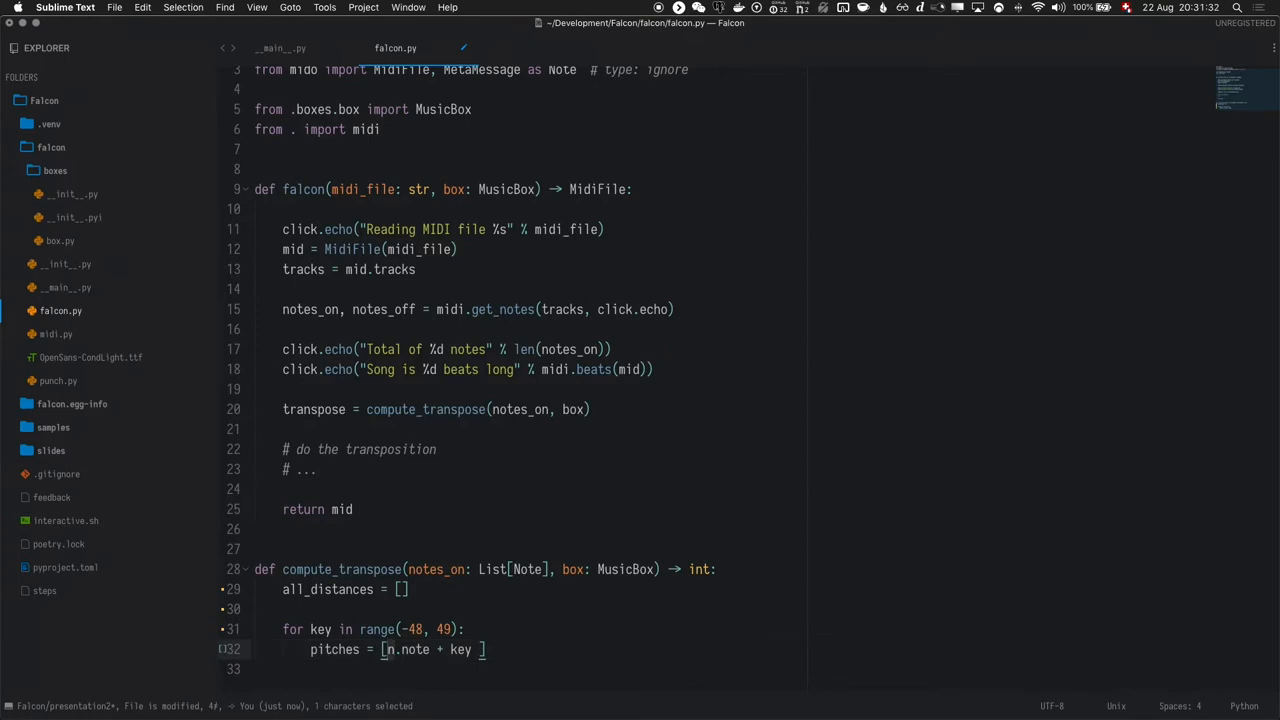
key(Right)
key(Right)
key(alt+shift+Right)
key(alt+Right)
key(Right)
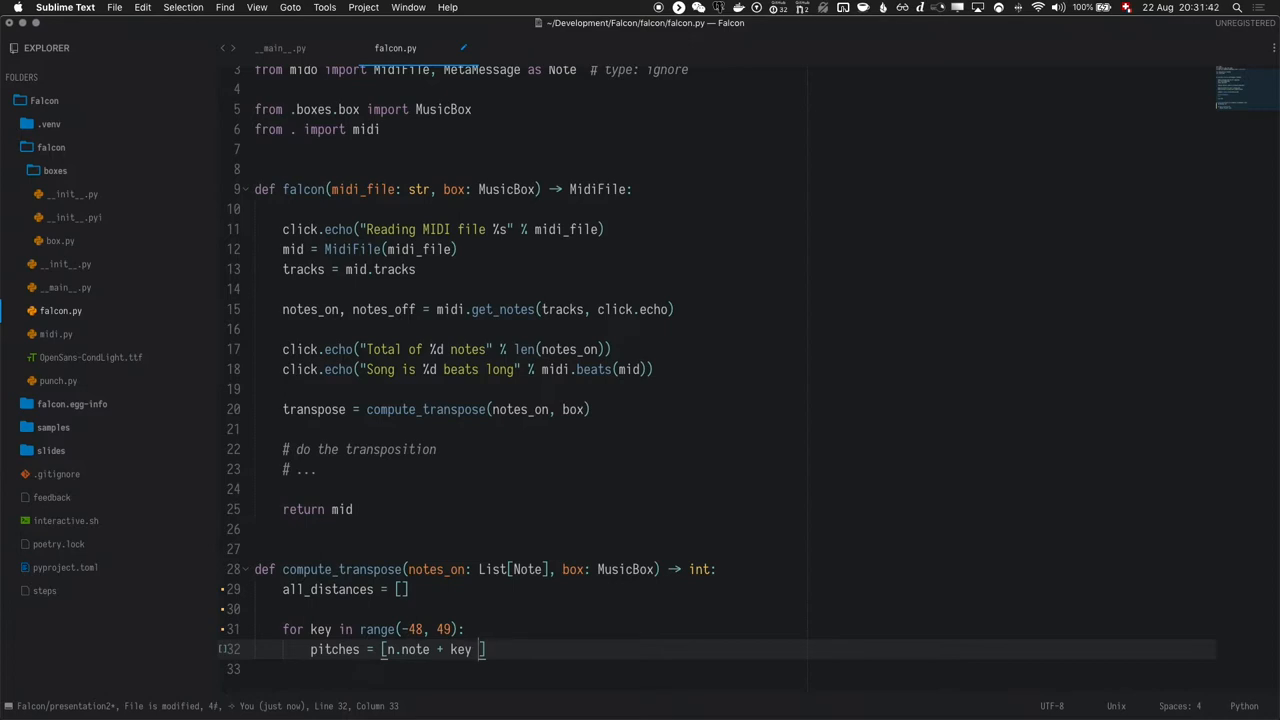
text(for n in note)
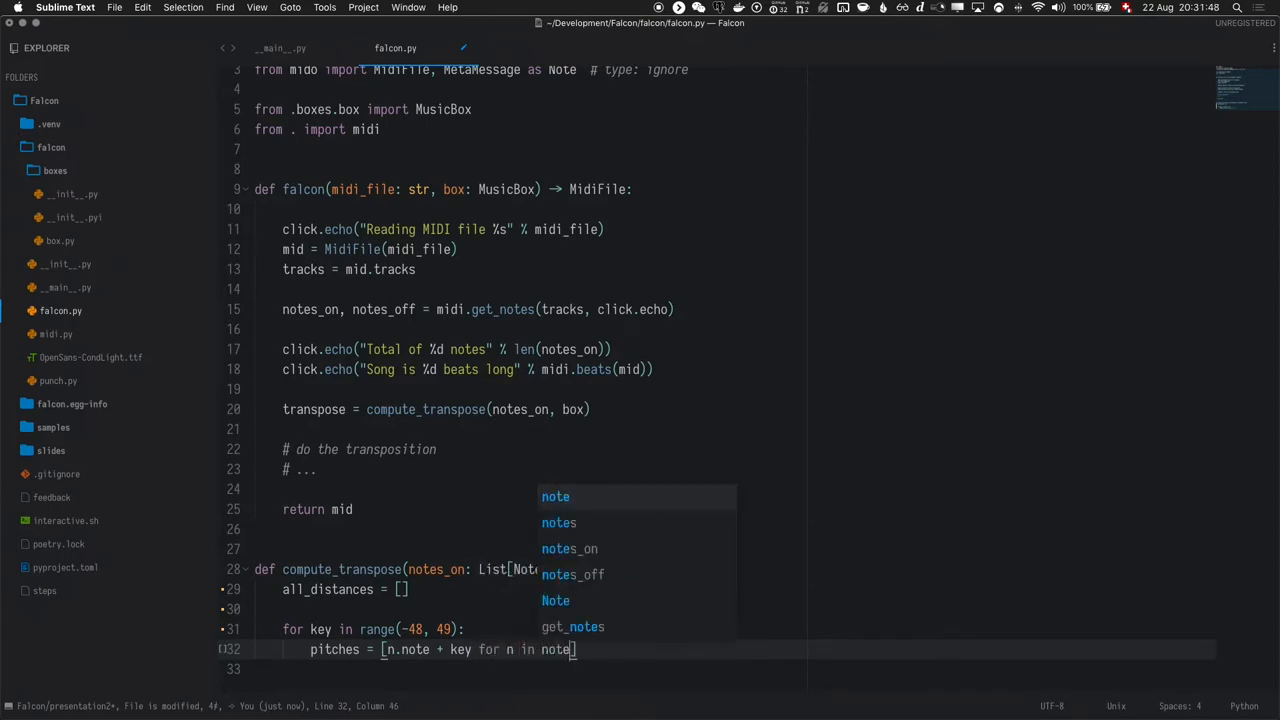
text(s_on])
key(Return)
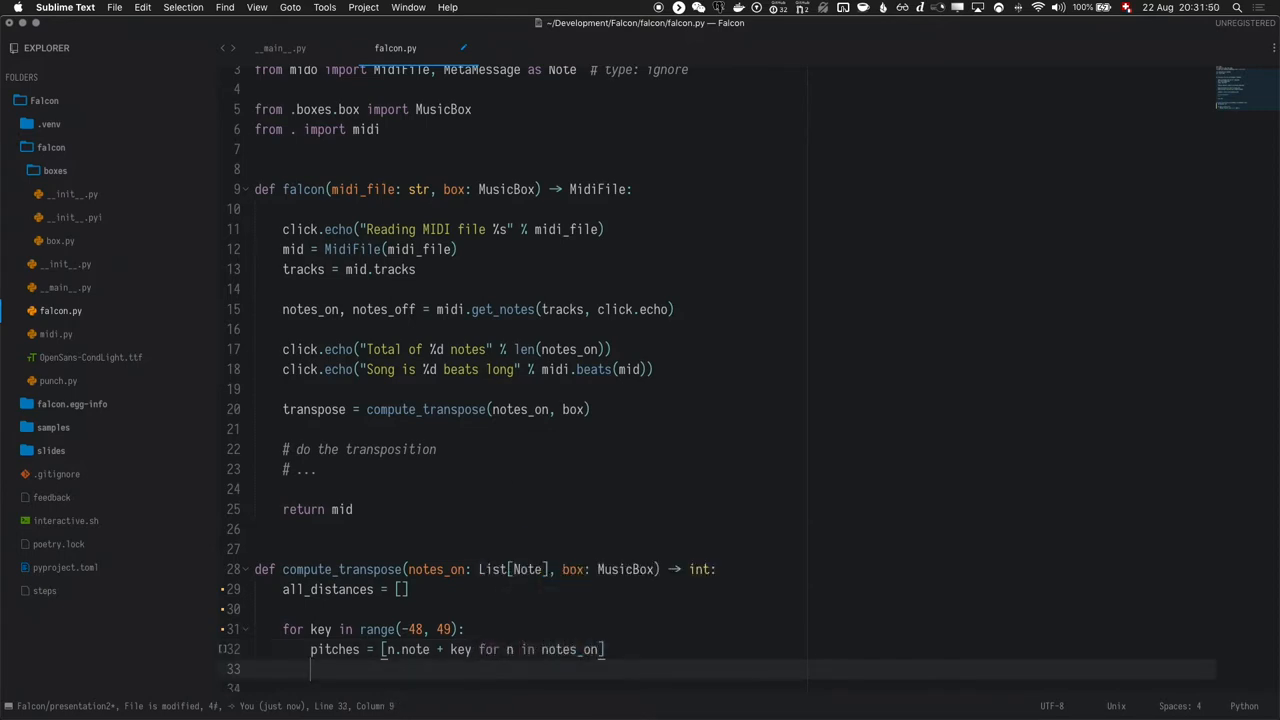
text(distances = [box)
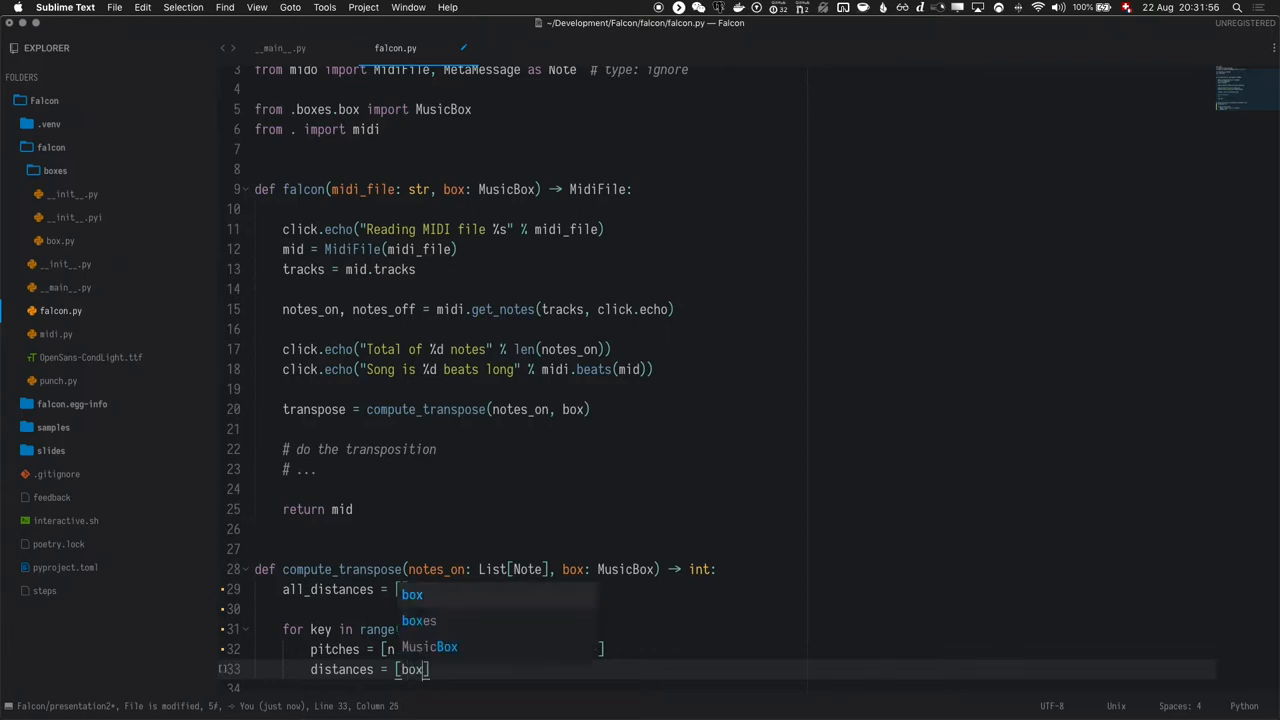
text(.distance(p) )
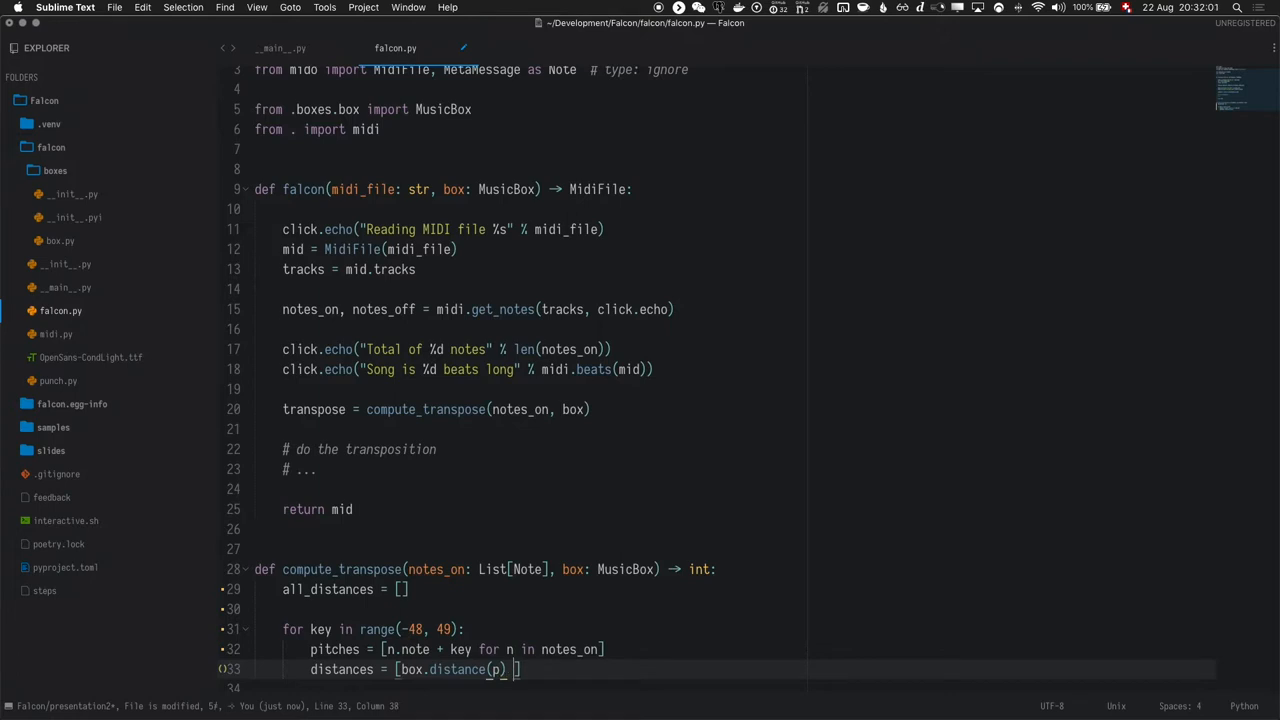
text(for i)
- Compute the box distances for the pitches and average_distance as sum over len
key(BackSpace)
key(BackSpace)
text(p in )
text(pit)
key(Tab)
key(super+Return)
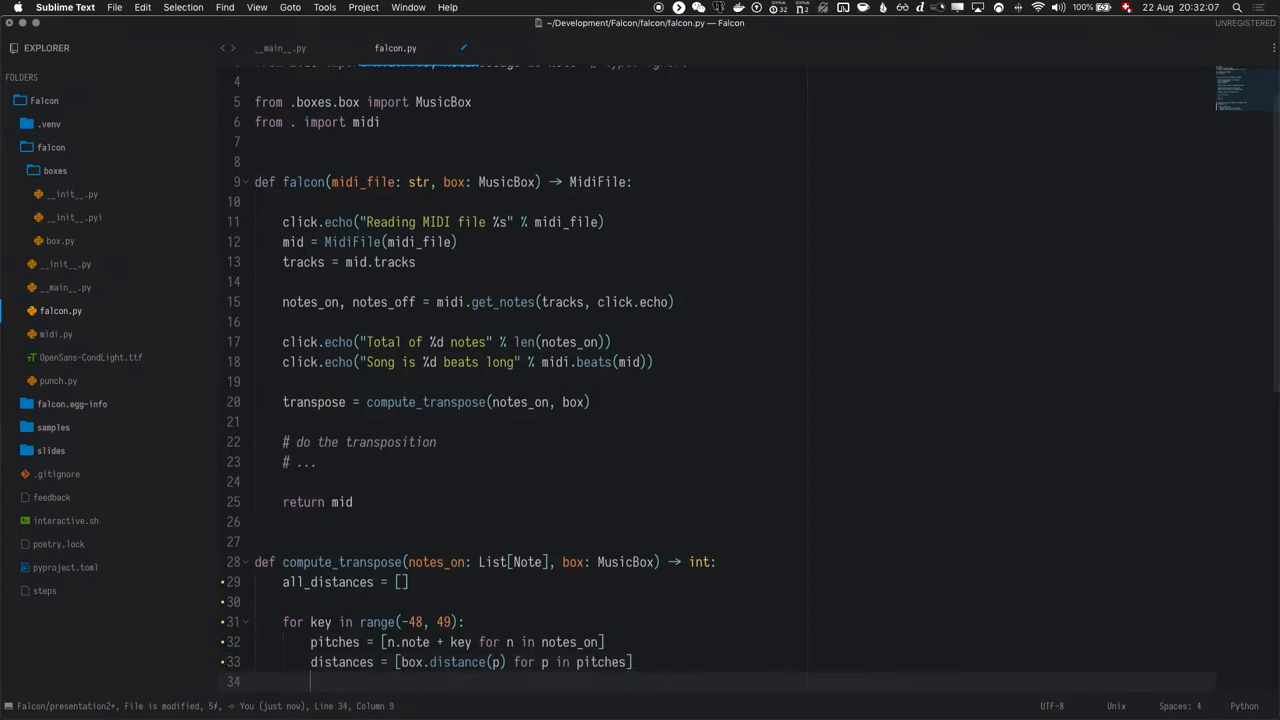
text(average_distances = )
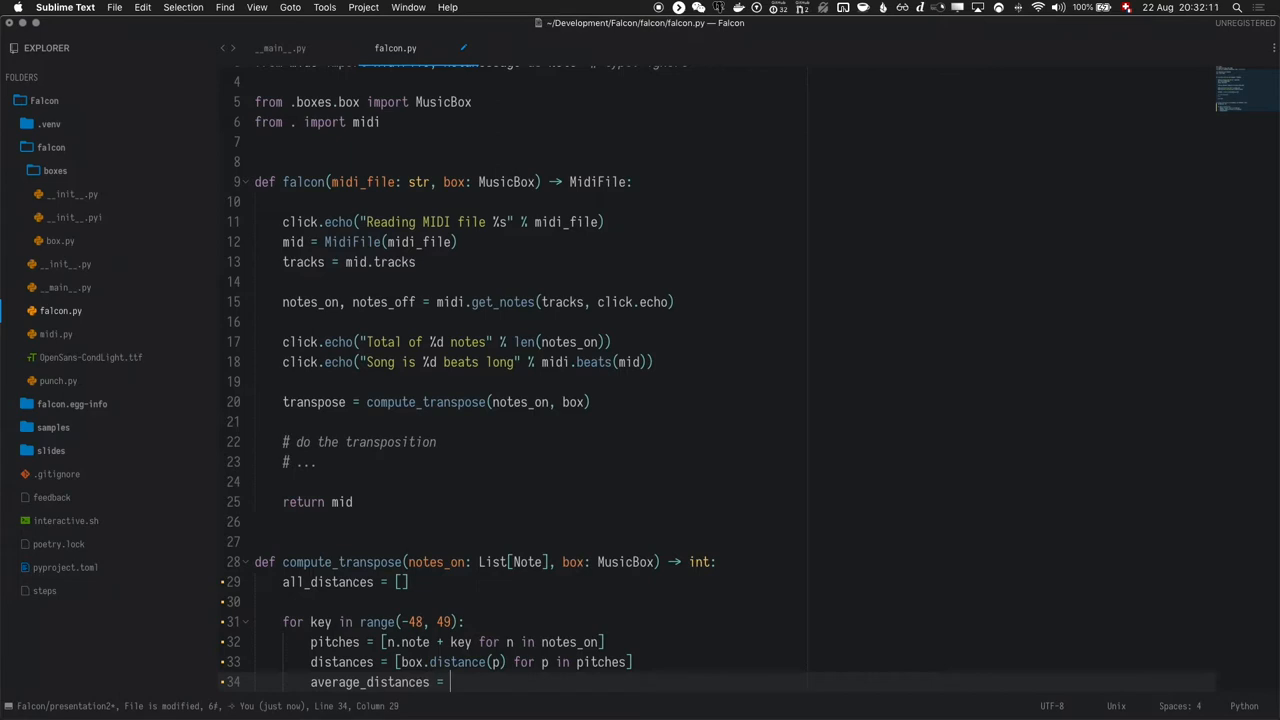
text(sum()
key(Left)
key(Left)
key(Left)
key(Left)
key(Left)
key(Left)
key(Left)
key(BackSpace)
key(End)
key(Left)
text(dista)
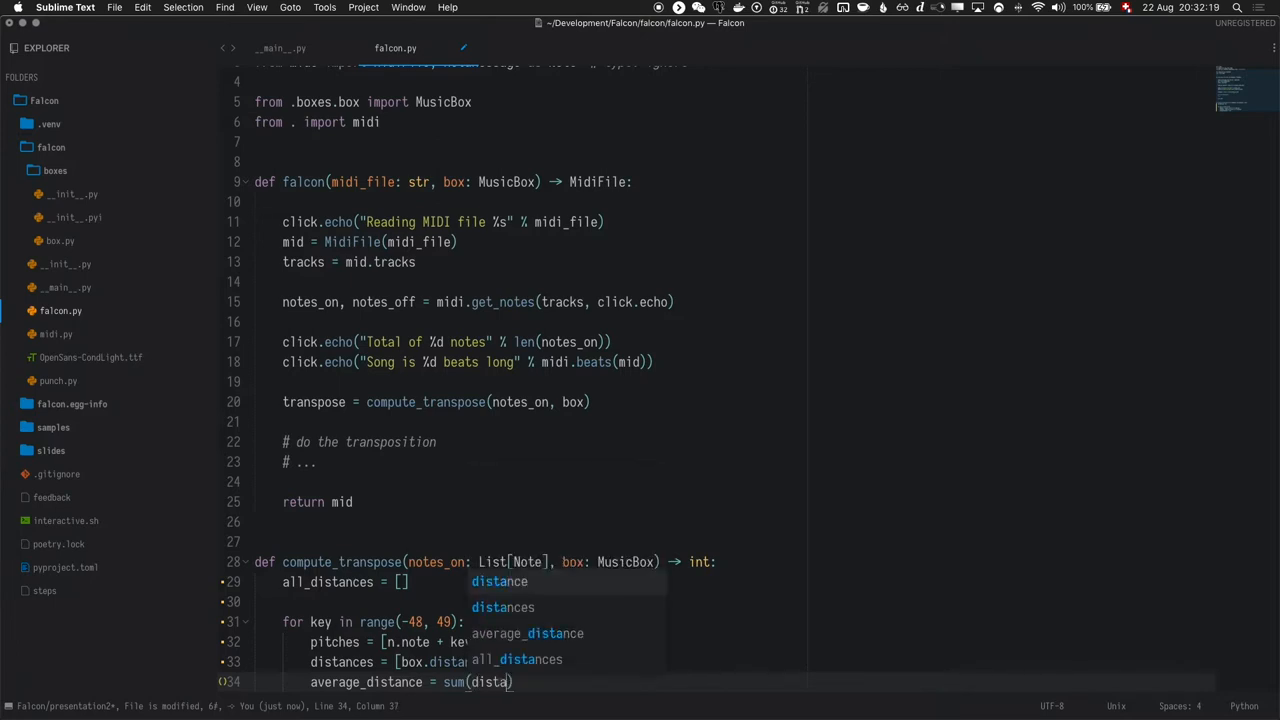
text(nce = s)
key(End)
text(/ )
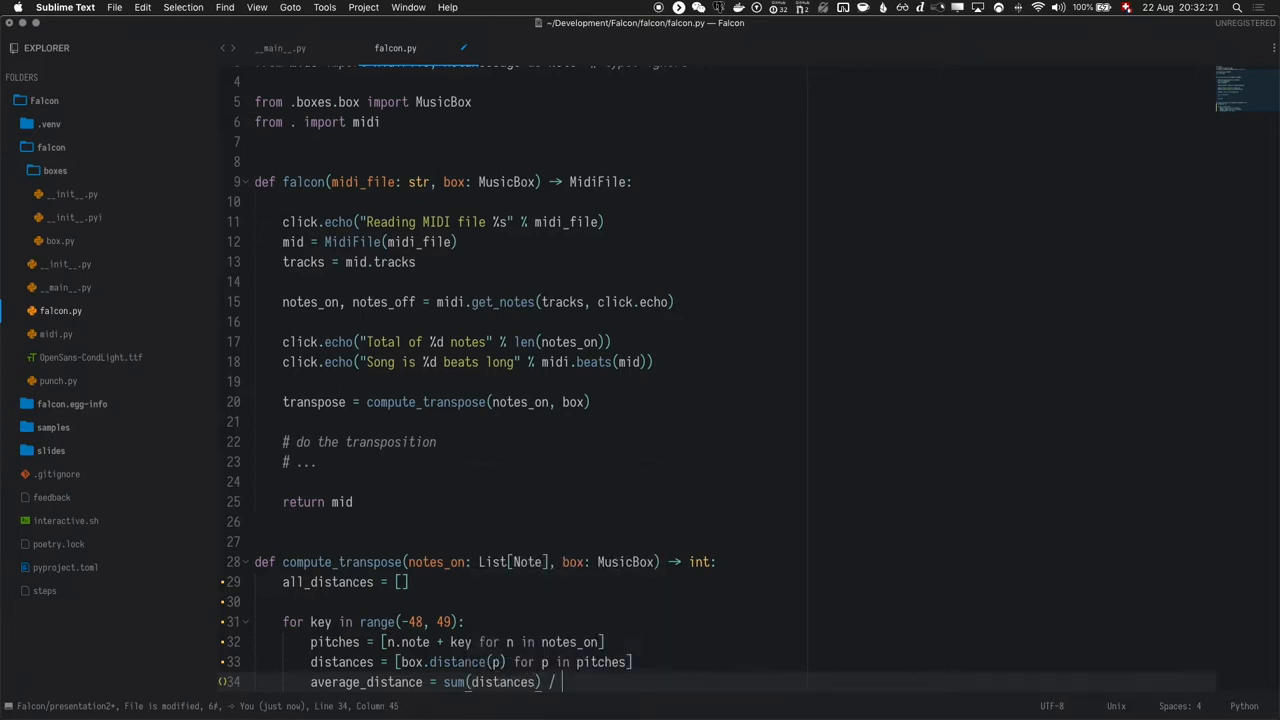
text(len()
text(dista)
key(Tab)
text())
key(End)
key(Return)
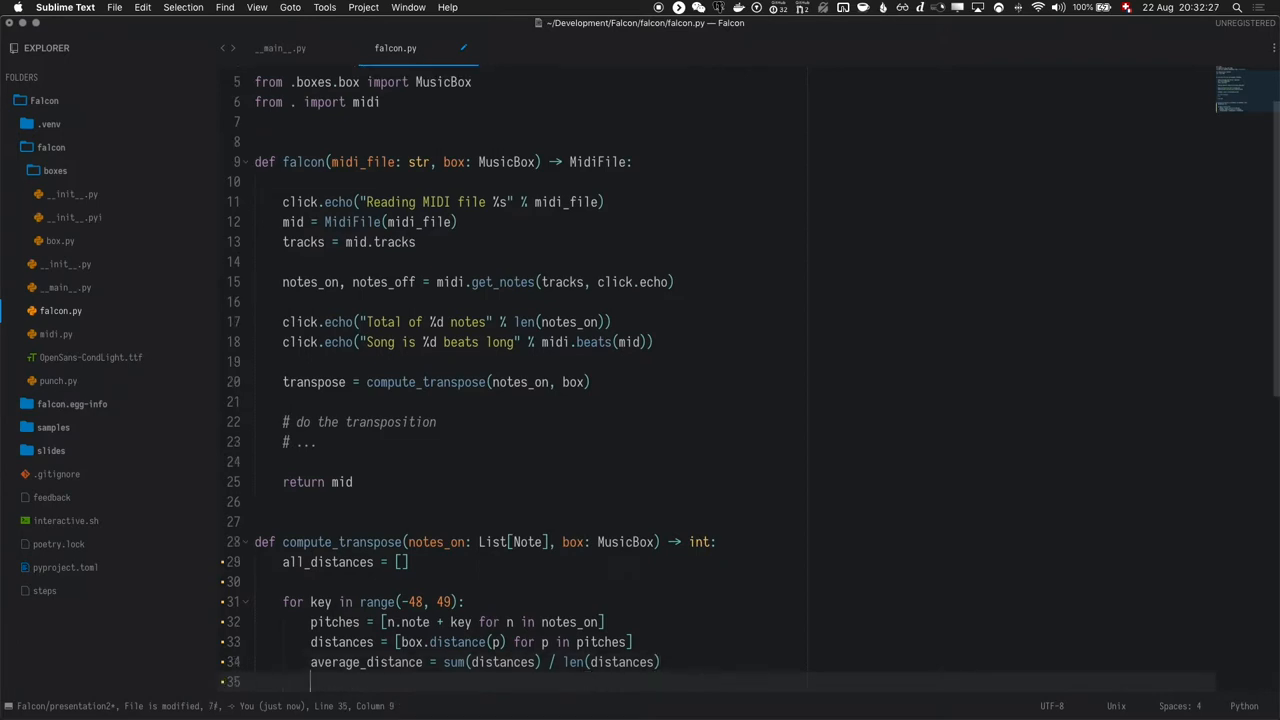
key(Return)
text(all_d)
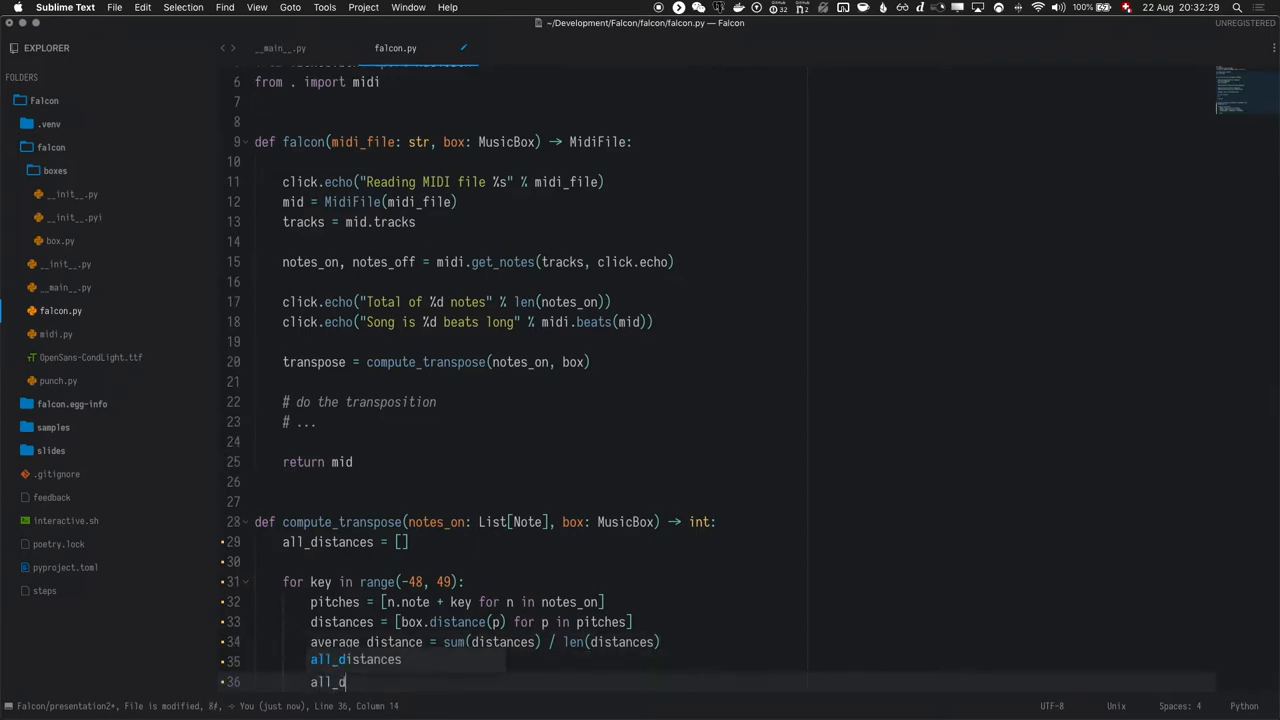
- Append the (average_distance, shift) tuple to all_distances
key(Tab)
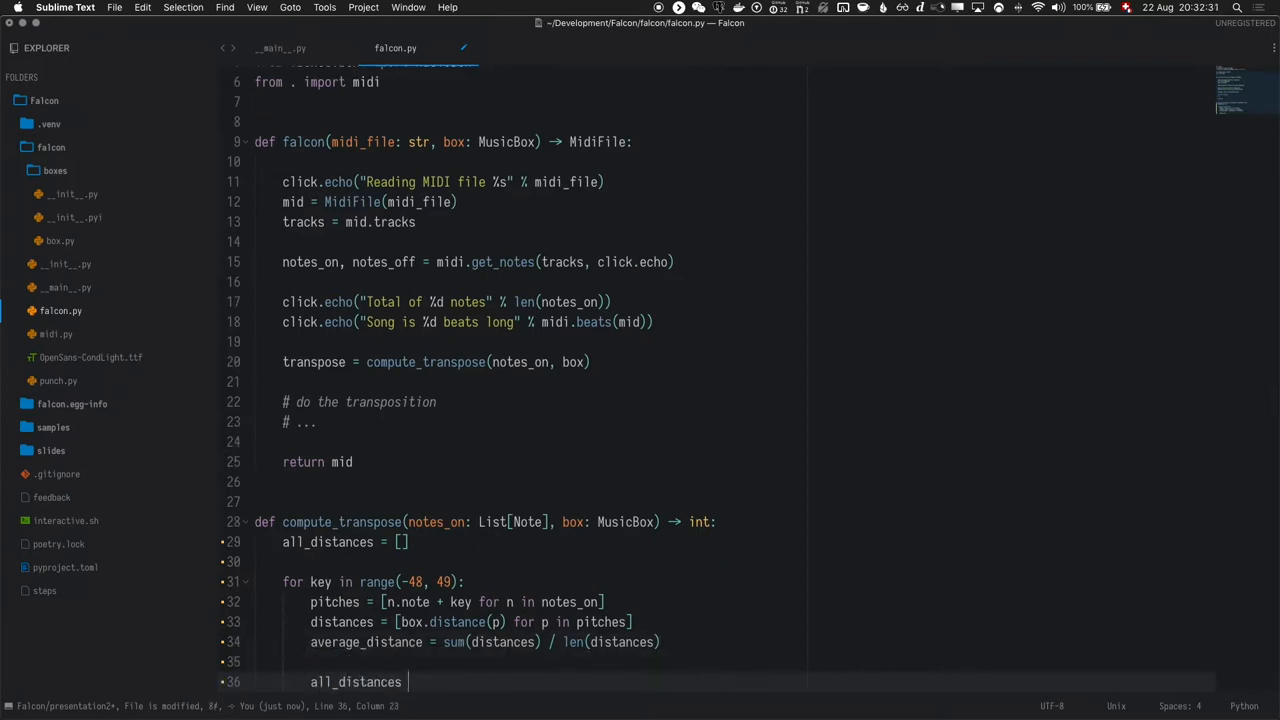
key(BackSpace)
text(.append((aver)
key(Tab)
text(, )
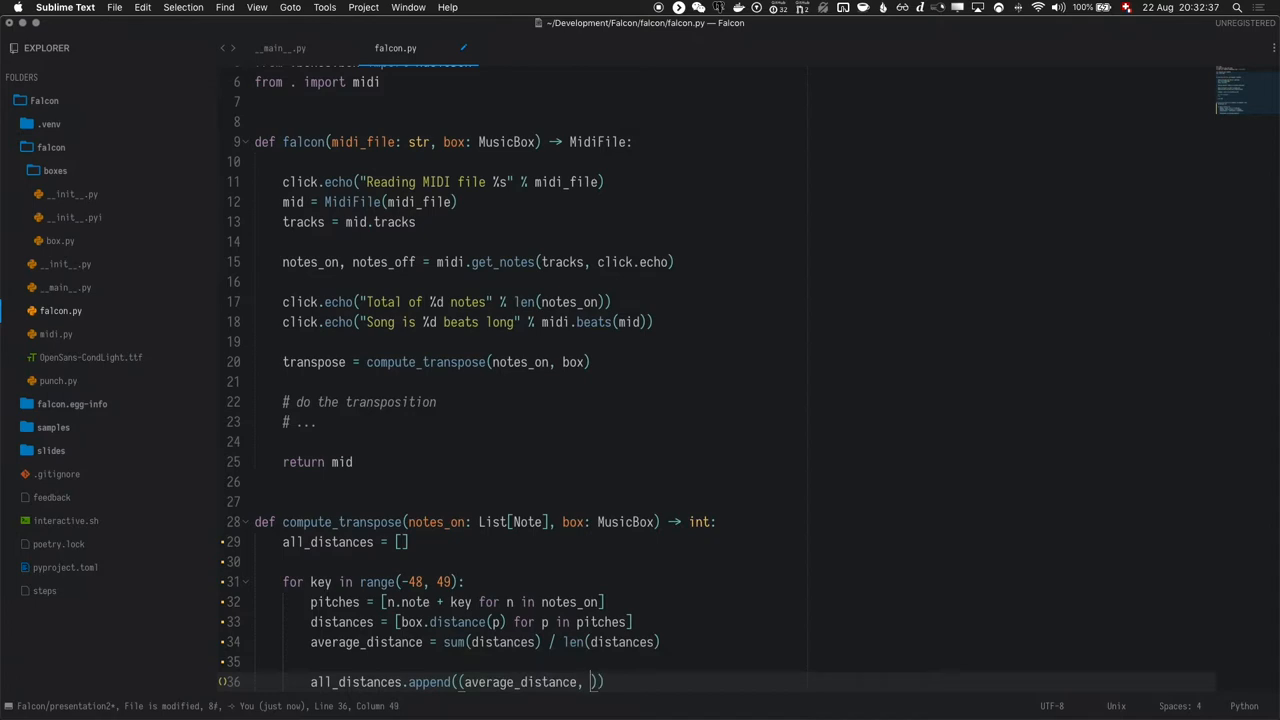
text(key)
key(End)
key(Return)
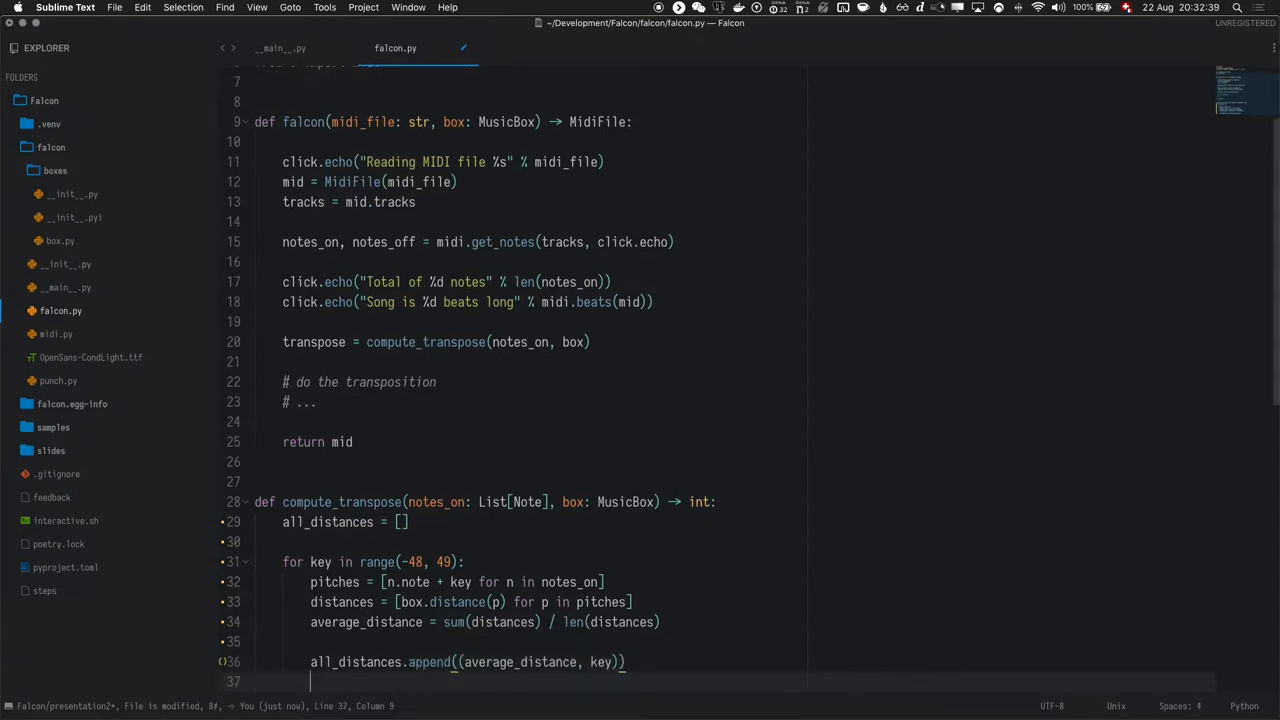
- After the loop, take min of all_distances with a key function to pick the best transpose
key(Return)
key(BackSpace)
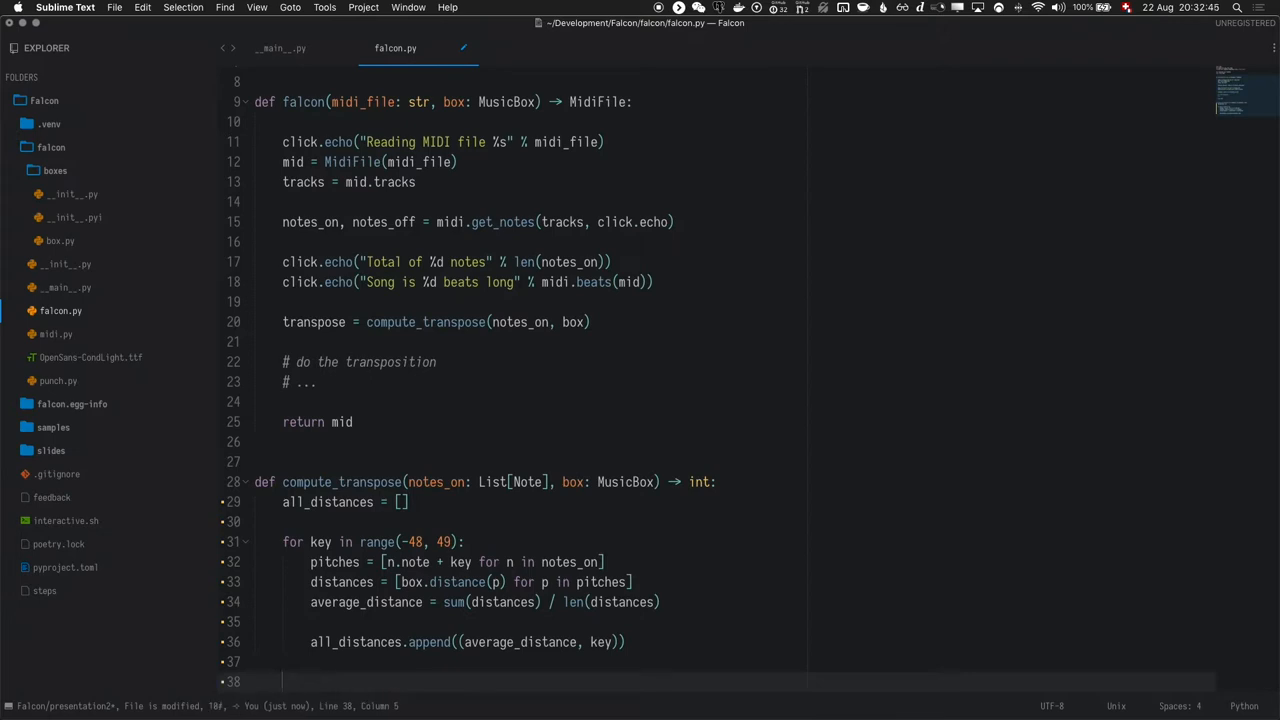
text(best_dis)
key(BackSpace)
key(BackSpace)
key(BackSpace)
text(ance =)
key(BackSpace)
text(tra)
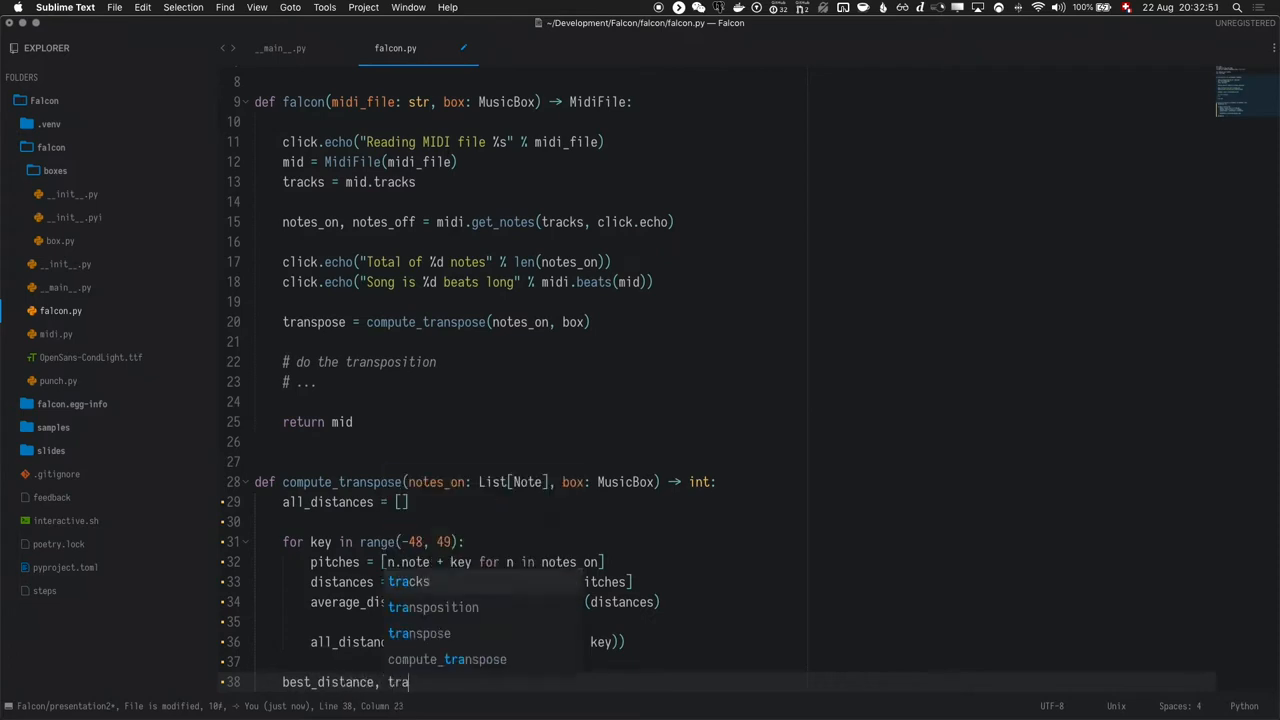
text(nspose ))
key(BackSpace)
text(= min(all)
key(Tab)
text(, )
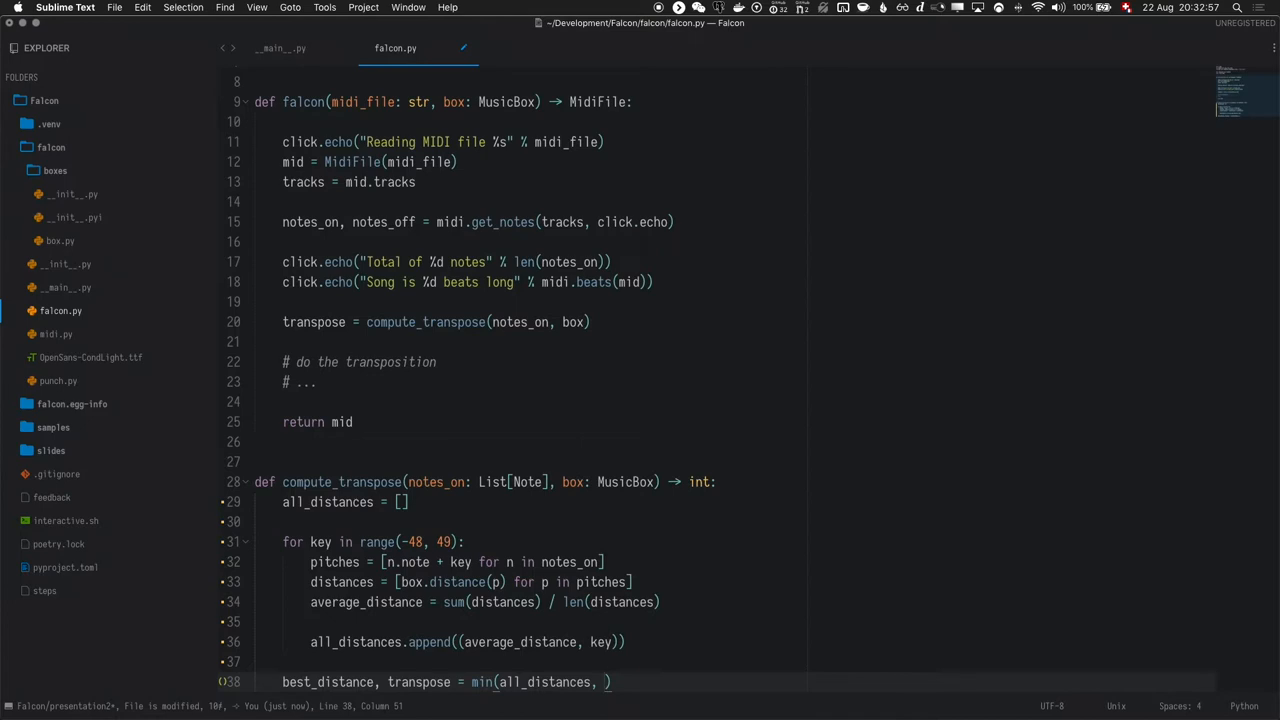
text(key=lambda t: t[0)
key(Right)
key(Right)
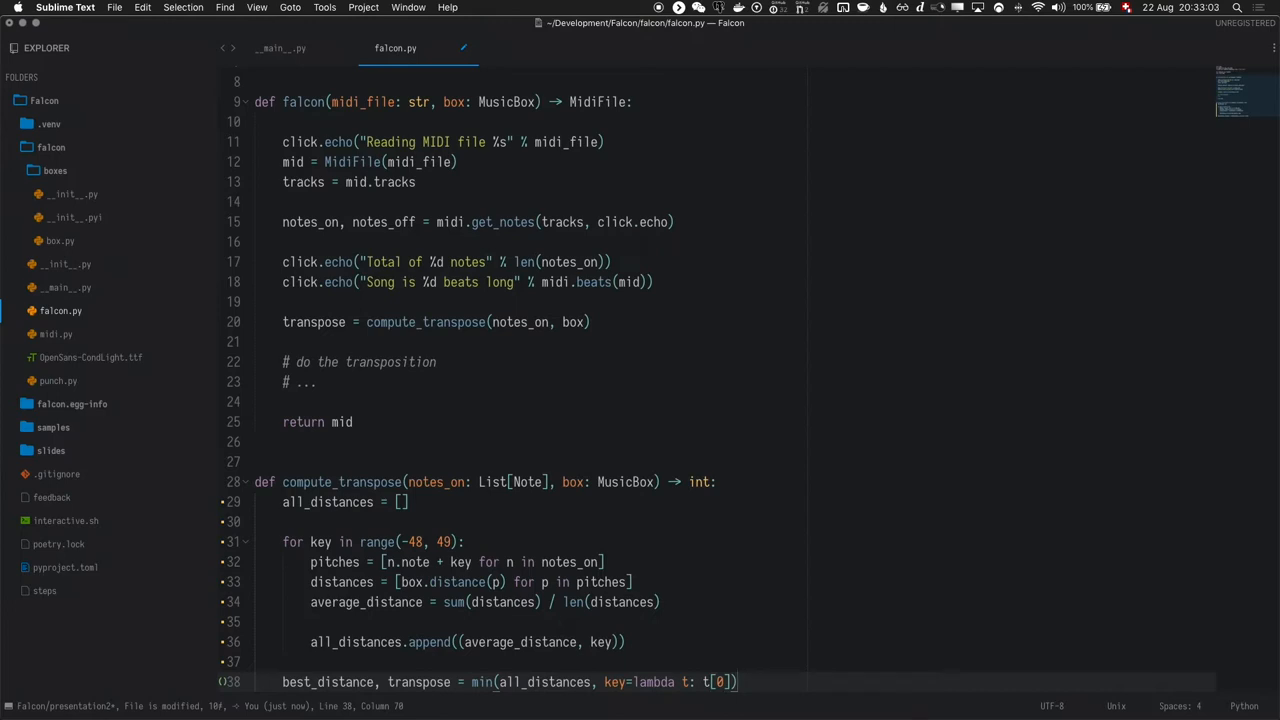
key(Return)
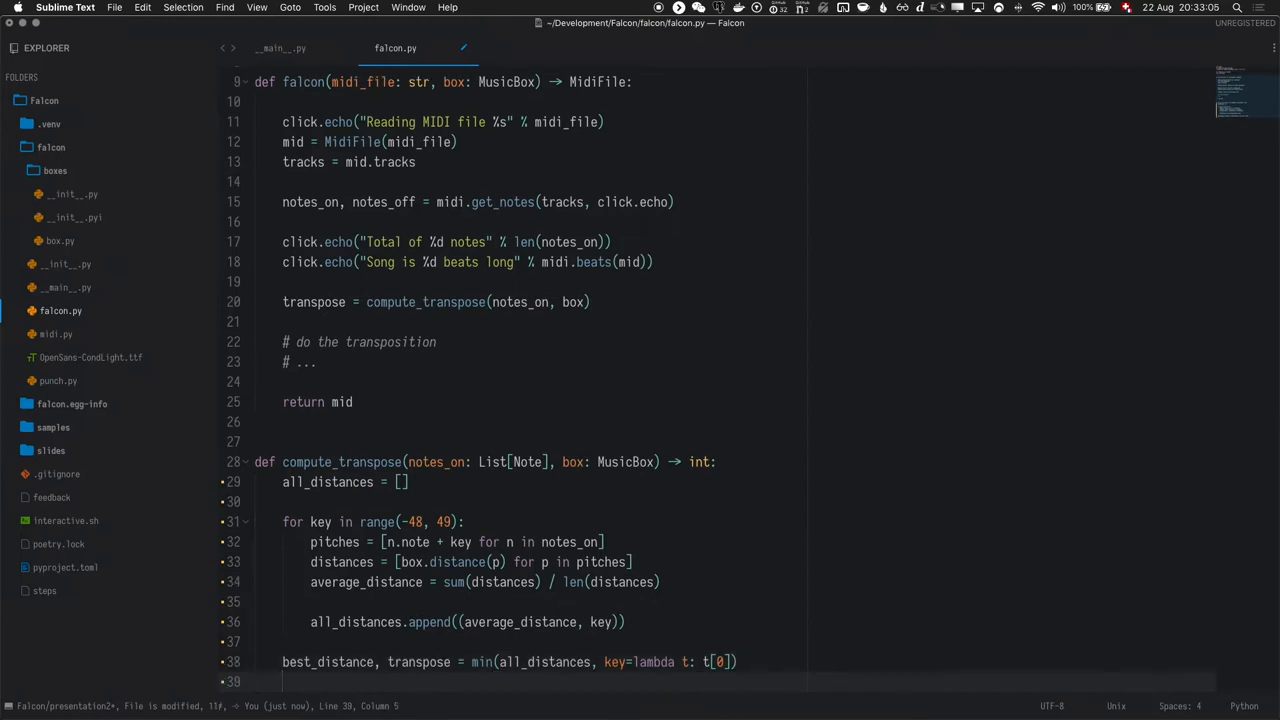
text(retu)
key(BackSpace)
key(BackSpace)
key(BackSpace)
key(BackSpace)
text(return transo)
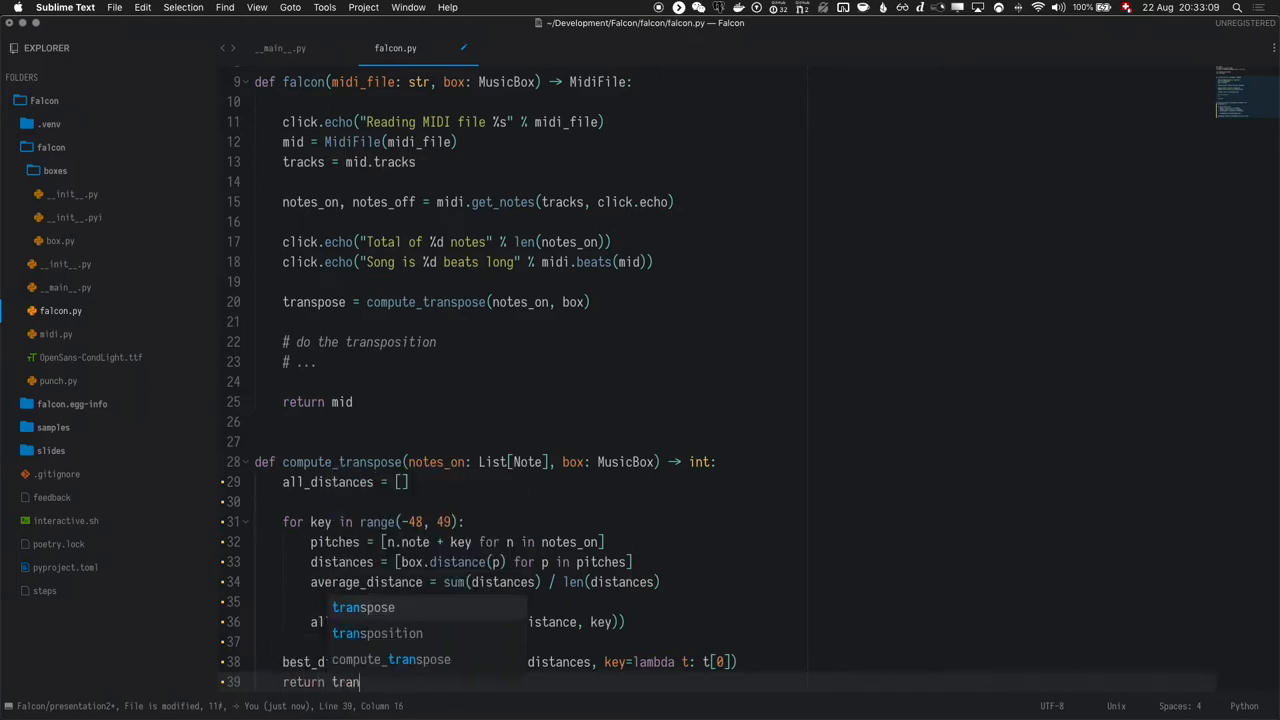
text(se)
- Check where transpose is used, then start a new line under the # ... comment in falcon
click(420, 428)
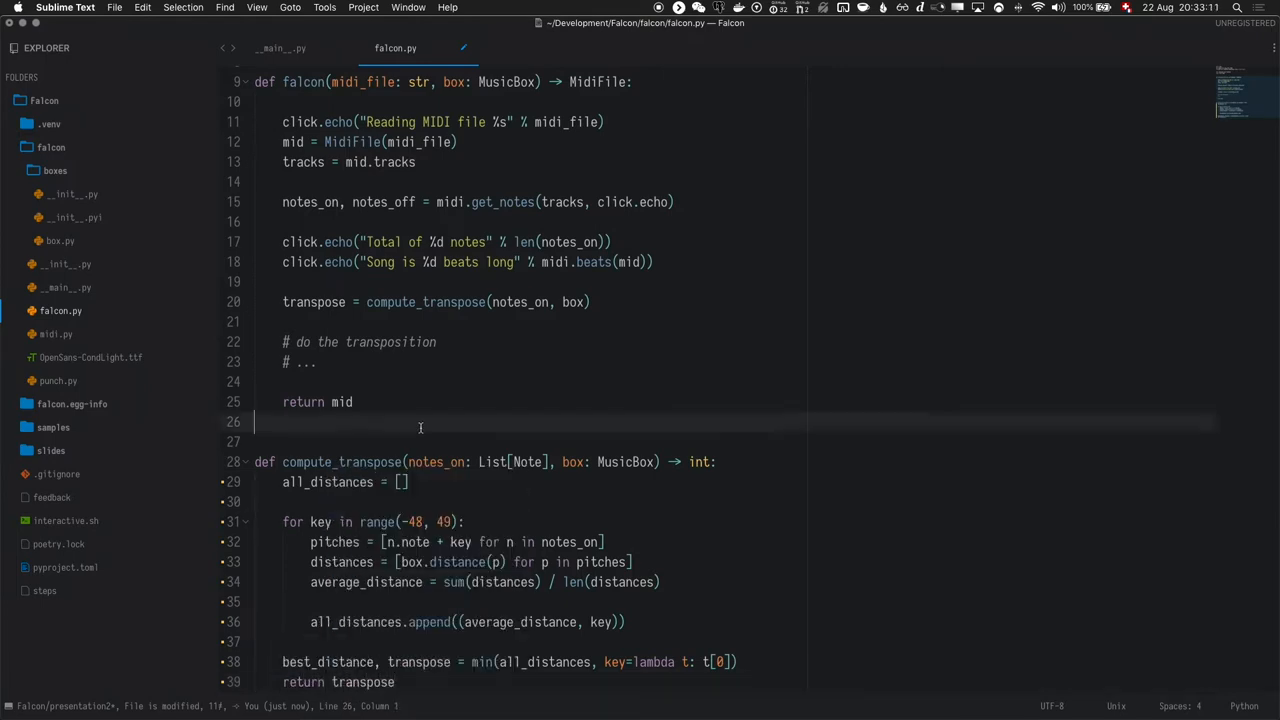
double_click(322, 302)
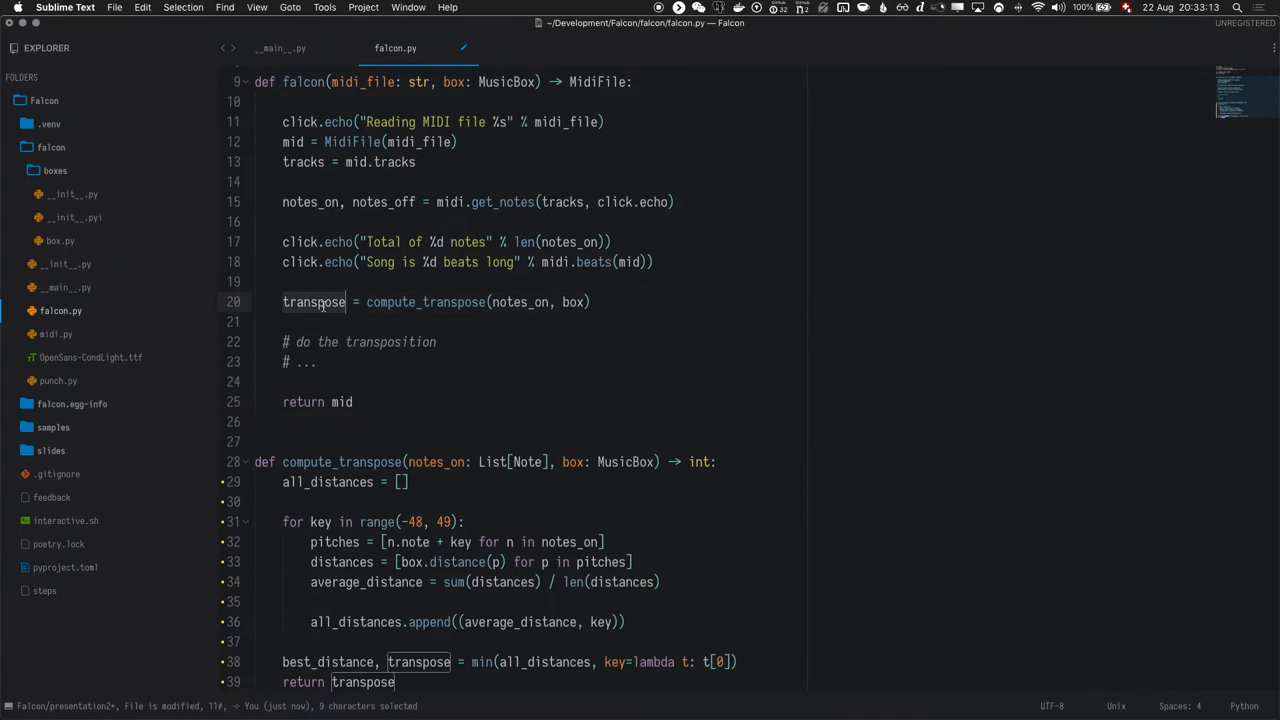
click(328, 362)
key(Return)
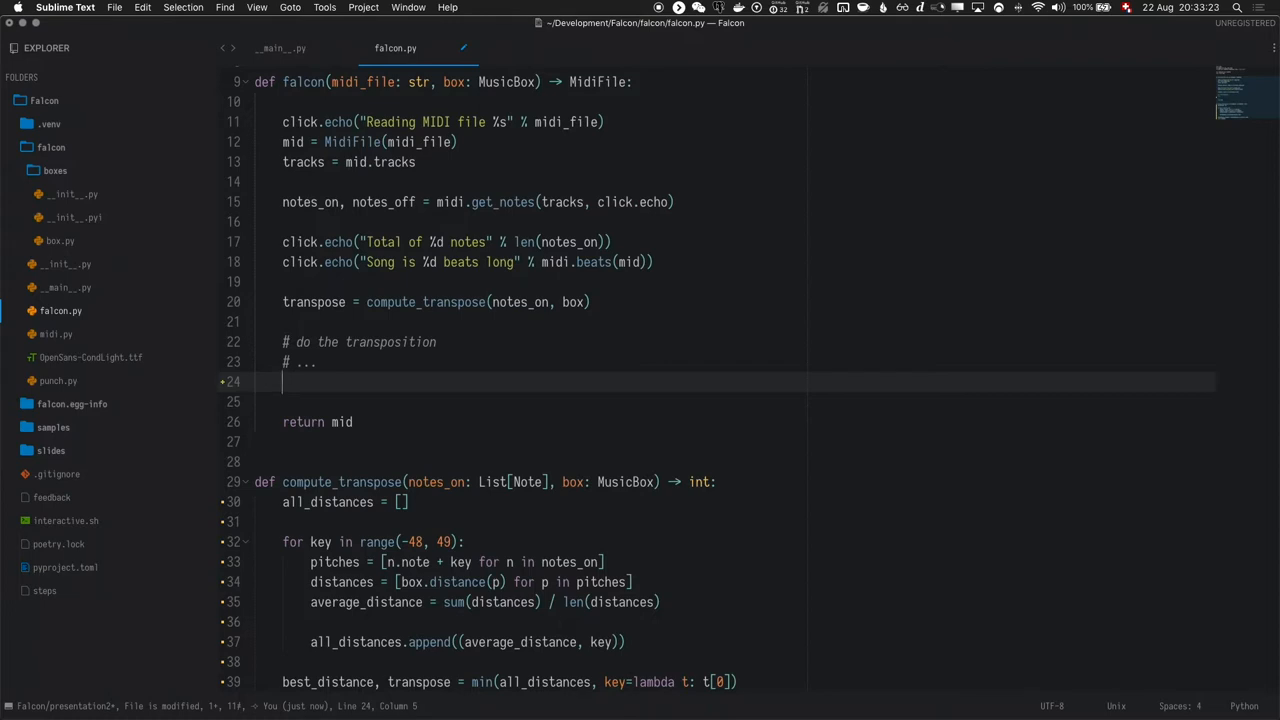
text(for note in notes)
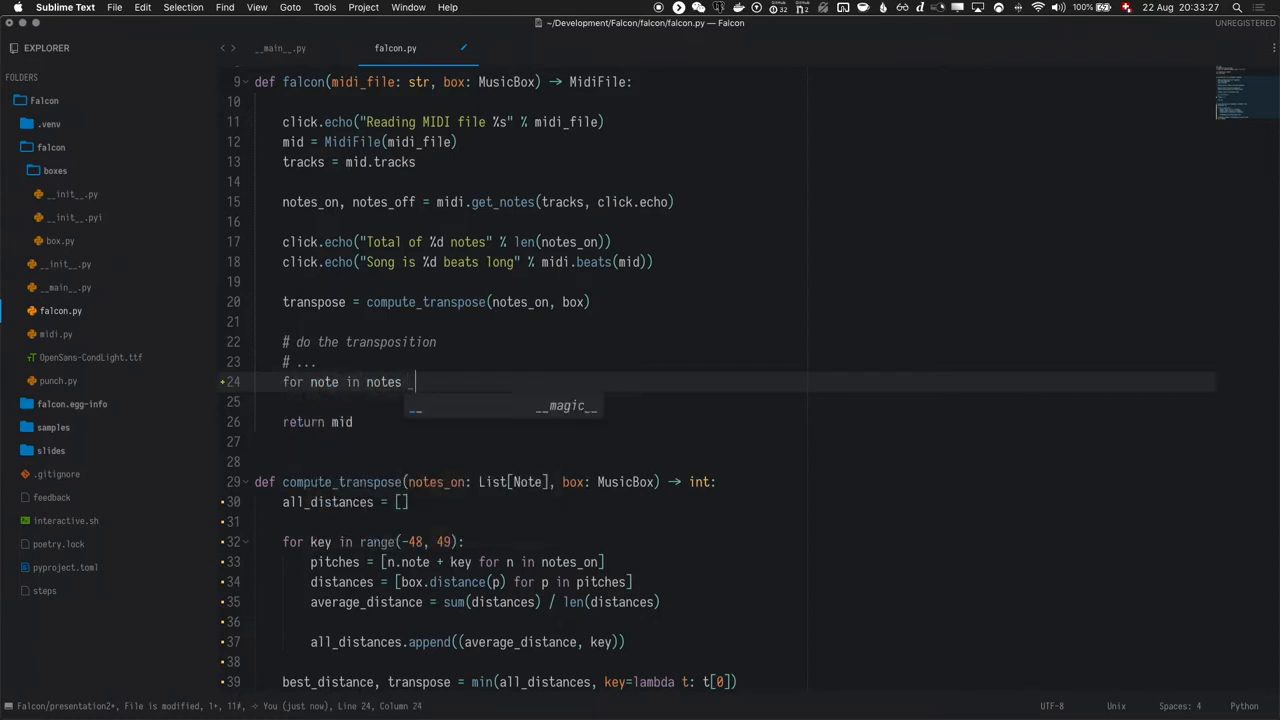
- Loop over notes_on + notes_off setting each note to box.closest(note + transpose)
key(BackSpace)
text(_on + )
text(note)
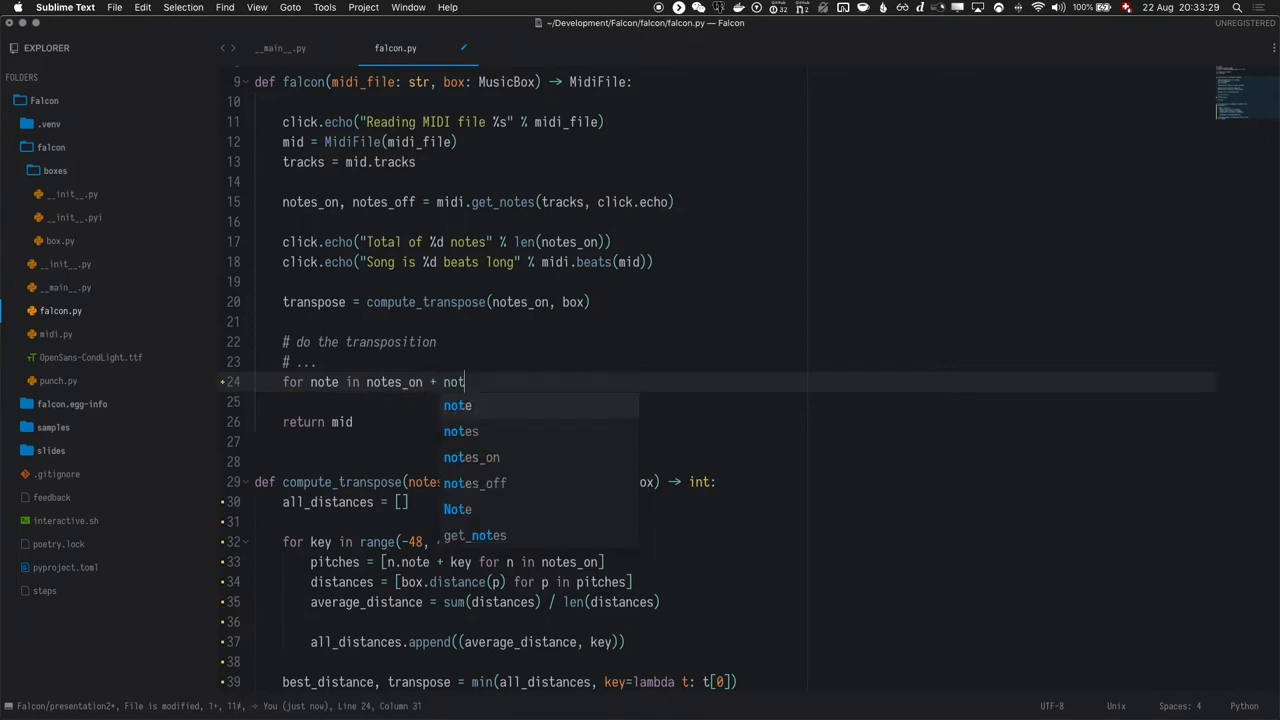
key(Down)
key(Down)
key(Down)
key(Tab)
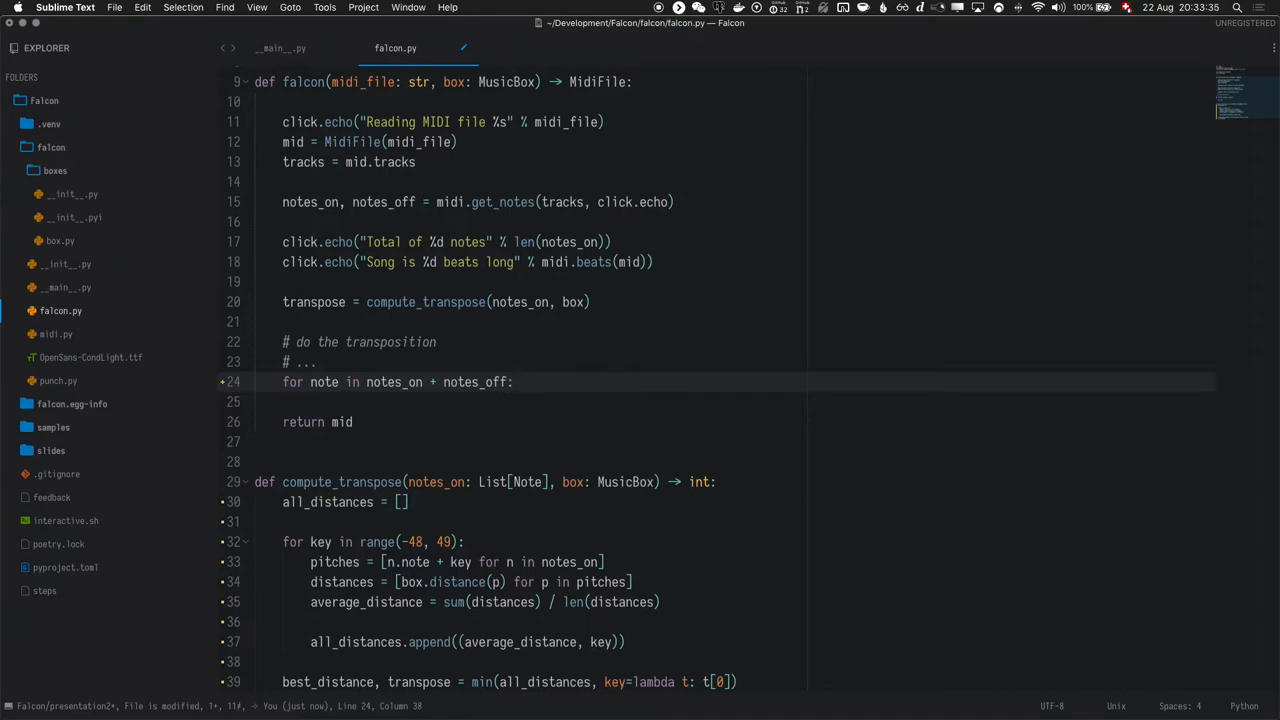
key(Return)
text(closest = )
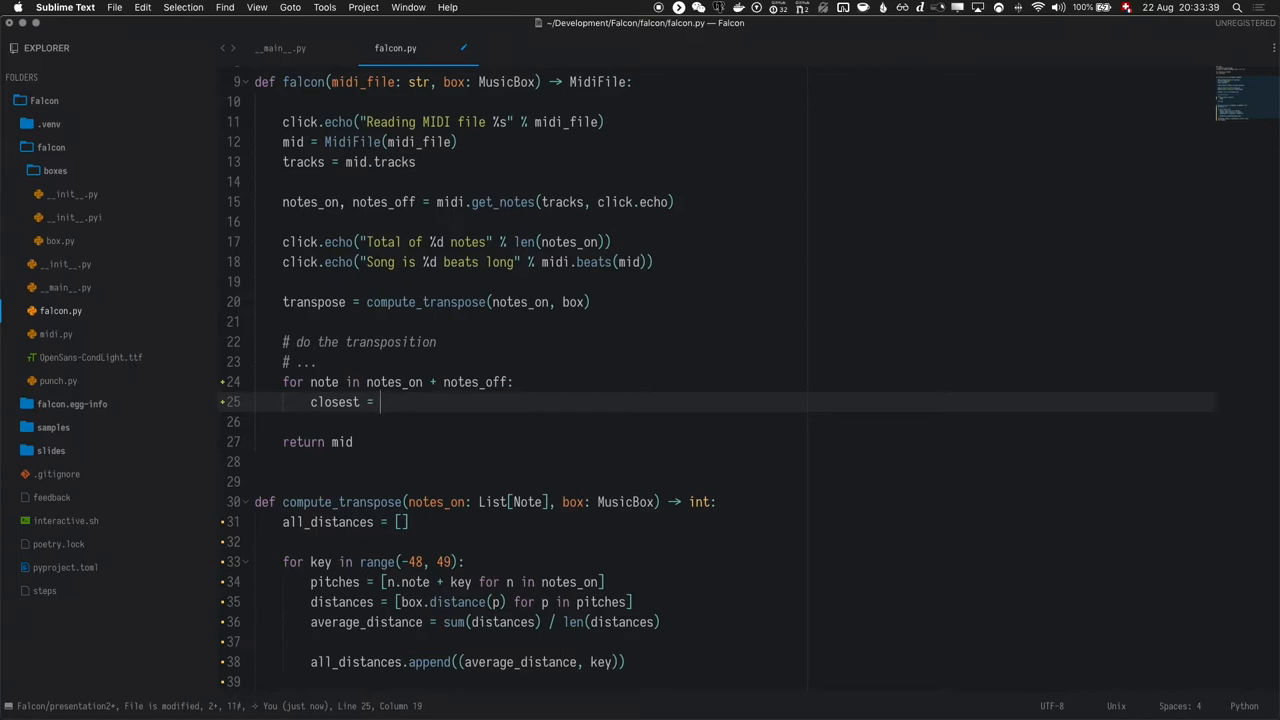
text(box)
key(Escape)
text(.)
text(clos)
key(Tab)
text(()
text(note.note )
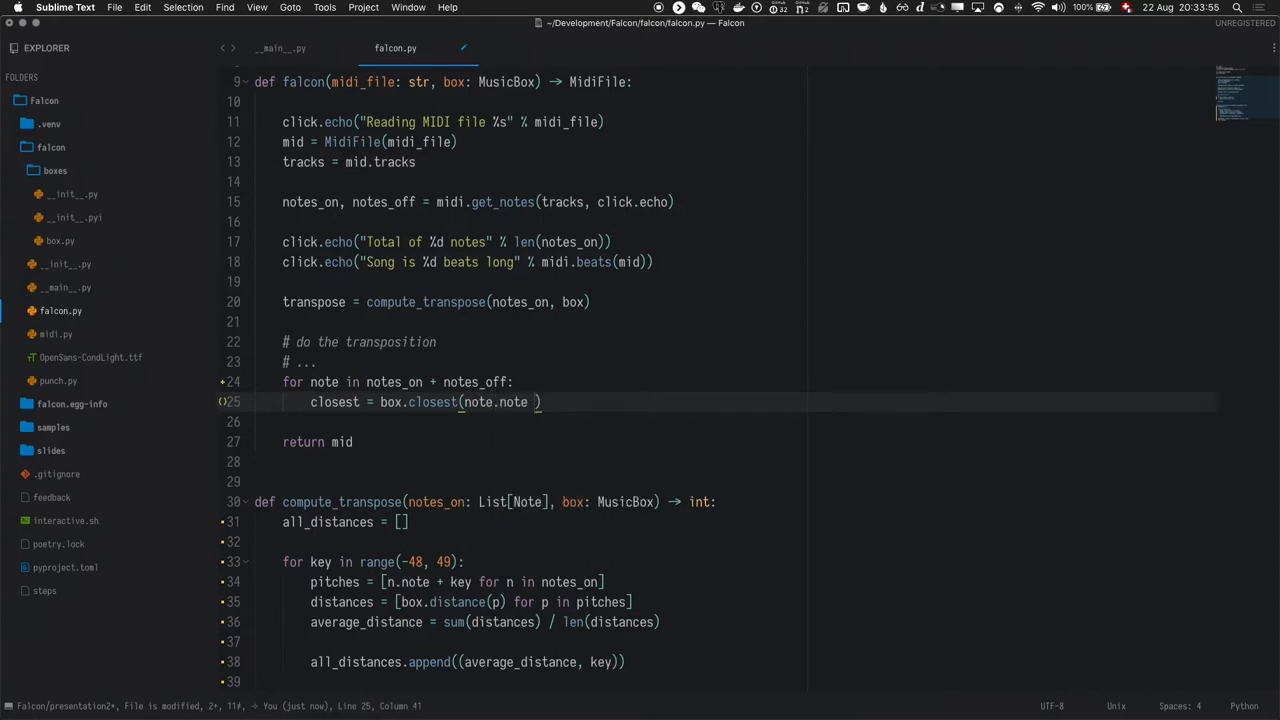
text(+ )
text(tra)
key(Tab)
key(Return)
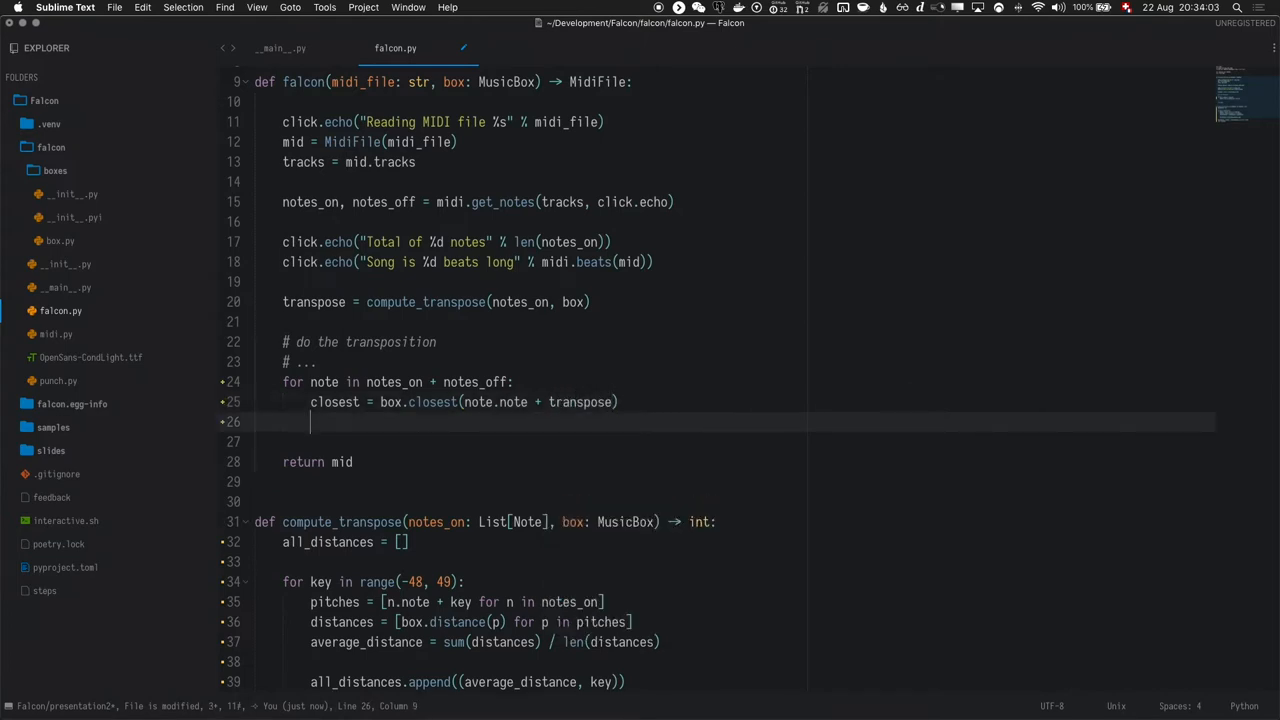
text(note.note = closests)
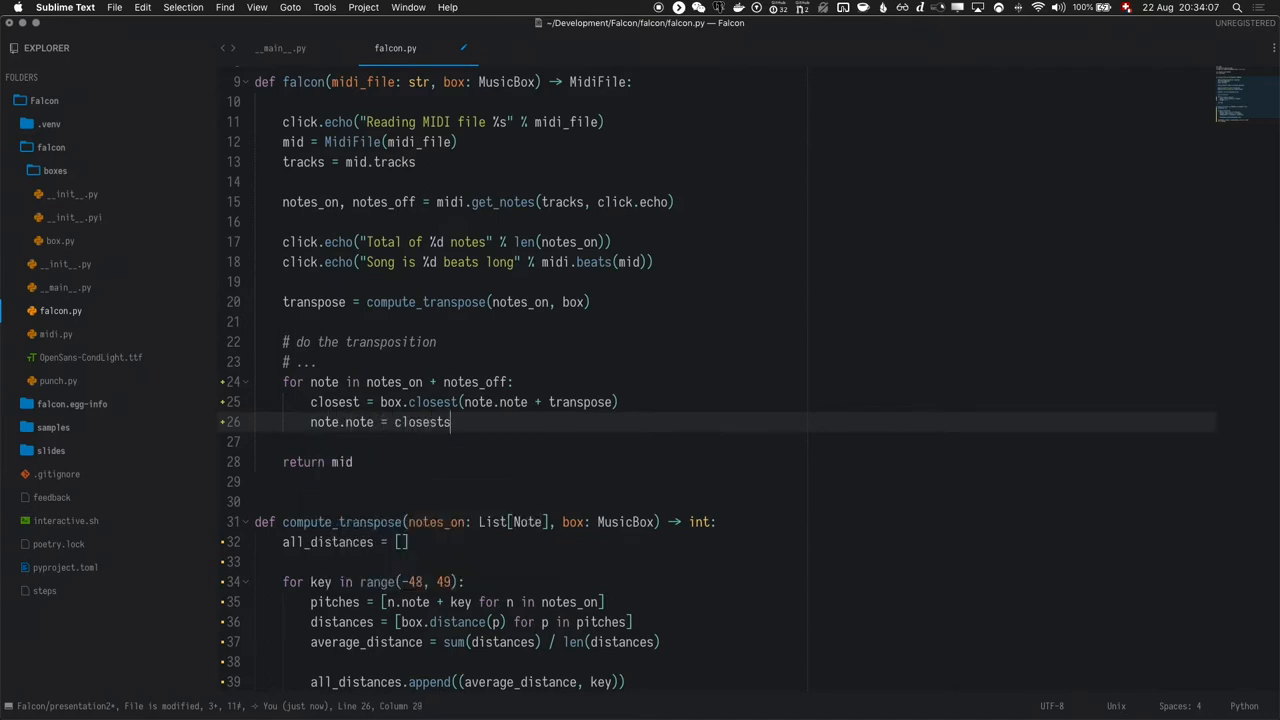
key(BackSpace)
- Check other uses of closest, save falcon.py and switch to the terminal
double_click(425, 402)
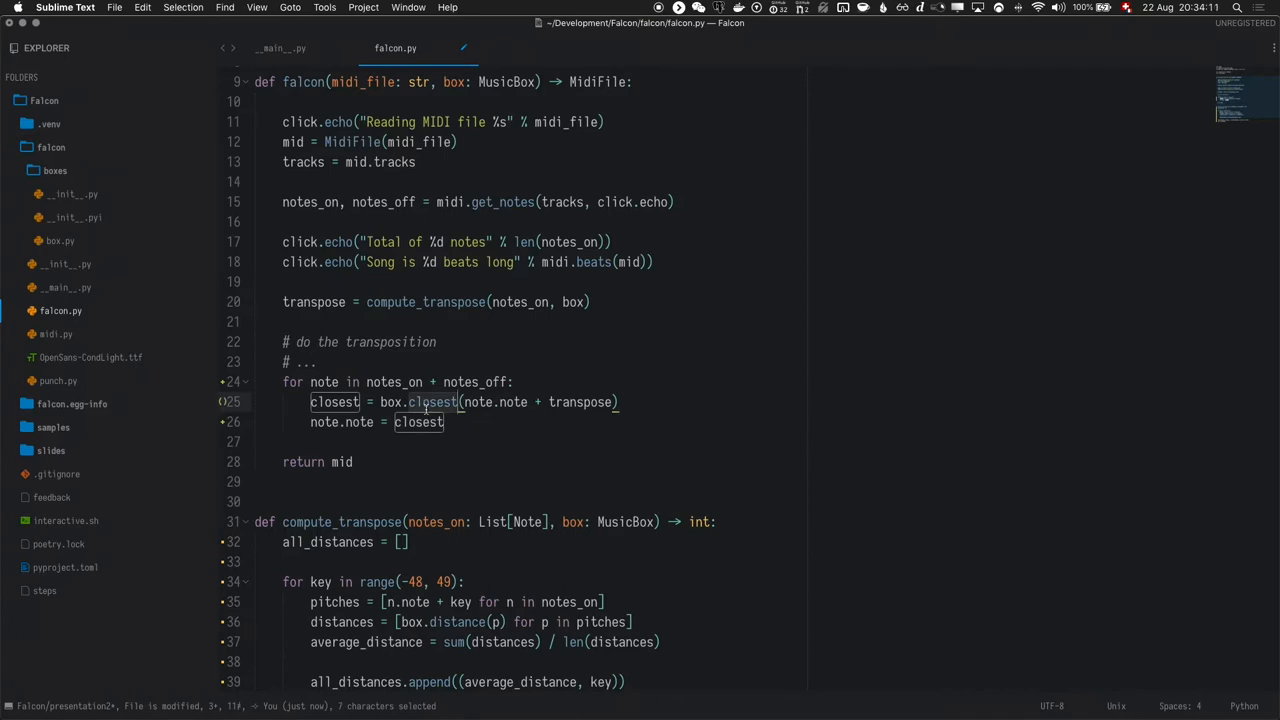
click(318, 445)
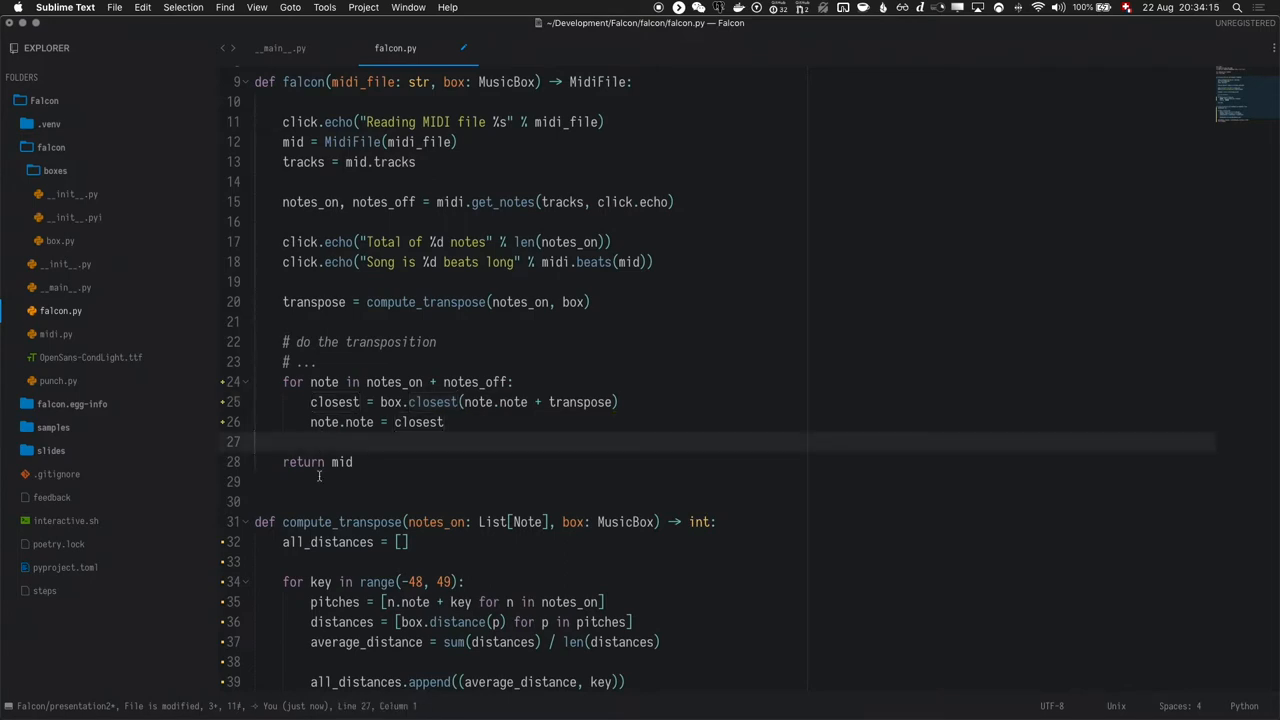
key(super+s)
key(super+Tab)
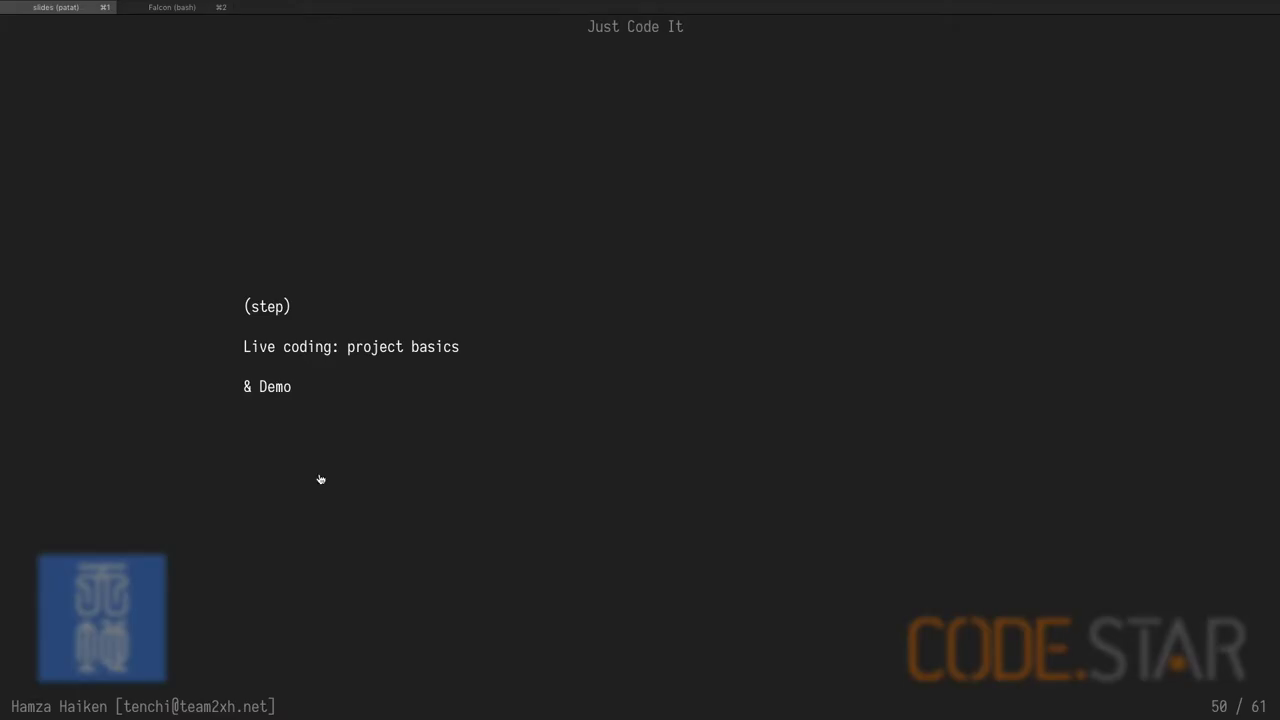
- Run python -m falcon, activate the virtualenv with pactivate, and rerun it successfully
key(super+2)
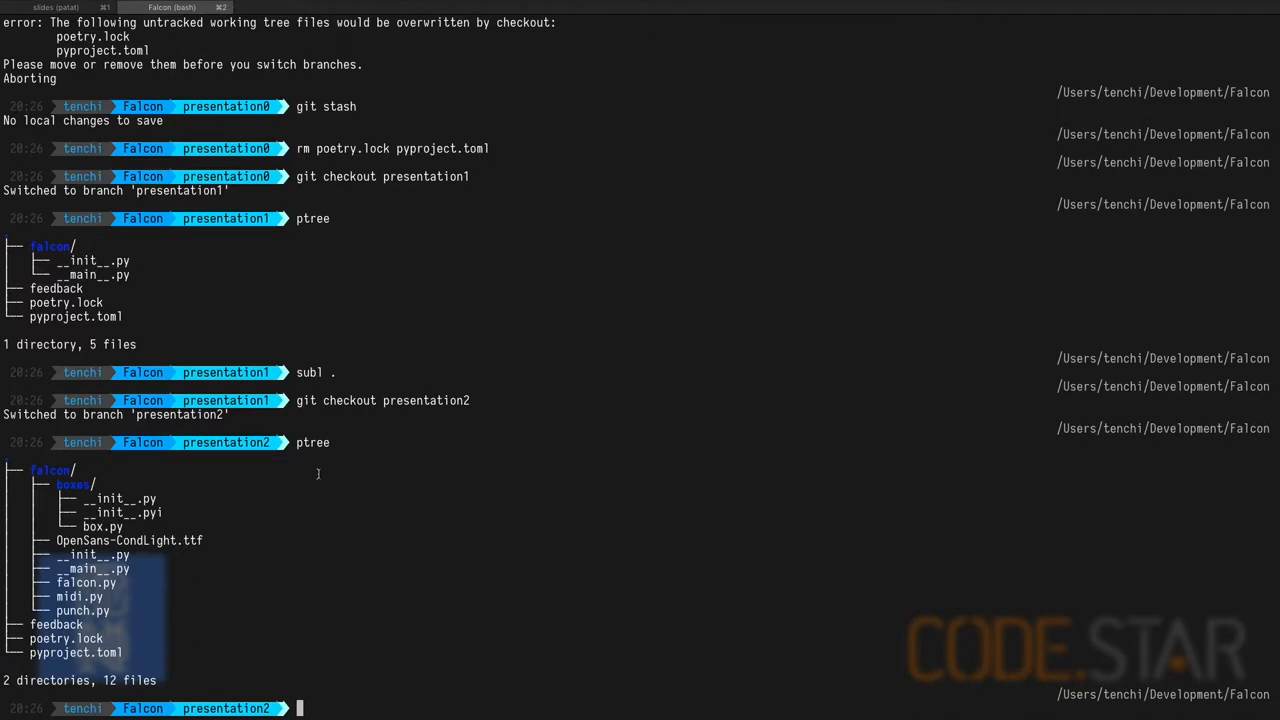
text(python -m )
text(falcon)
key(Return)
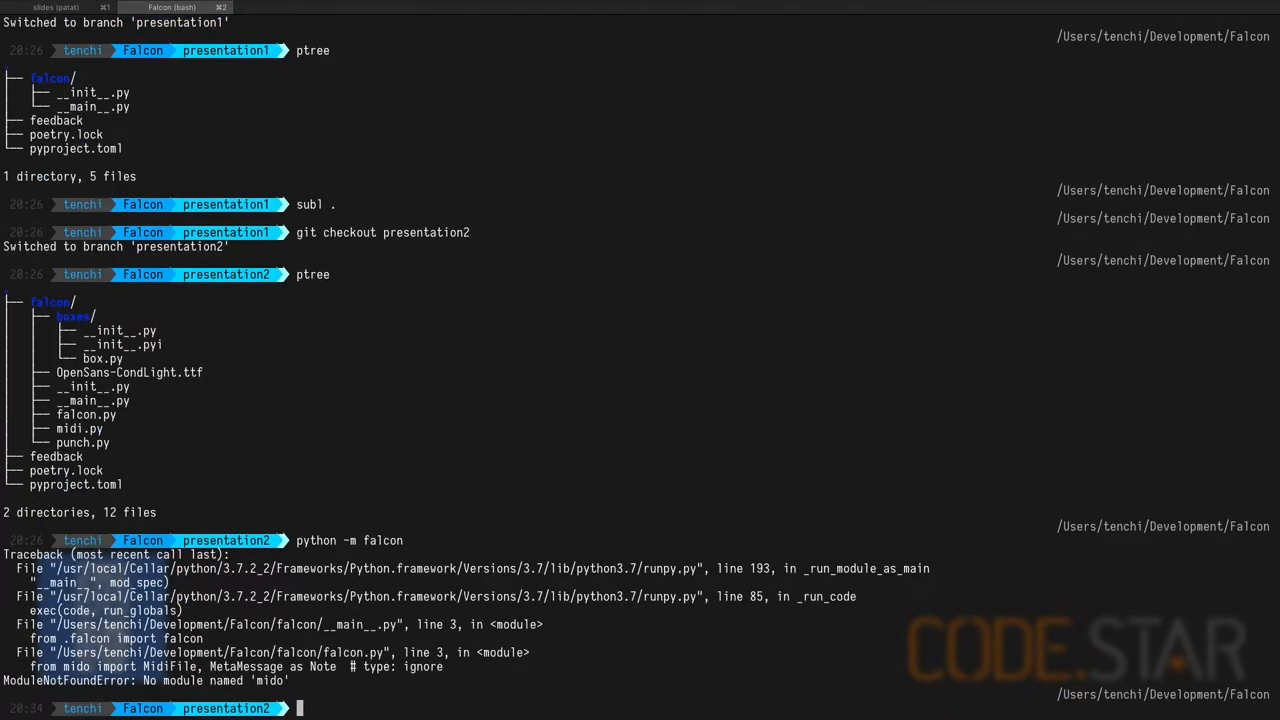
text(pactivate)
key(Return)
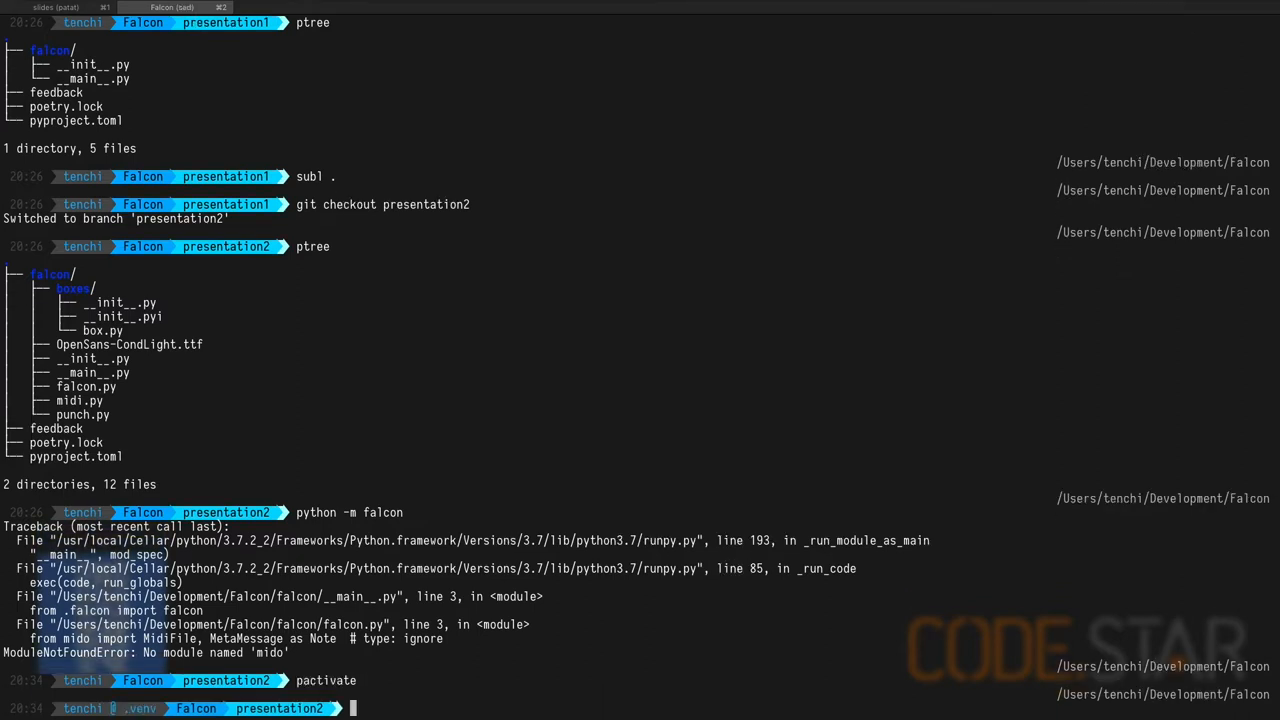
key(Up)
key(Up)
key(Return)
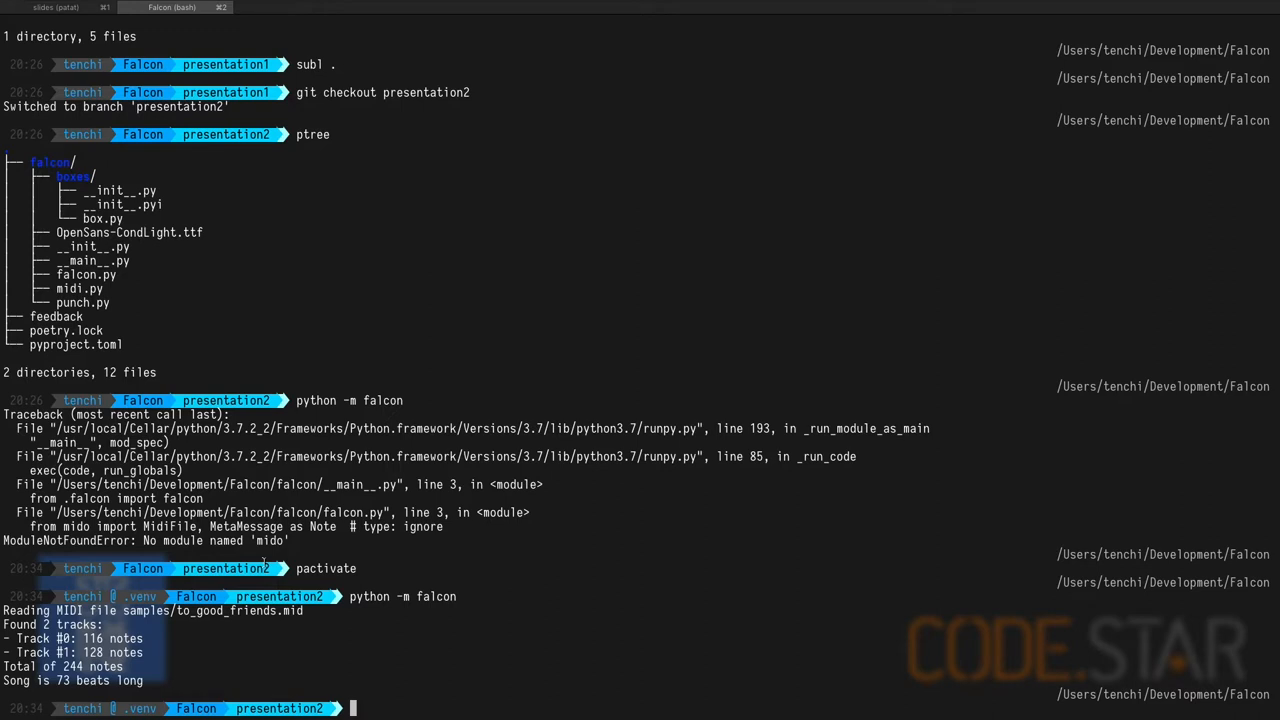
text(ls)
- List the project files and open samples/to_good_friends.mid in MuseScore
key(Return)
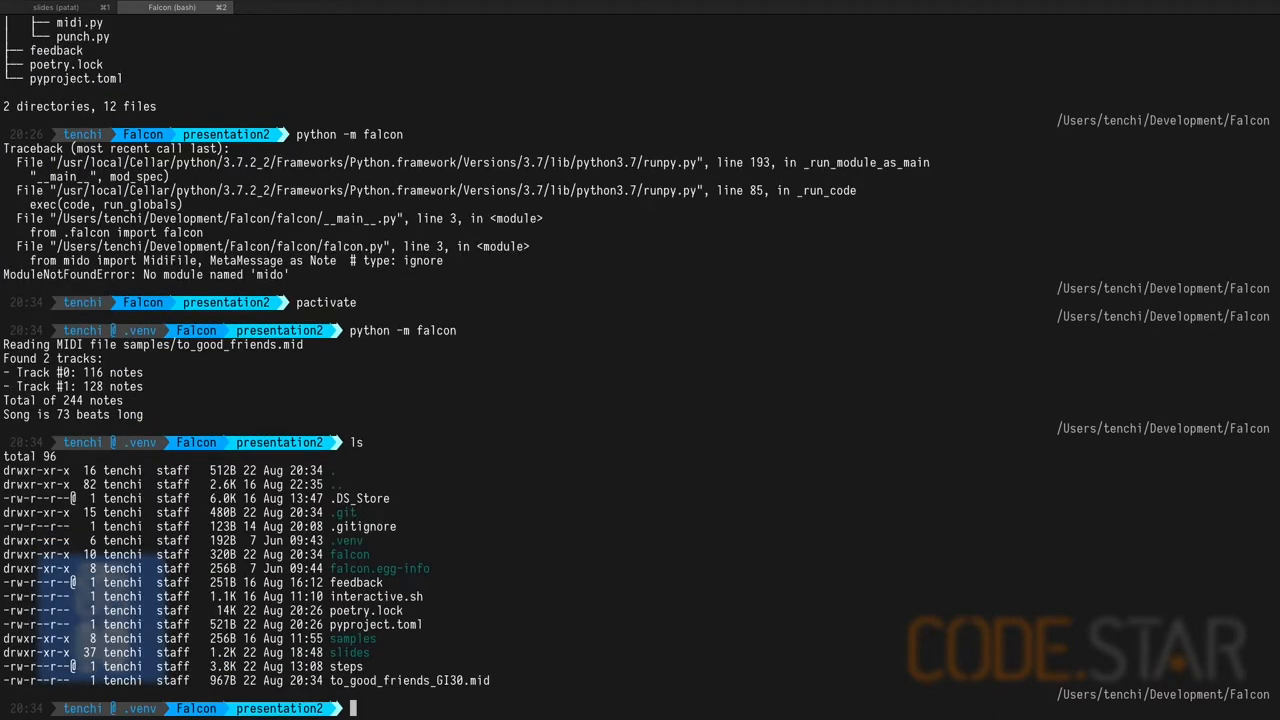
double_click(416, 680)
text(open sam)
key(Tab)
key(Tab)
key(Return)
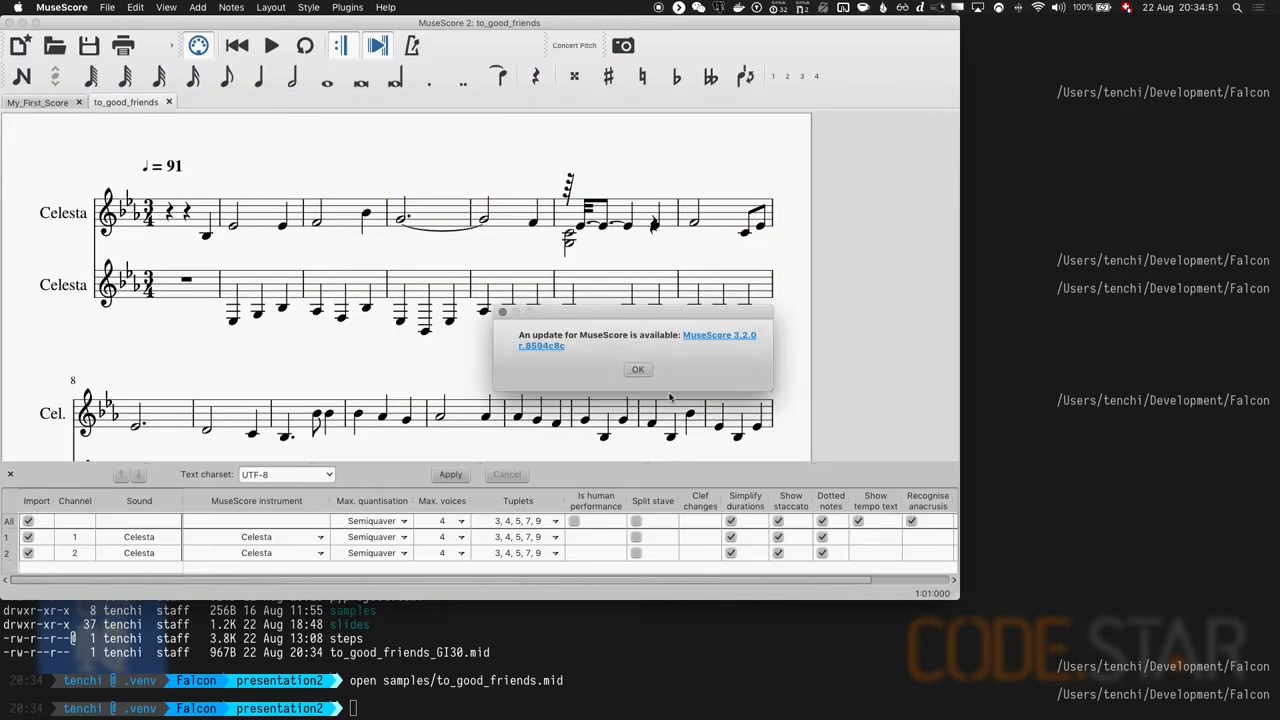
- Dismiss the update notice and play the original imported song, adjusting the volume
click(639, 371)
click(270, 45)
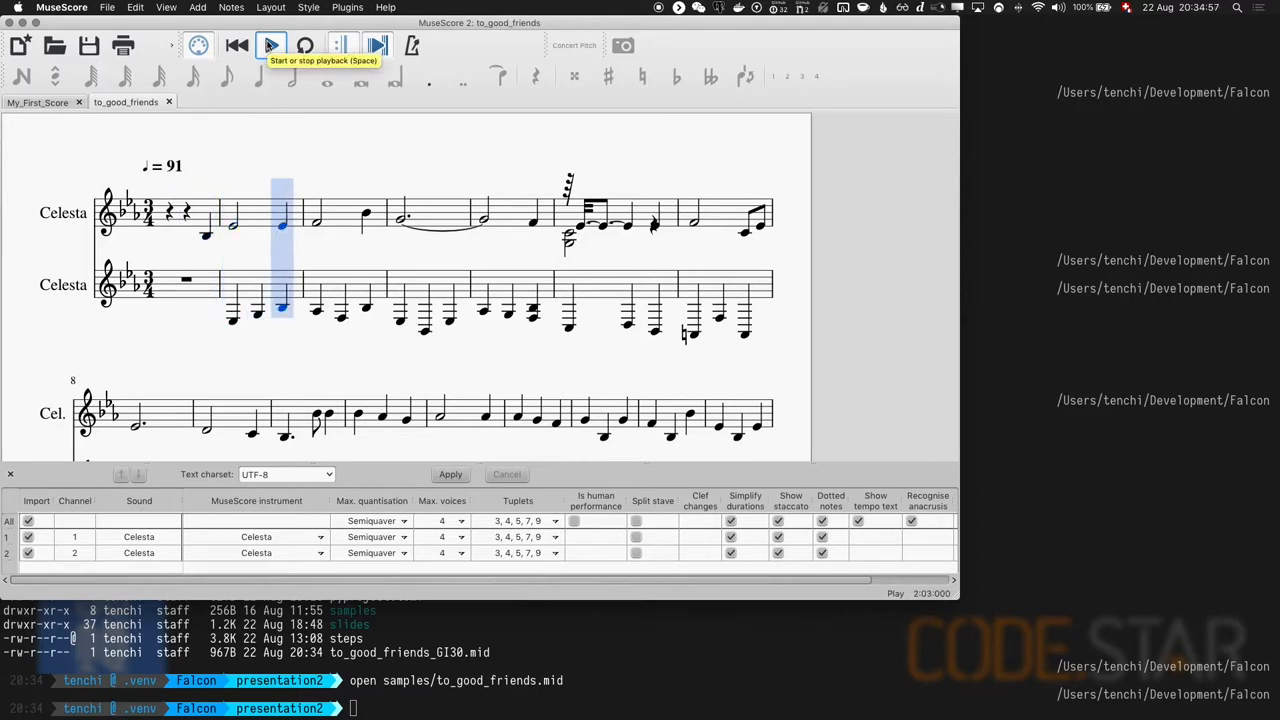
key(XF86AudioRaiseVolume)
- From the terminal, open the generated to_good_friends_GI30.mid in MuseScore
key(super+Tab)
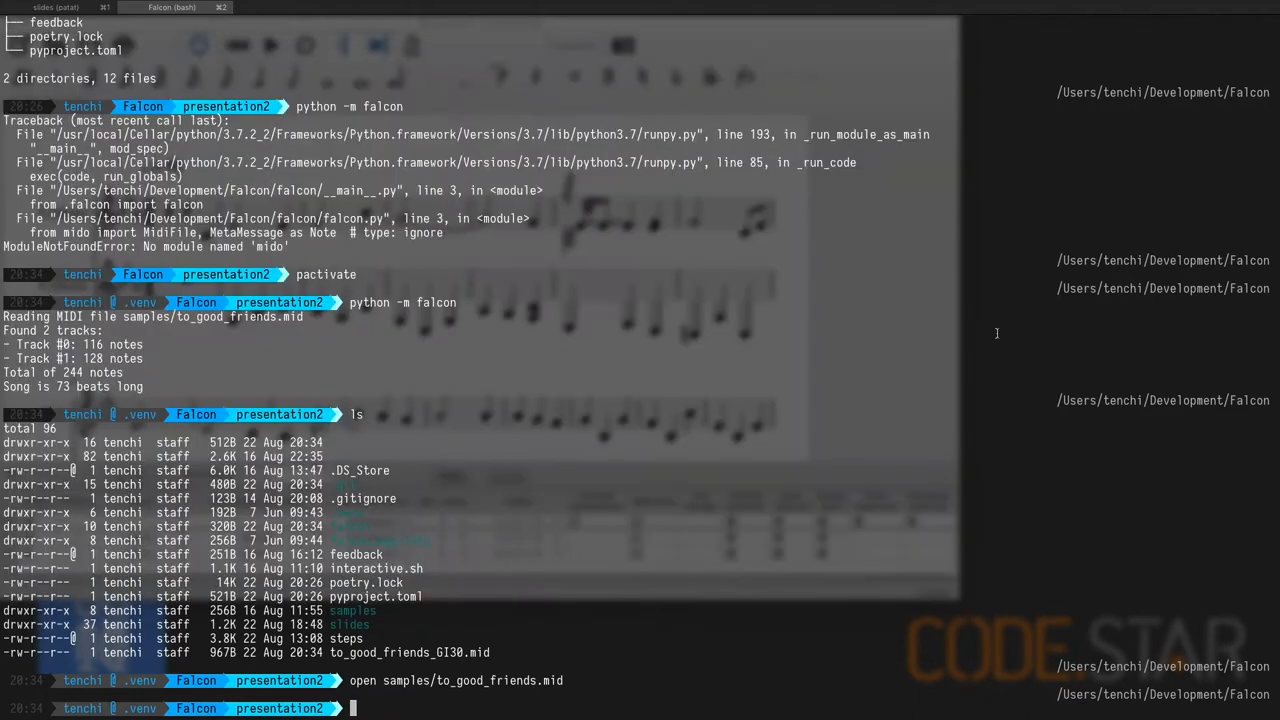
text(open to_g)
key(Tab)
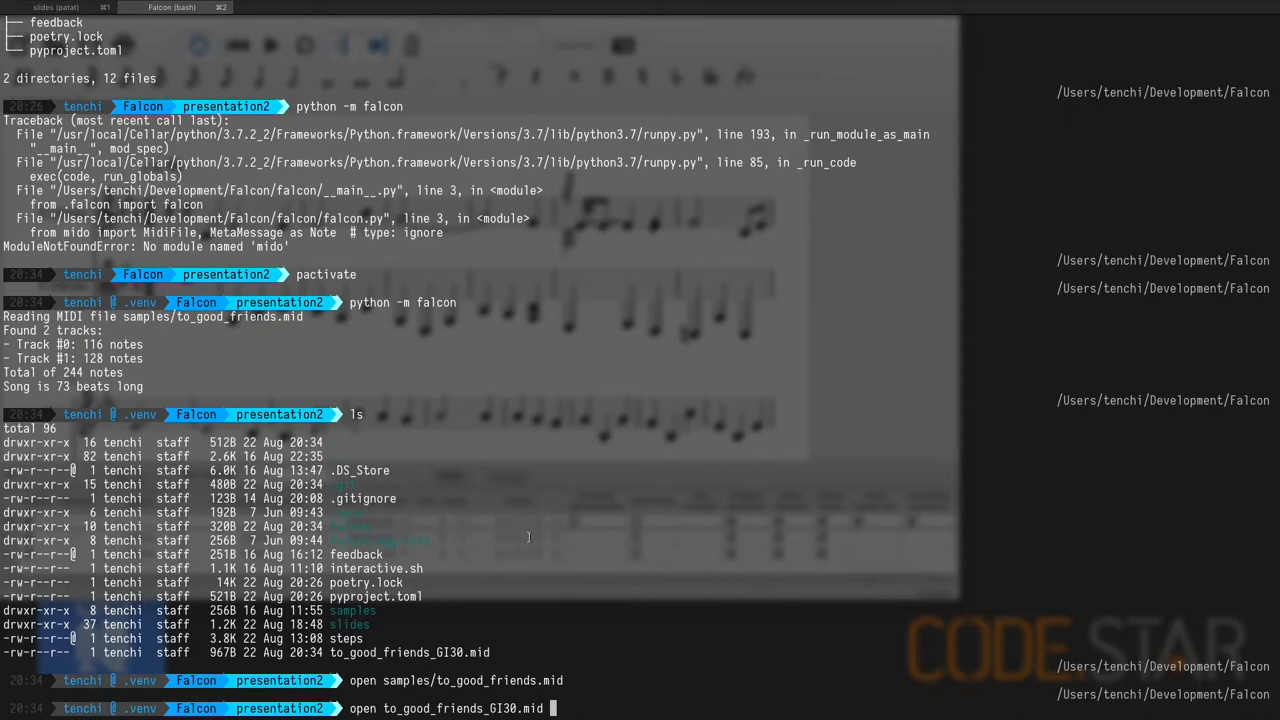
key(Return)
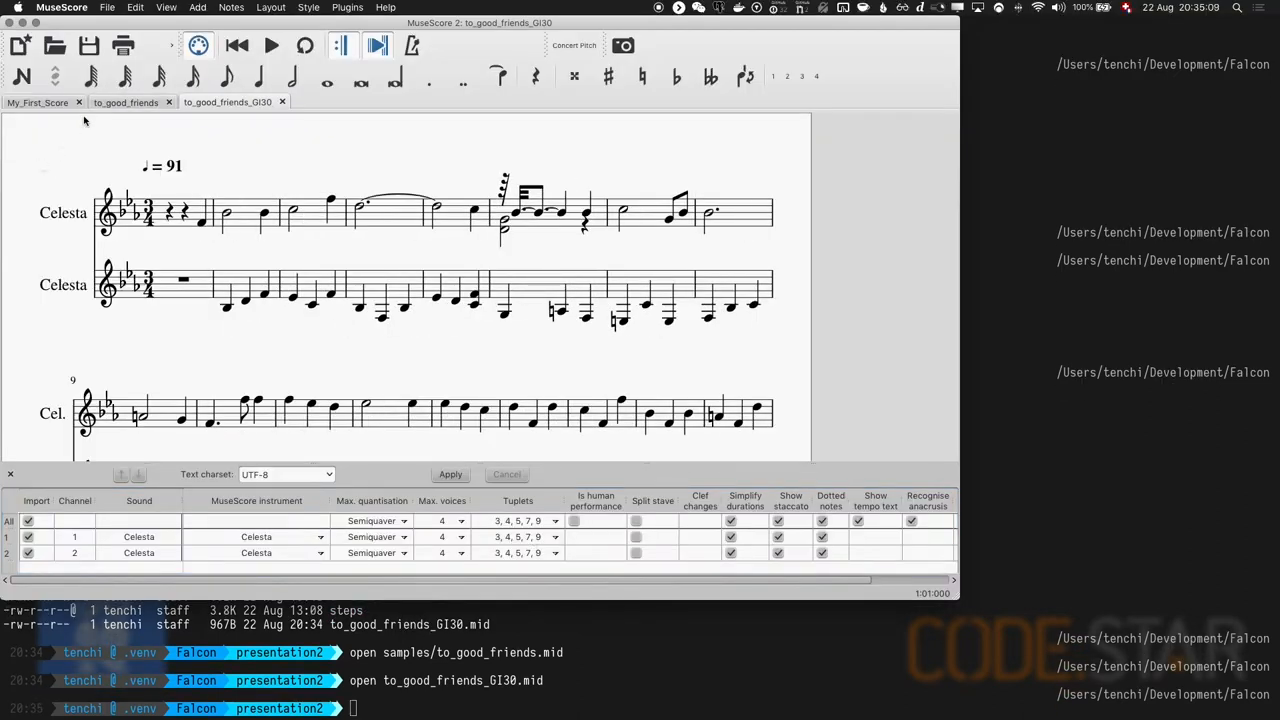
- Play and stop the to_good_friends_GI30 score, then quit MuseScore back to the slideshow
click(130, 102)
click(195, 102)
click(152, 103)
click(227, 102)
click(271, 45)
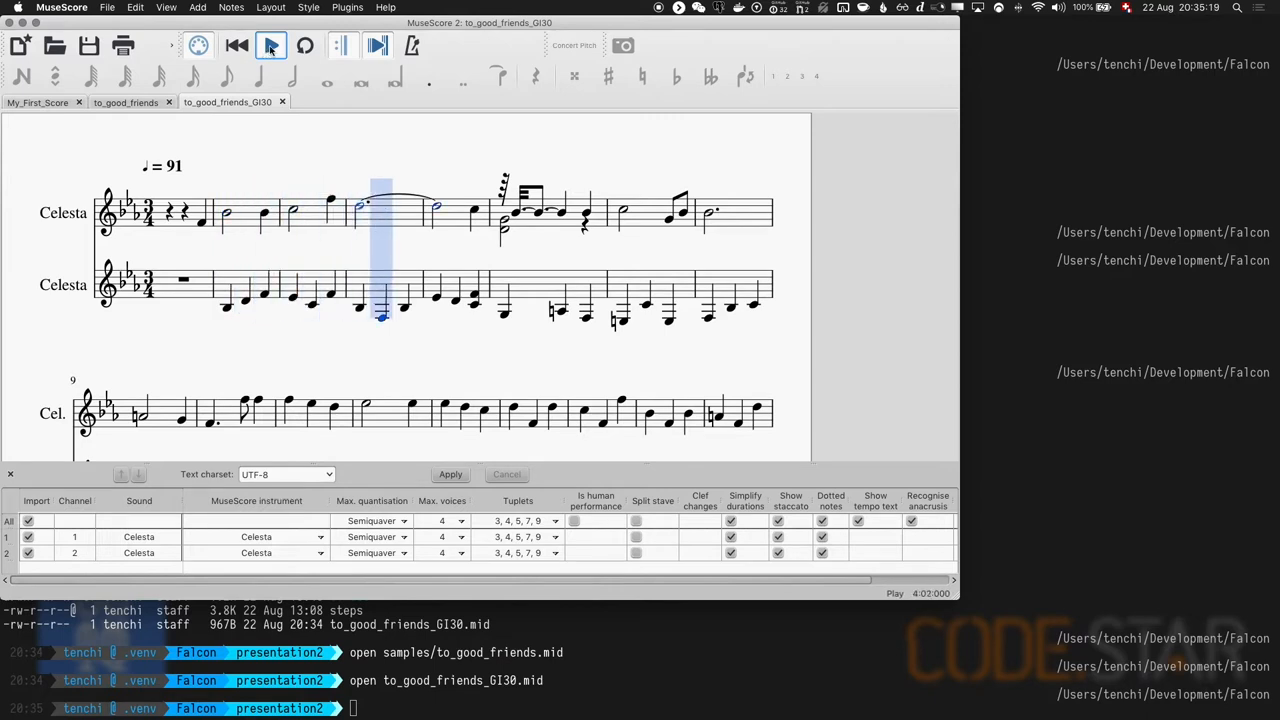
click(271, 45)
click(1078, 308)
key(super+q)
- Bring up the patat slides and advance past the project basics slide
key(super+1)
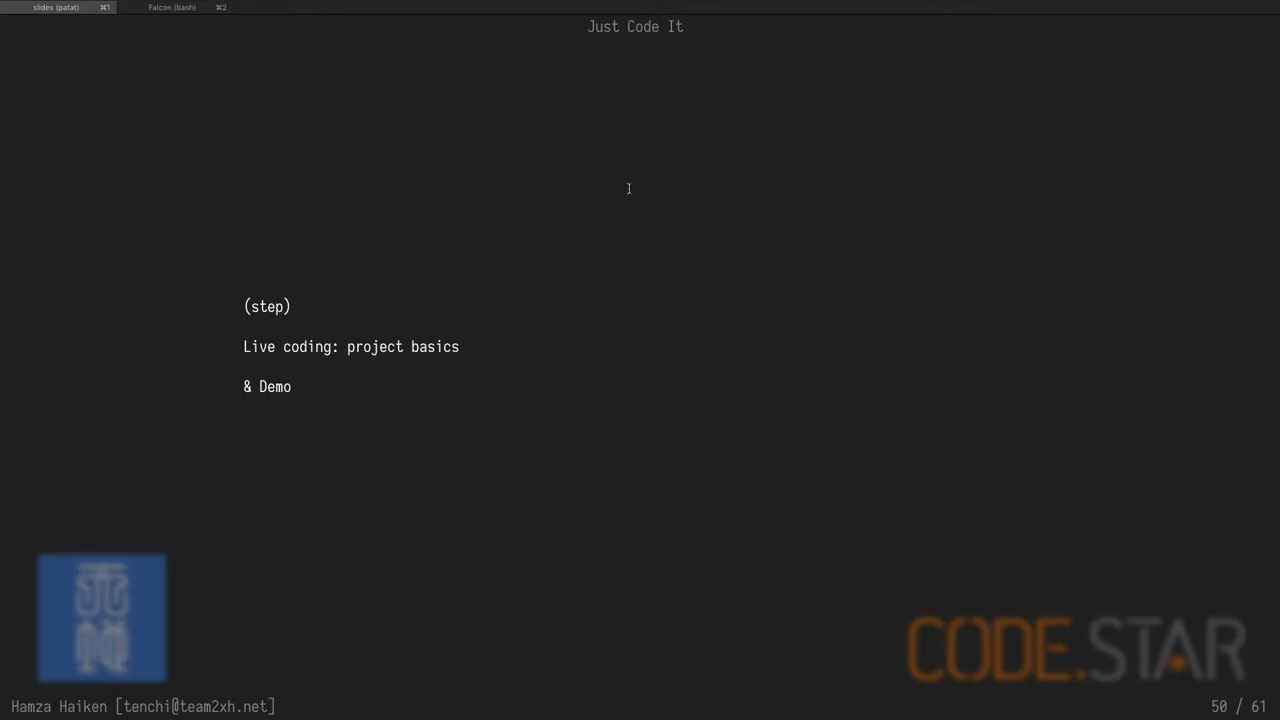
key(space)
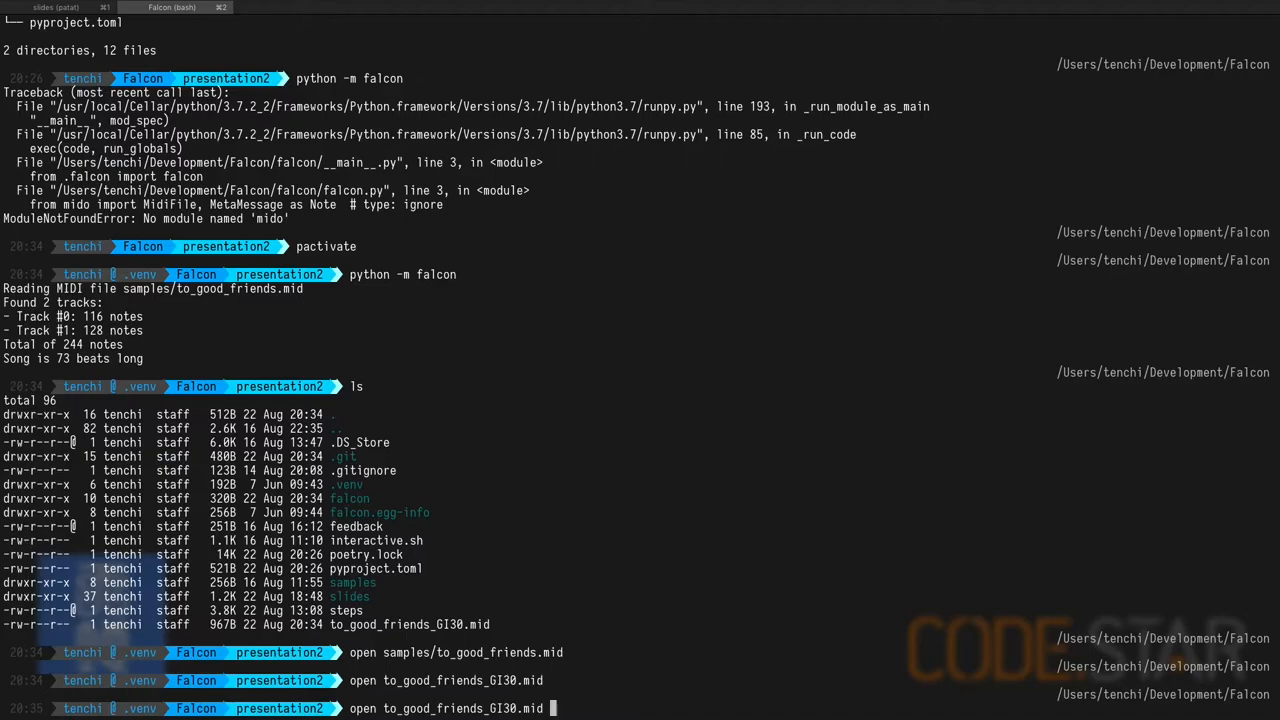
- Run presentation_next to check out the presentation3 branch and list its file tree
key(ctrl+u)
text(press)
key(BackSpace)
key(Tab)
text(next)
key(Return)
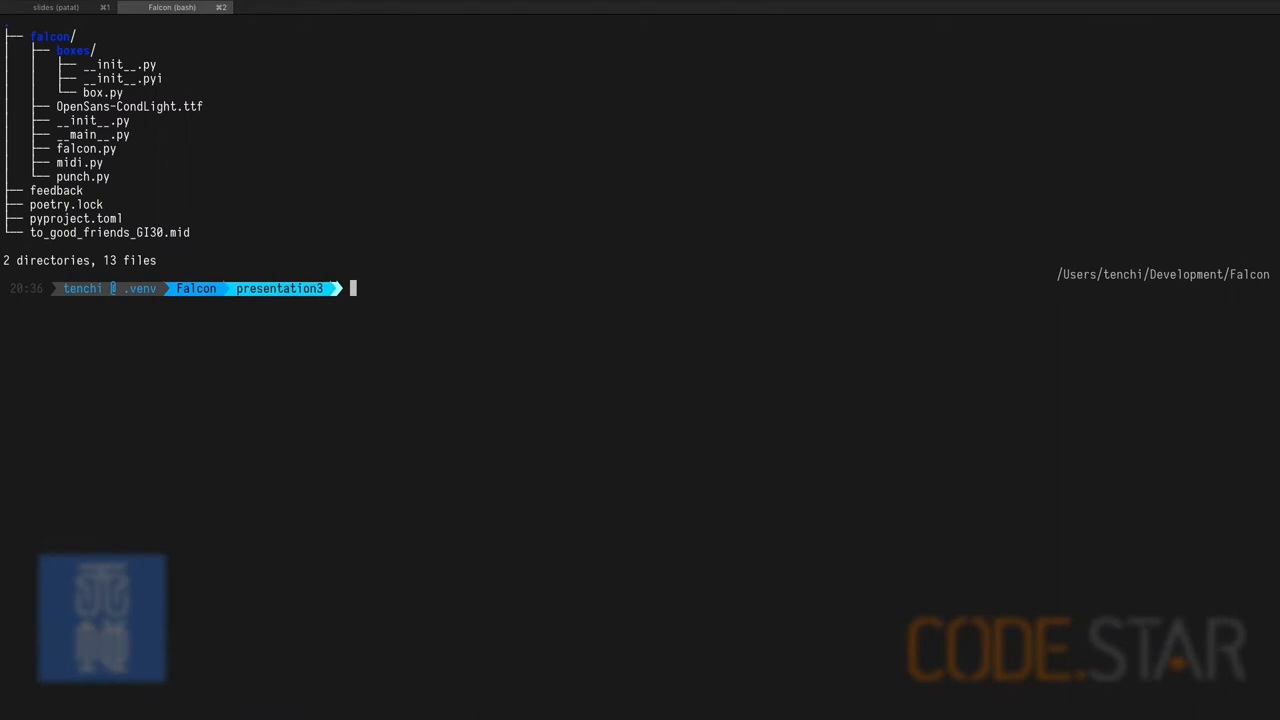
- Show punch.py's Image.new block and its 500 width in Sublime Text, then return to the slides
click(194, 360)
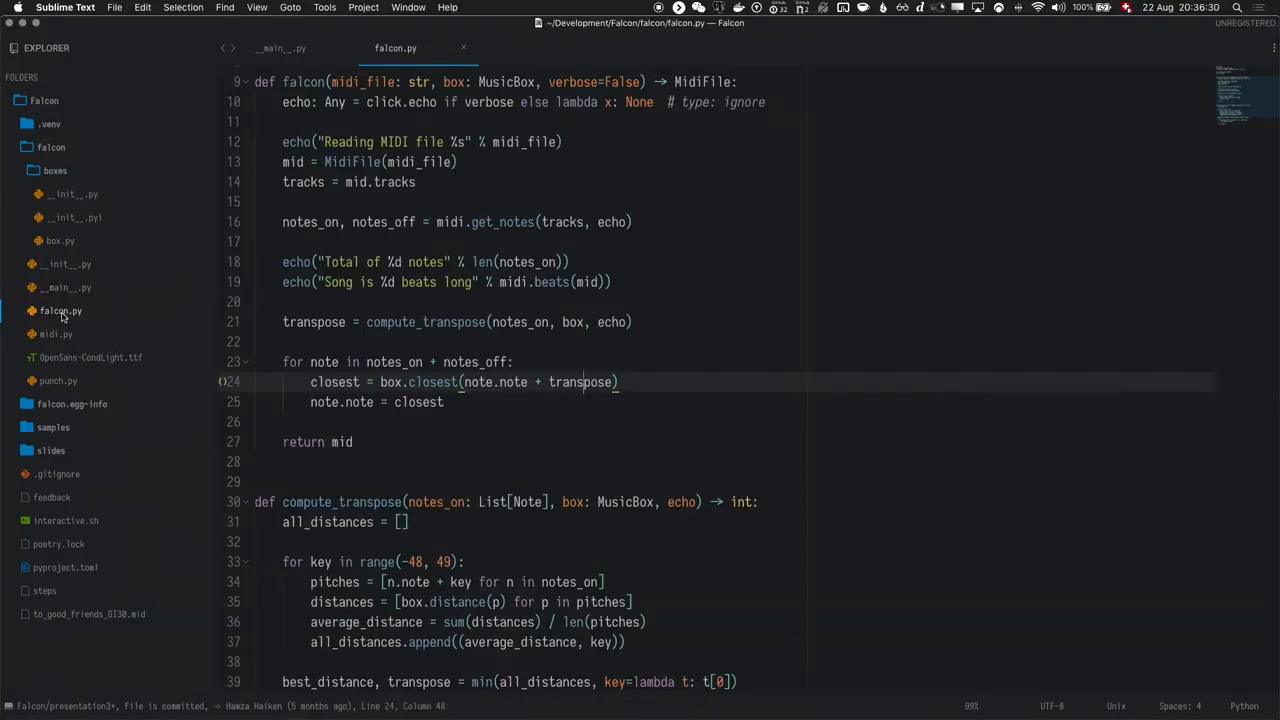
click(58, 381)
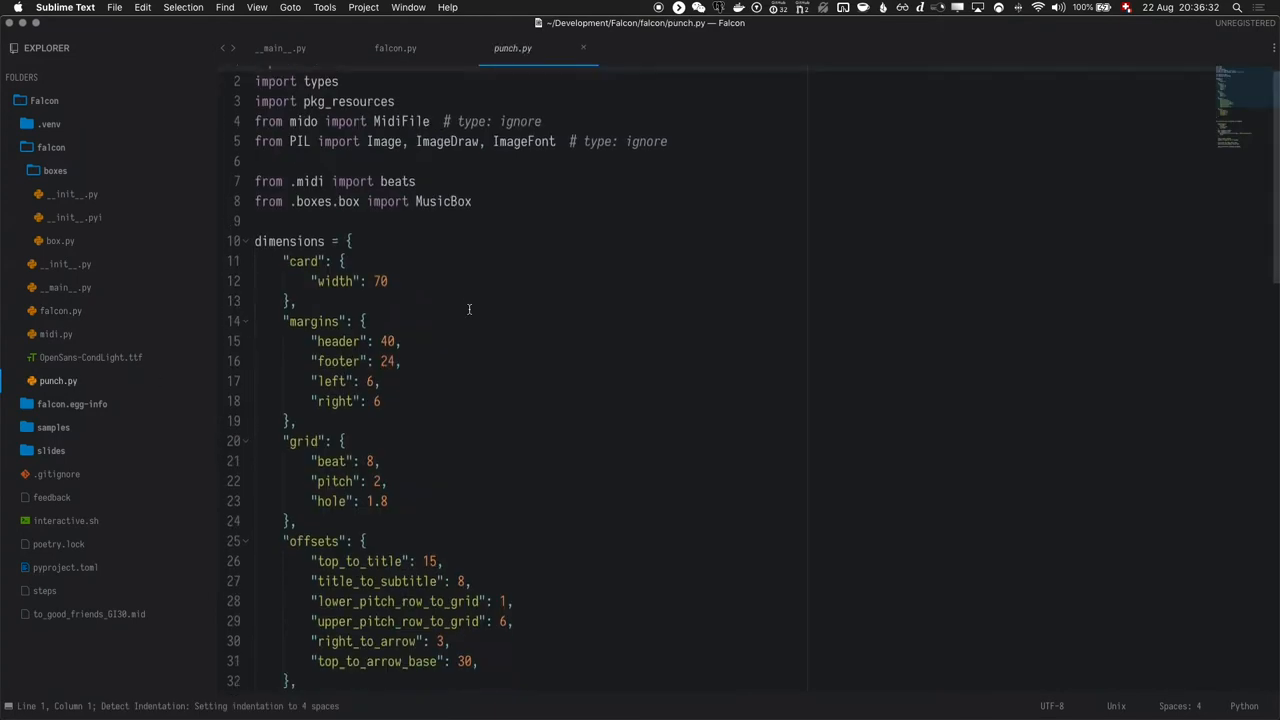
scroll(469, 310, down, 5)
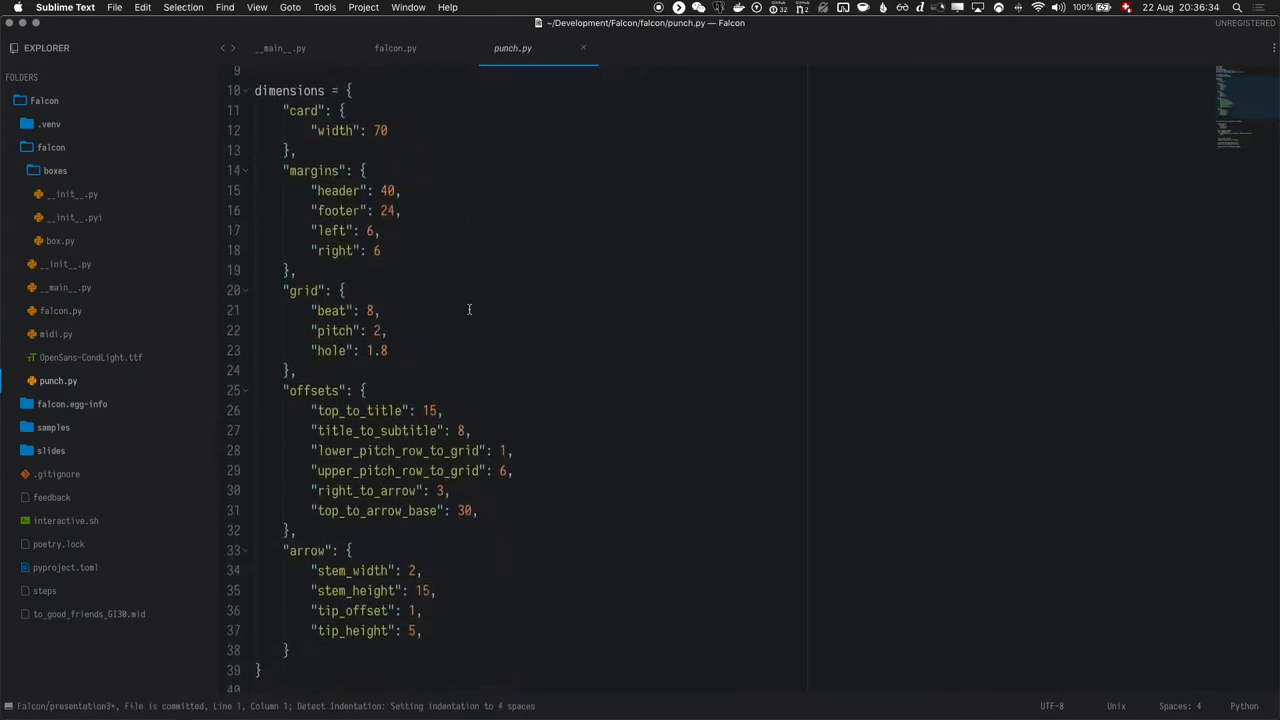
scroll(469, 310, down, 5)
scroll(469, 310, down, 5)
scroll(469, 310, down, 5)
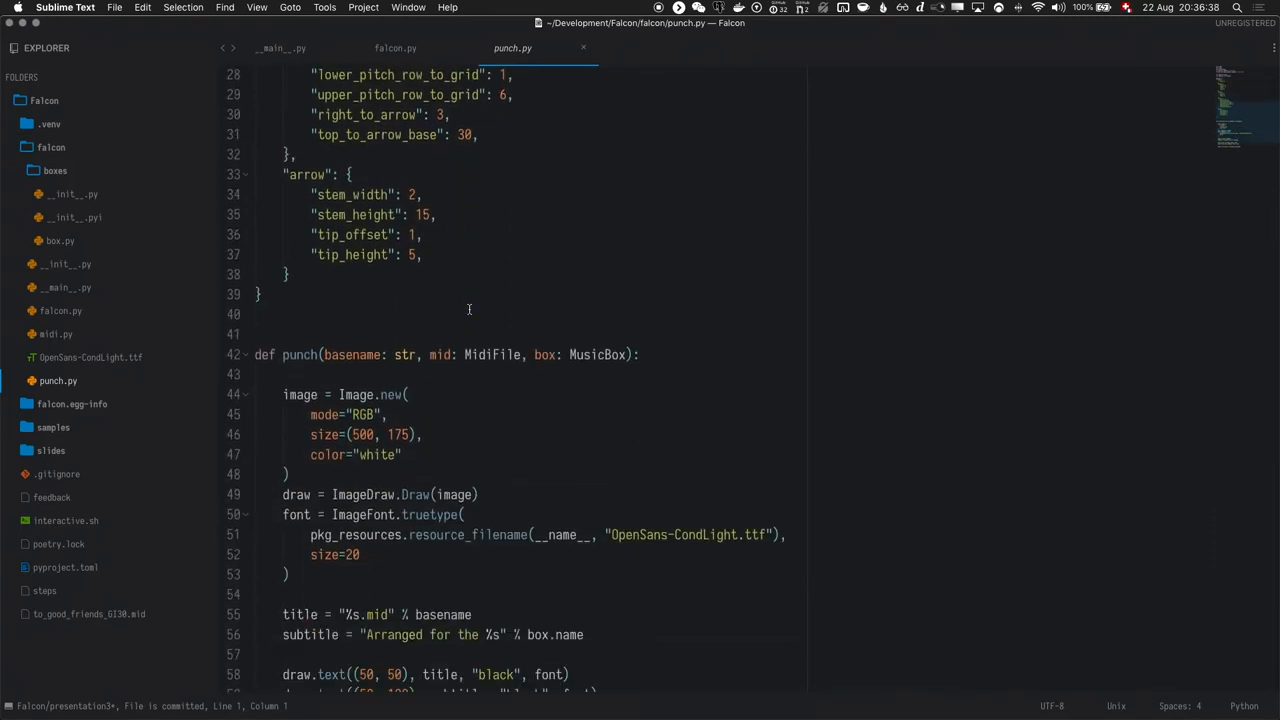
scroll(469, 310, down, 3)
scroll(469, 310, down, 3)
scroll(469, 310, down, 2)
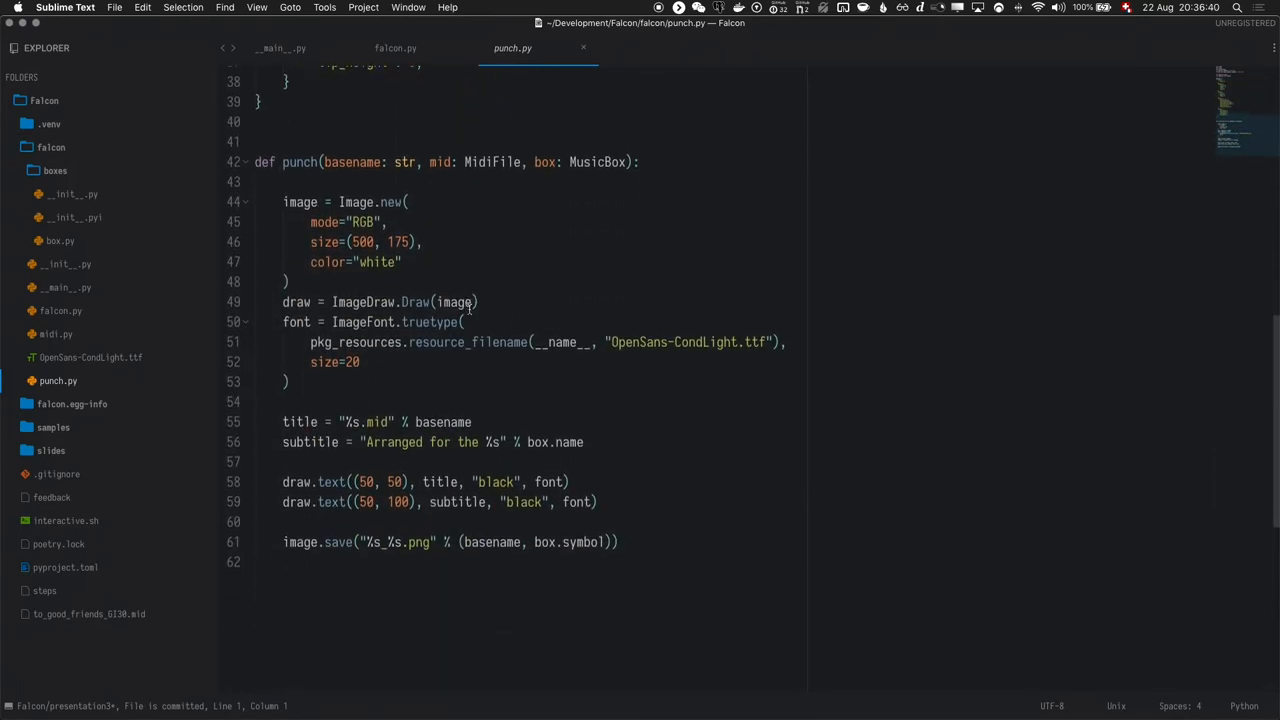
drag(290, 282, 340, 202)
double_click(362, 242)
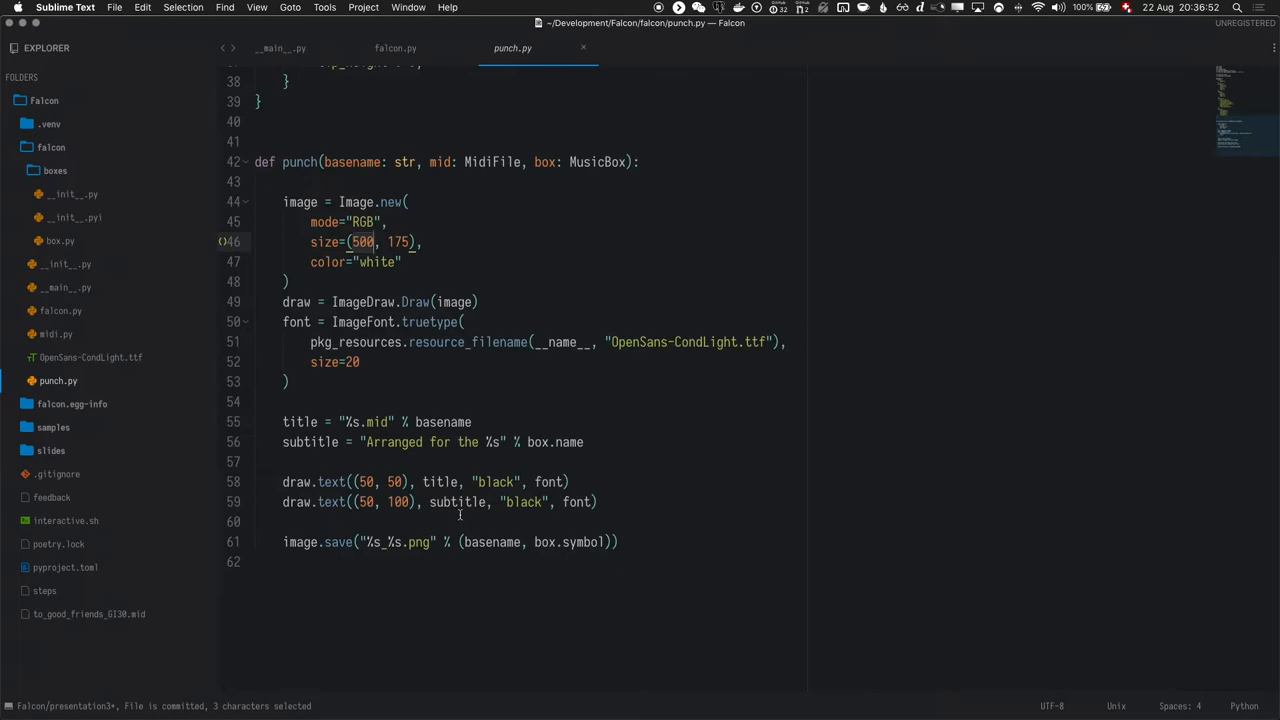
key(super+Tab)
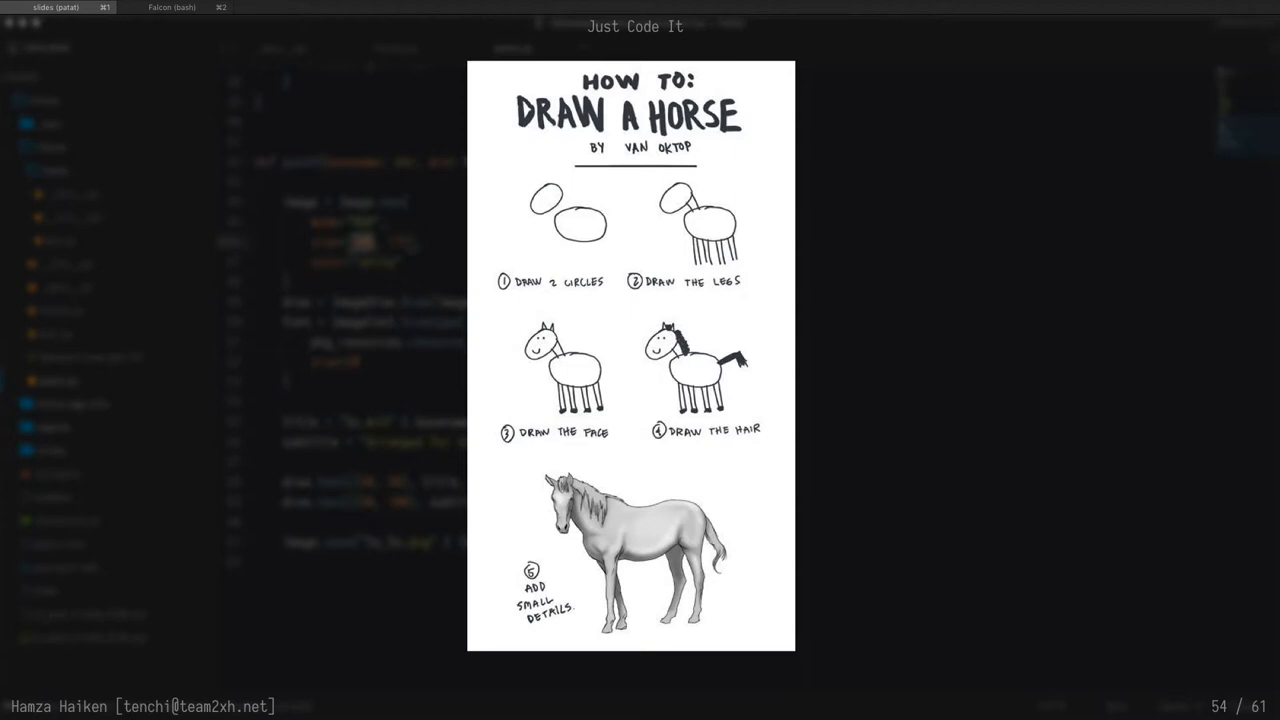
- Advance to the show-code-and-demo slide, then step back toward the music-box slides
key(space)
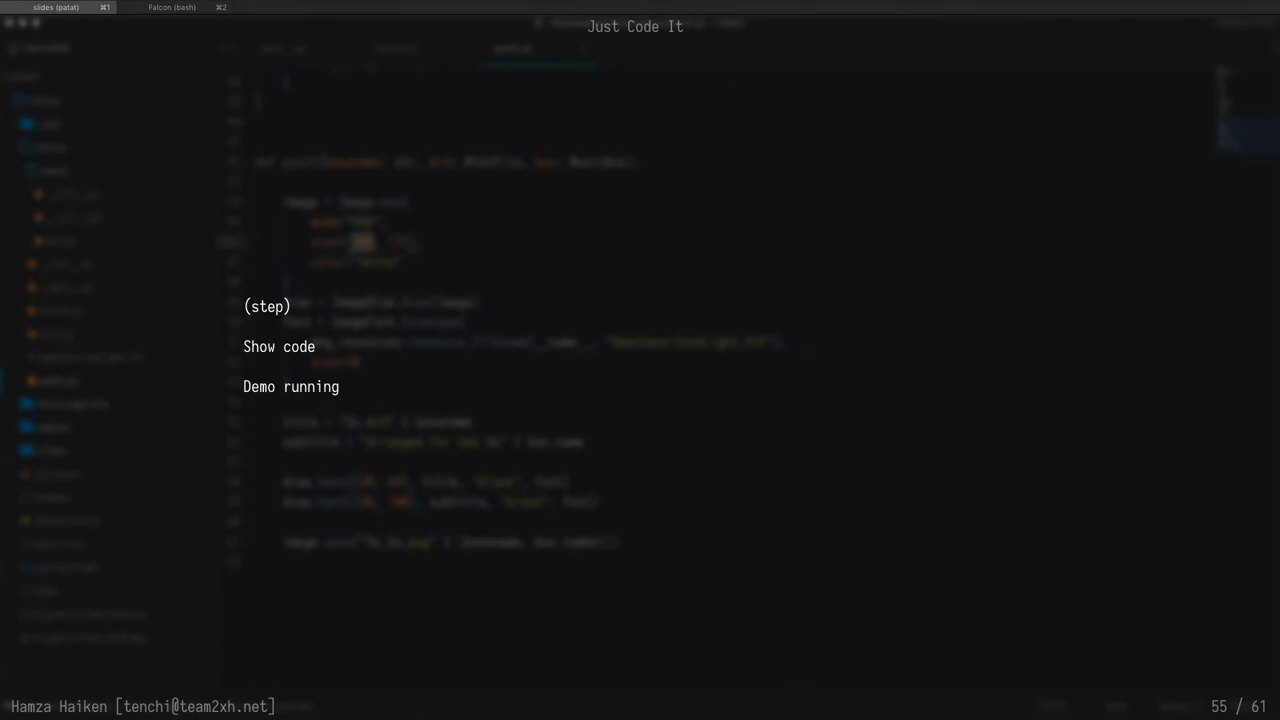
key(Left)
key(Left)
key(Left)
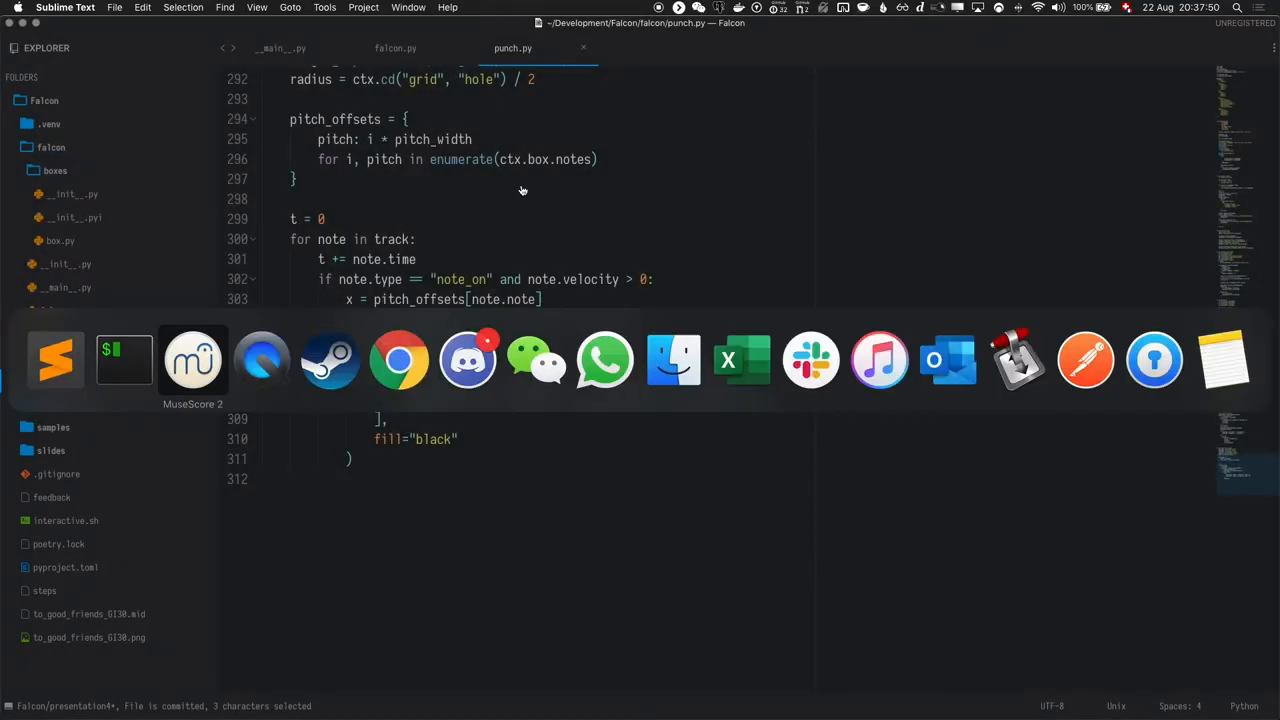
- Bring the Falcon shell session forward to run python -m falcon and view to_good_friends_GI30.png
click(120, 348)
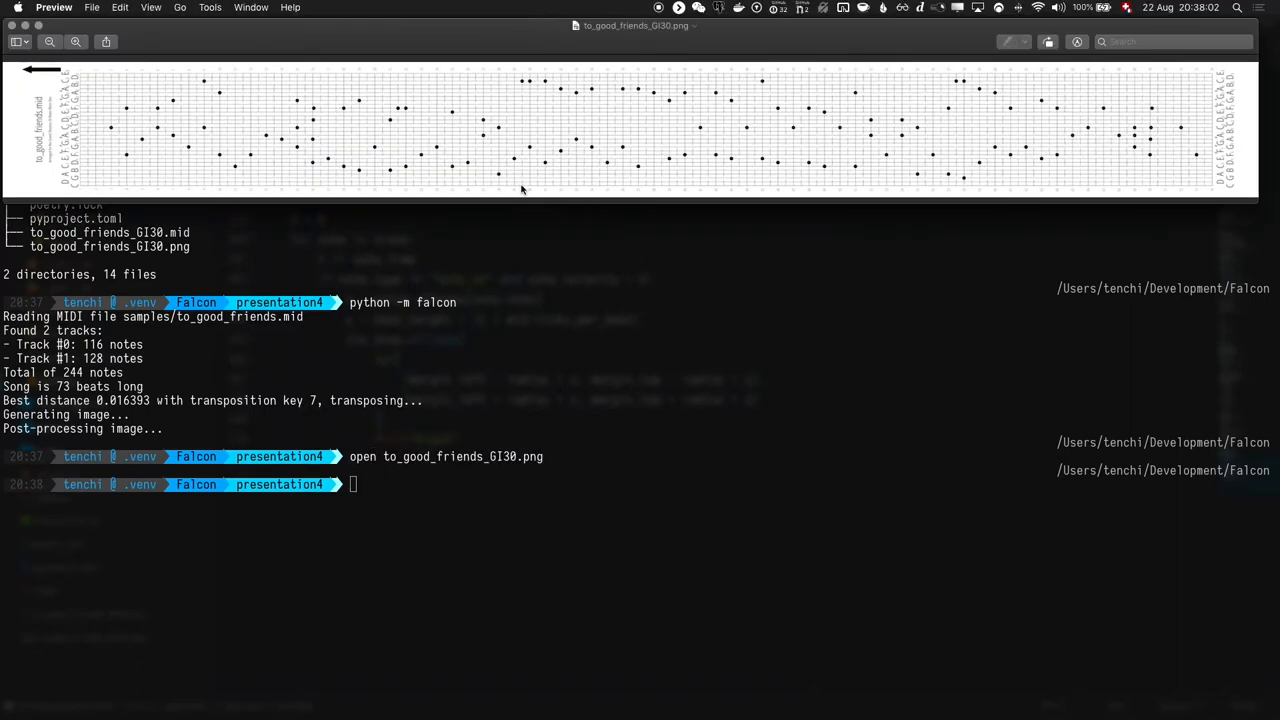
- Inspect the punch-card image full screen, then return to the patat slides tab
key(ctrl+super+f)
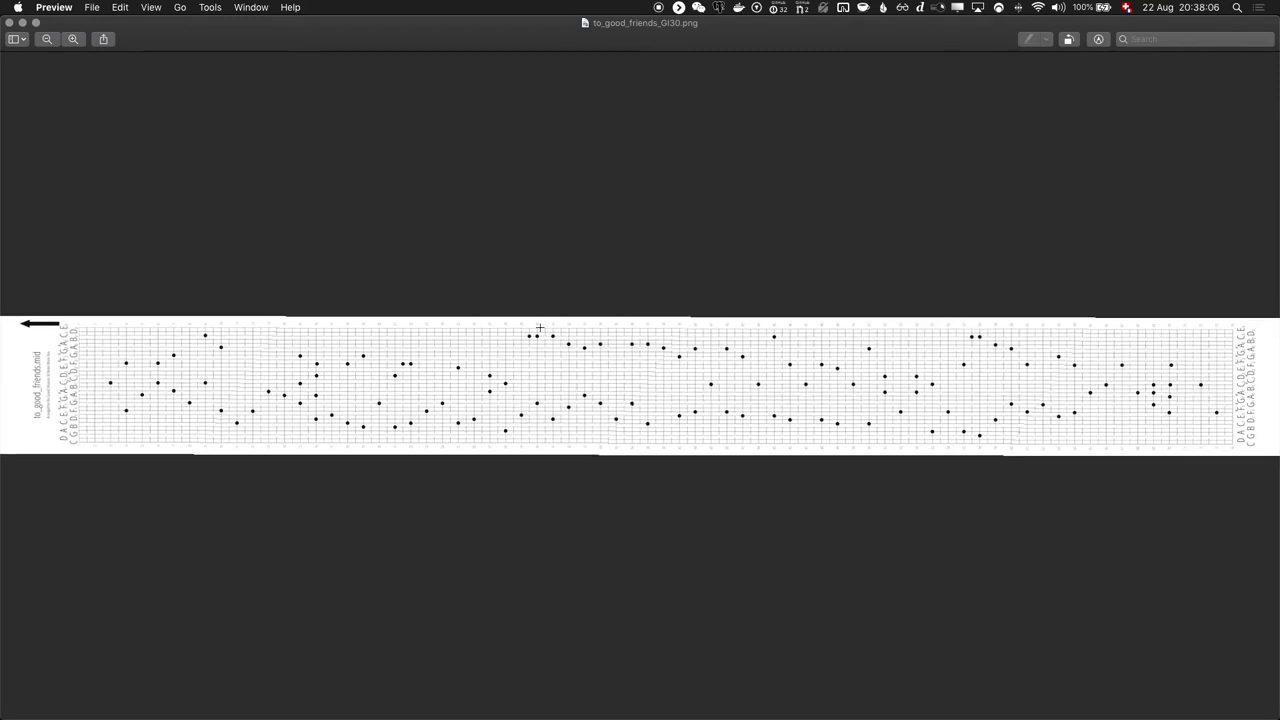
scroll(541, 332, up, 5)
scroll(536, 350, right, 5)
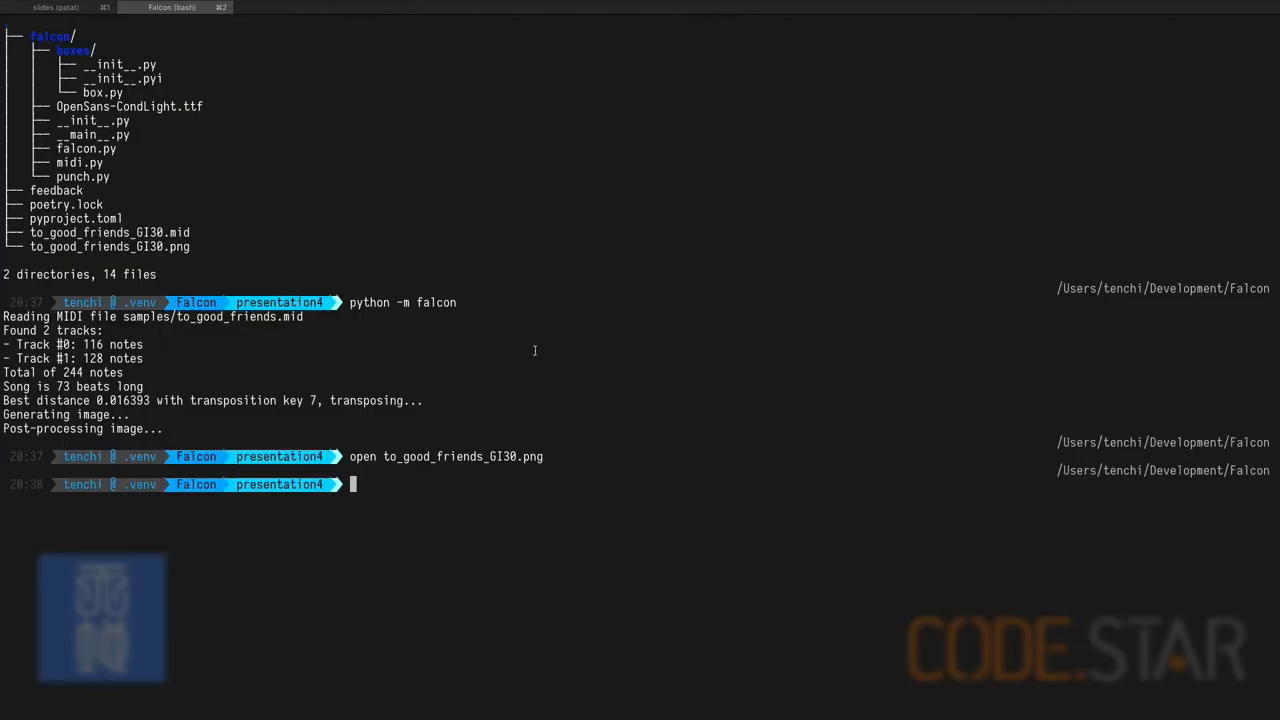
key(super+1)
- Walk through the 'Making it a tool' and Click framework slides, highlighting argparse
key(space)
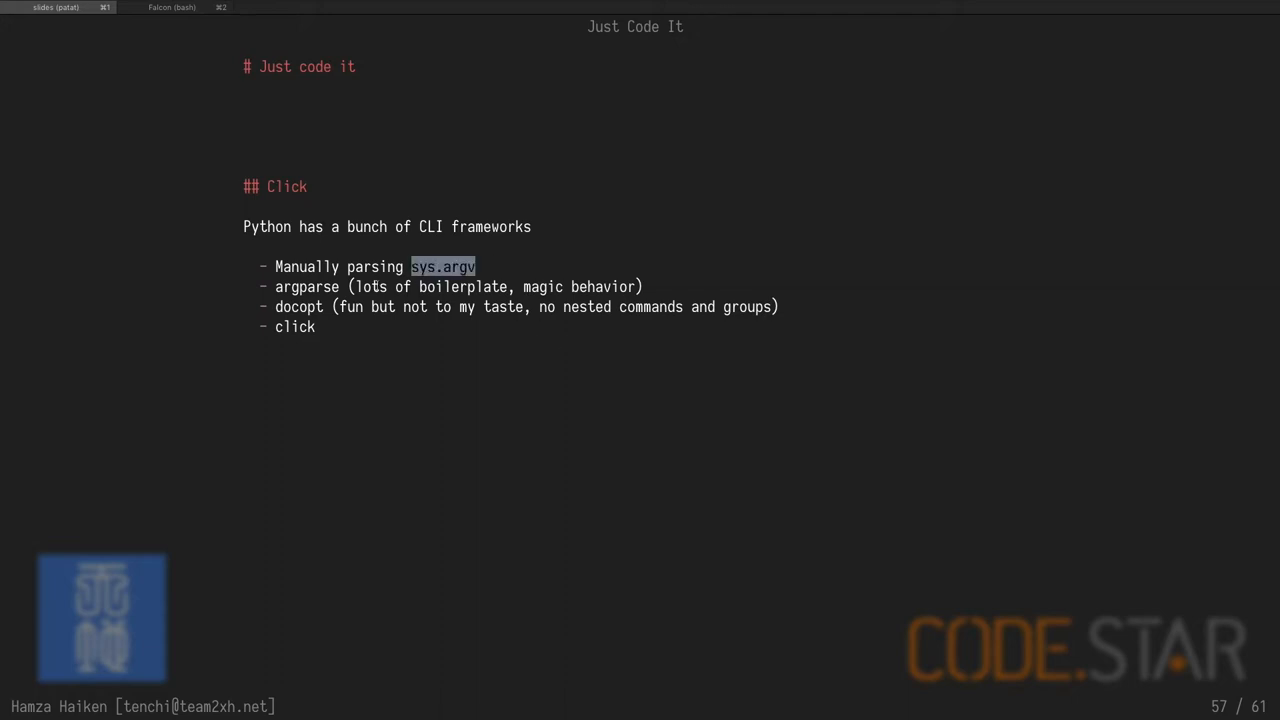
double_click(310, 287)
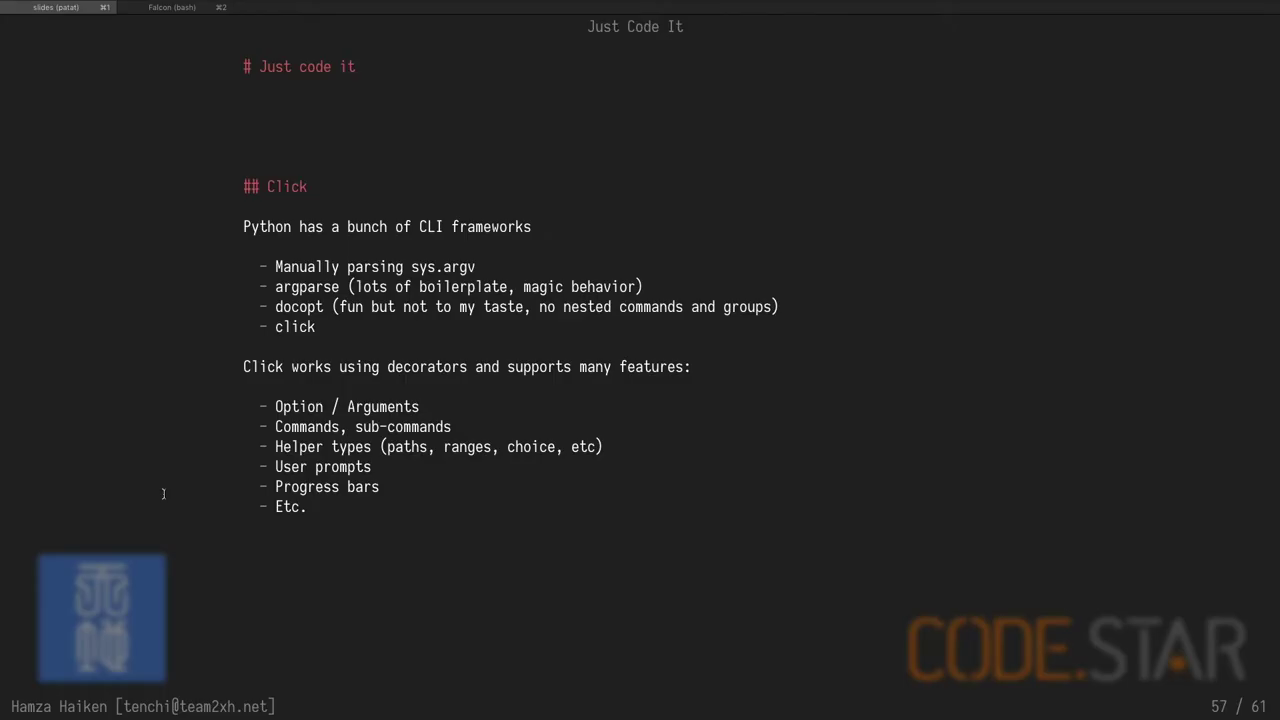
key(space)
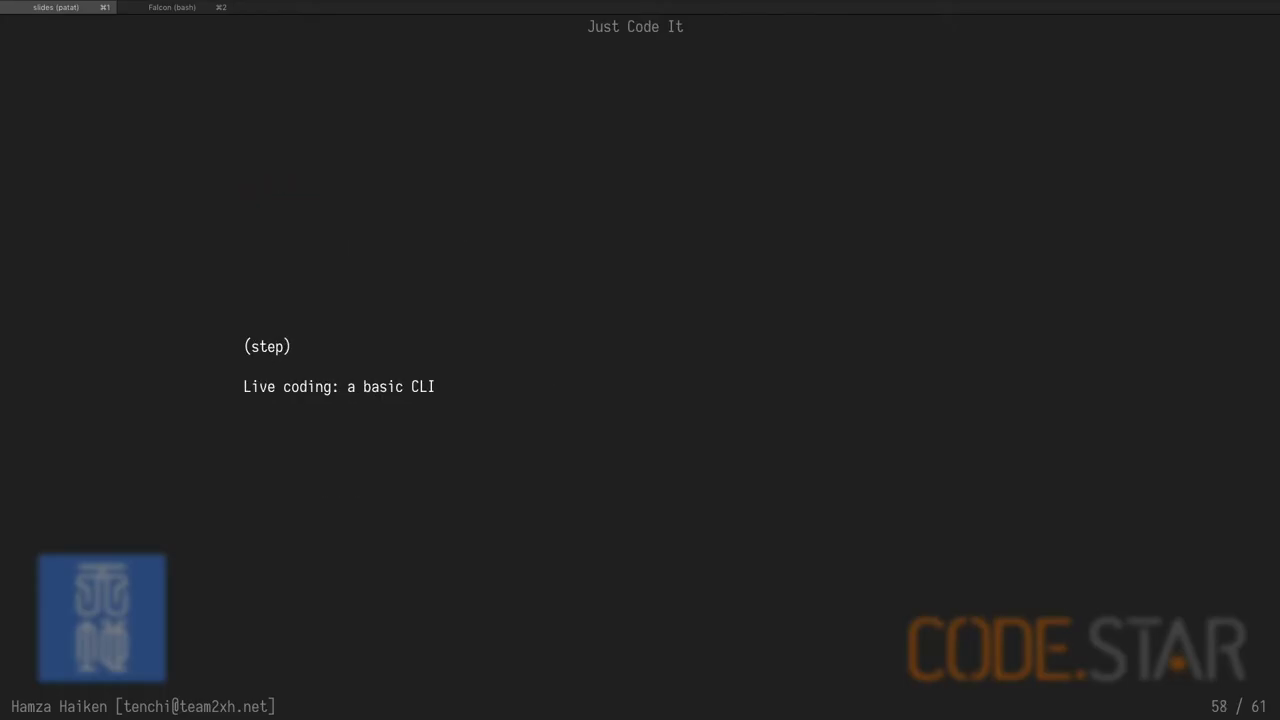
- In the Falcon shell, recall and run presentation_next to check out the presentation5 branch
key(super+2)
key(super+1)
key(super+2)
key(Up)
key(Up)
key(Down)
key(Up)
key(Return)
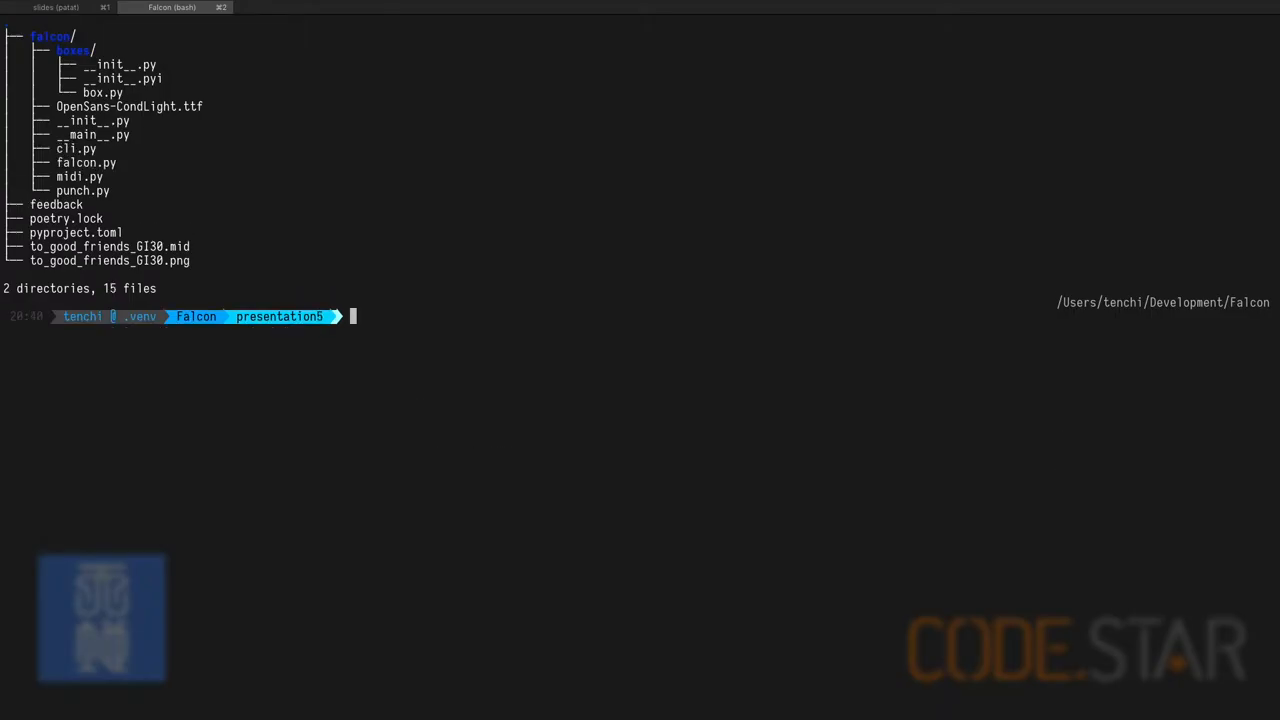
key(super+Tab)
- Switch to Sublime Text and open the new cli.py via the file search palette
key(Tab)
key(shift+Tab)
key(super+p)
text(.gitignore)
key(Return)
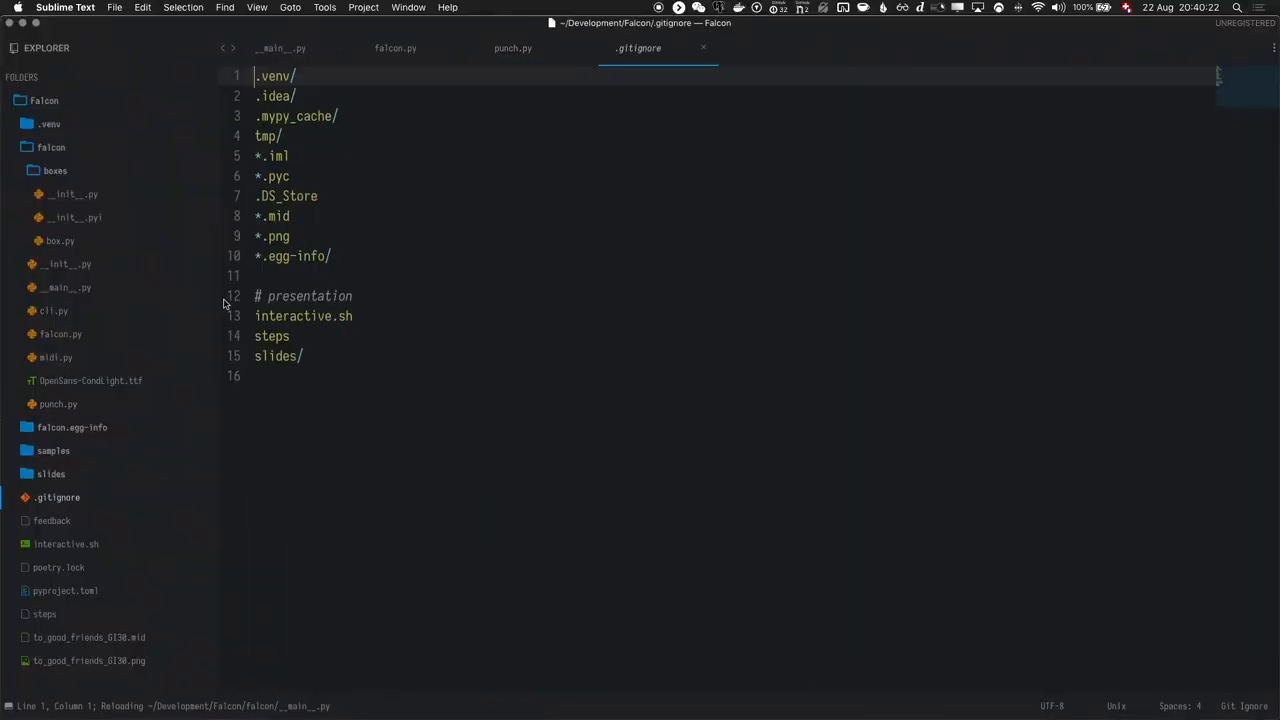
click(54, 310)
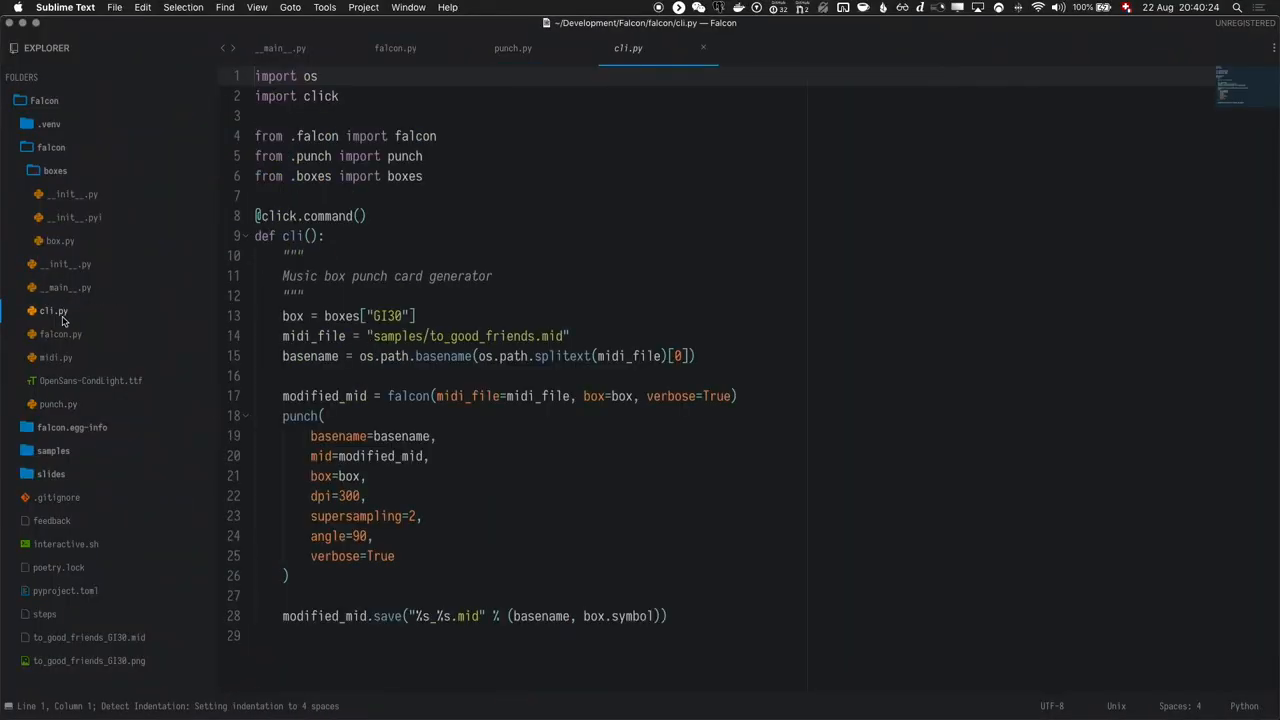
click(65, 287)
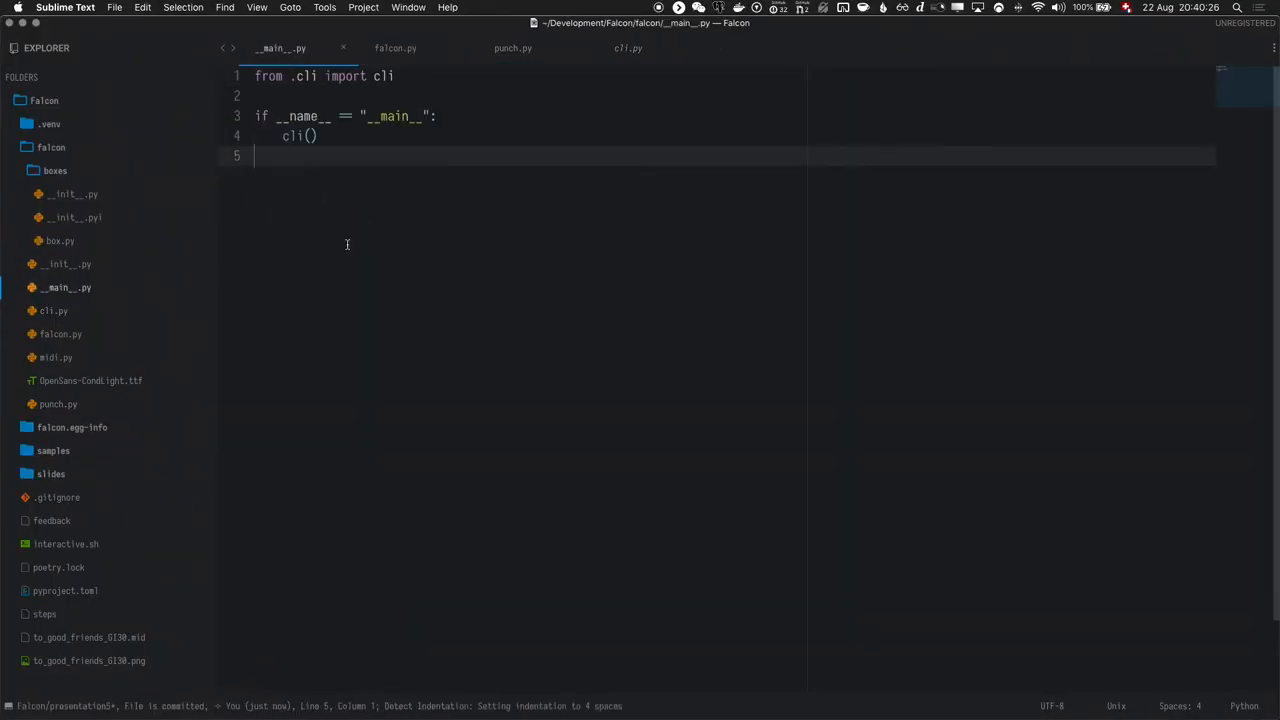
click(289, 136)
double_click(289, 136)
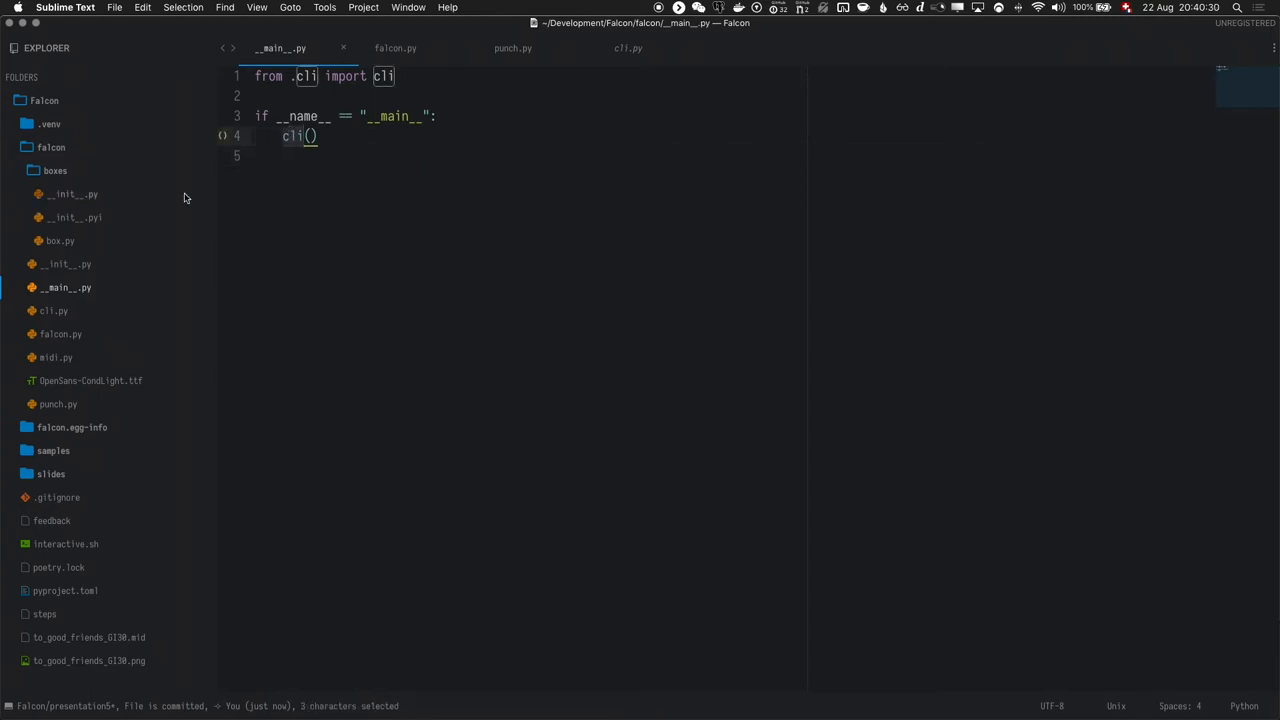
click(75, 311)
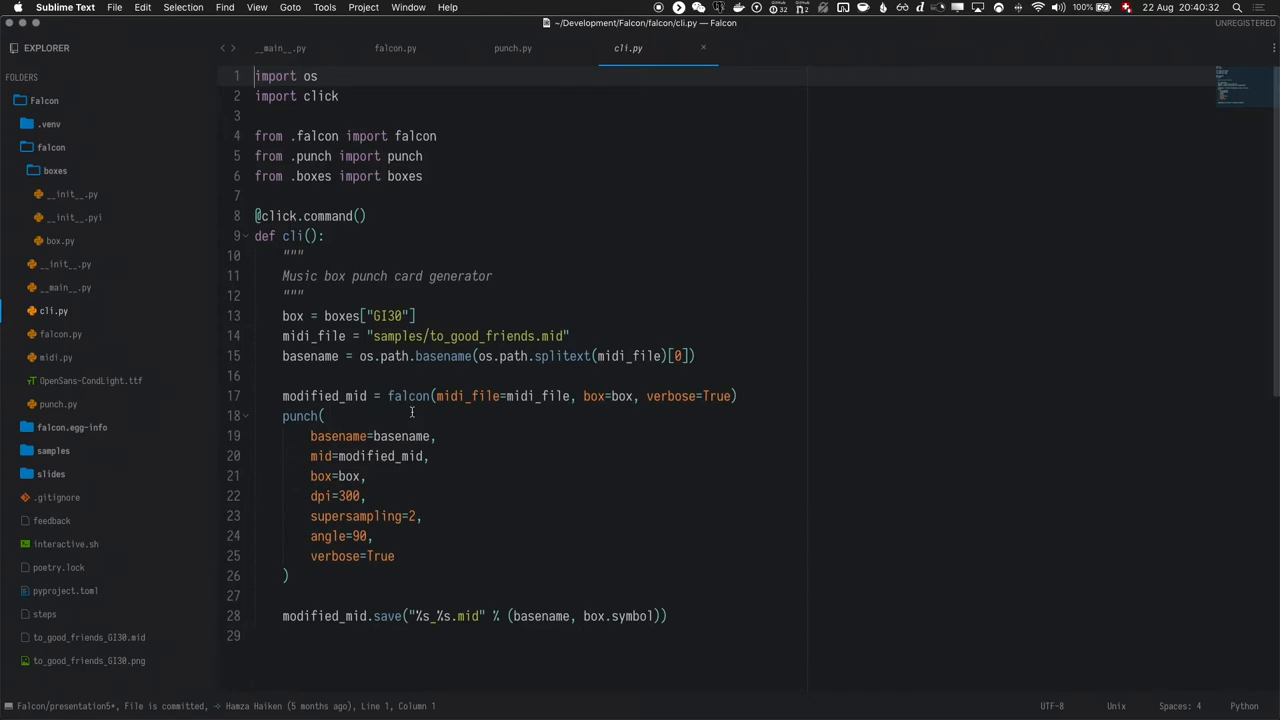
drag(320, 278, 543, 634)
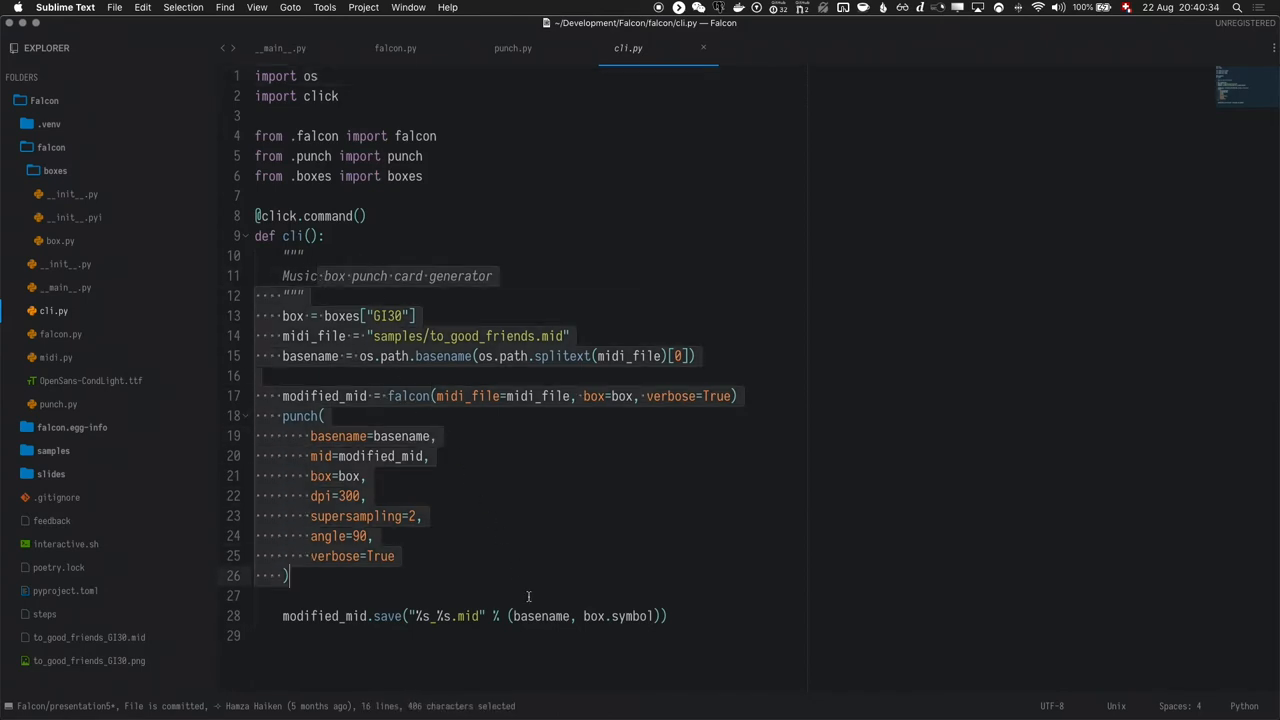
click(543, 651)
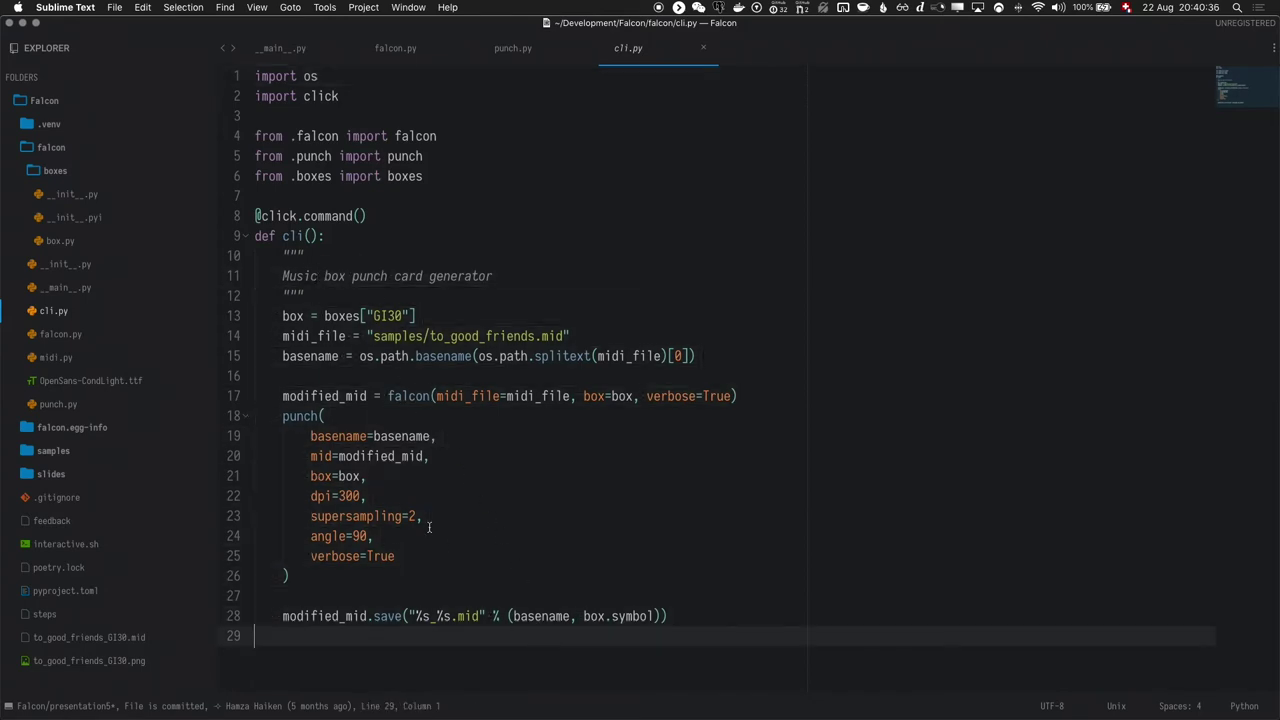
double_click(410, 396)
double_click(300, 416)
click(355, 634)
click(375, 215)
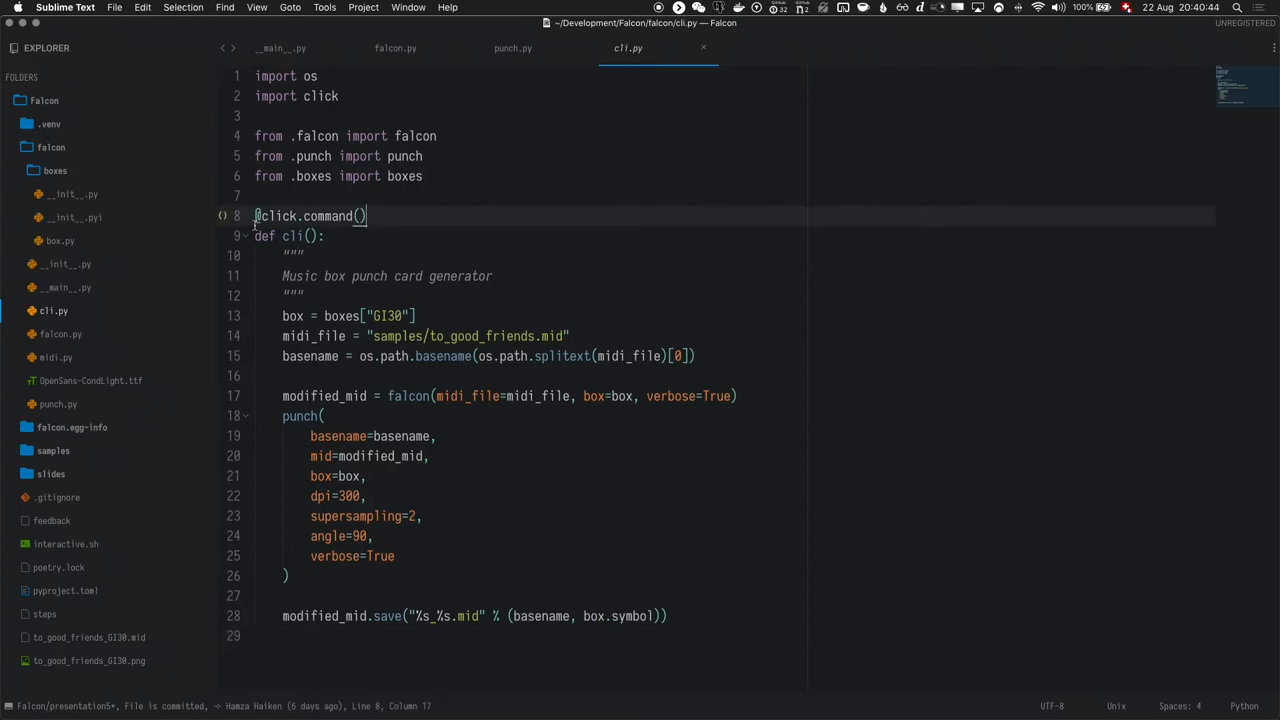
double_click(293, 213)
click(330, 215)
click(292, 236)
click(318, 215)
double_click(318, 215)
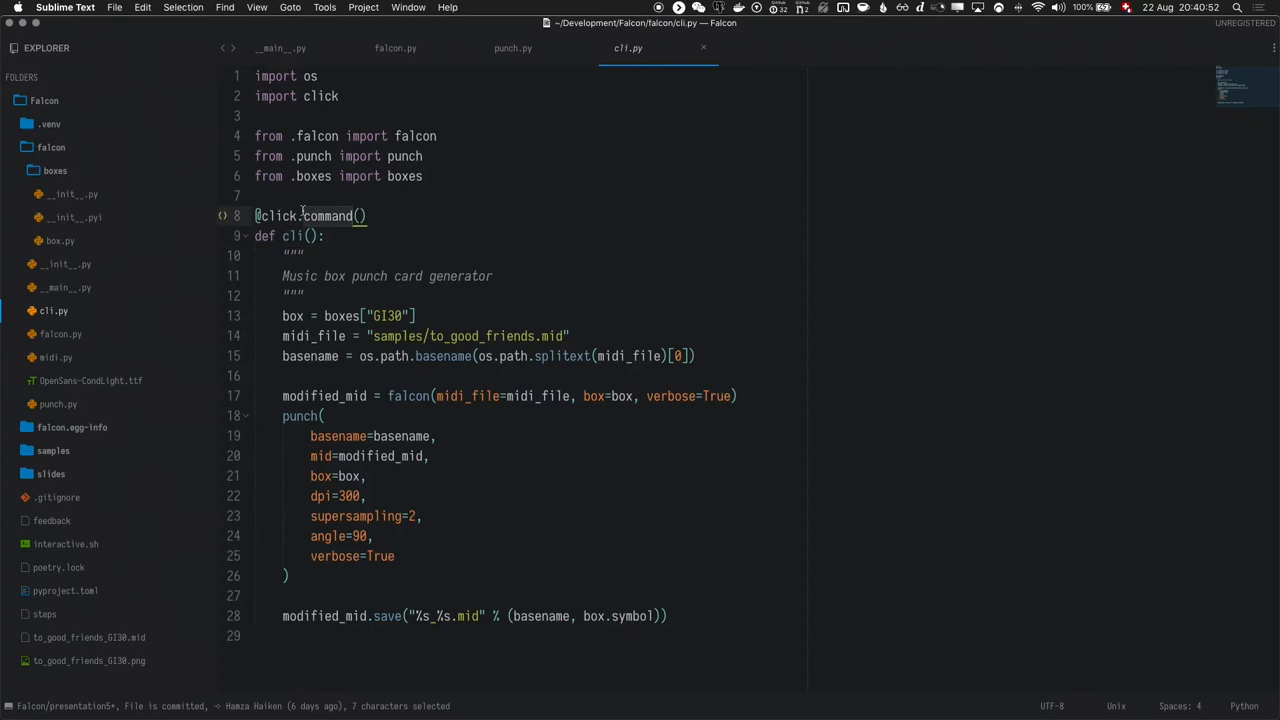
click(385, 216)
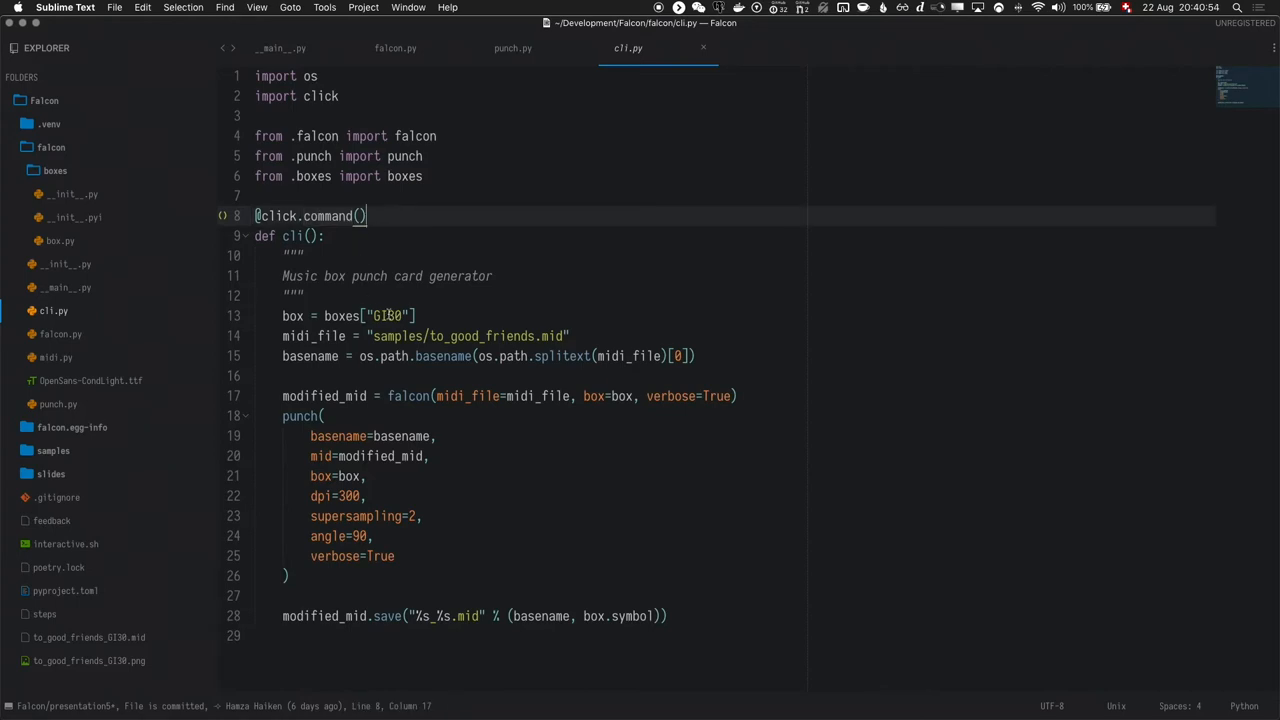
key(Return)
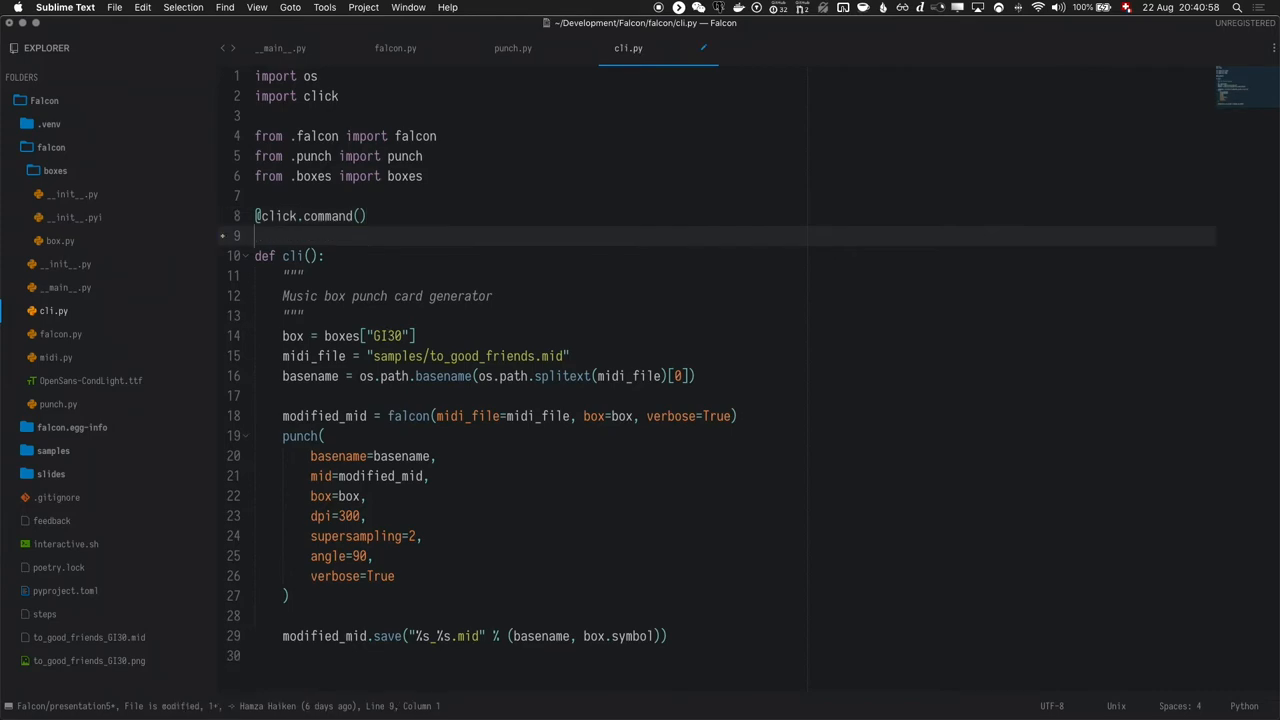
text(@)
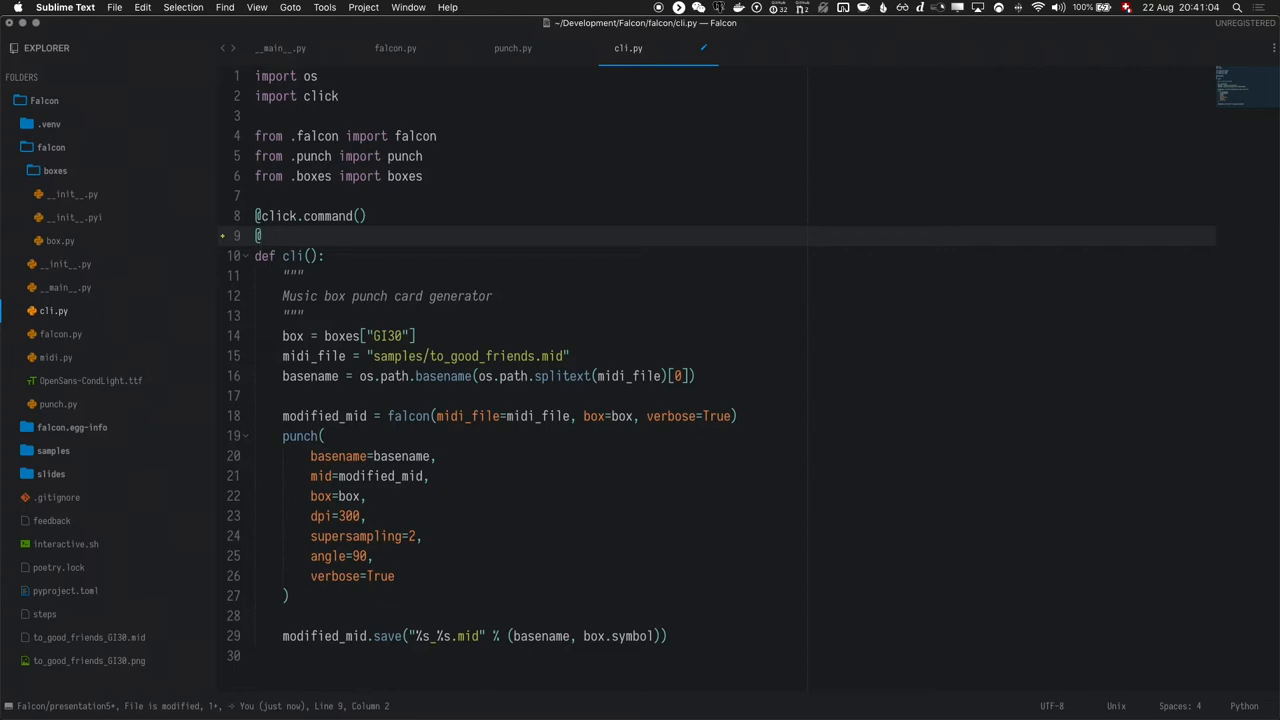
text(click.option)
text(("-d", "--dpi", )
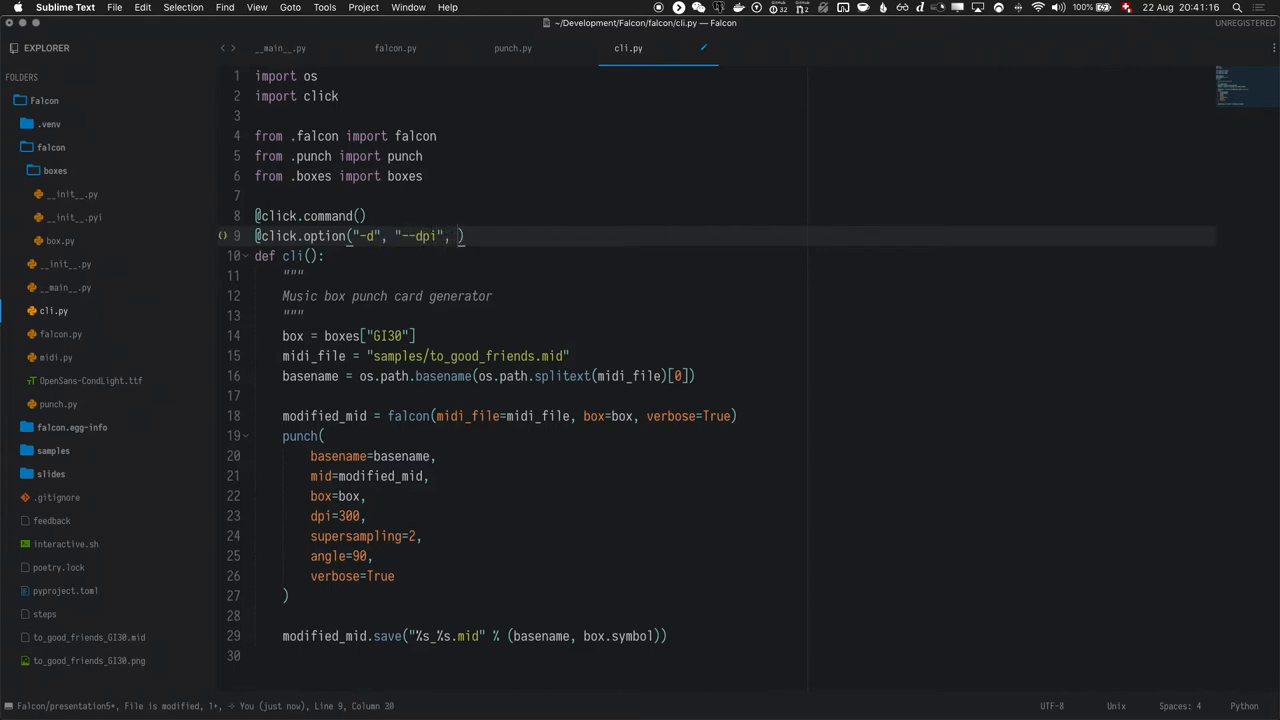
text(type=)
text(click.)
text(Int)
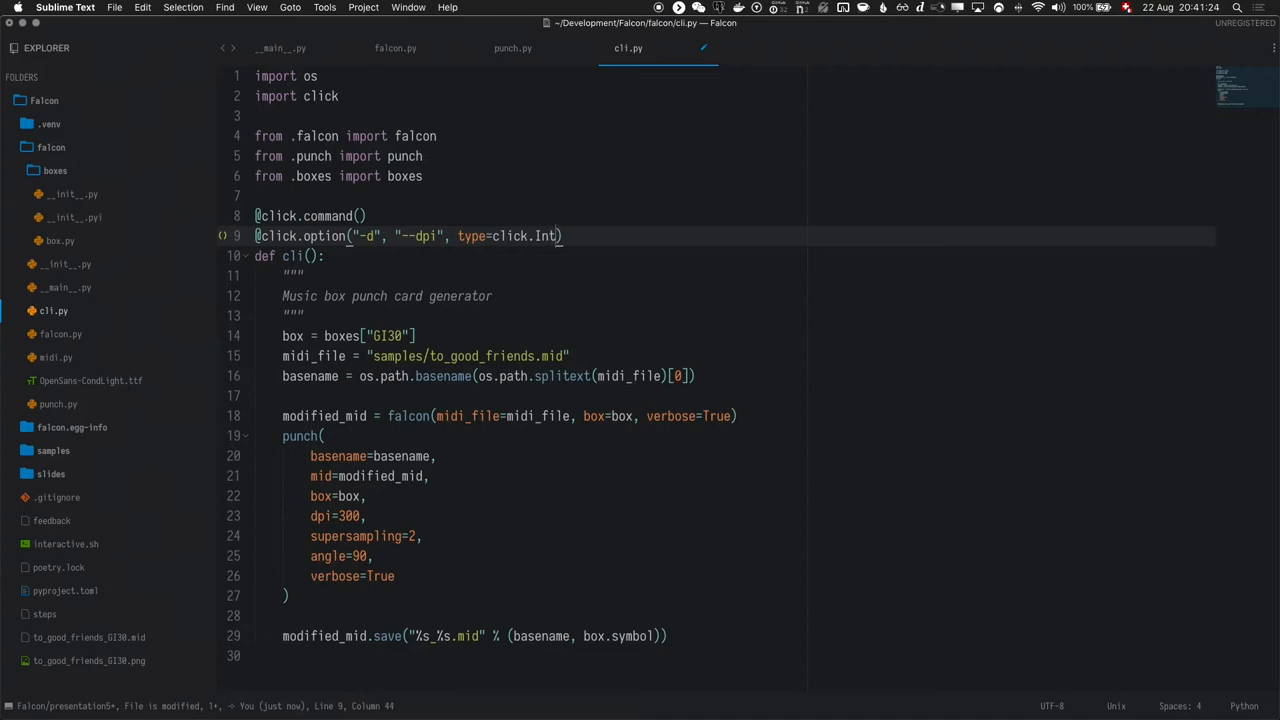
text(Range(min=1), default=300)
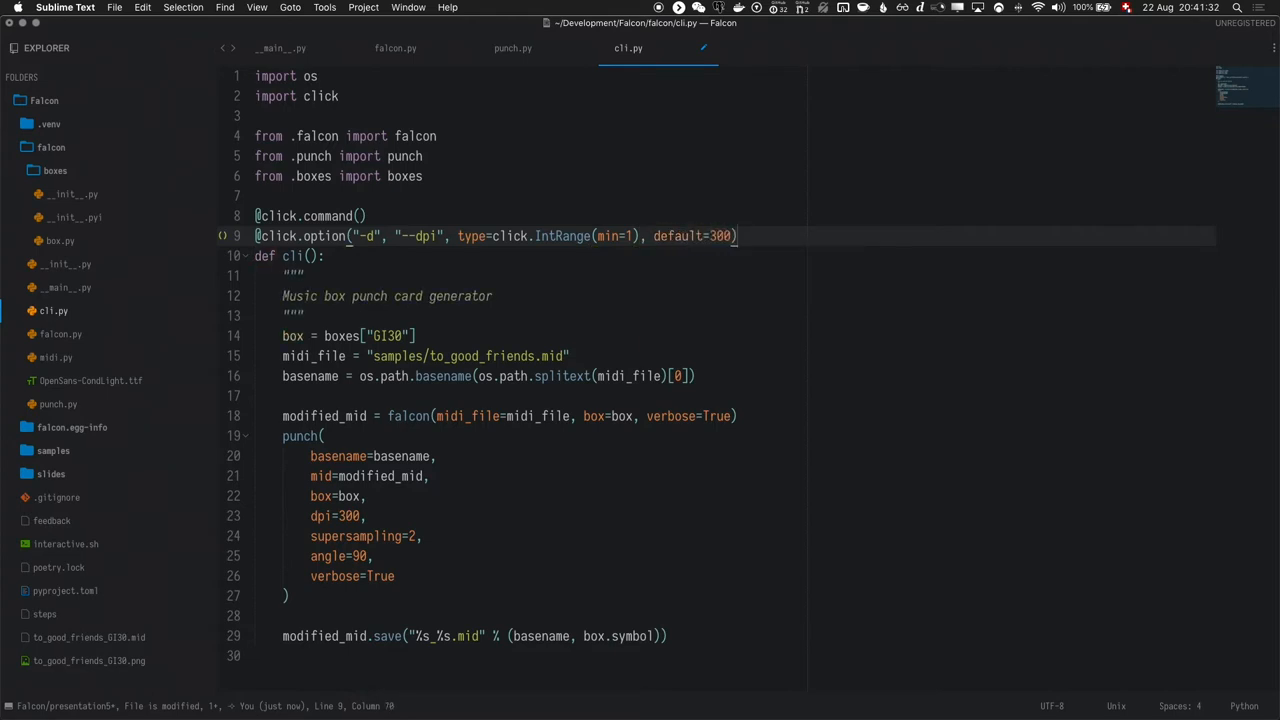
key(Left)
text(, help=")
text(Bla bla)
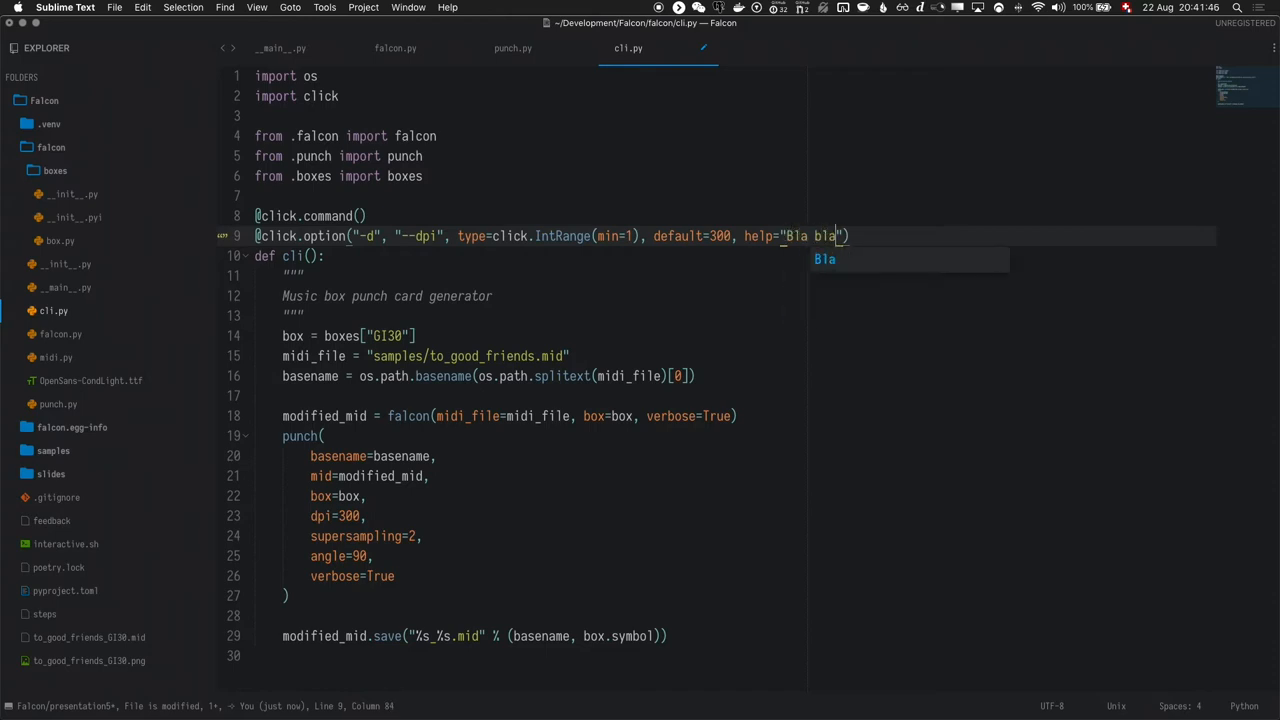
key(super+Return)
text(@click.option(")
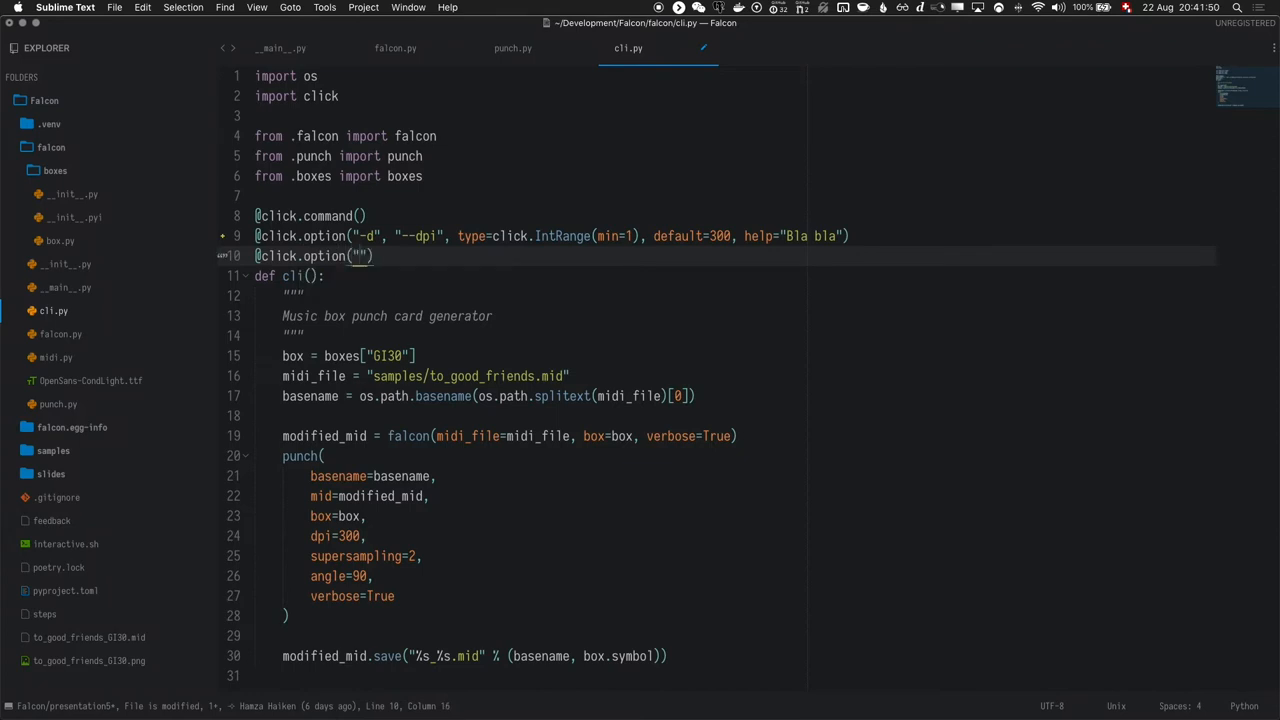
text(-b", "--box)
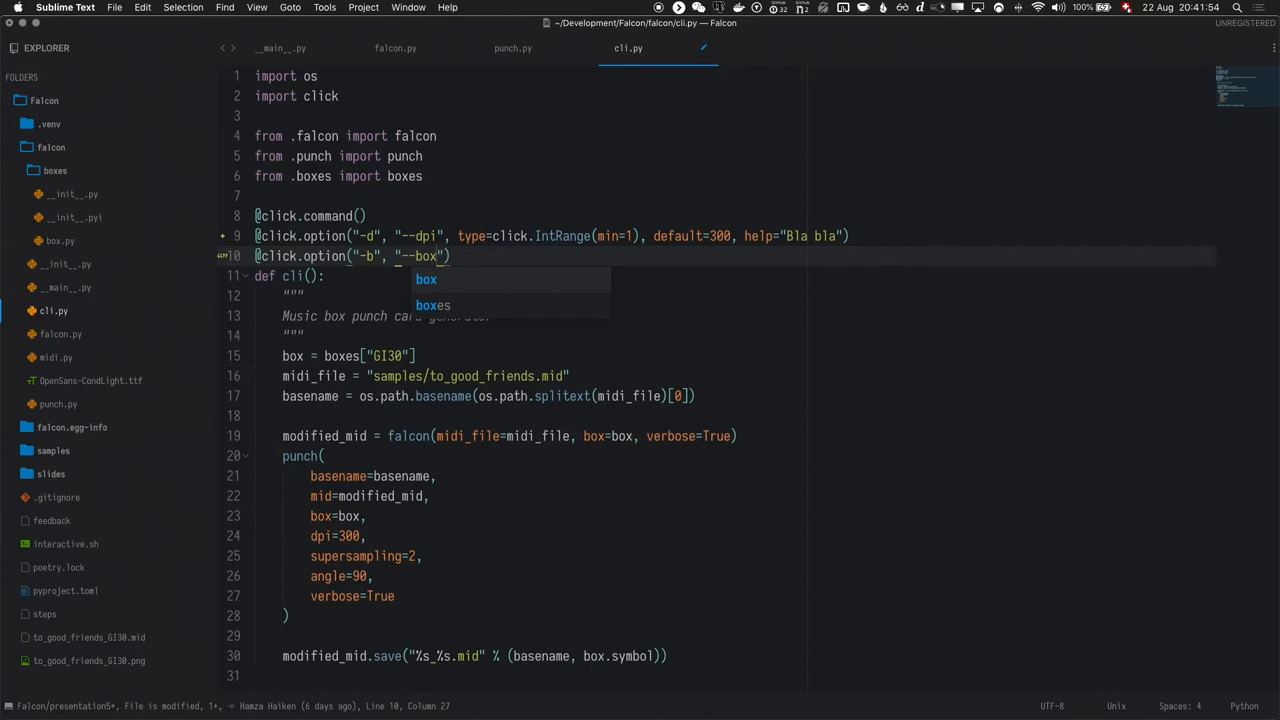
text(", )
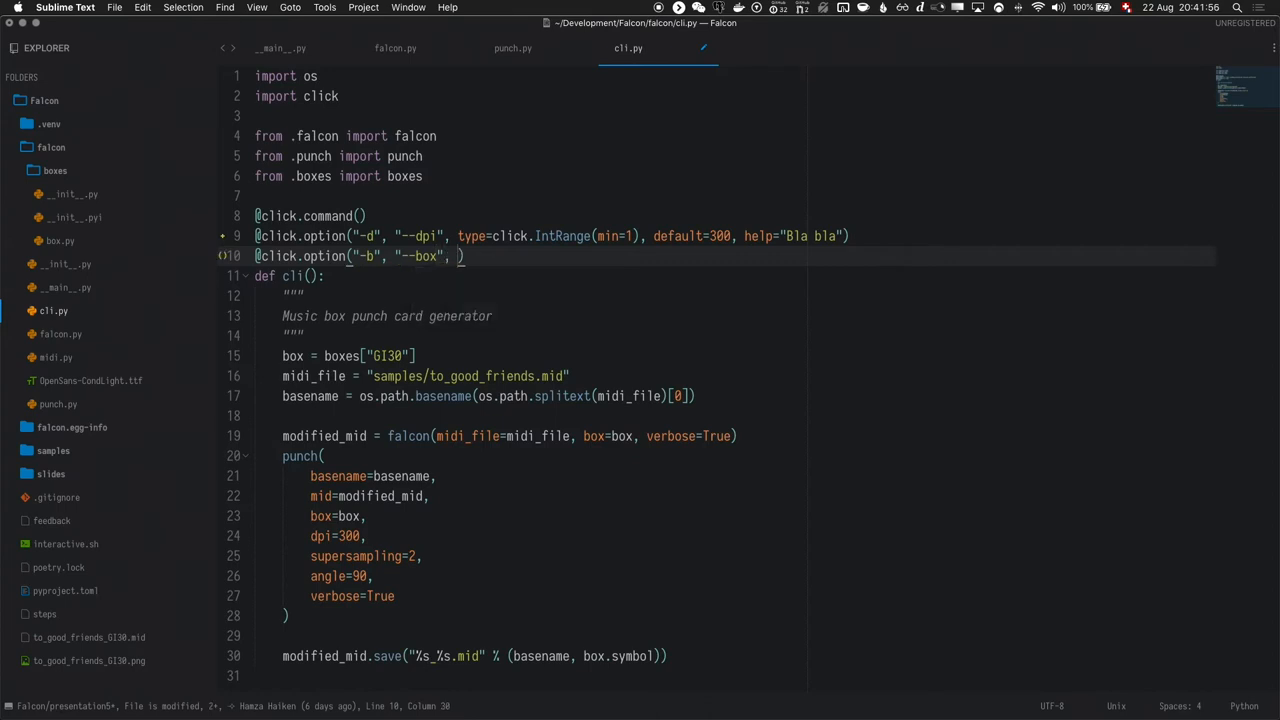
text(type=)
text(click.)
text(Choice()
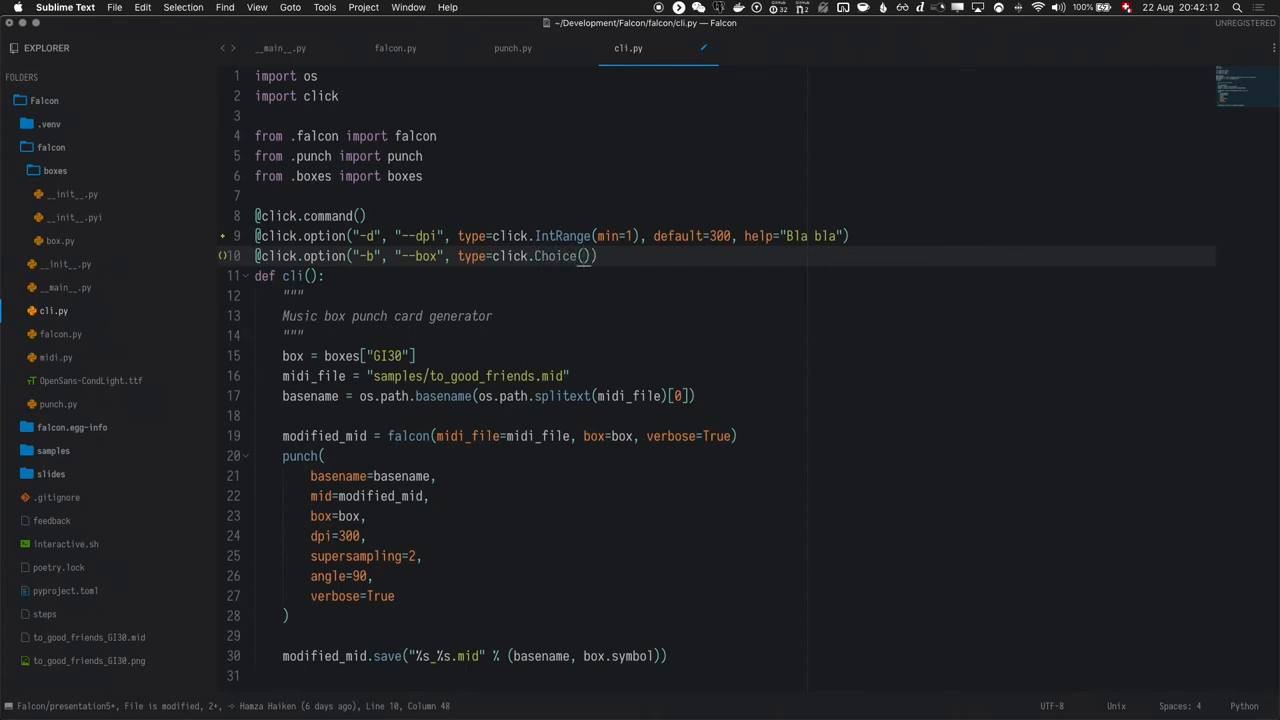
text(boxes.keys()
key(Right)
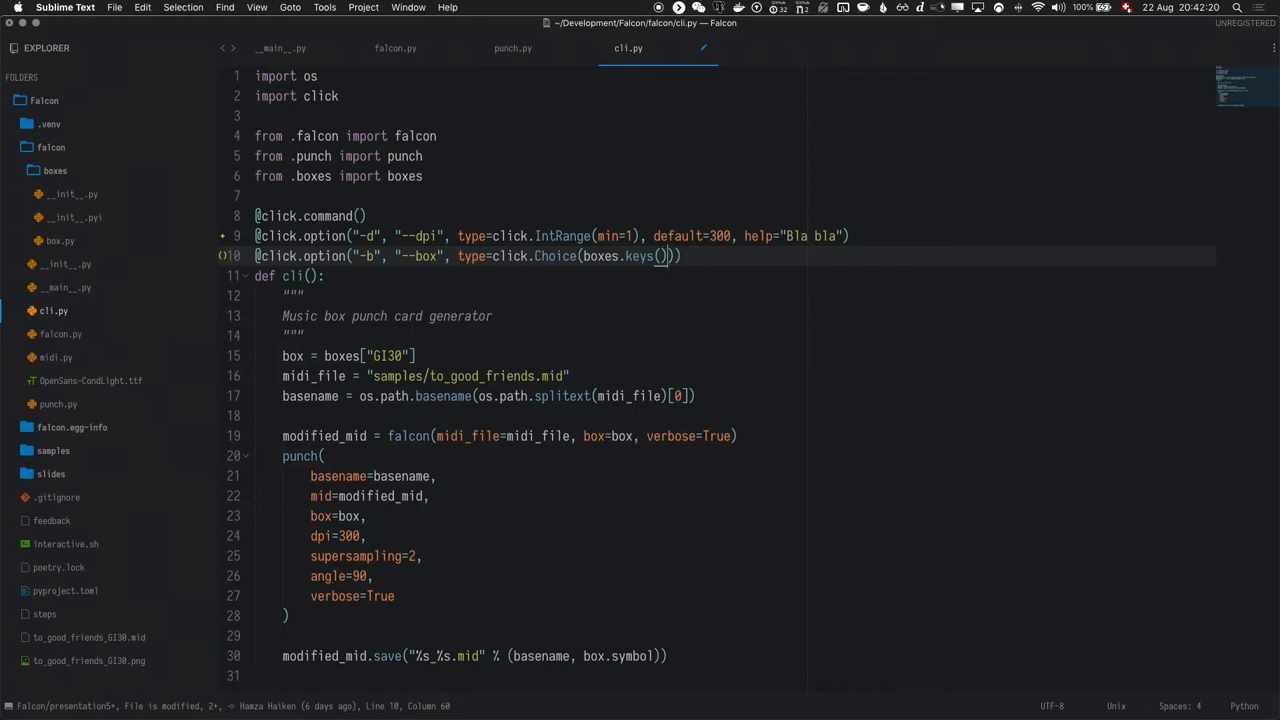
key(Right)
key(Right)
key(Return)
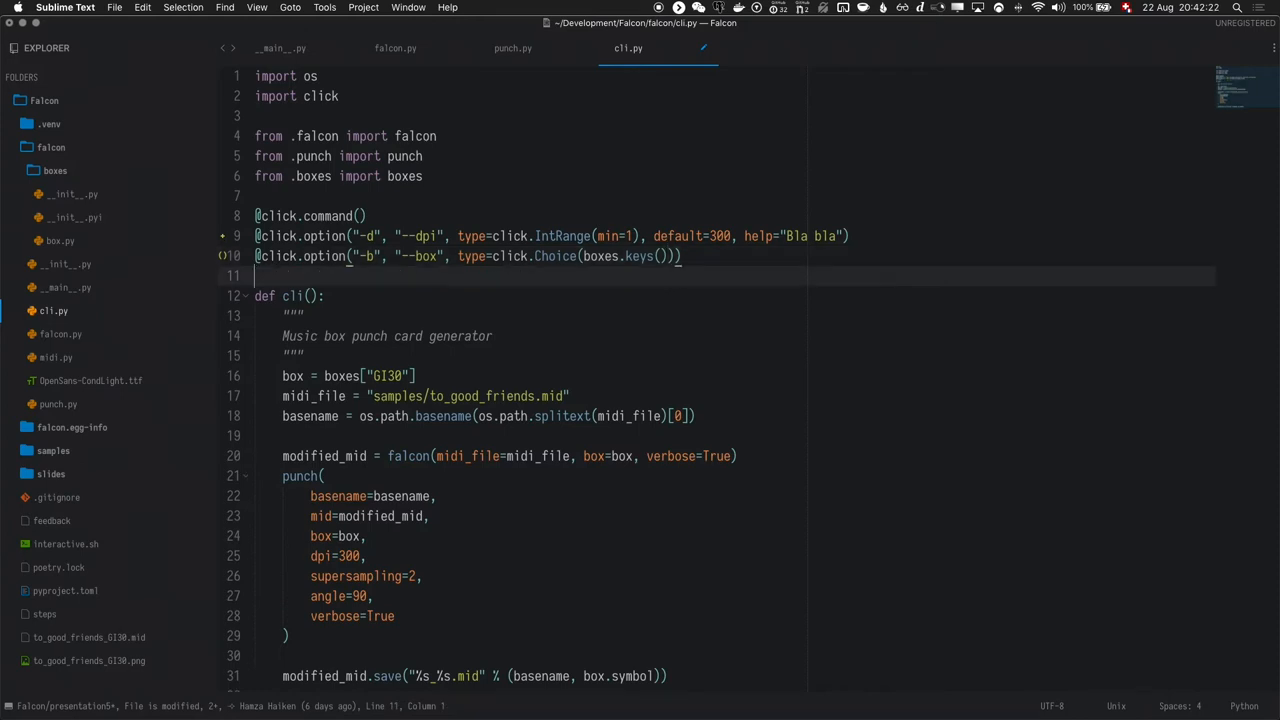
text(@)
text(cli)
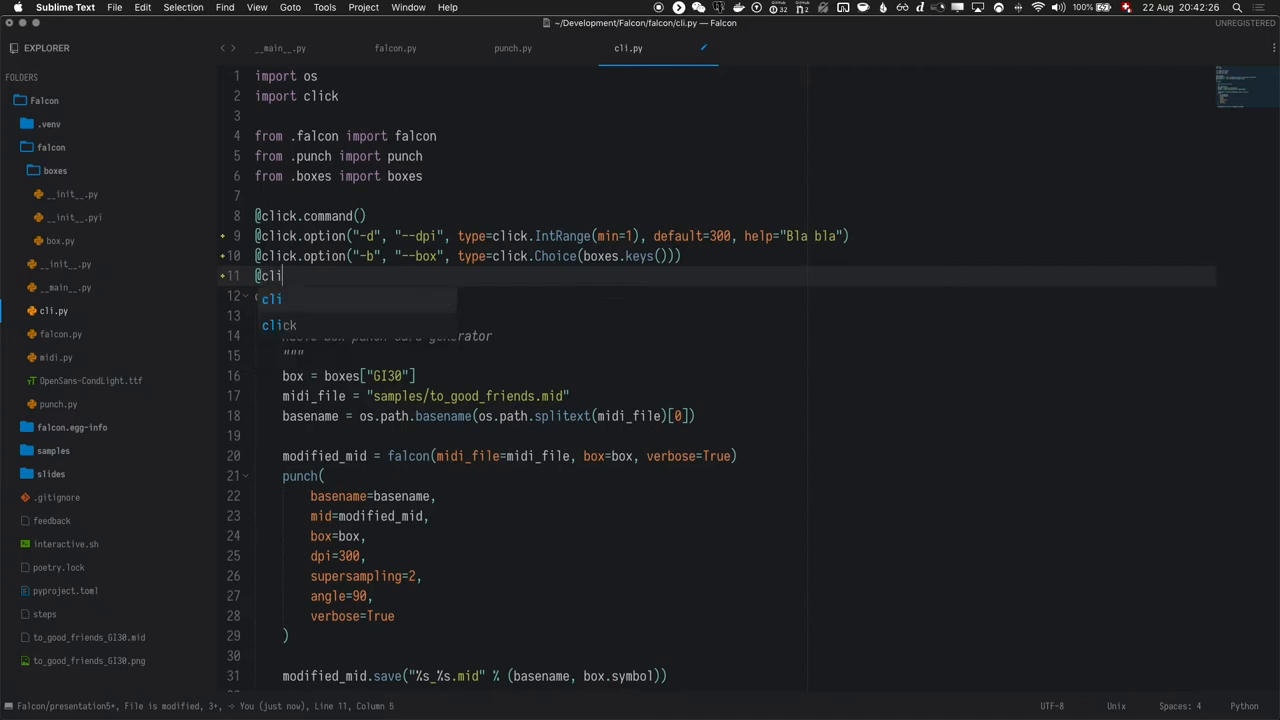
text(ck.option("-v", "--v)
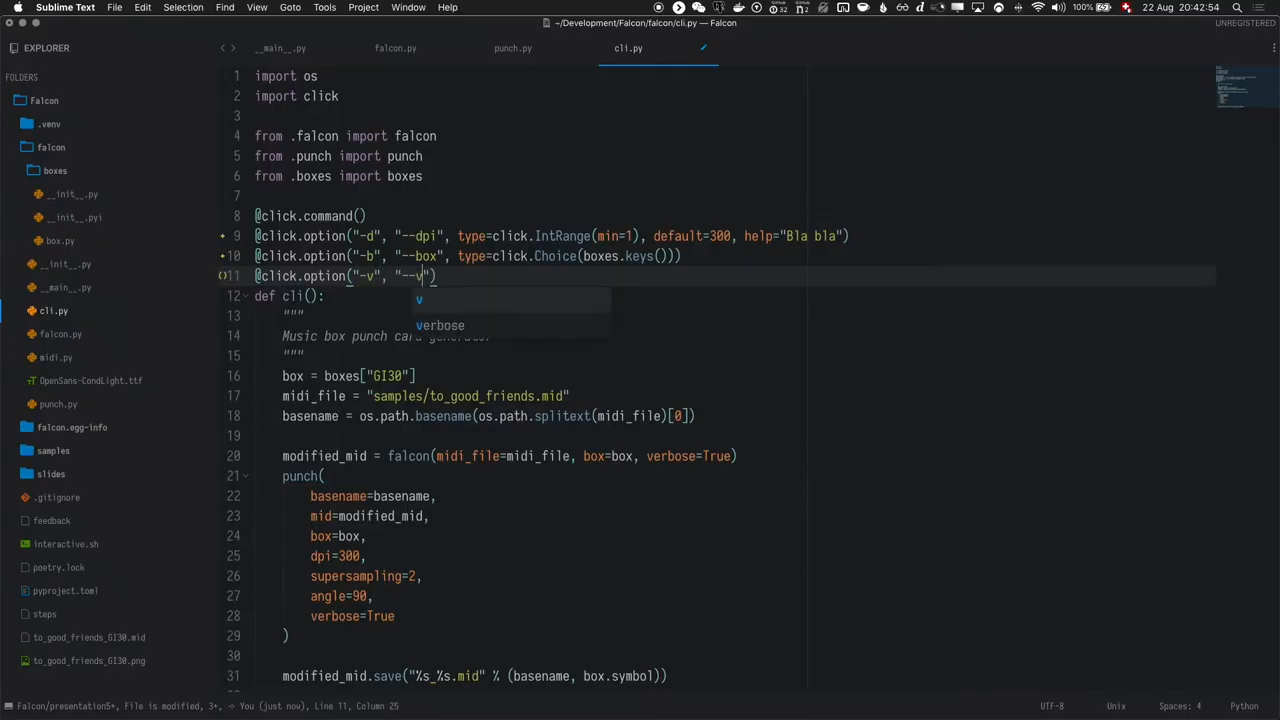
text(bose")
text(, type)
key(BackSpace)
key(BackSpace)
key(BackSpace)
text(is_flag=True)
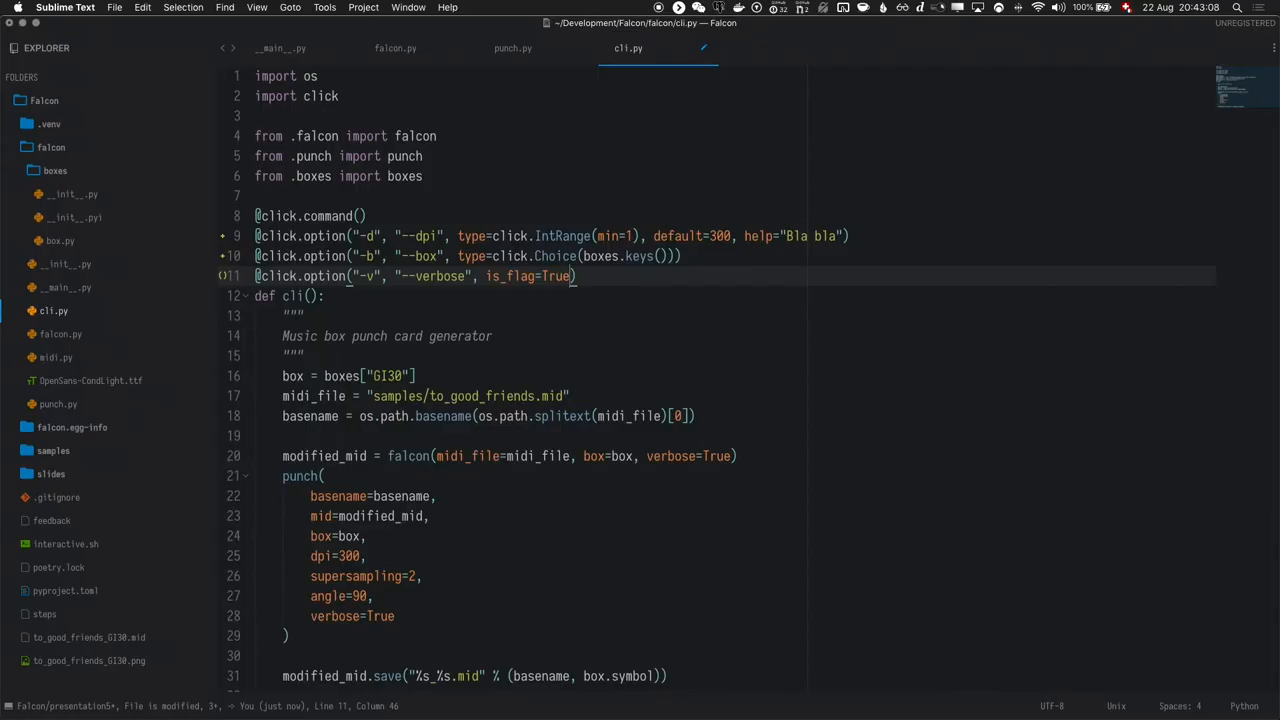
key(Right)
key(Return)
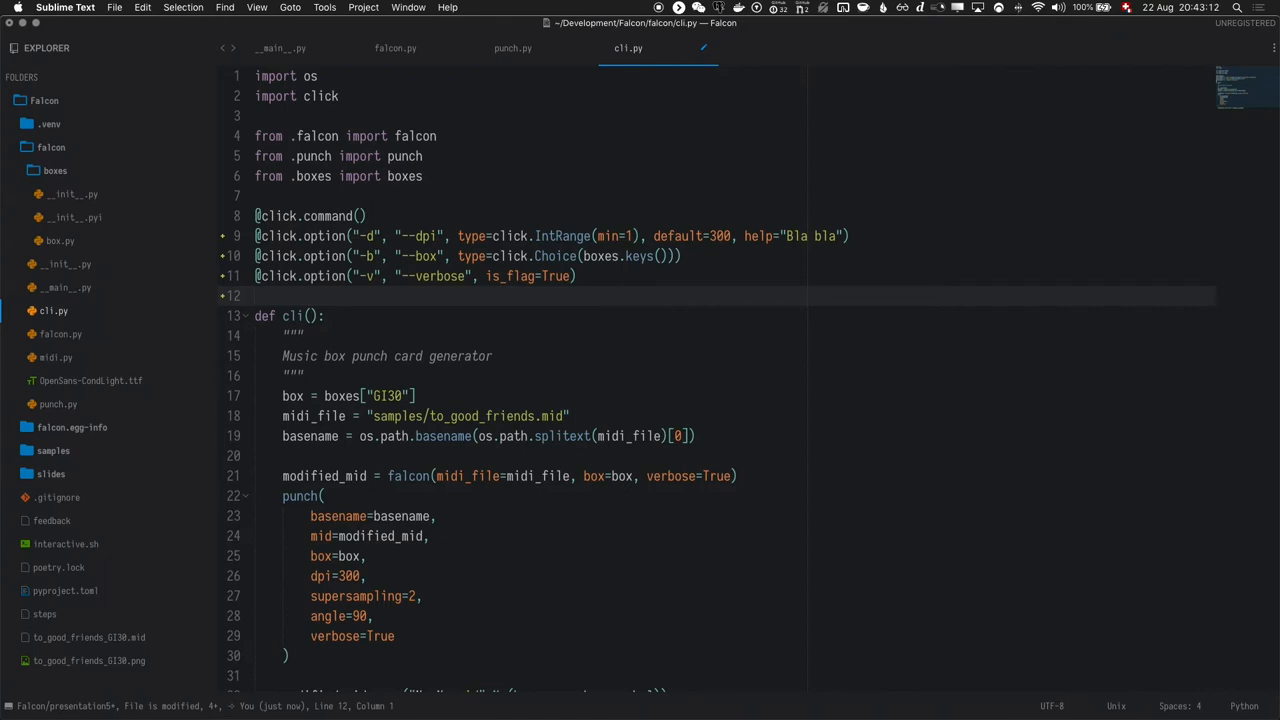
text(@)
text(click.argun)
text(ent)
text((")
text(mid)
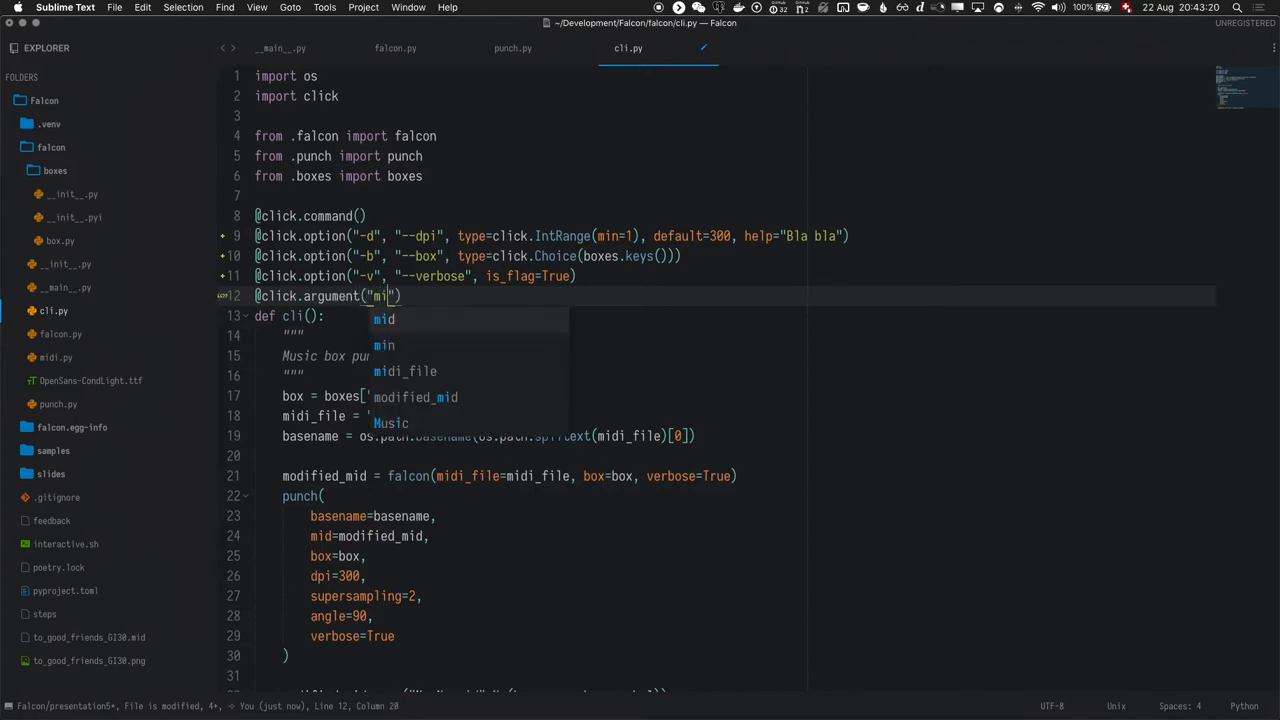
text(_file", gy)
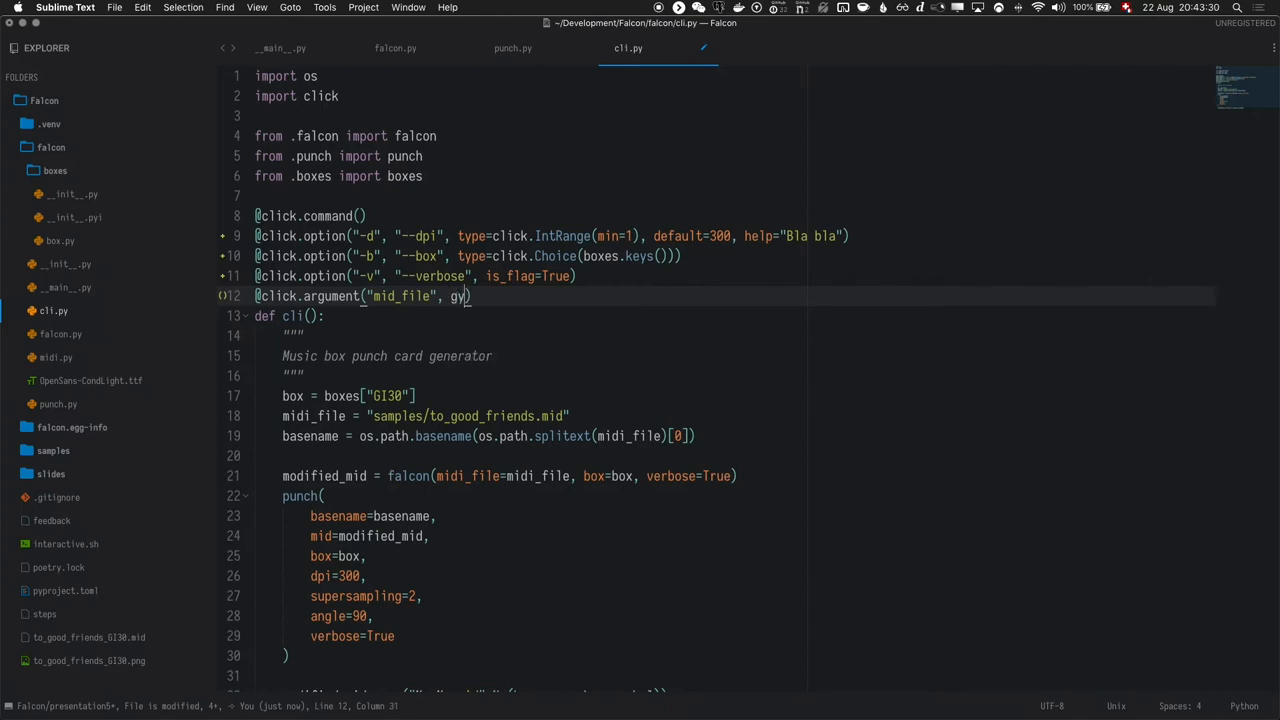
text(type=)
text(str)
key(BackSpace)
key(BackSpace)
key(BackSpace)
text(click:)
key(BackSpace)
text(.Path(exists=True)
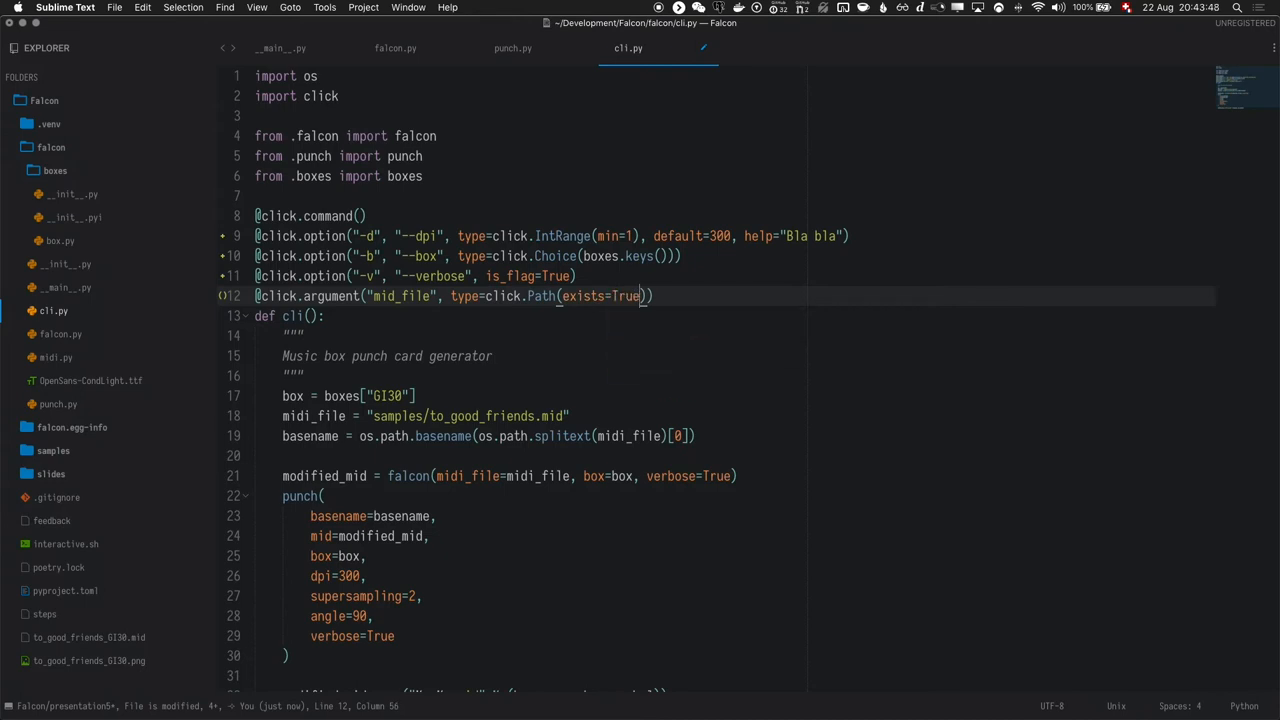
key(Right)
key(Right)
key(Down)
- Give cli() box and dpi parameters and use them in place of the hard-coded GI30 and 300
key(Left)
key(Left)
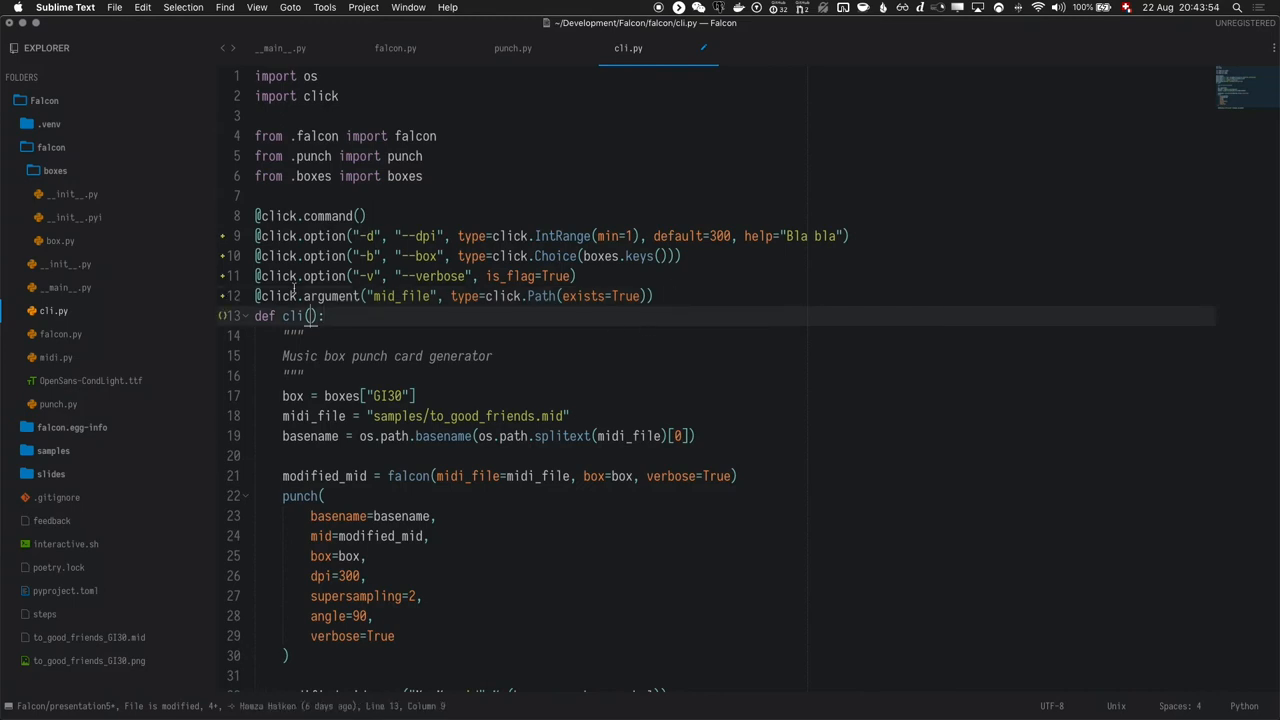
drag(370, 395, 408, 396)
text(box)
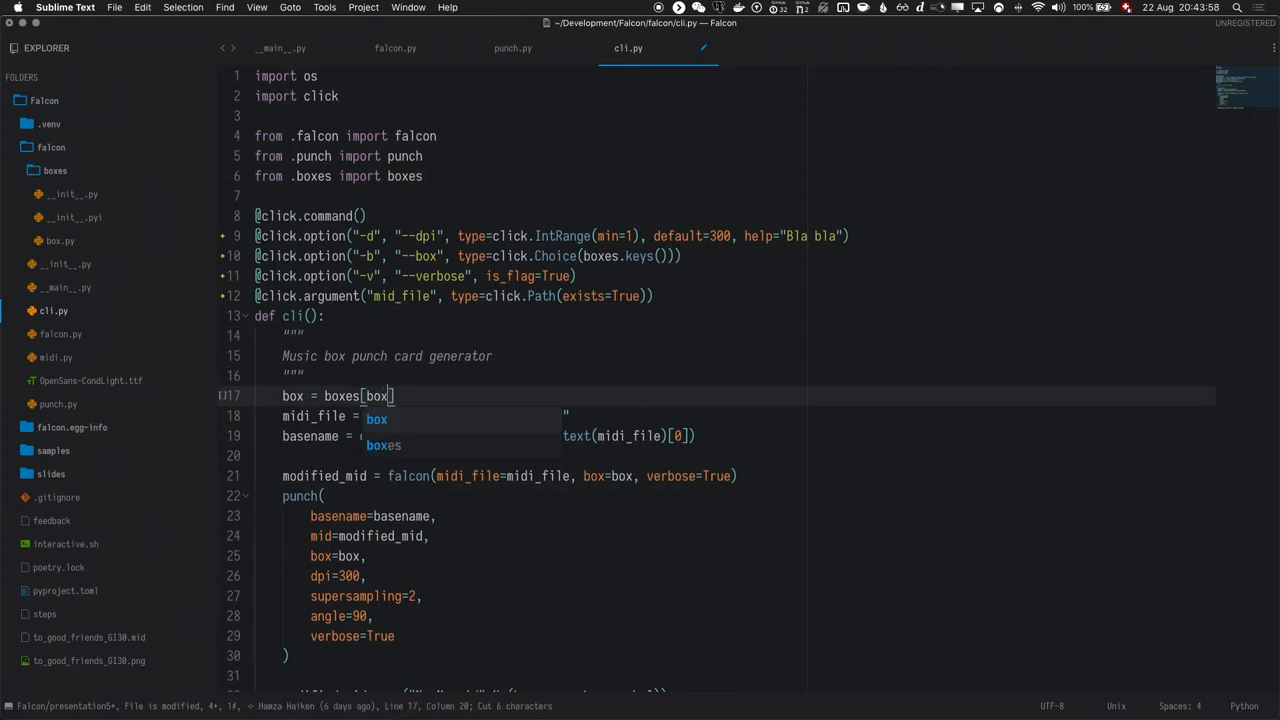
click(417, 257)
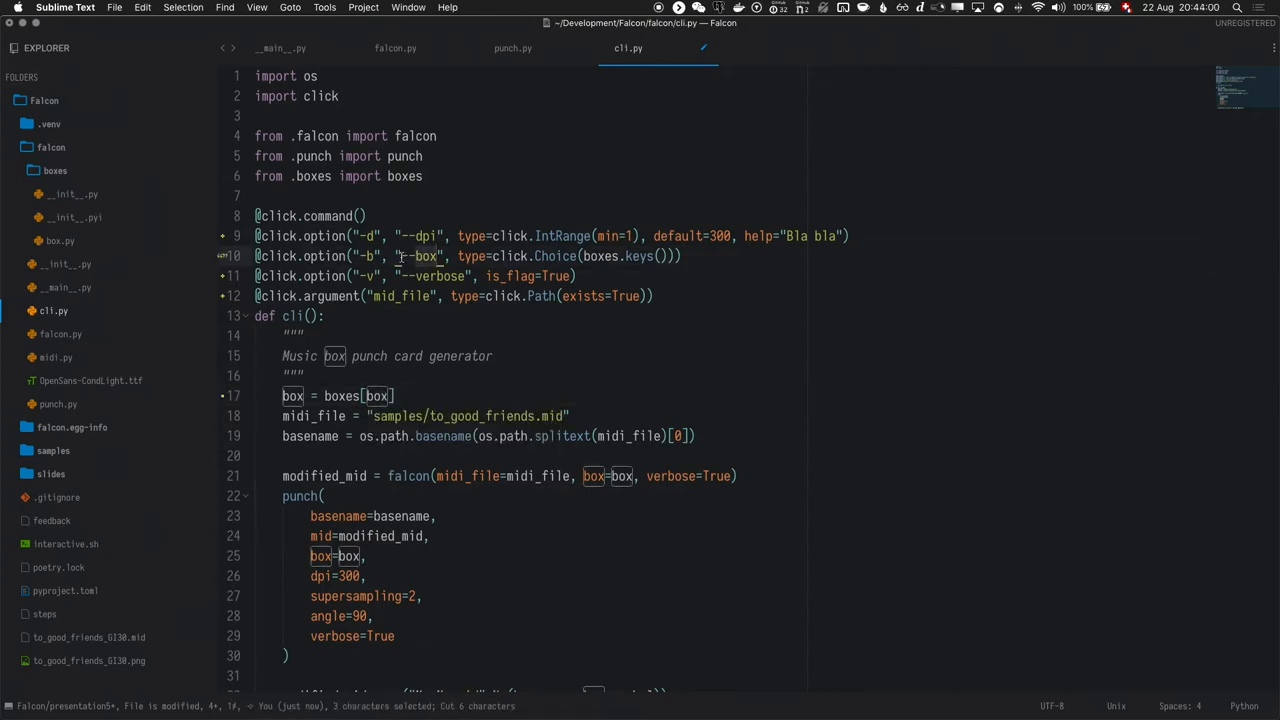
drag(417, 257, 440, 257)
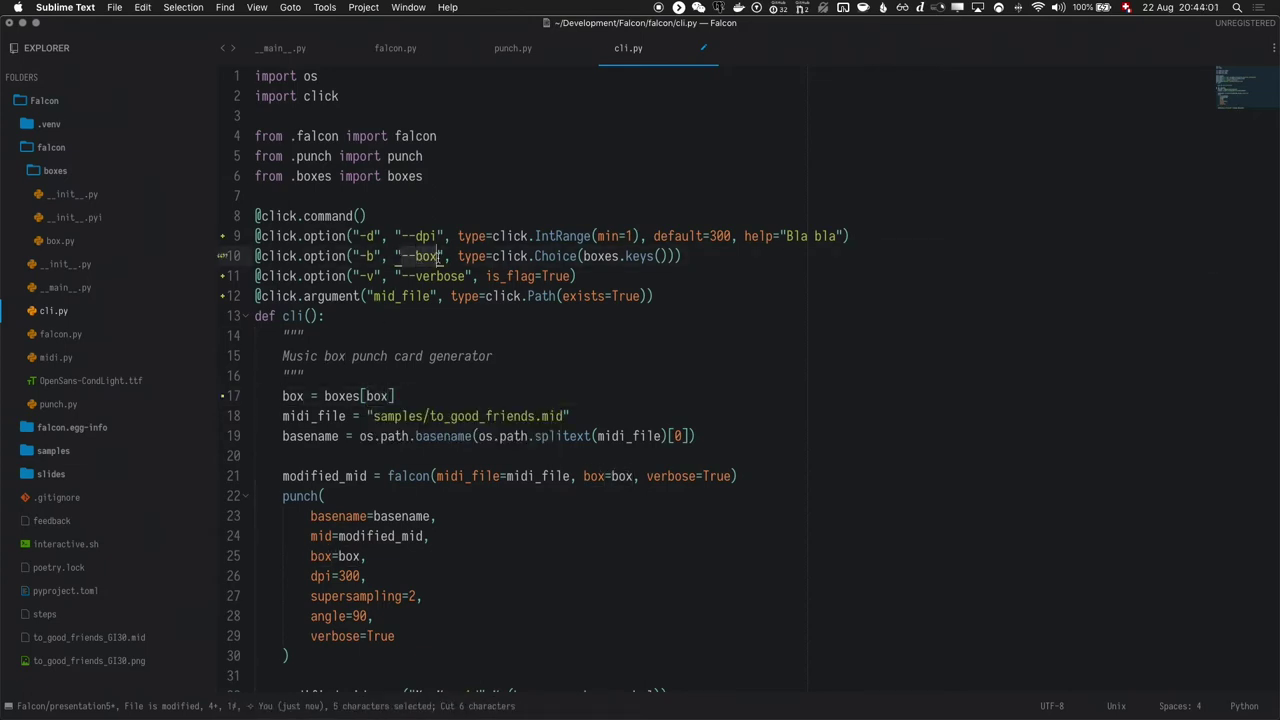
click(316, 316)
text(boox)
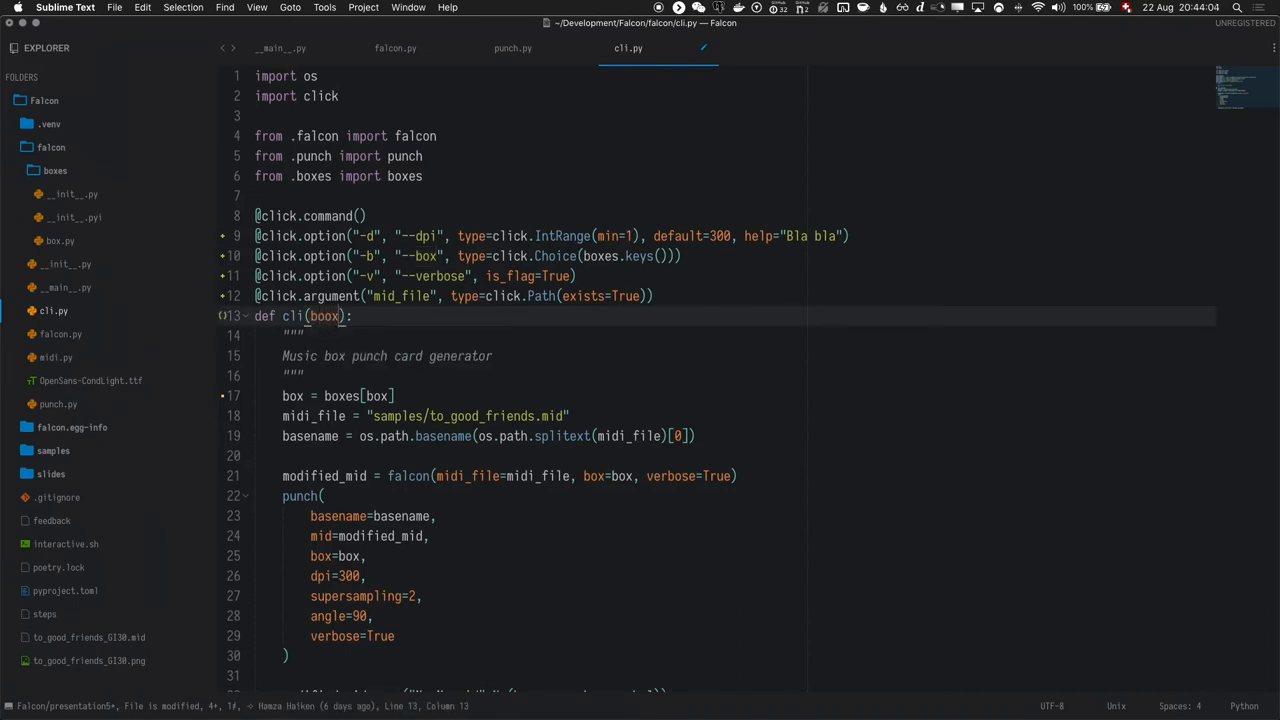
key(BackSpace)
key(BackSpace)
text(x, dpi)
click(342, 575)
double_click(347, 575)
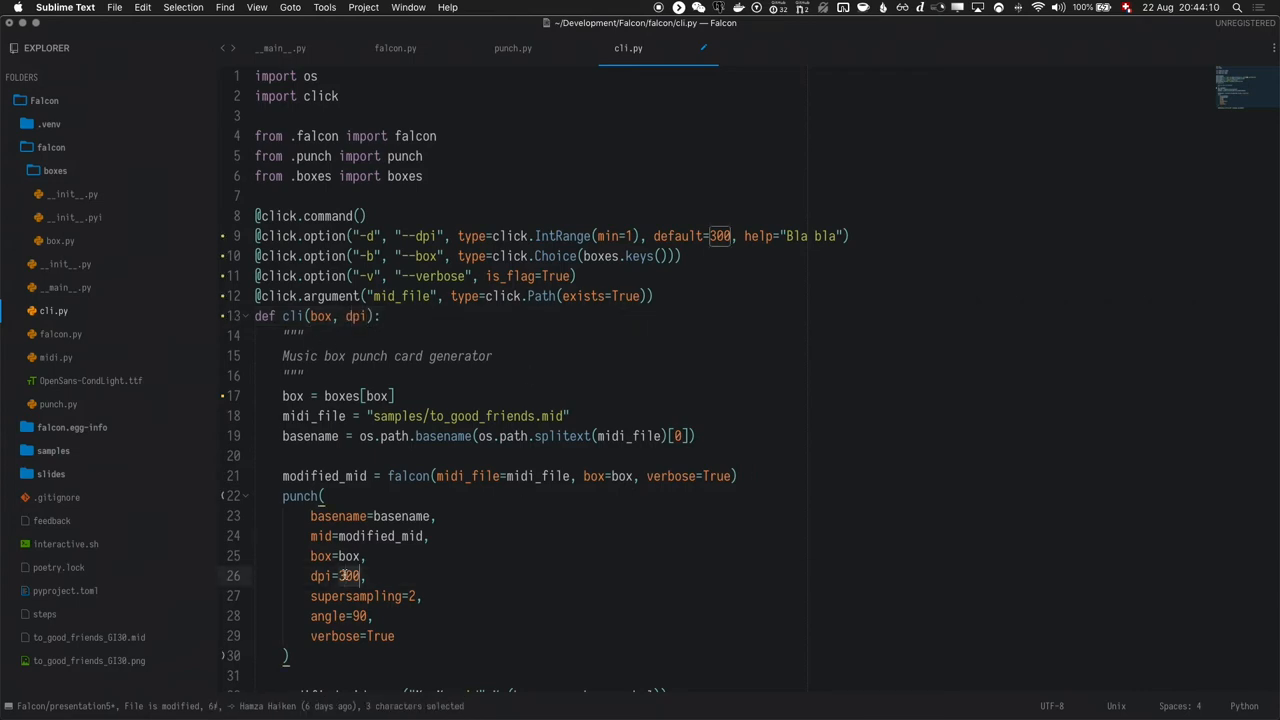
text(dpi)
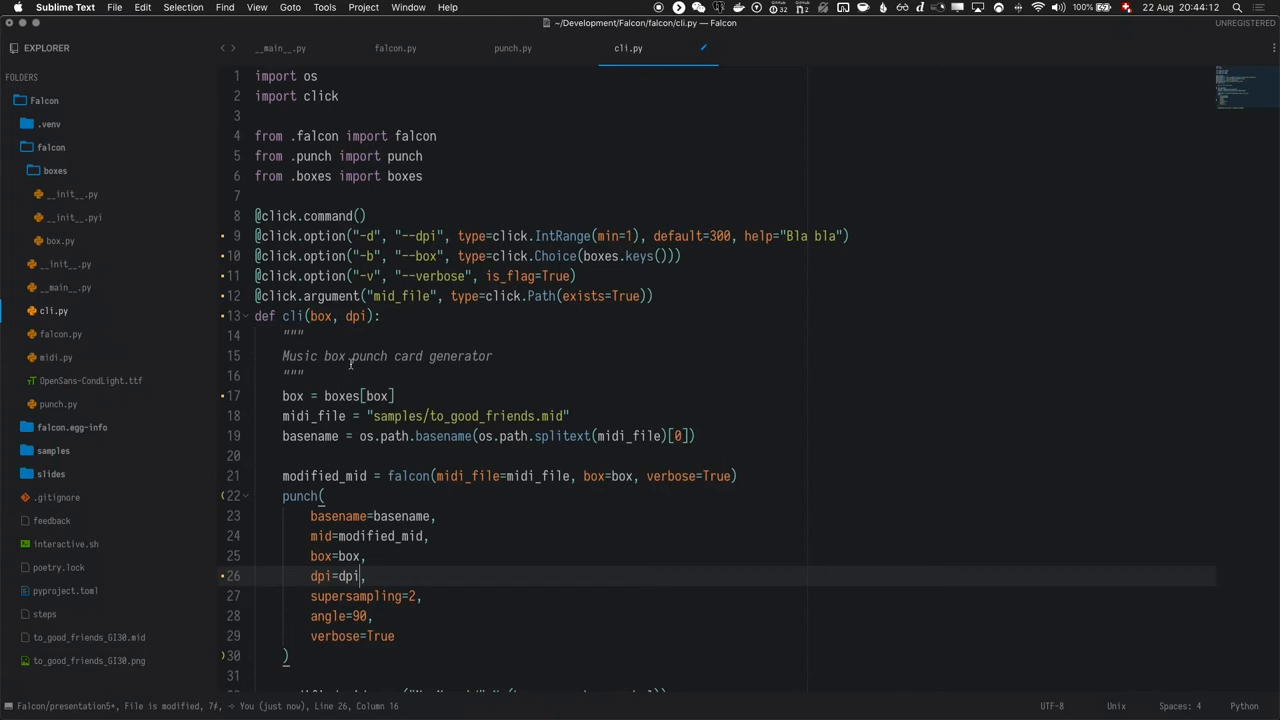
- Add the midi_file parameter, rename the mid_file argument to match, and delete the hard-coded MIDI path line
click(360, 316)
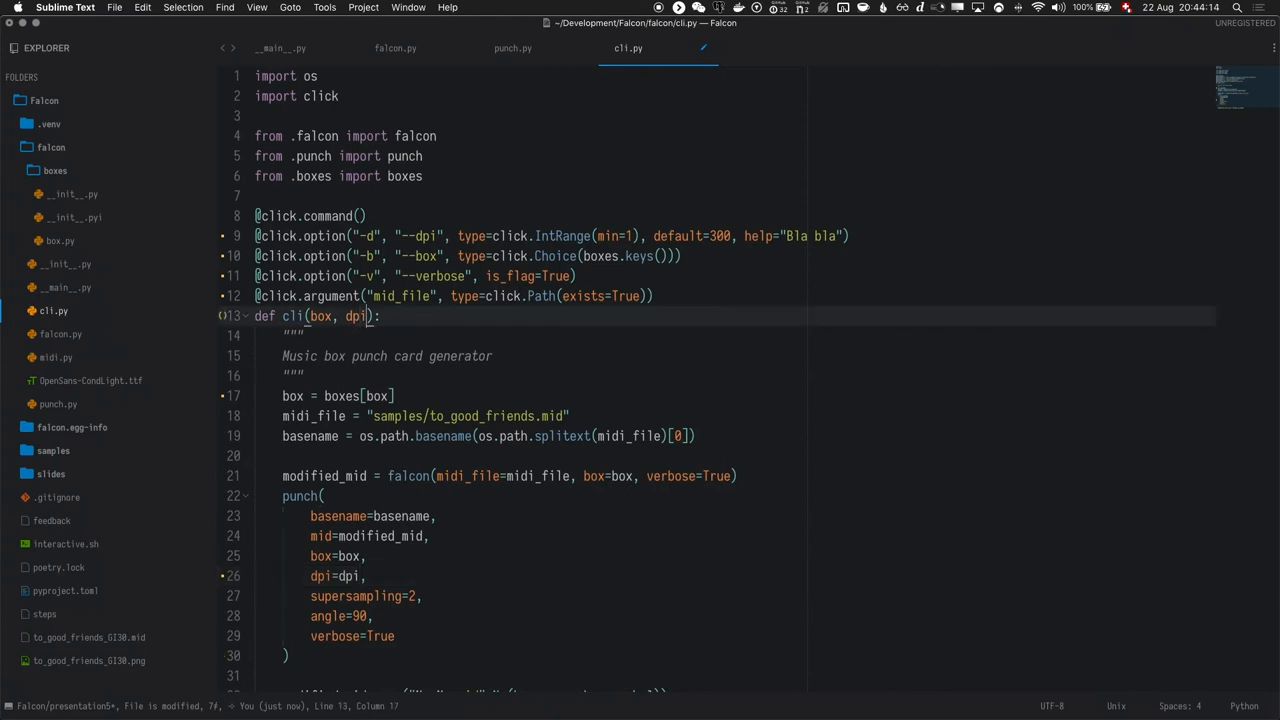
text(, md)
key(Down)
key(Down)
key(Tab)
click(396, 296)
text(i)
double_click(408, 316)
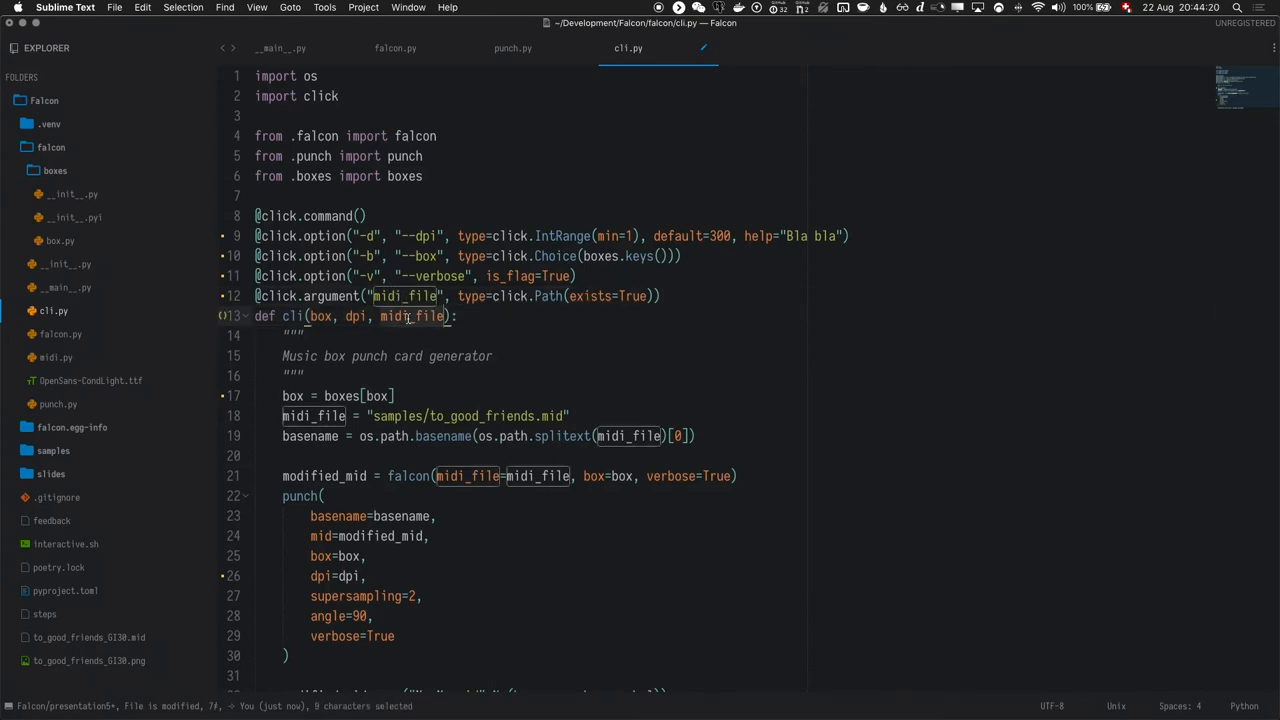
key(super+c)
click(378, 416)
key(ctrl+shift+k)
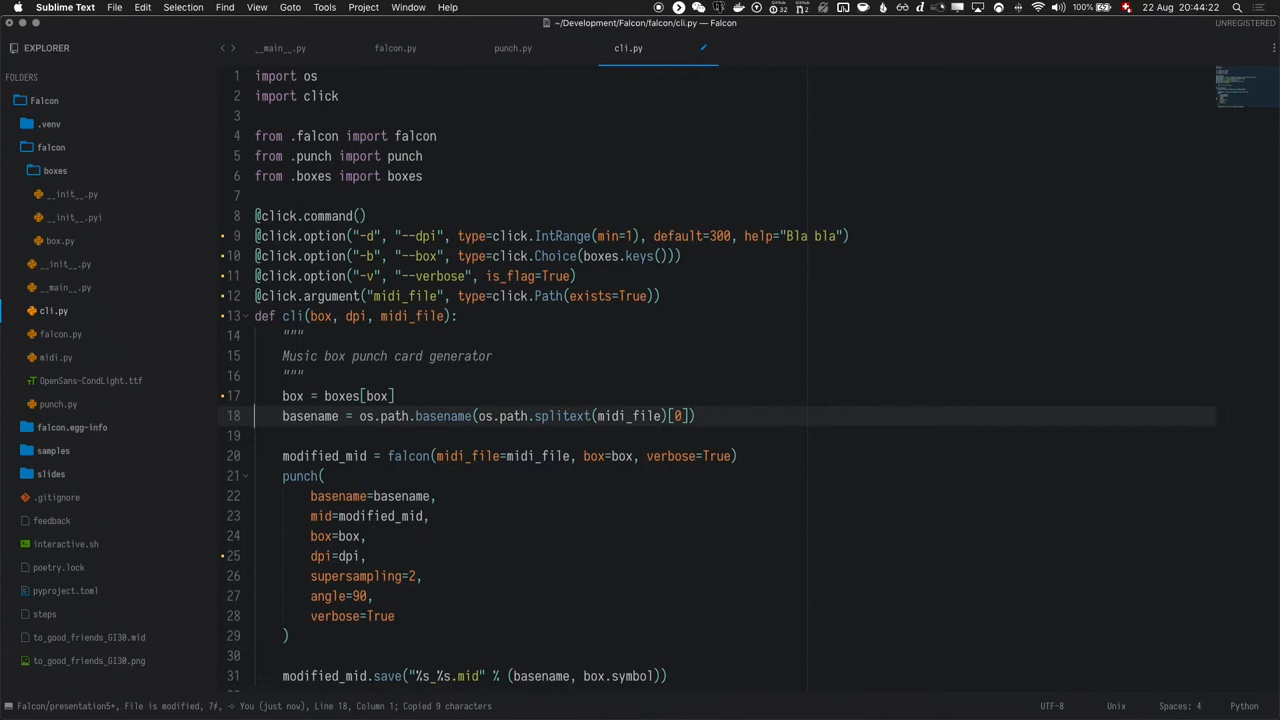
click(448, 316)
text(, verbose)
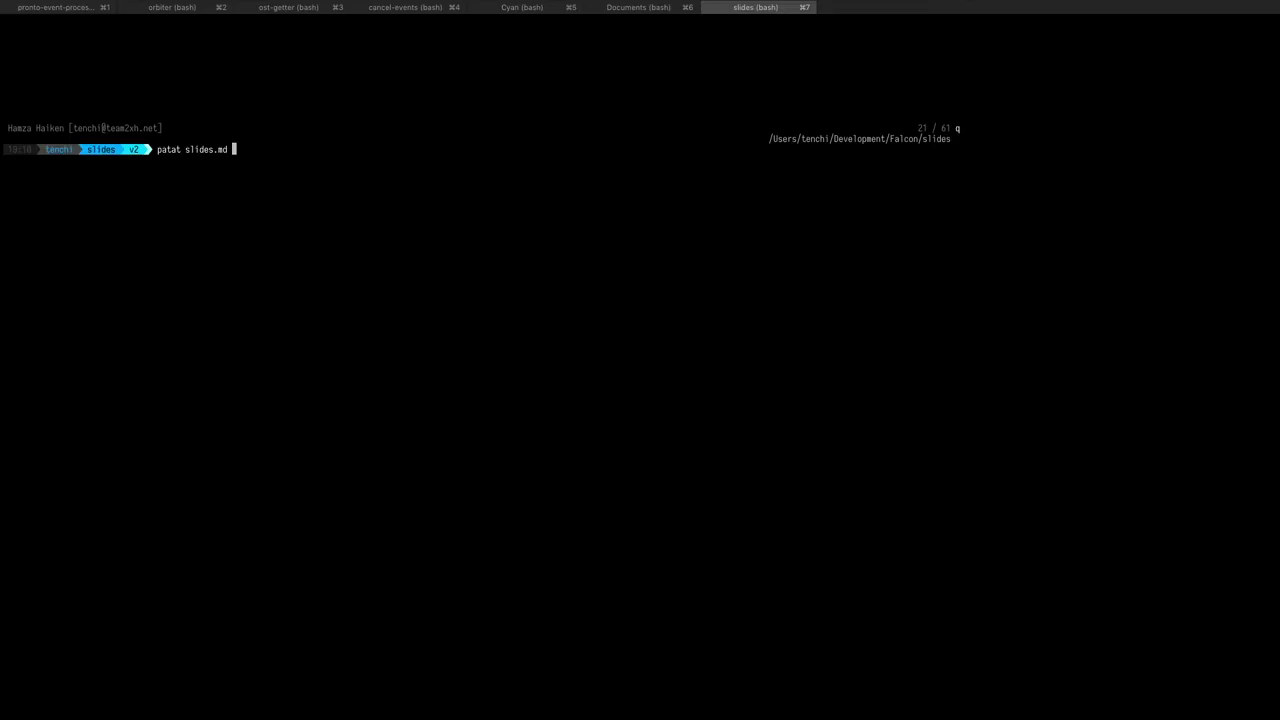
- In iTerm2, run python -m falcon and python -m falcon --help to list the dpi, box and verbose options
key(super+Tab)
key(super+Tab)
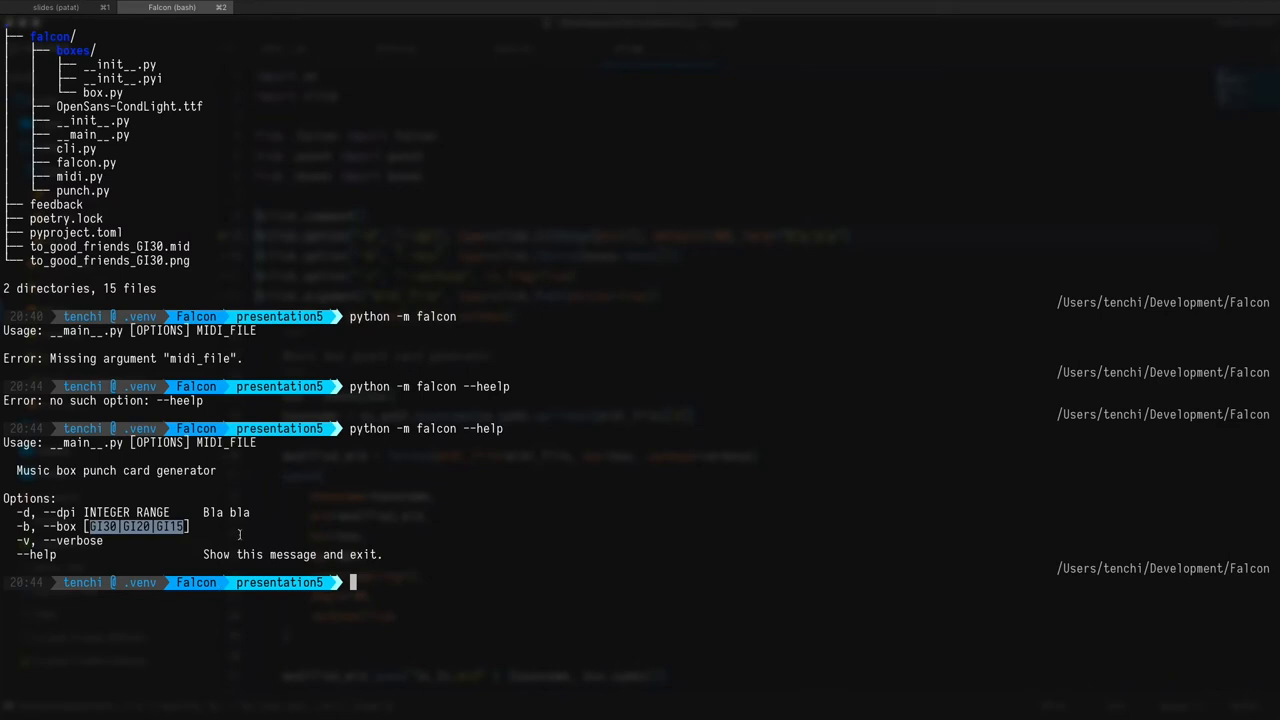
click(241, 555)
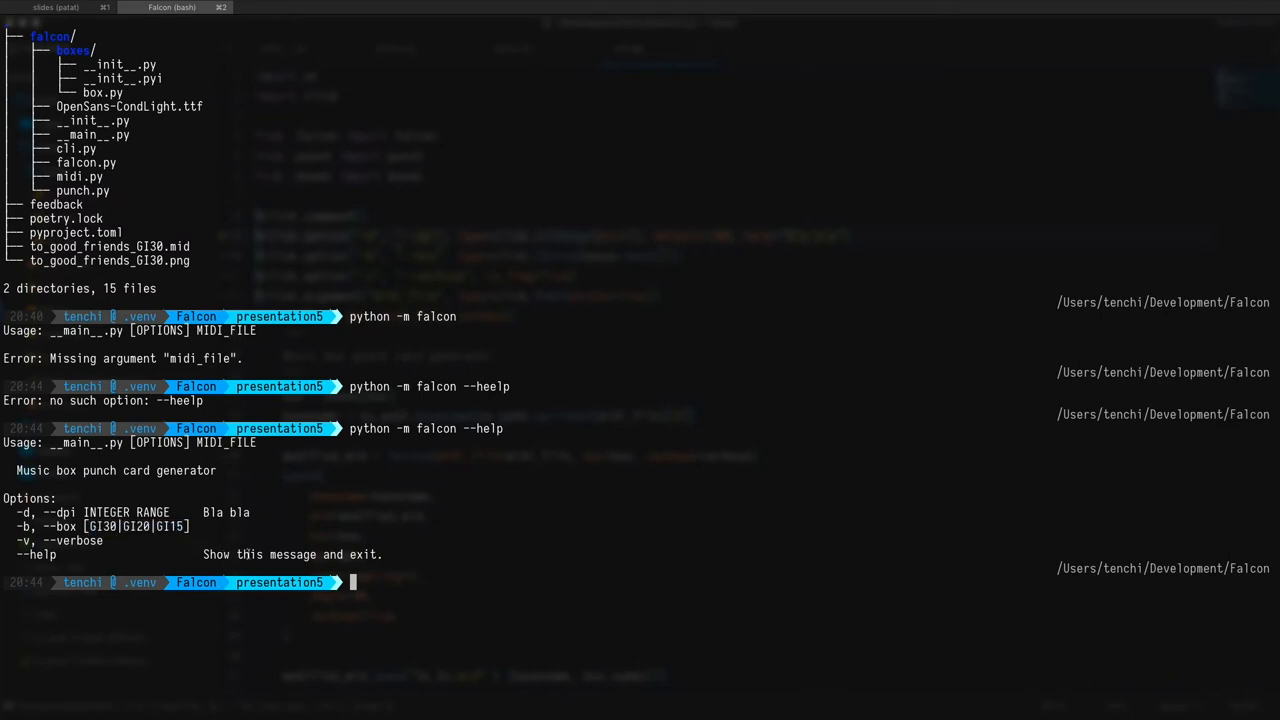
- Select the cli command's docstring, then switch to the terminal to check out the next commit's fuller cli.py
key(super+Tab)
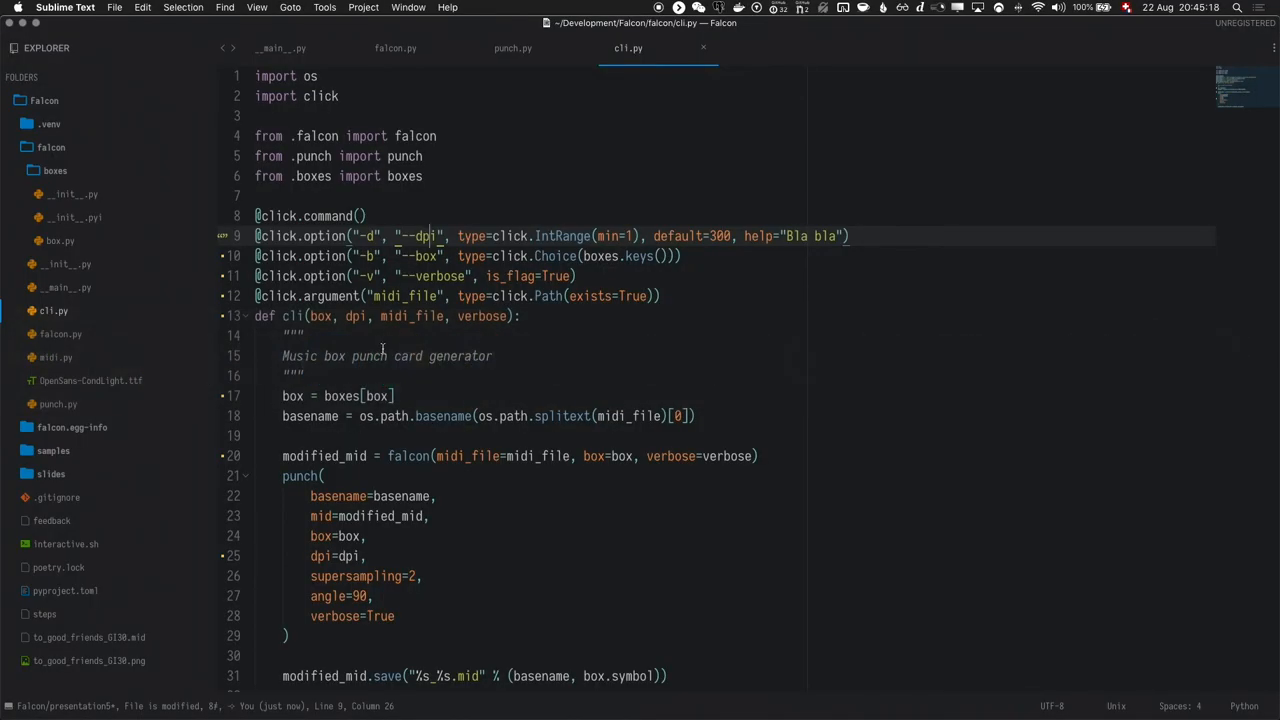
drag(300, 336, 329, 371)
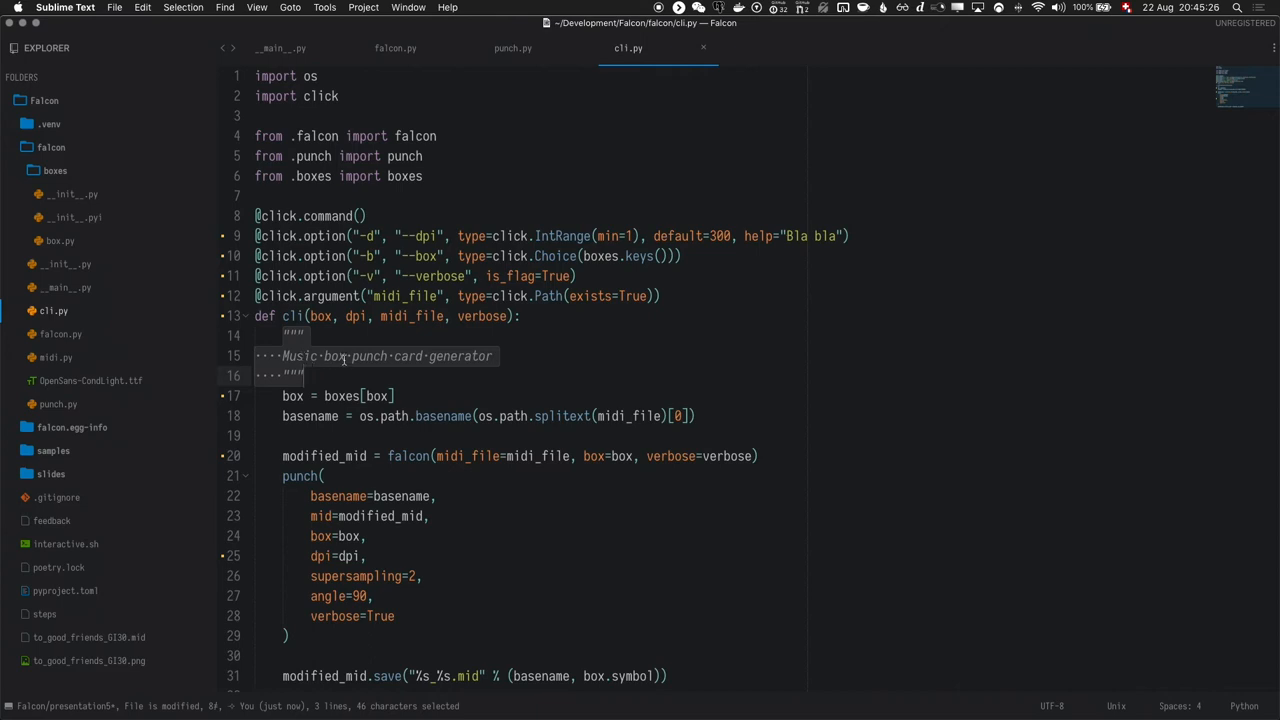
key(super+Tab)
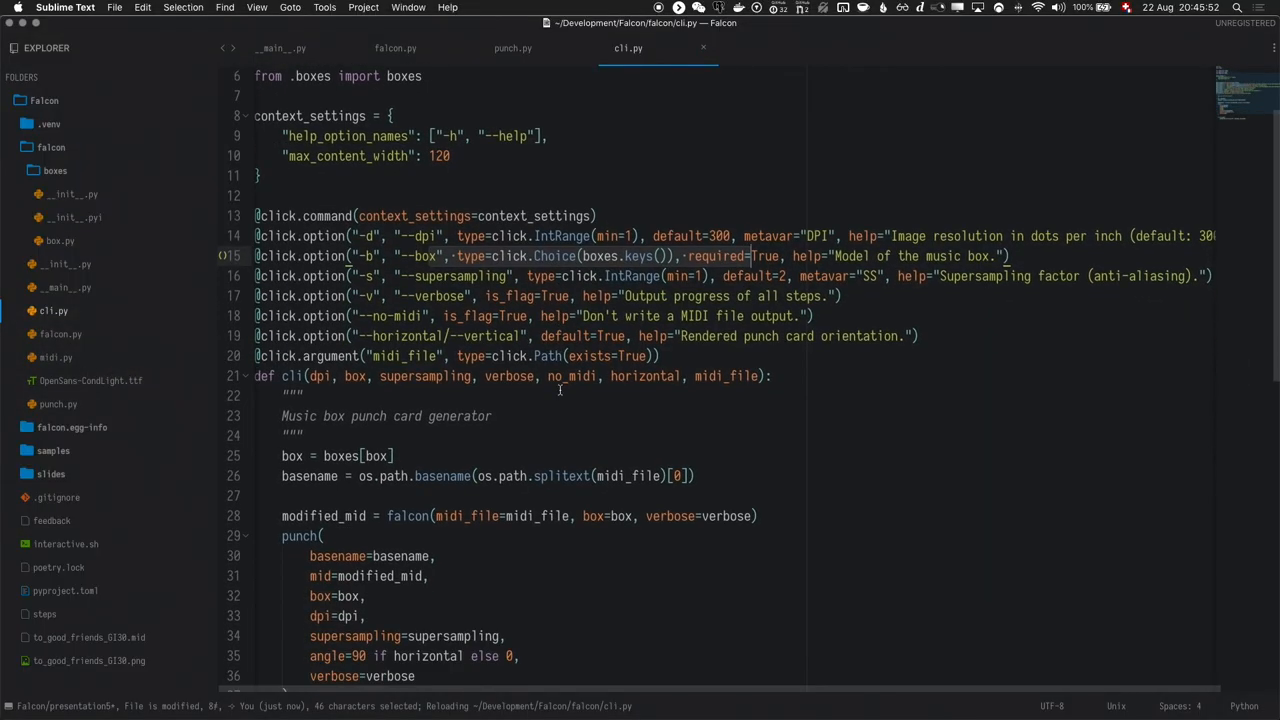
scroll(560, 390, down, 3)
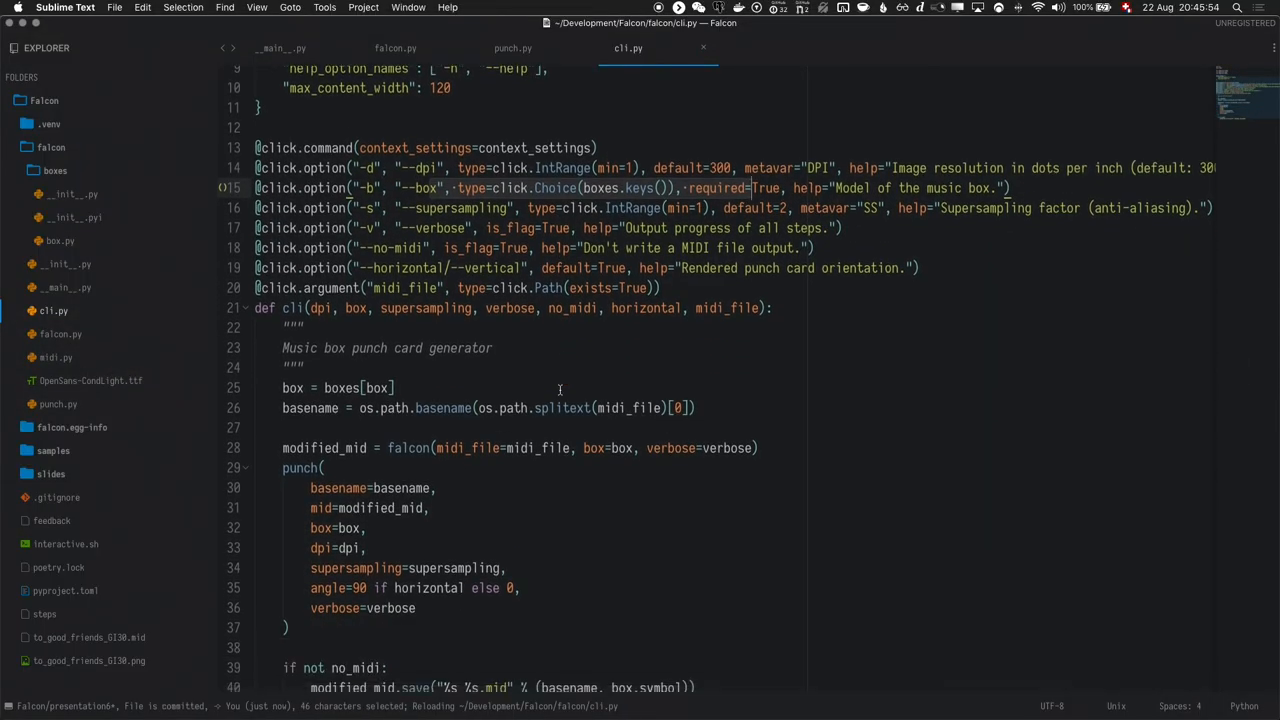
scroll(560, 390, down, 2)
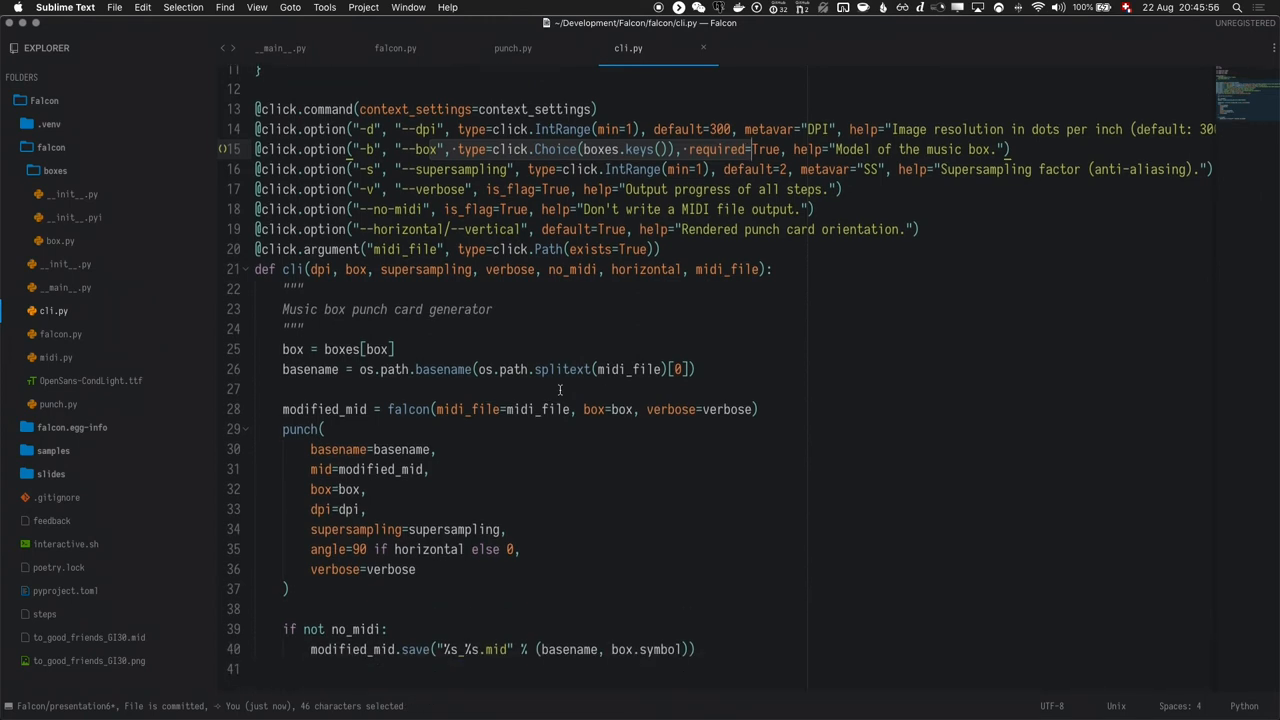
- Switch from cli.py in Sublime Text back to the iTerm2 terminal
key(super+Tab)
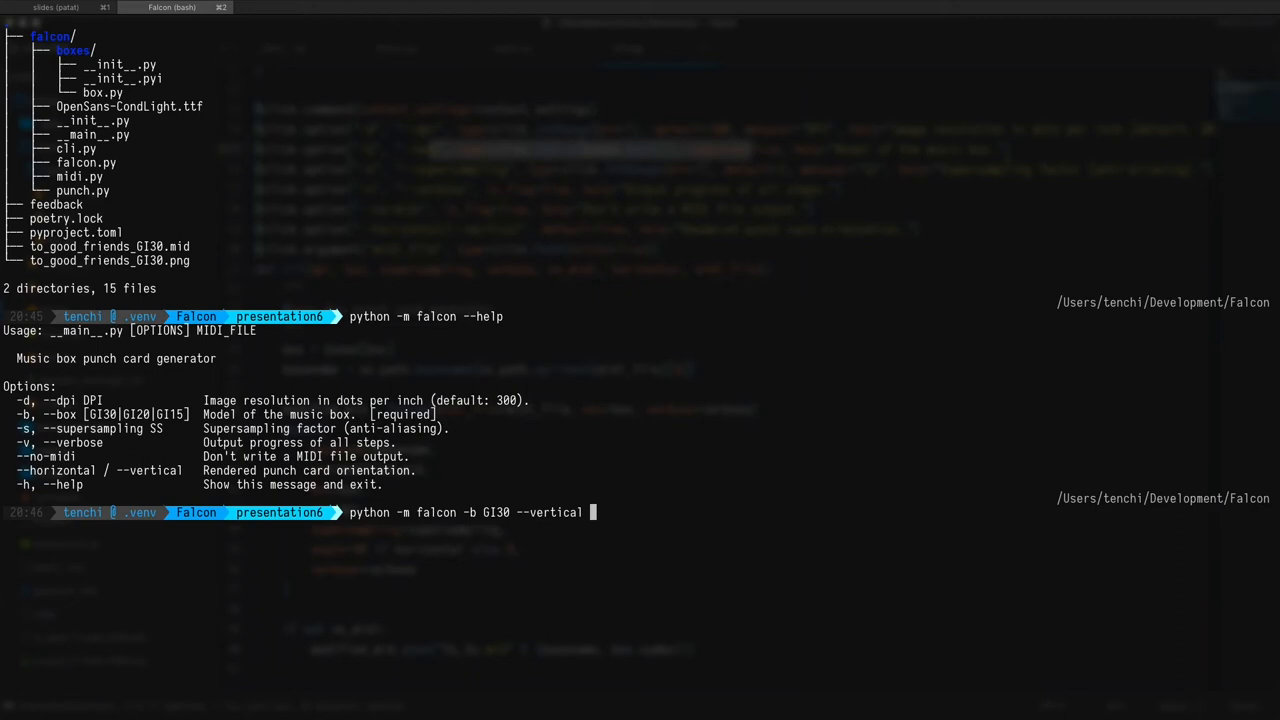
text(-v )
text(-no)
- Run falcon with -b GI30 --vertical -v on the MIDI file to produce to_good_friends_GI30.png
key(BackSpace)
key(BackSpace)
text(d 600 -s 2)
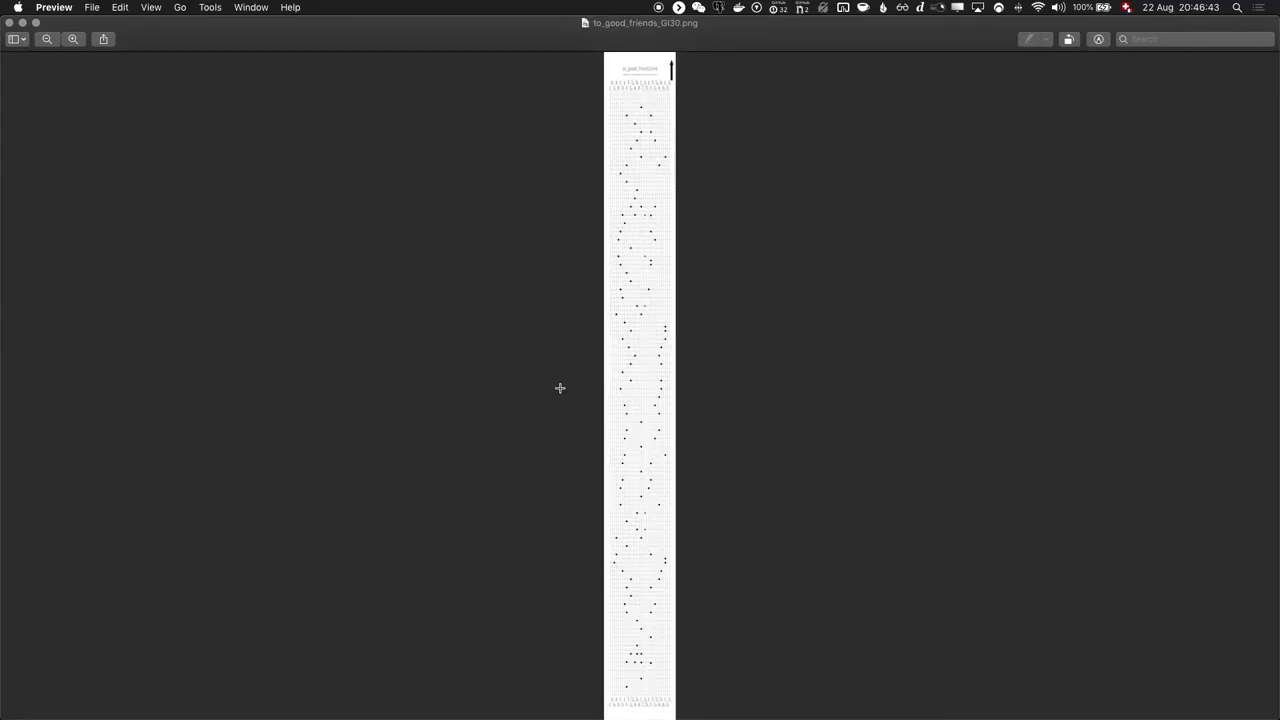
- Zoom into to_good_friends_GI30.png until rows 17-23 and their punched dots are legible
key(super+plus)
key(super+plus)
key(super+plus)
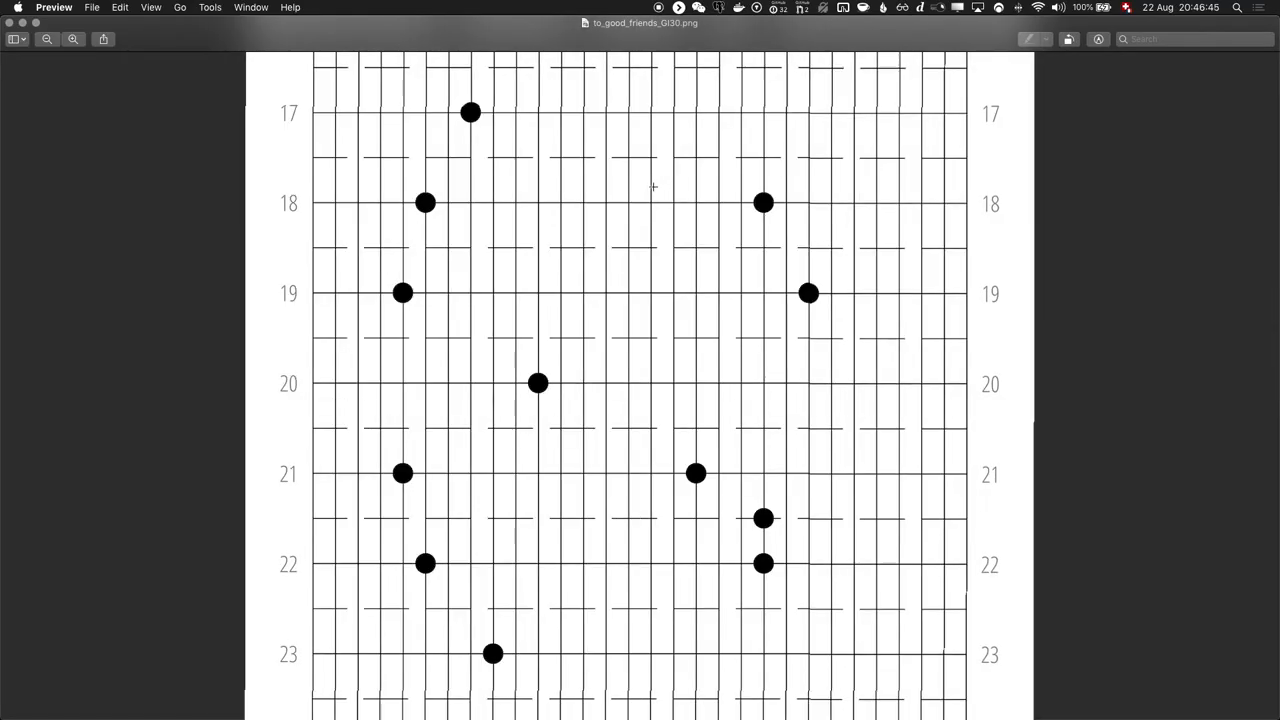